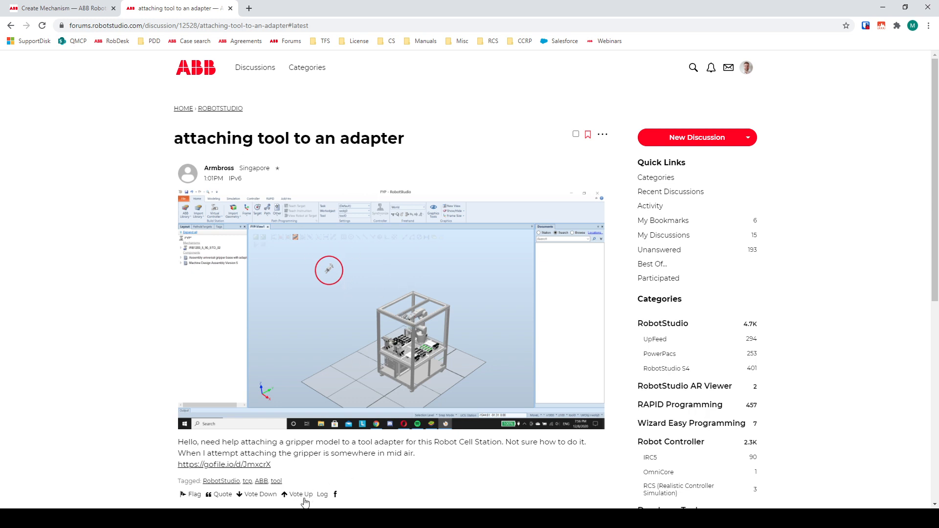
# - Read the forum question about attaching a gripper model to a tool adapter, and switch to the FYP station in RobotStudio
pyautogui.scroll(-3, 142, 291)
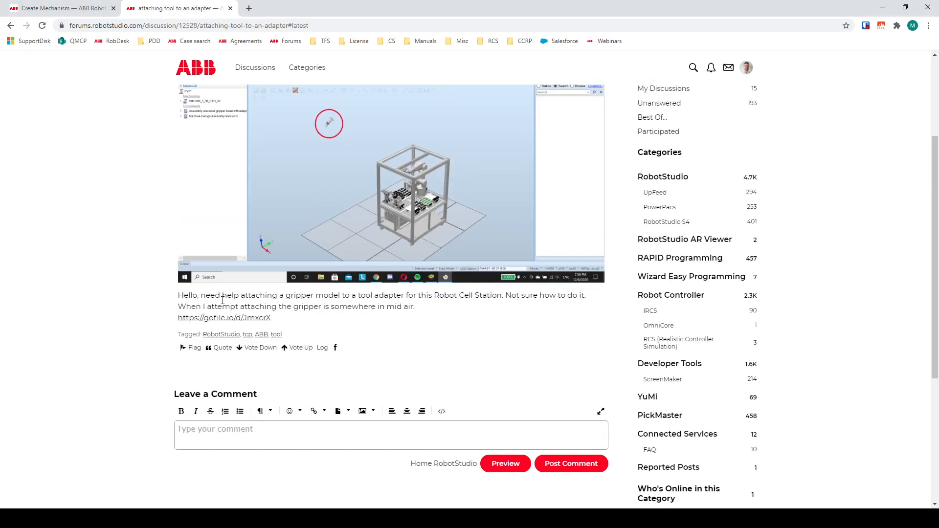
pyautogui.click(279, 495)
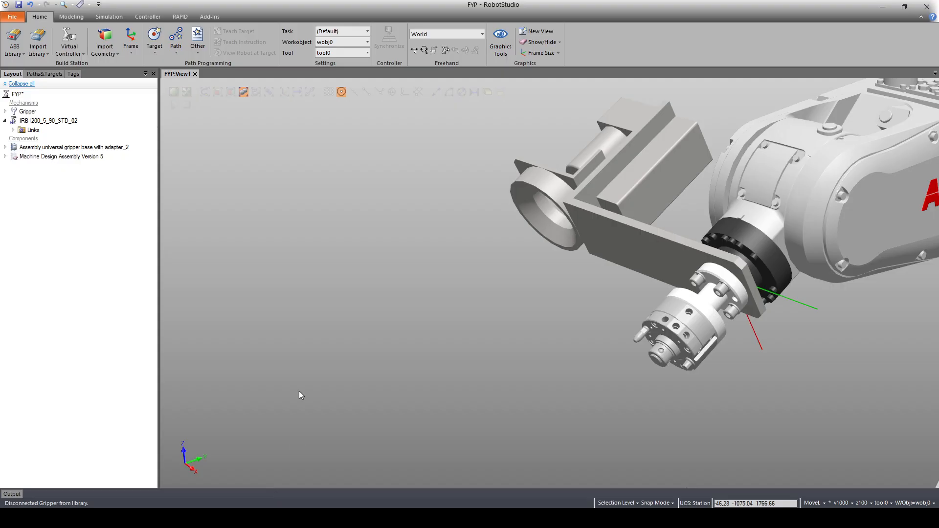
# - Examine the FYP station's layout, including Machine Design Assembly Version 5, the loose gripper on the floor and the robot's wrist
pyautogui.scroll(-5, 406, 266)
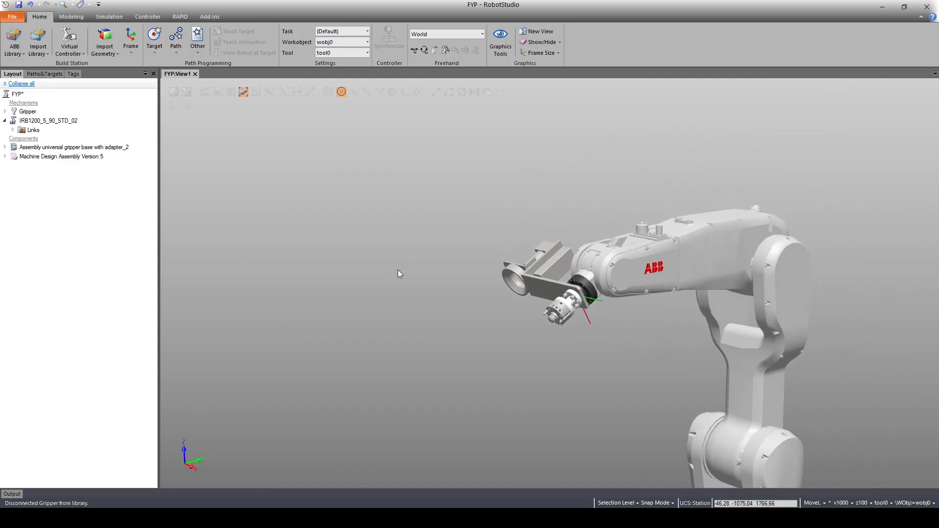
pyautogui.scroll(-3, 398, 274)
pyautogui.click(72, 157)
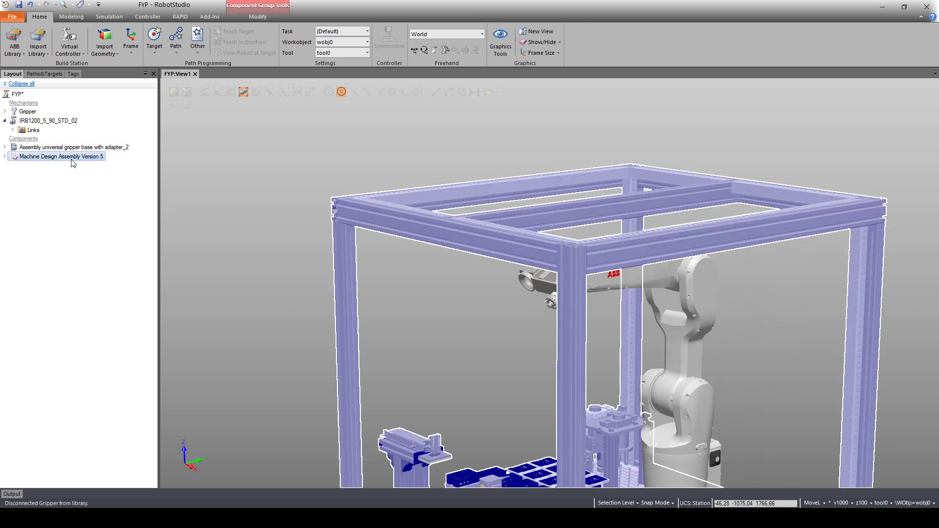
pyautogui.click(236, 213)
pyautogui.scroll(-5, 281, 246)
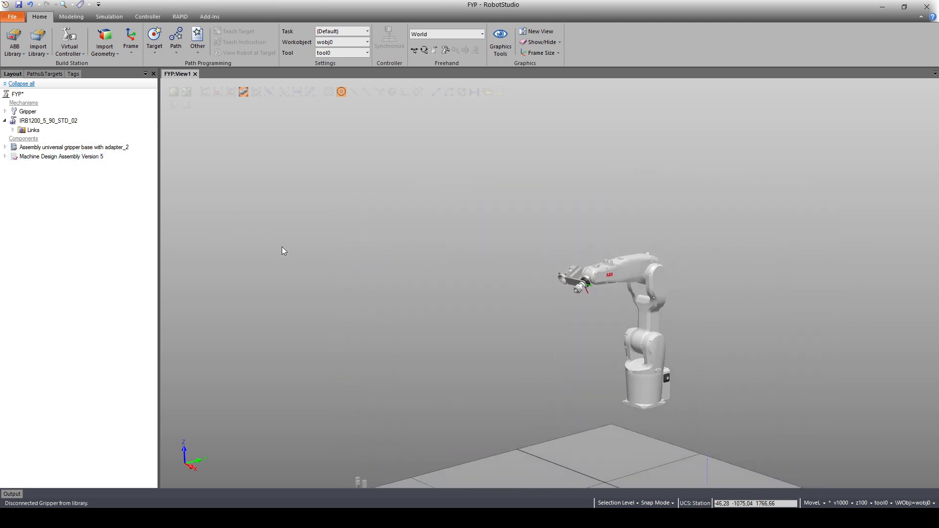
pyautogui.scroll(4, 435, 404)
pyautogui.scroll(2, 456, 380)
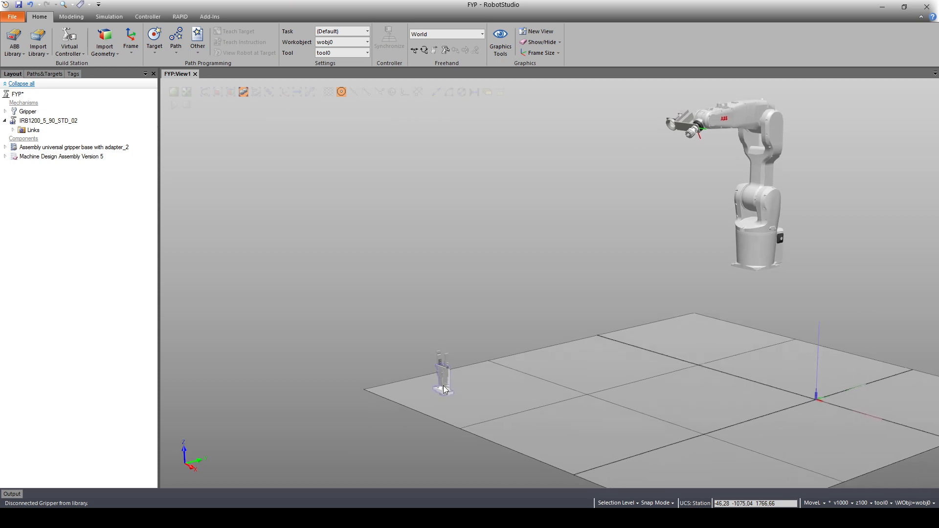
pyautogui.scroll(5, 673, 227)
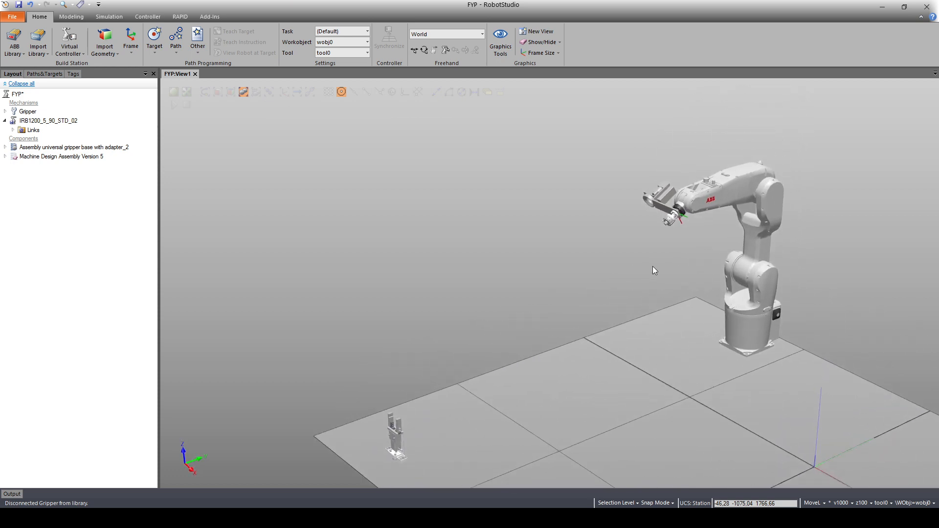
pyautogui.scroll(5, 645, 254)
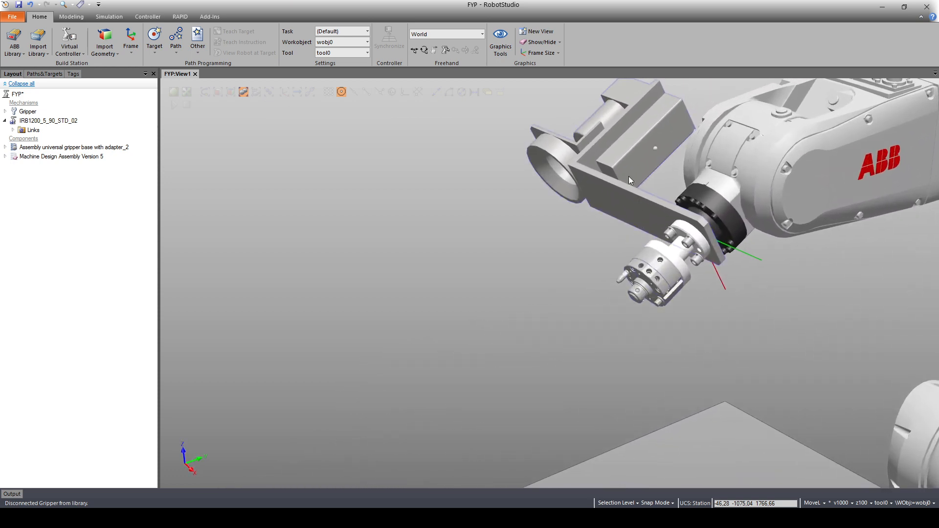
# - Inspect Assembly universal gripper base with adapter_2 where it is mounted on the robot flange
pyautogui.click(31, 147)
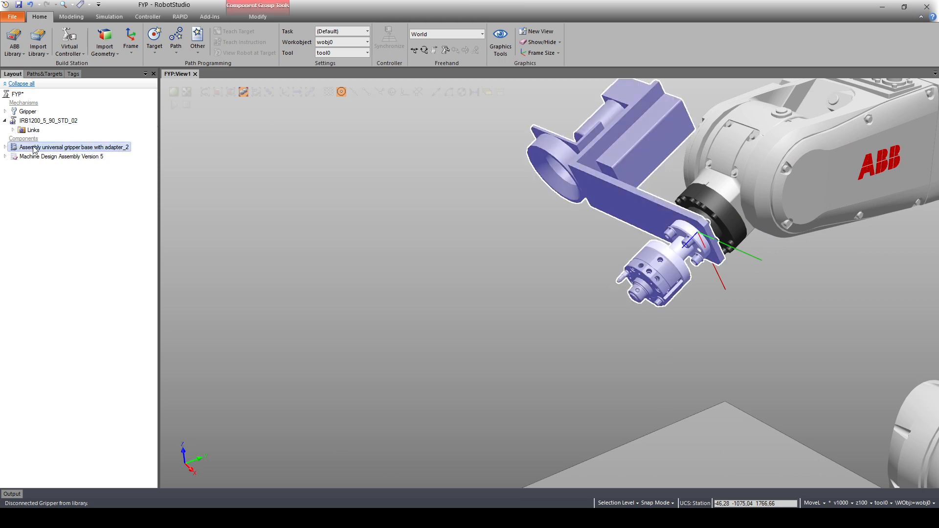
pyautogui.keyDown('ctrl'); pyautogui.keyDown('shift'); pyautogui.moveTo(480, 274); pyautogui.dragTo(479, 251); pyautogui.keyUp('shift'); pyautogui.keyUp('ctrl')
pyautogui.scroll(4, 489, 254)
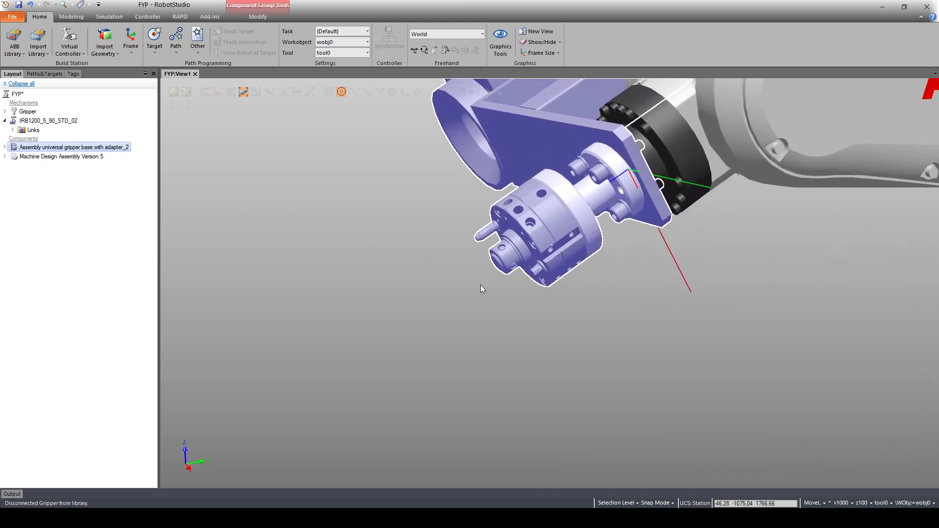
pyautogui.keyDown('ctrl'); pyautogui.keyDown('shift'); pyautogui.moveTo(480, 284); pyautogui.dragTo(389, 237); pyautogui.keyUp('shift'); pyautogui.keyUp('ctrl')
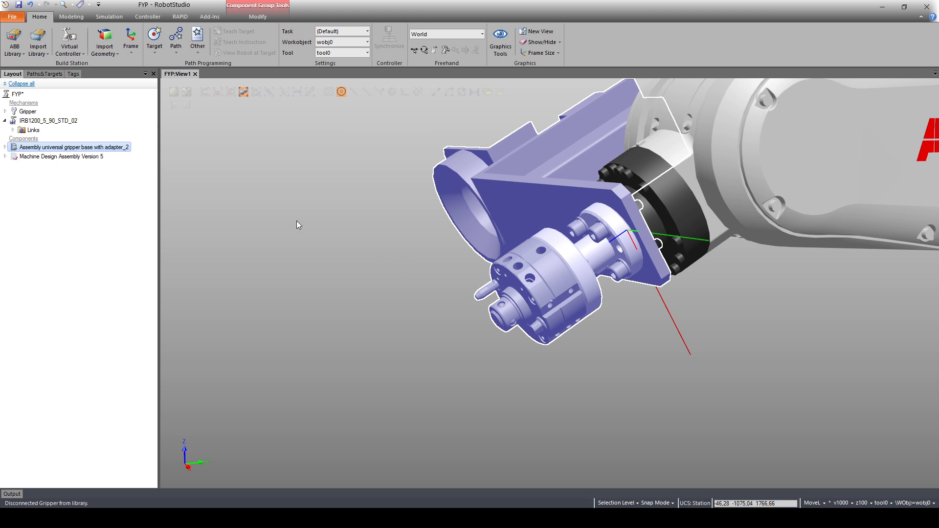
pyautogui.click(71, 208)
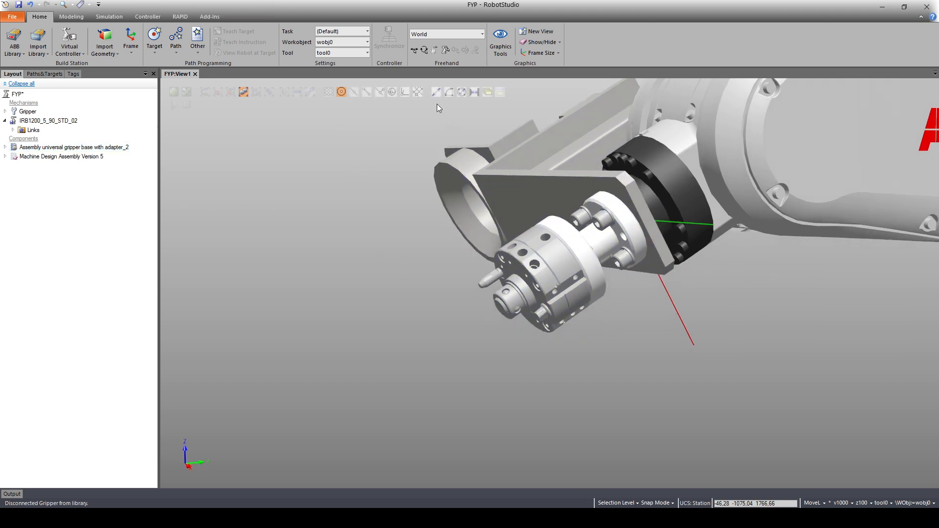
# - Measure point to point from the adapter's rod tip centre to the robot flange centre, hiding Assembly universal gripper base with adapter_2 to reach the flange
pyautogui.click(435, 92)
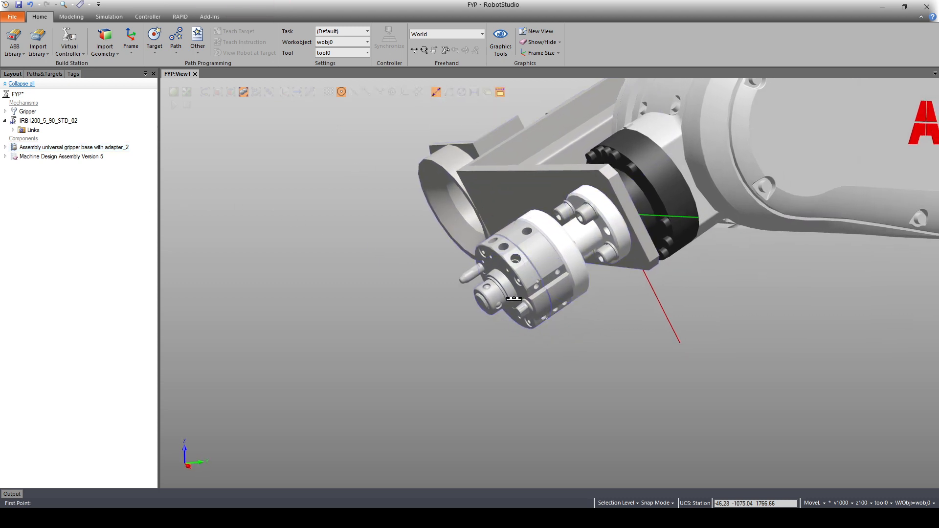
pyautogui.keyDown('ctrl'); pyautogui.keyDown('shift'); pyautogui.moveTo(508, 287); pyautogui.dragTo(573, 314); pyautogui.keyUp('shift'); pyautogui.keyUp('ctrl')
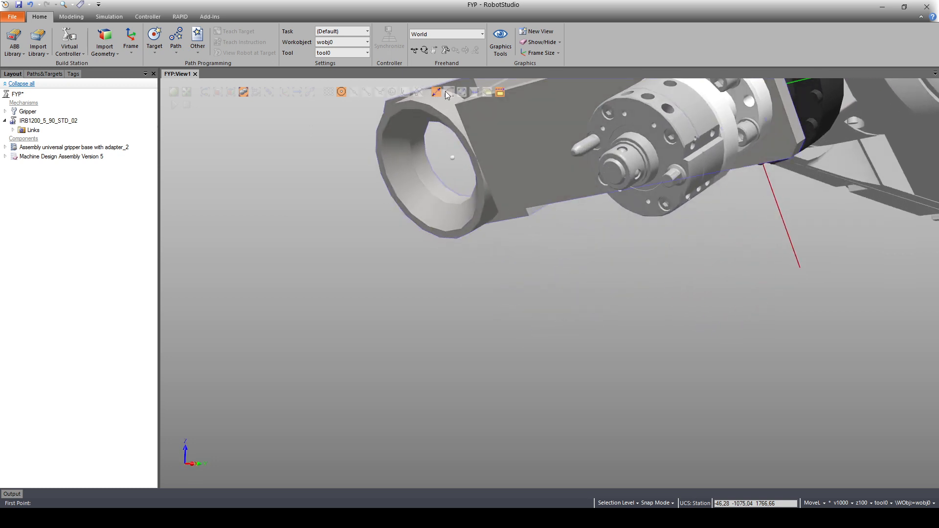
pyautogui.click(341, 92)
pyautogui.click(614, 179)
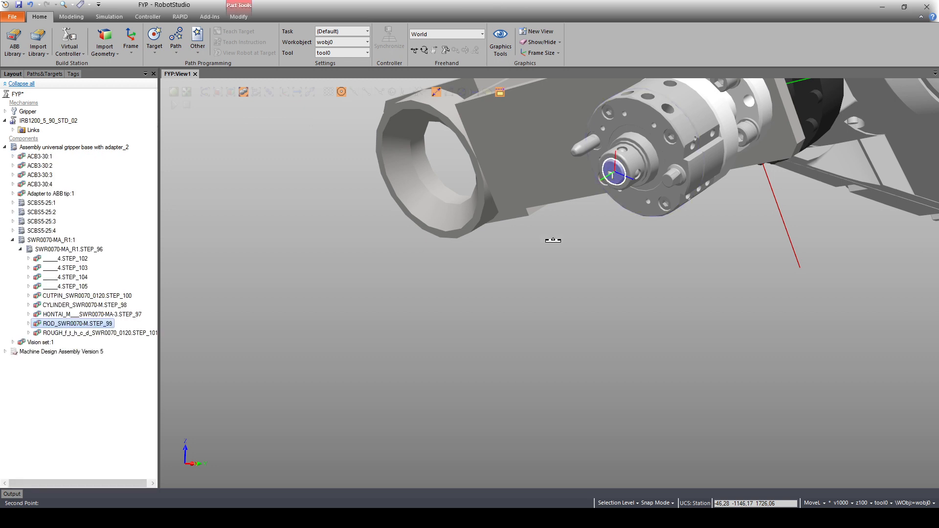
pyautogui.rightClick(30, 148)
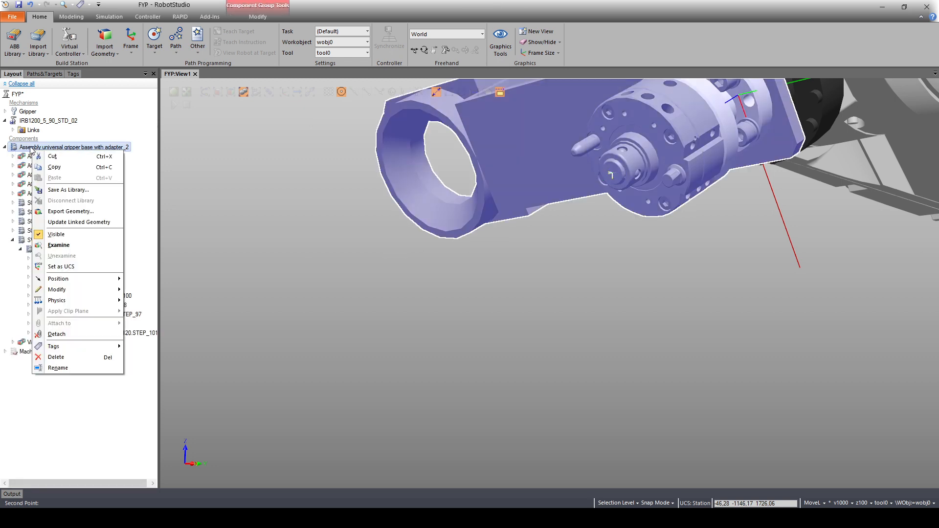
pyautogui.click(56, 234)
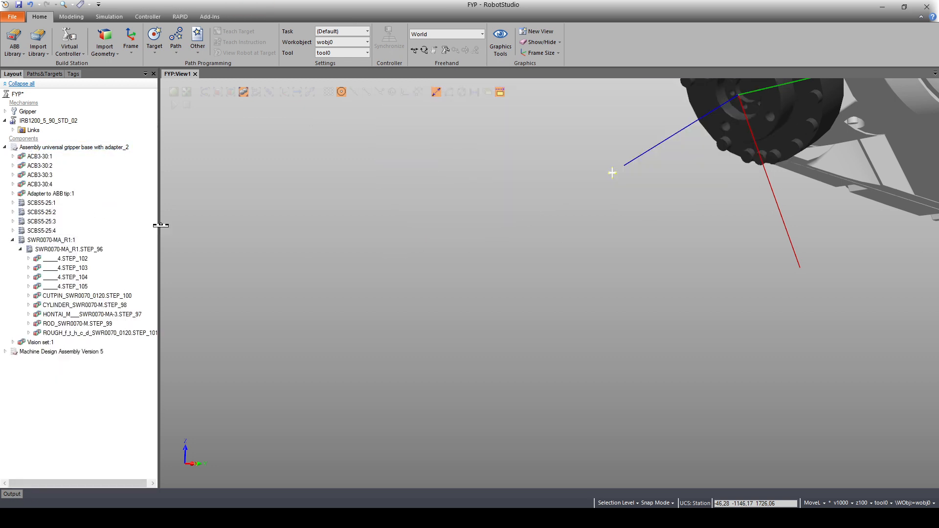
pyautogui.click(746, 125)
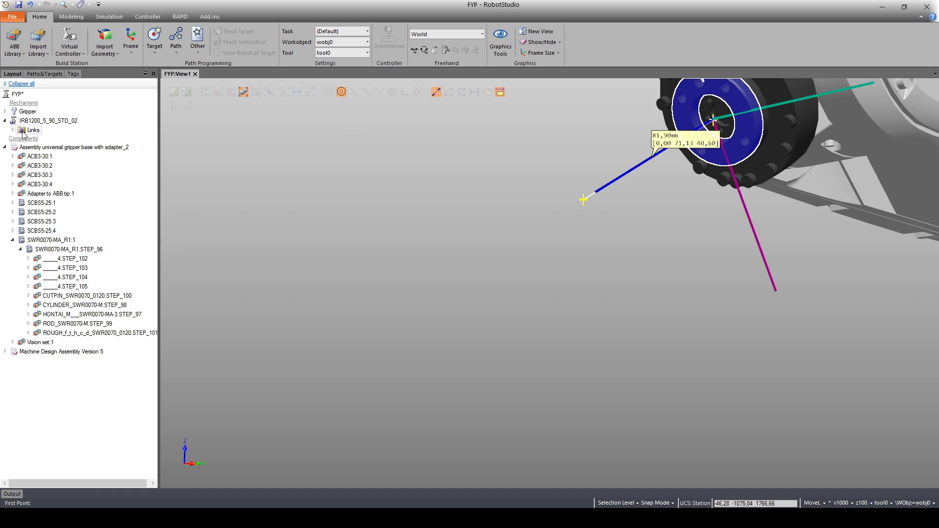
# - Locate the Gripper mechanism in the station and examine it up close from several angles
pyautogui.click(27, 111)
pyautogui.scroll(-4, 430, 201)
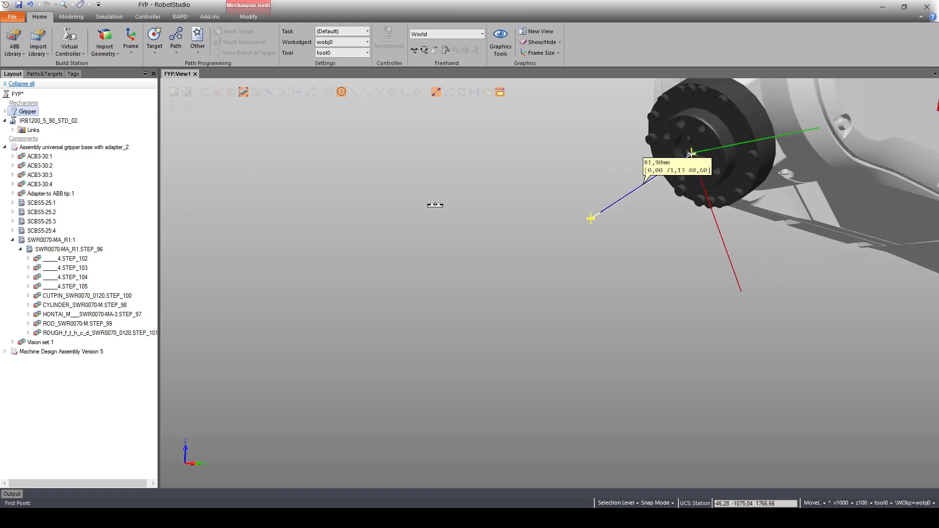
pyautogui.keyDown('ctrl'); pyautogui.keyDown('shift'); pyautogui.moveTo(440, 254); pyautogui.dragTo(650, 230); pyautogui.keyUp('shift'); pyautogui.keyUp('ctrl')
pyautogui.scroll(-5, 412, 299)
pyautogui.scroll(4, 413, 303)
pyautogui.doubleClick(33, 115)
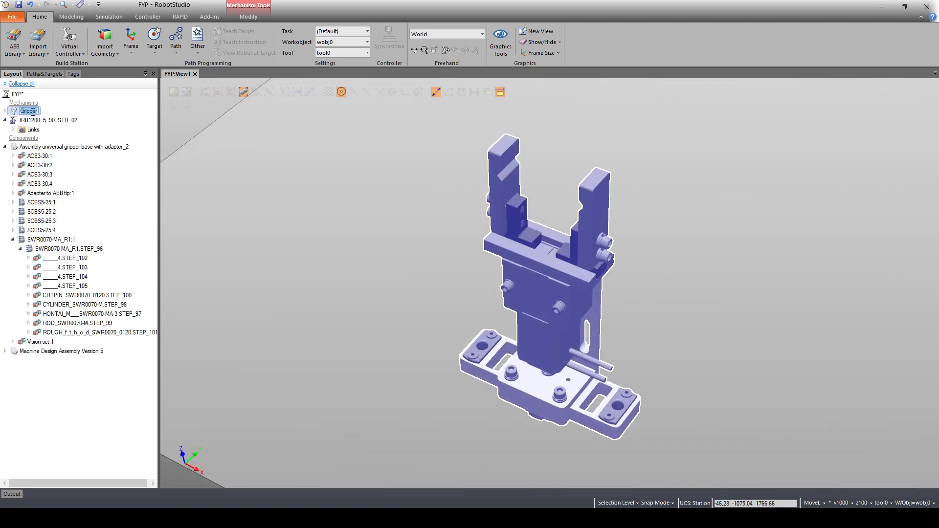
pyautogui.click(227, 129)
pyautogui.keyDown('ctrl'); pyautogui.keyDown('shift'); pyautogui.moveTo(226, 130); pyautogui.dragTo(266, 170); pyautogui.keyUp('shift'); pyautogui.keyUp('ctrl')
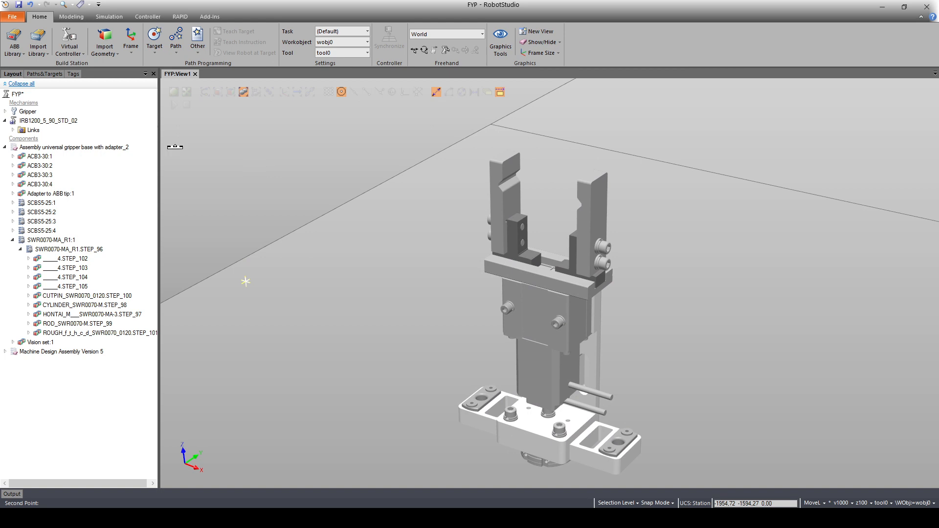
pyautogui.rightClick(26, 114)
pyautogui.click(53, 141)
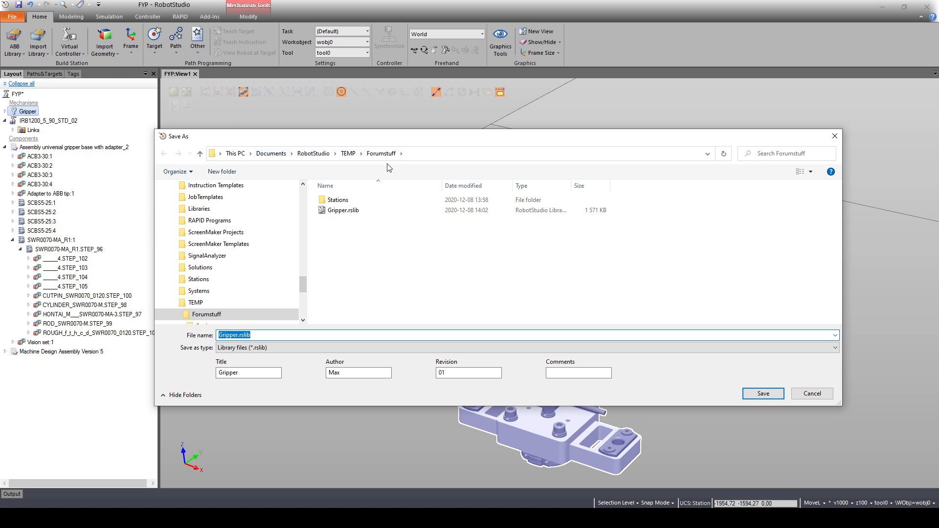
pyautogui.click(812, 394)
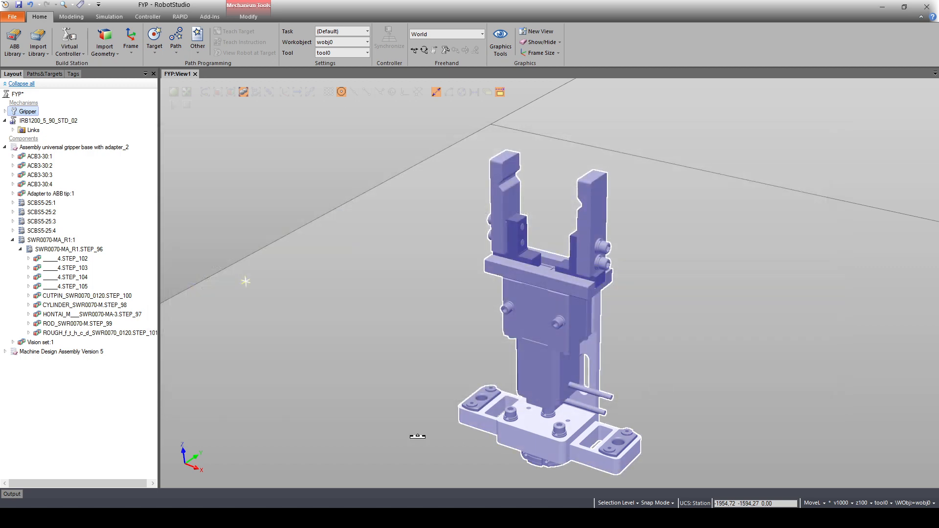
# - Switch to the unsaved station holding the gripper mechanism and its merged parts, and look through the library import options
pyautogui.moveTo(331, 506)
pyautogui.click(352, 478)
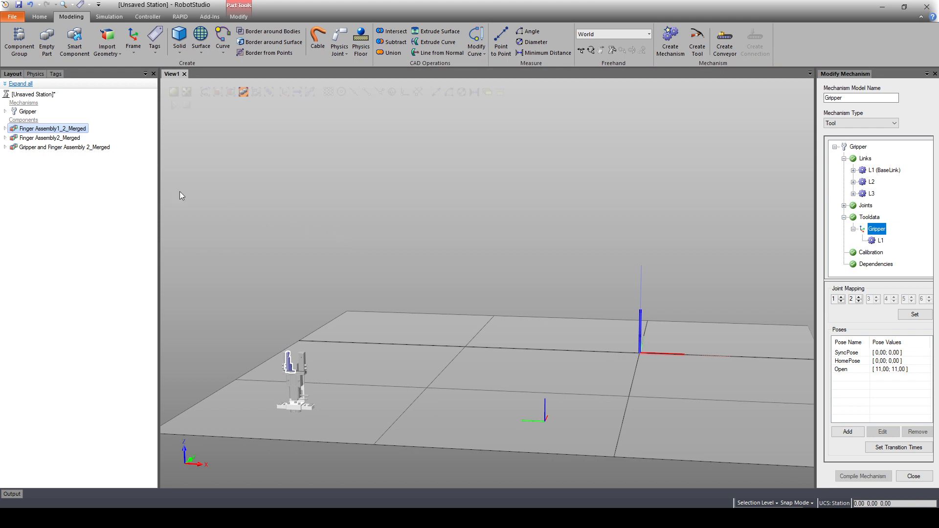
pyautogui.click(12, 17)
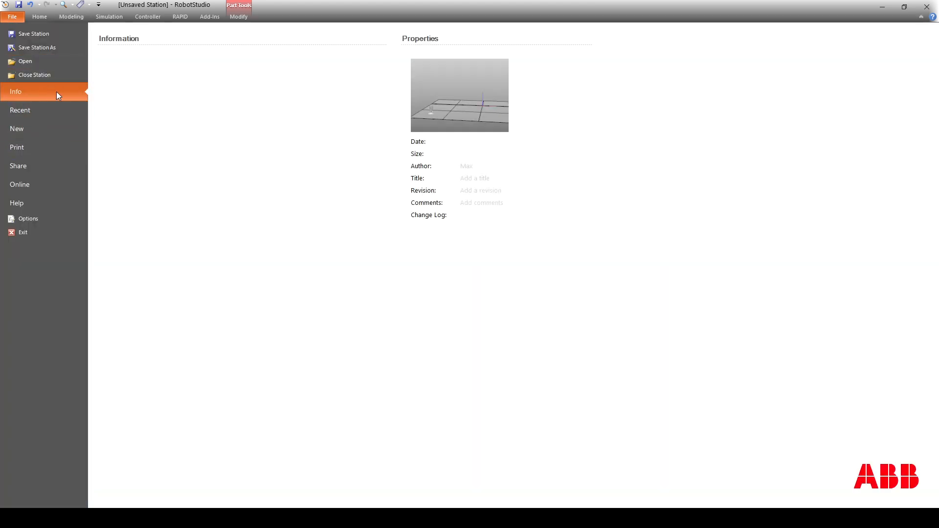
pyautogui.click(41, 17)
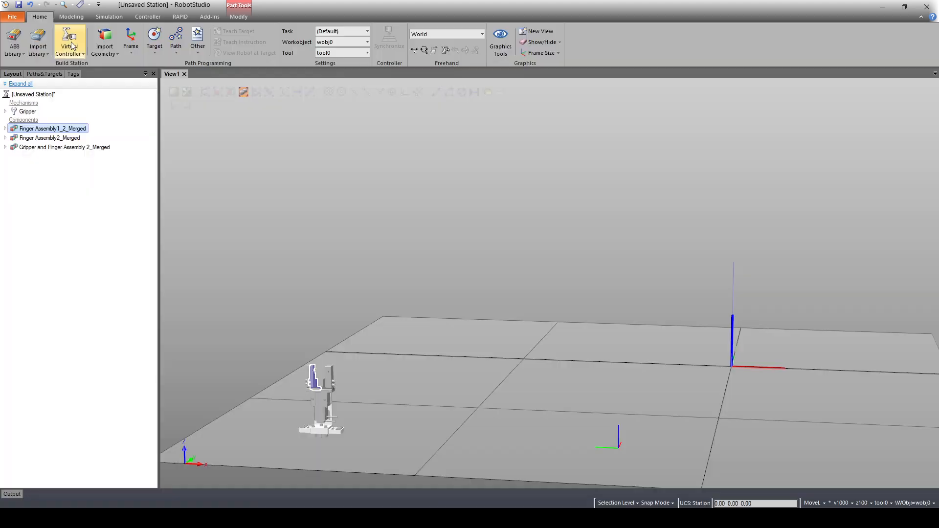
pyautogui.click(61, 202)
pyautogui.click(41, 53)
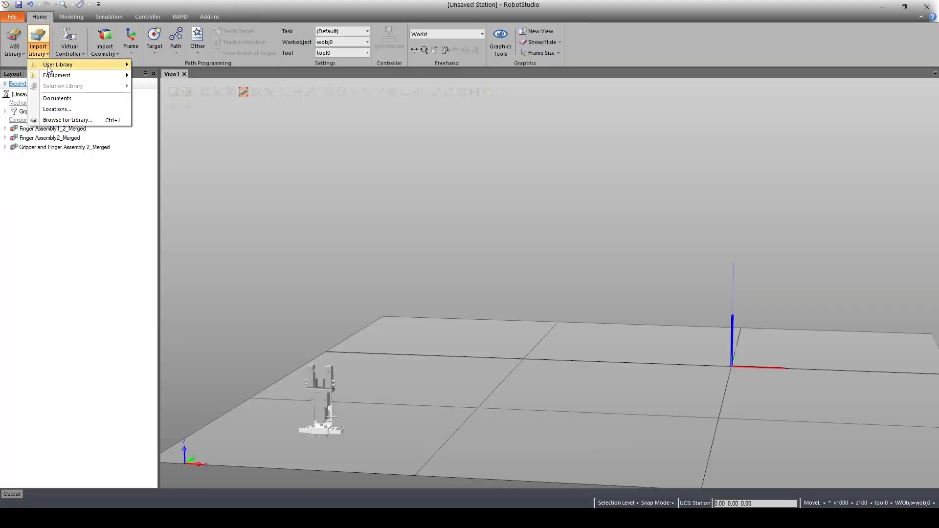
pyautogui.click(135, 4)
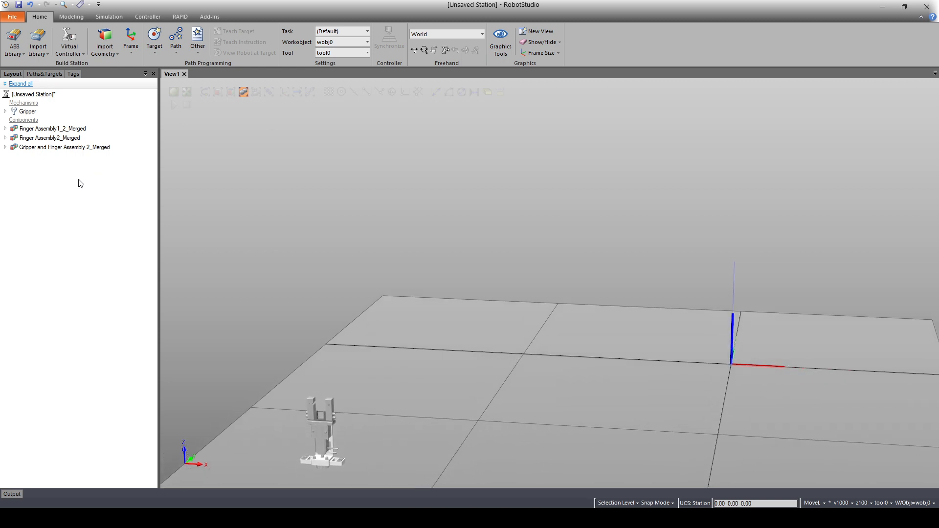
pyautogui.click(300, 518)
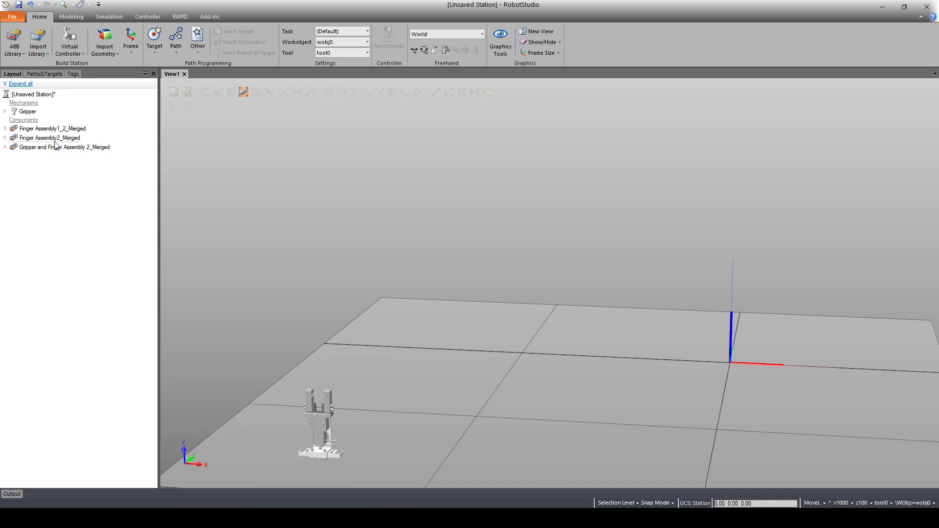
# - Open the Gripper mechanism for modification
pyautogui.click(27, 112)
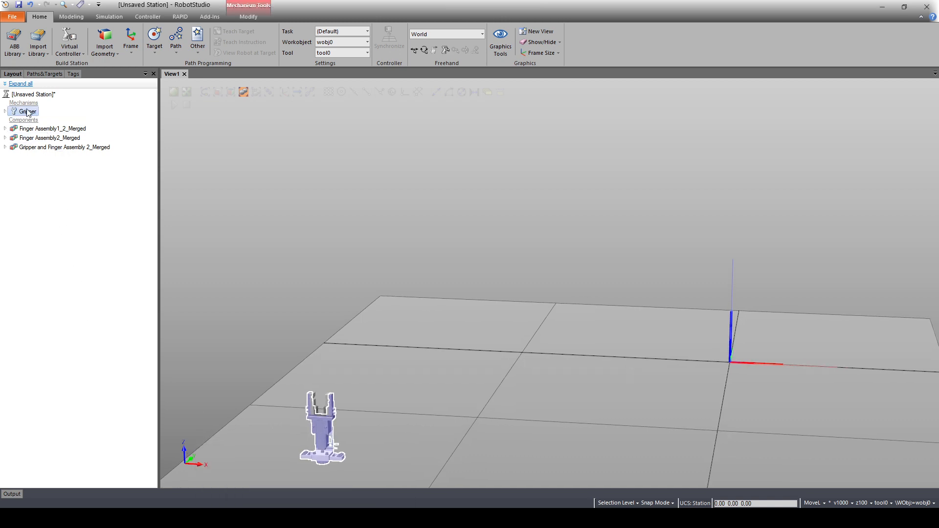
pyautogui.rightClick(23, 116)
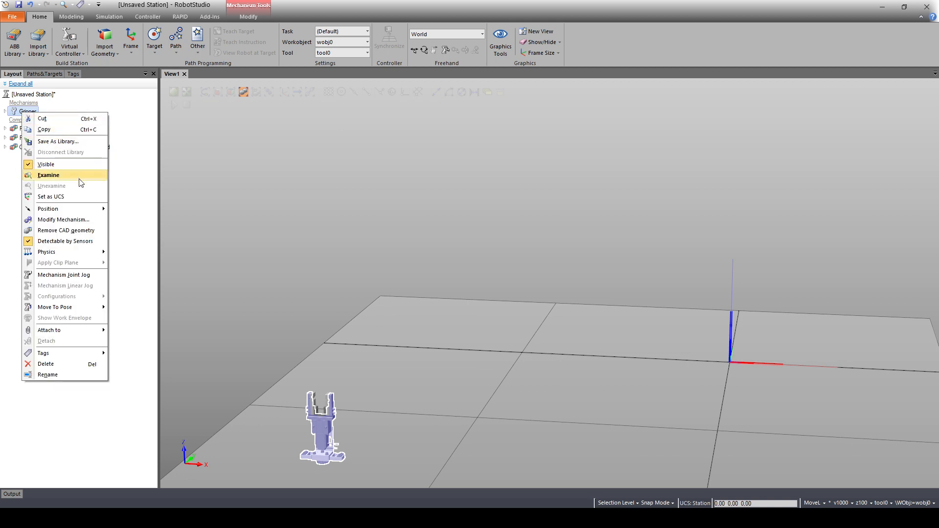
pyautogui.click(77, 220)
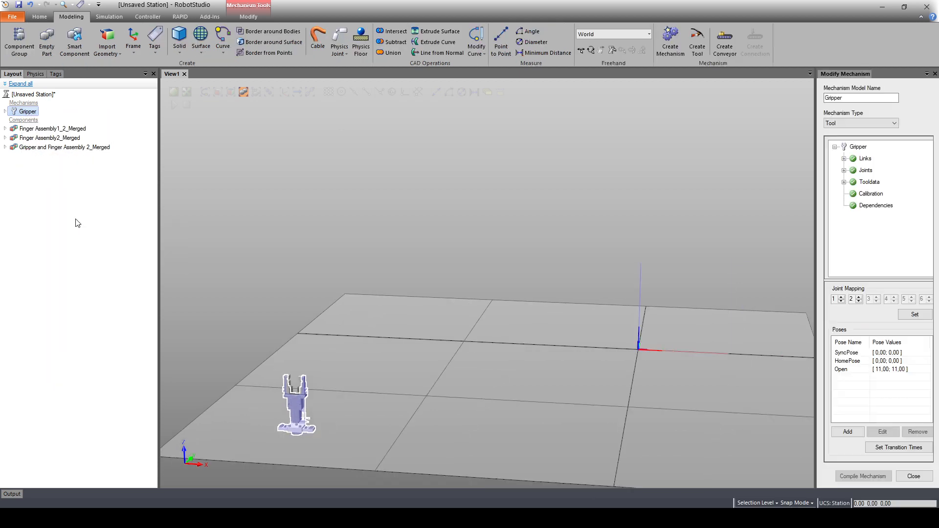
# - Examine the two merged finger assemblies and the merged gripper body that make up the gripper
pyautogui.click(42, 129)
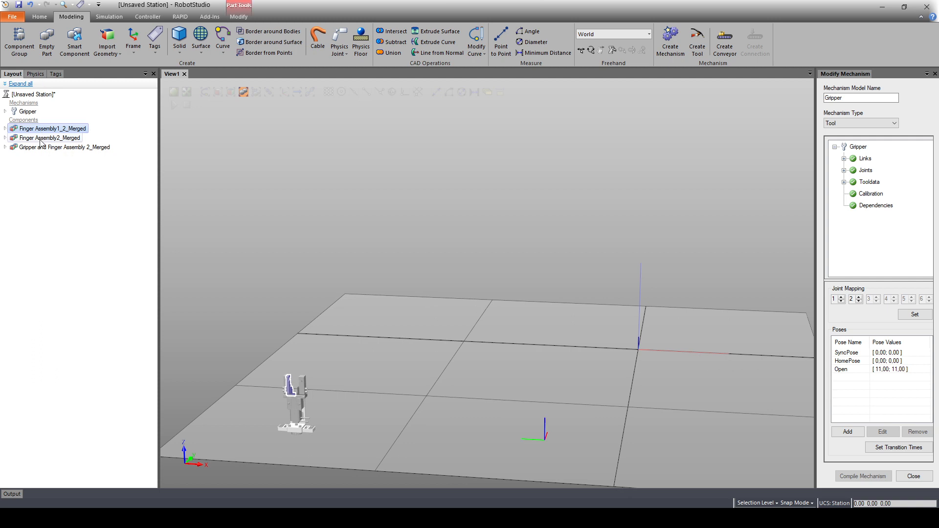
pyautogui.doubleClick(42, 138)
pyautogui.click(41, 147)
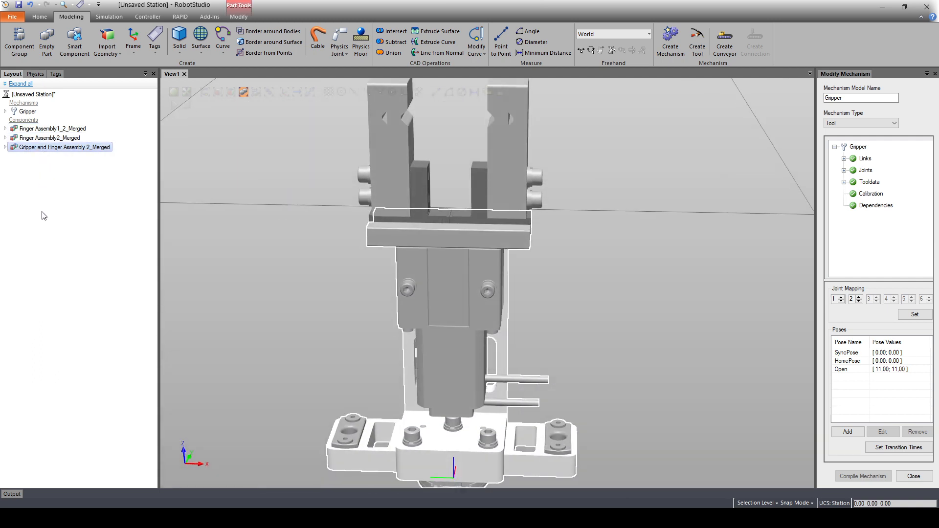
pyautogui.click(47, 194)
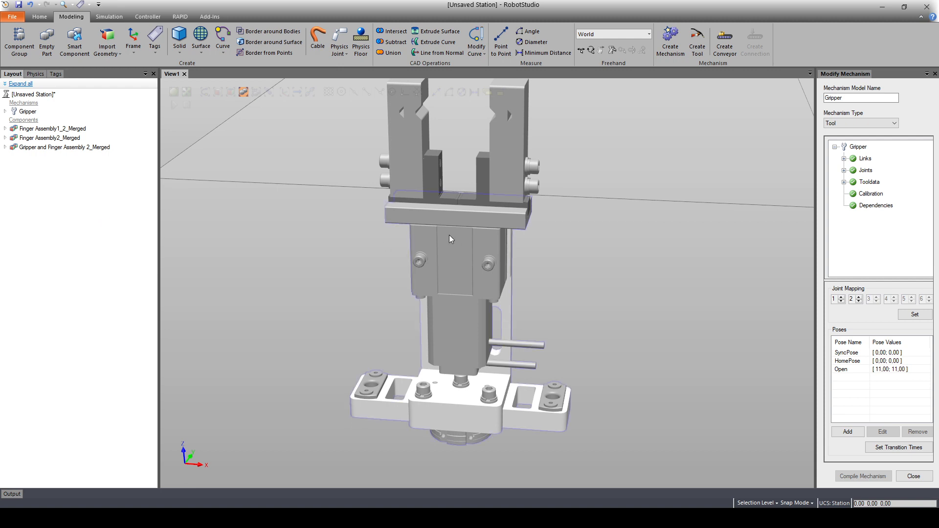
# - Examine the Gripper mechanism's Open pose and its tooldata settings, comparing the tool frame's location with the gripper, and leave the tooldata without changes
pyautogui.click(854, 371)
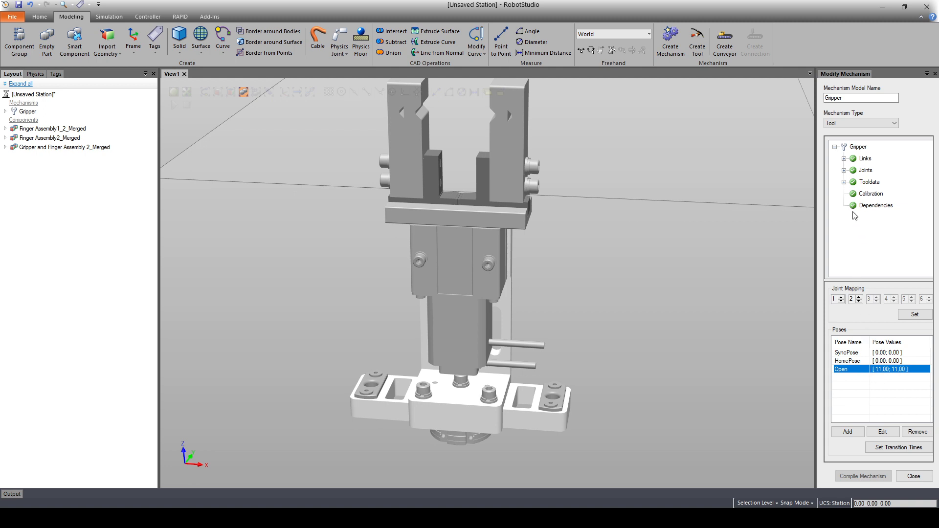
pyautogui.click(844, 182)
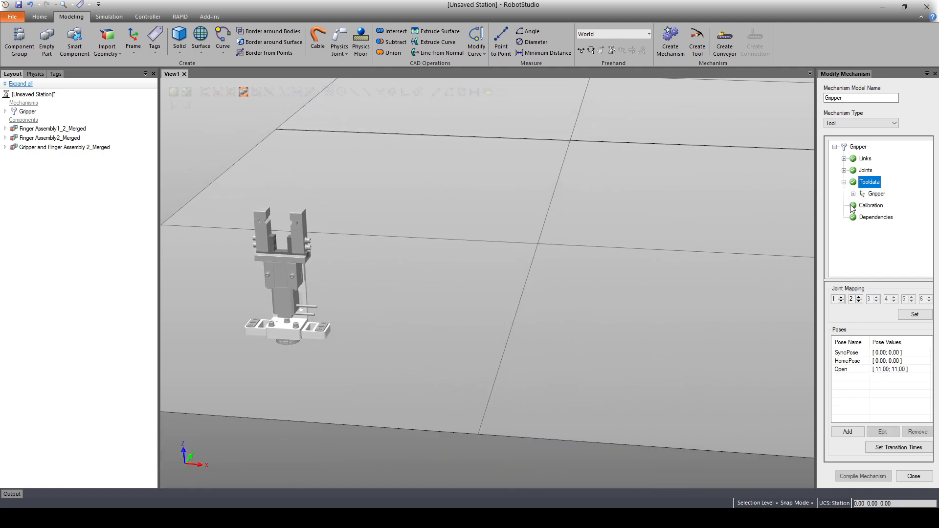
pyautogui.click(870, 194)
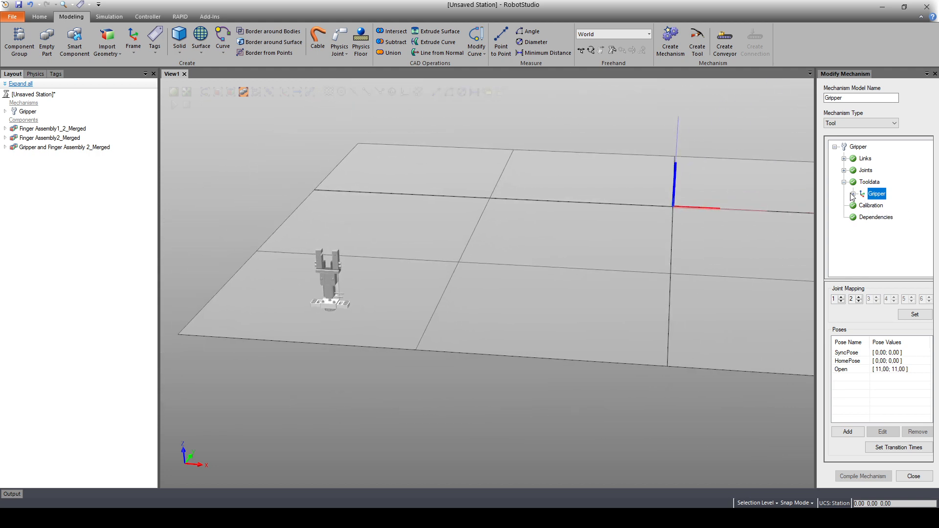
pyautogui.doubleClick(873, 194)
pyautogui.moveTo(190, 114); pyautogui.dragTo(122, 166)
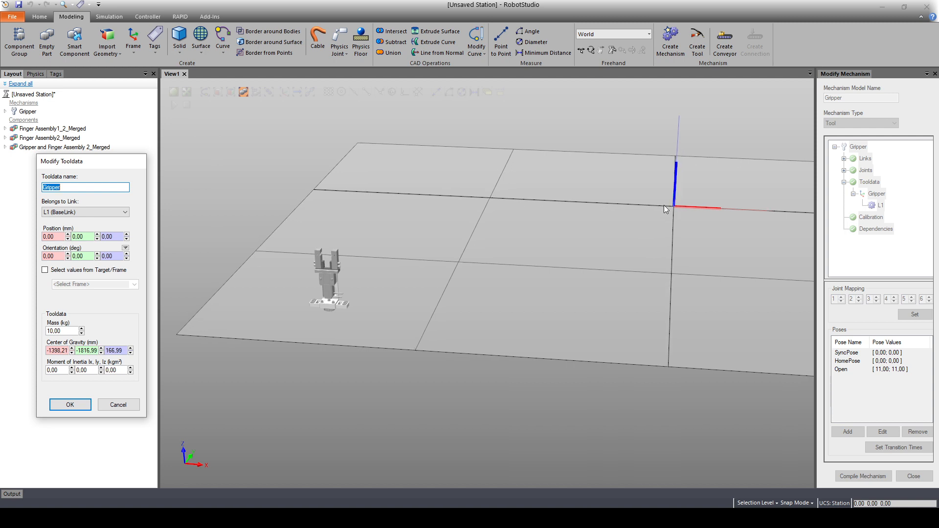
pyautogui.keyDown('ctrl'); pyautogui.keyDown('shift'); pyautogui.moveTo(394, 210); pyautogui.dragTo(362, 299); pyautogui.keyUp('shift'); pyautogui.keyUp('ctrl')
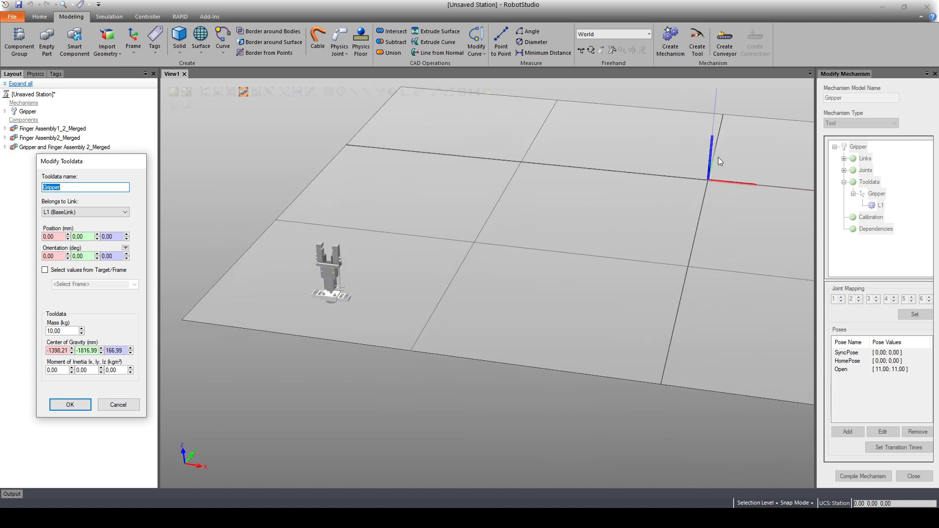
pyautogui.scroll(6, 713, 177)
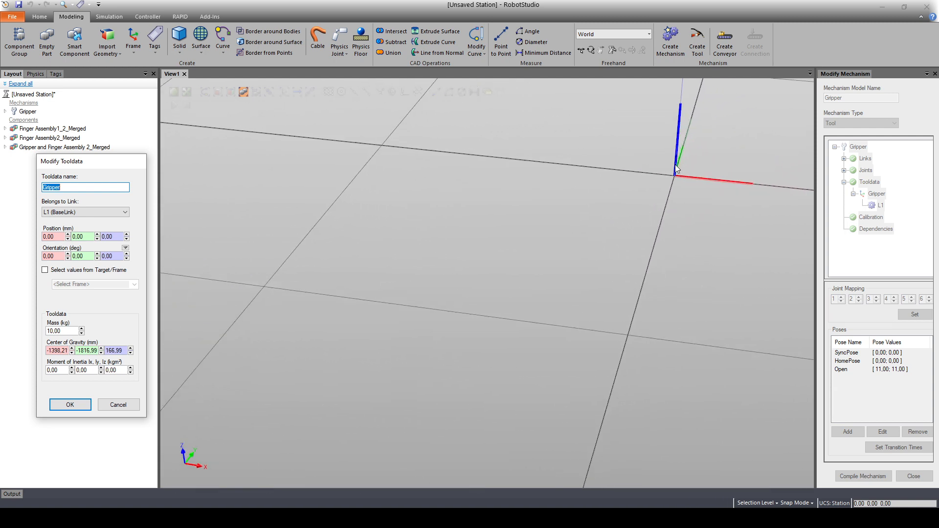
pyautogui.scroll(-5, 567, 230)
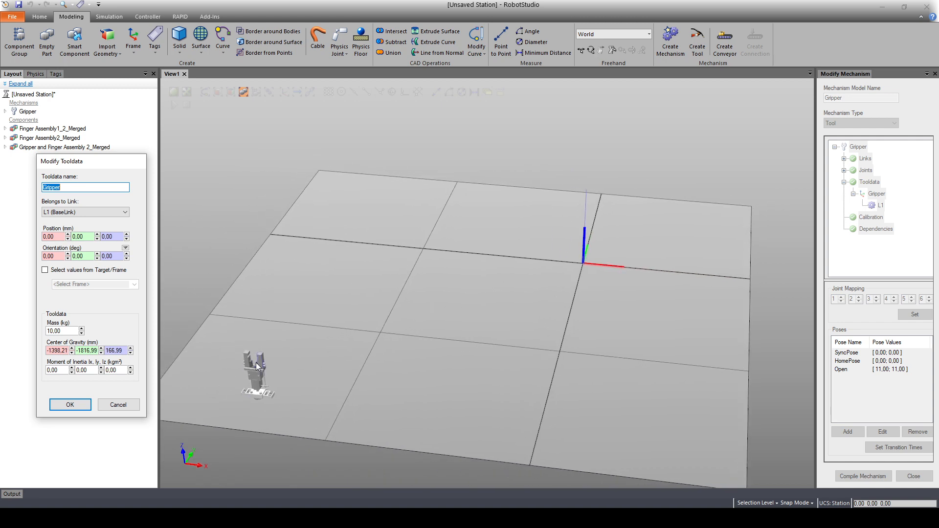
pyautogui.click(118, 405)
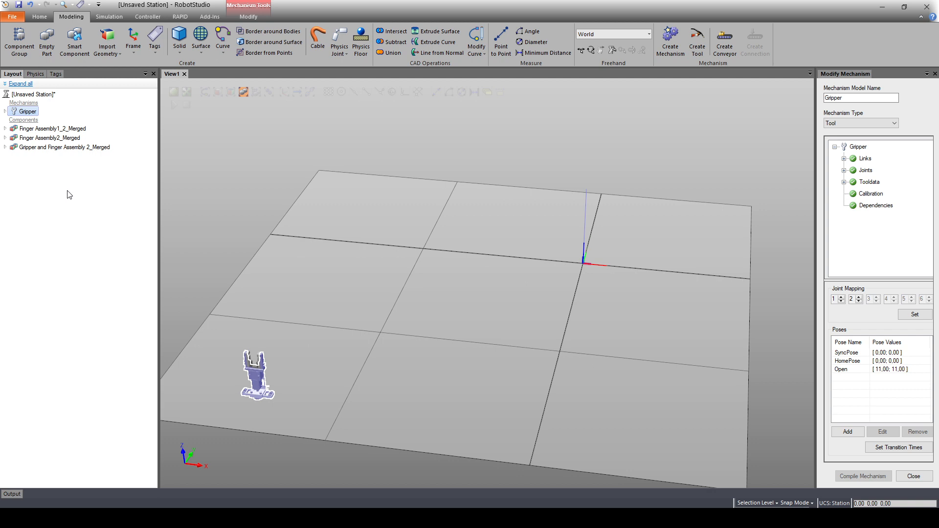
# - Close the Gripper mechanism modification and undo the removal of its copied mechanism parts
pyautogui.rightClick(25, 112)
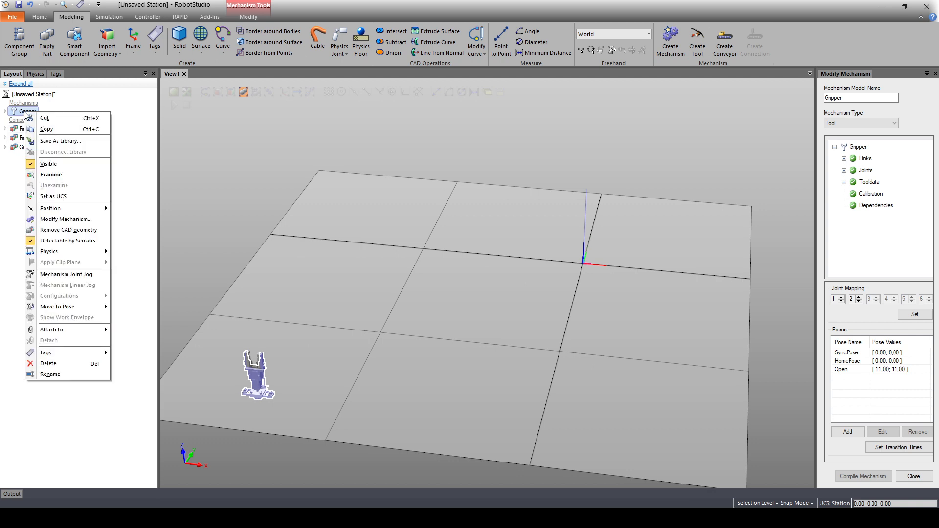
pyautogui.click(55, 221)
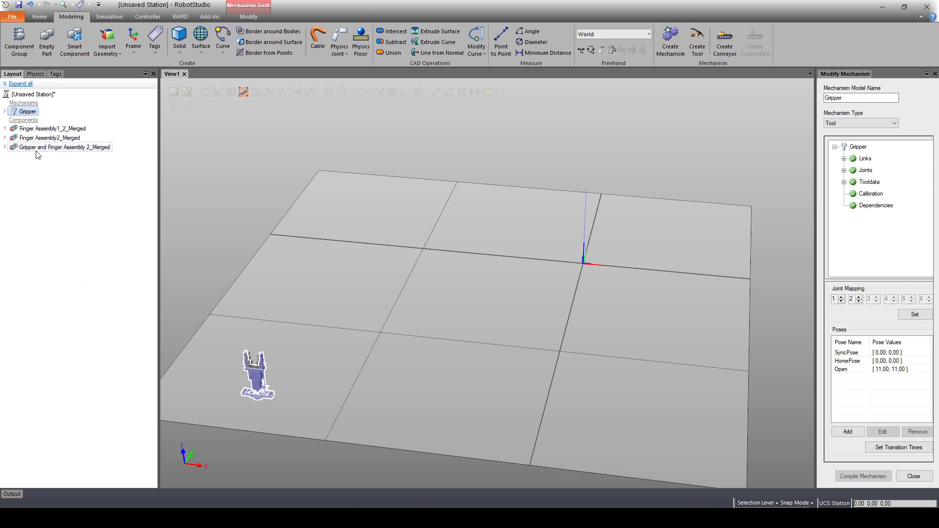
pyautogui.click(913, 477)
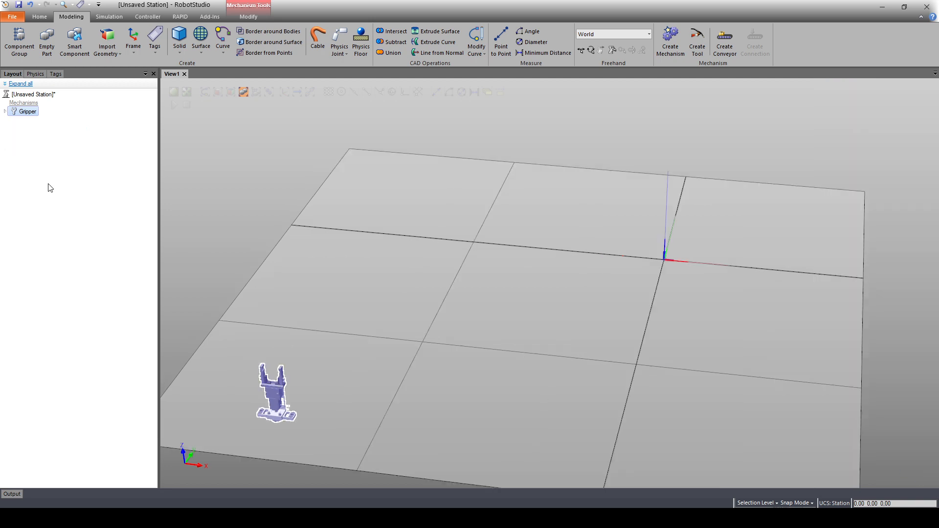
pyautogui.click(73, 117)
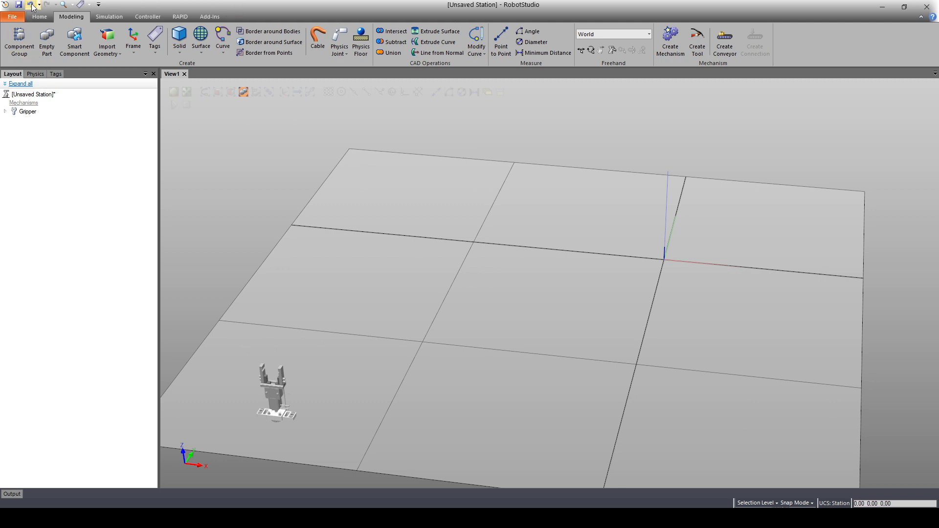
pyautogui.hotkey('ctrl', 'z')
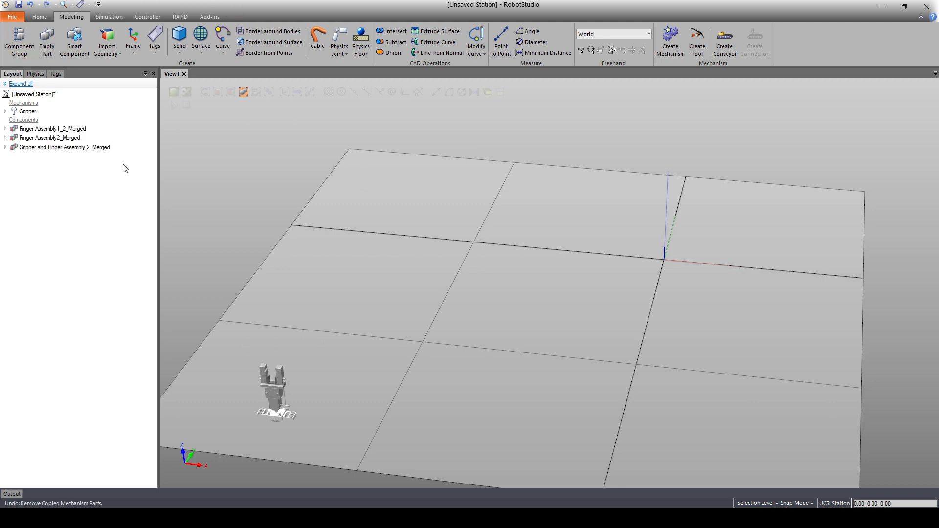
# - Inspect the two merged finger assemblies and the merged gripper body, including the bodies they contain
pyautogui.click(50, 130)
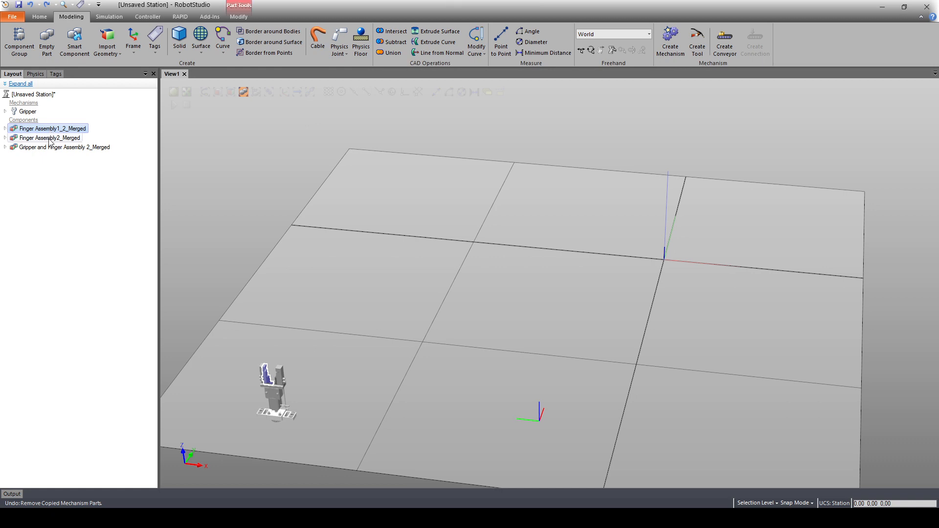
pyautogui.click(50, 139)
pyautogui.click(49, 147)
pyautogui.click(5, 138)
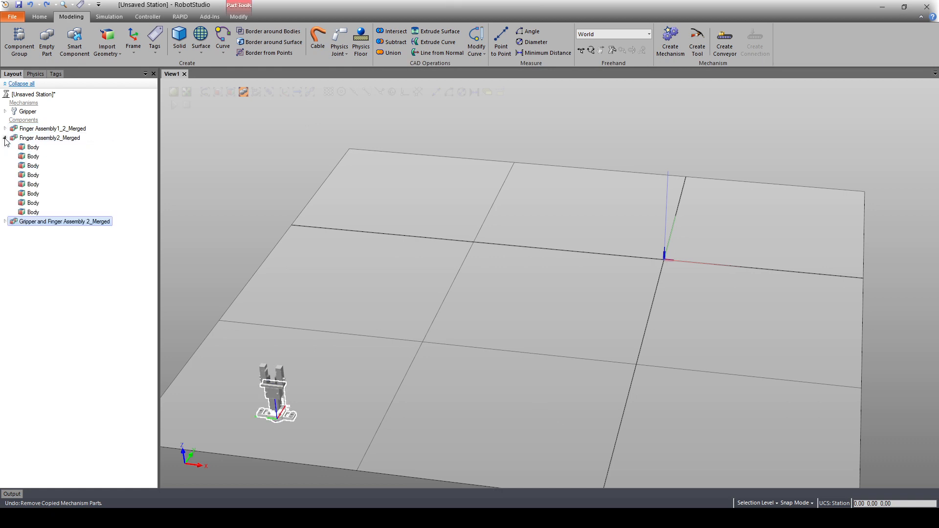
pyautogui.click(5, 138)
pyautogui.doubleClick(6, 147)
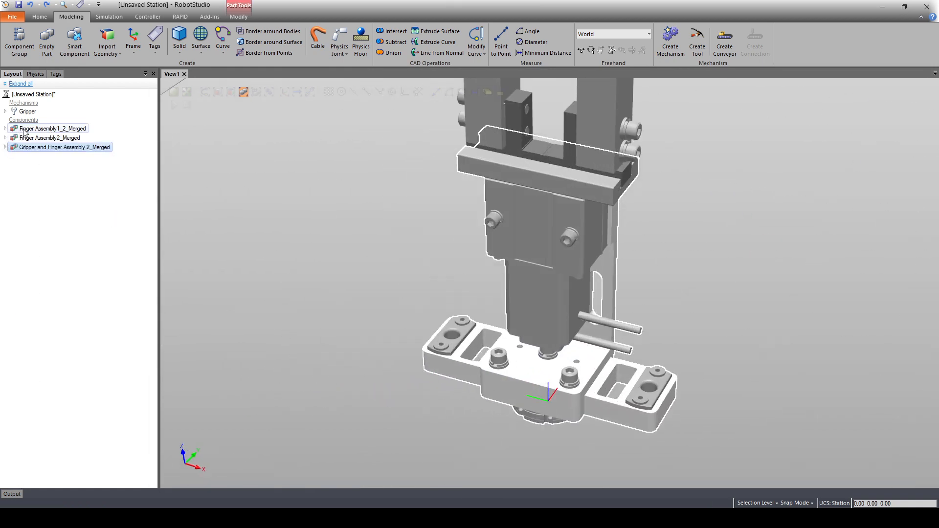
pyautogui.click(80, 205)
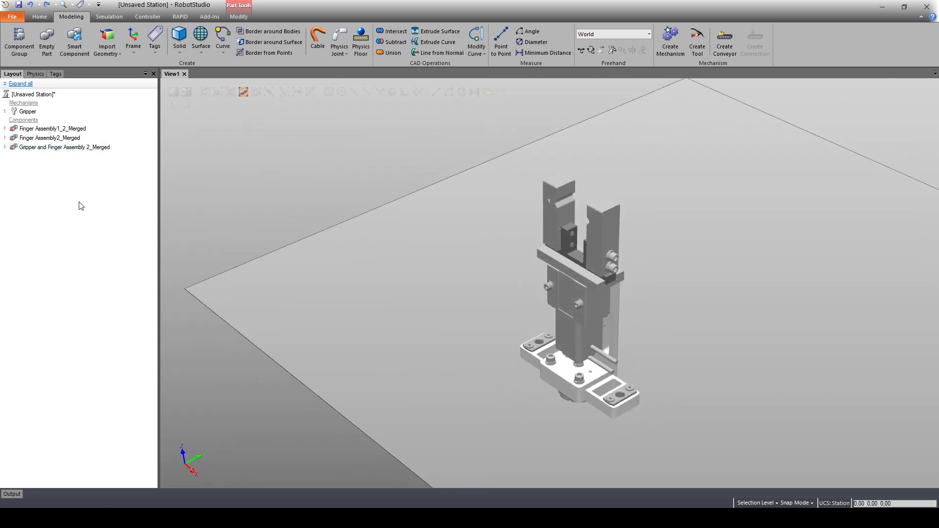
# - Remove the CAD geometry from Finger Assembly1_2_Merged and Finger Assembly2_Merged
pyautogui.click(37, 131)
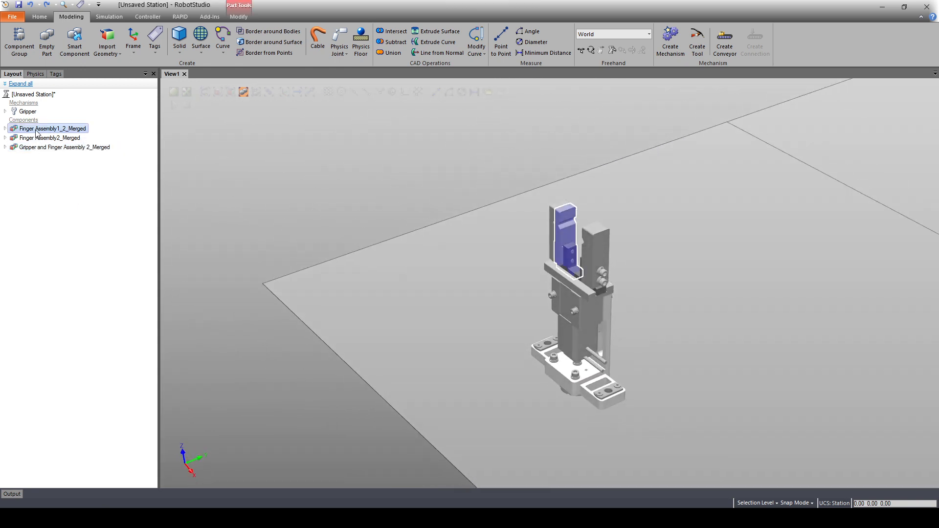
pyautogui.rightClick(37, 132)
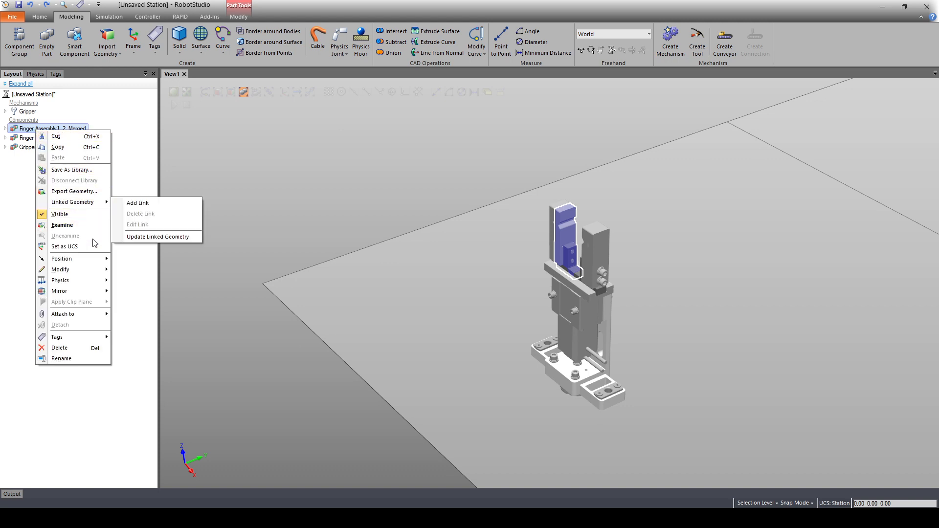
pyautogui.moveTo(86, 273)
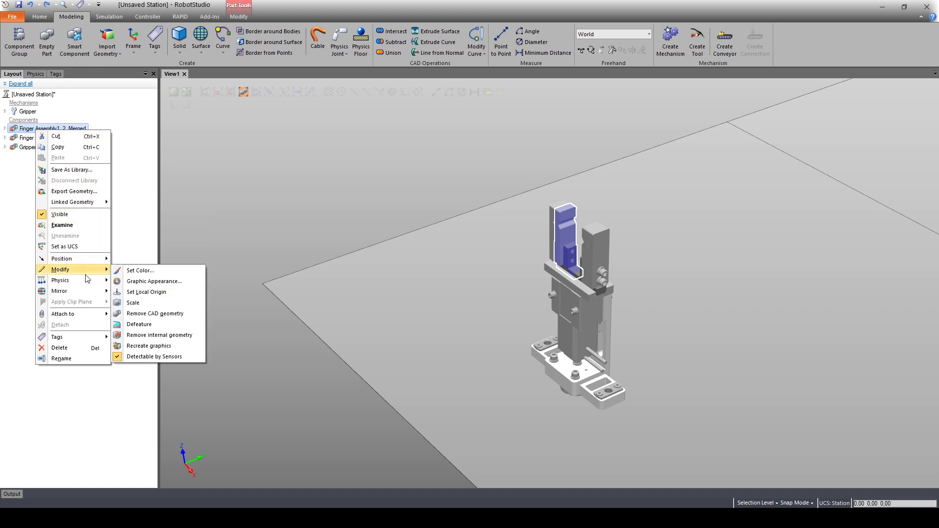
pyautogui.click(154, 313)
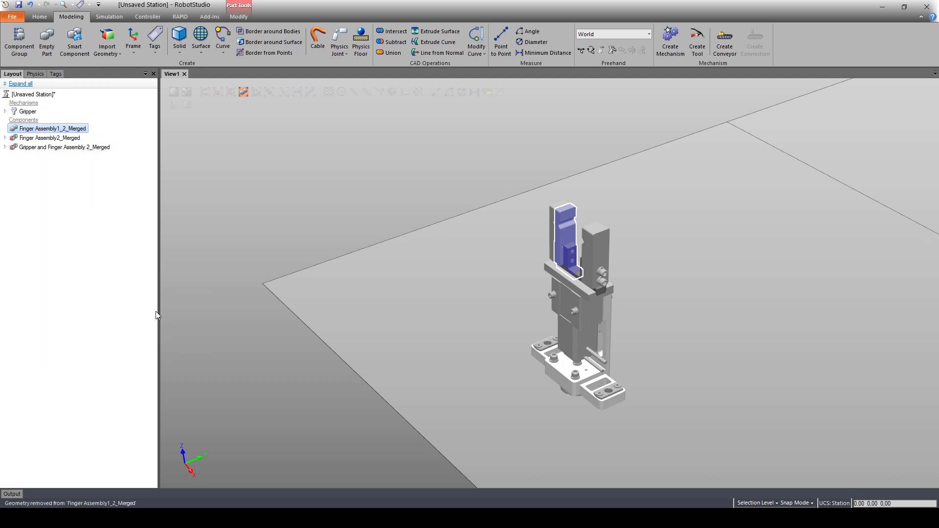
pyautogui.click(41, 147)
pyautogui.rightClick(42, 138)
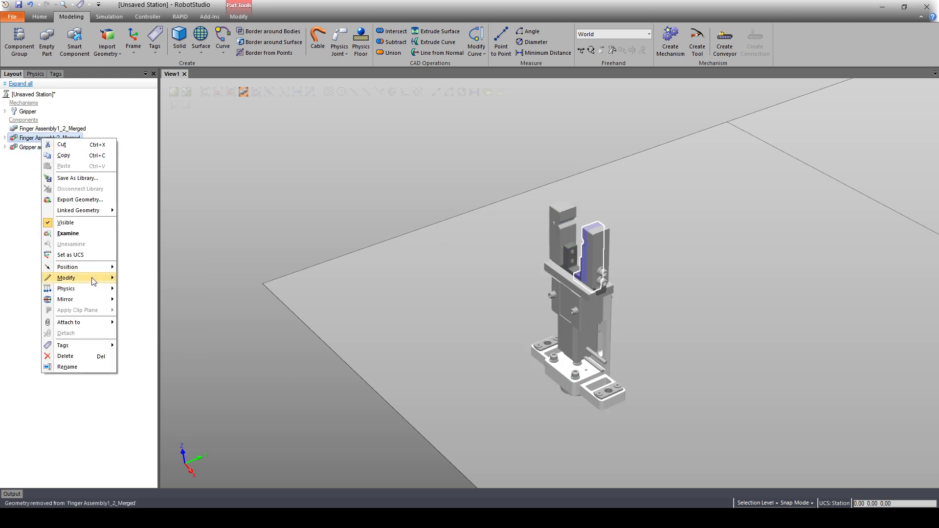
pyautogui.moveTo(93, 281)
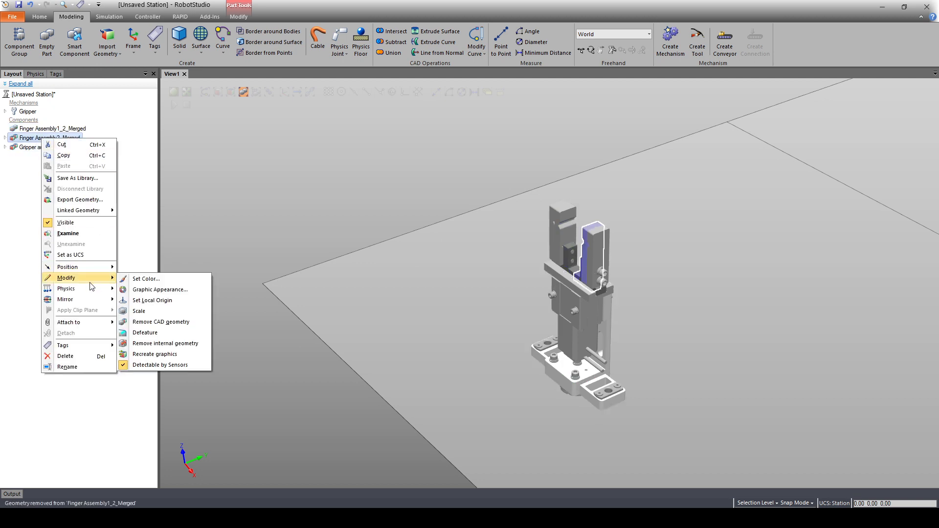
pyautogui.click(163, 322)
# - Remove the CAD geometry from the Gripper and Finger Assembly 2_Merged component
pyautogui.click(65, 146)
pyautogui.rightClick(66, 147)
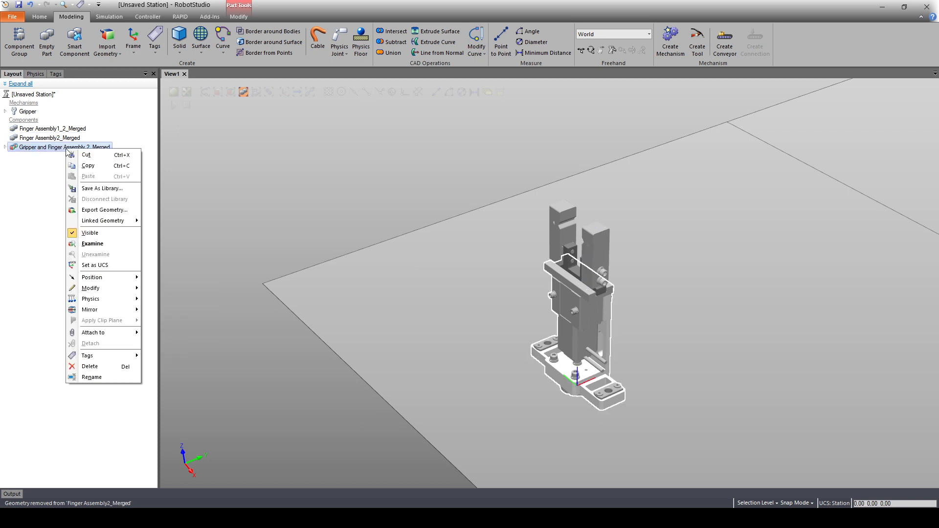
pyautogui.moveTo(110, 290)
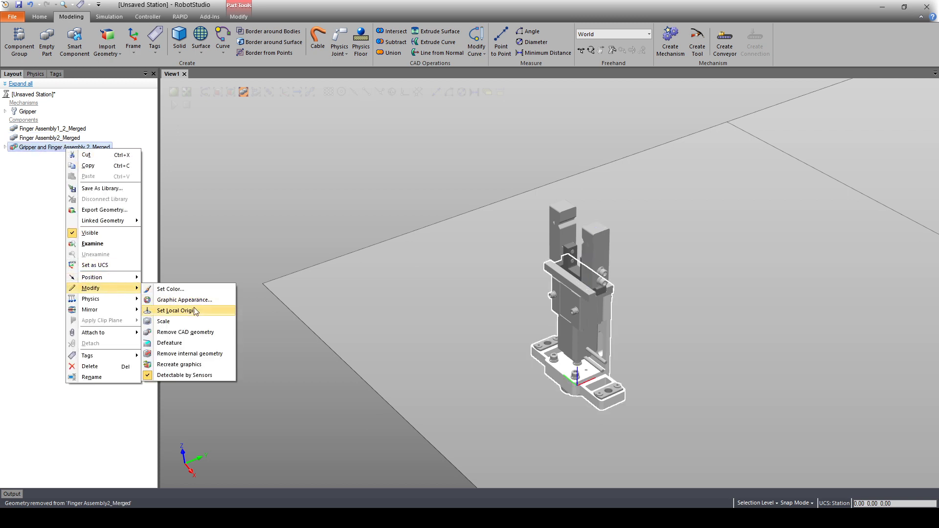
pyautogui.click(163, 332)
pyautogui.click(63, 201)
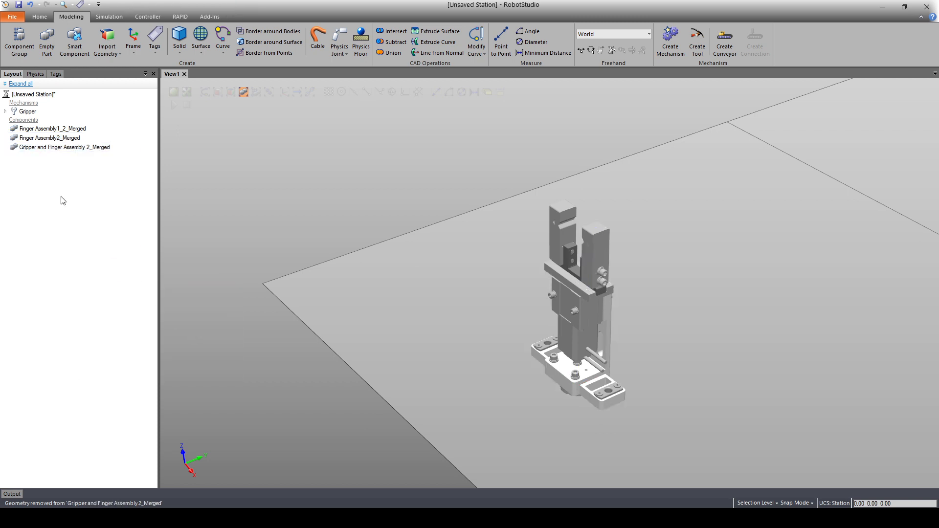
pyautogui.click(58, 130)
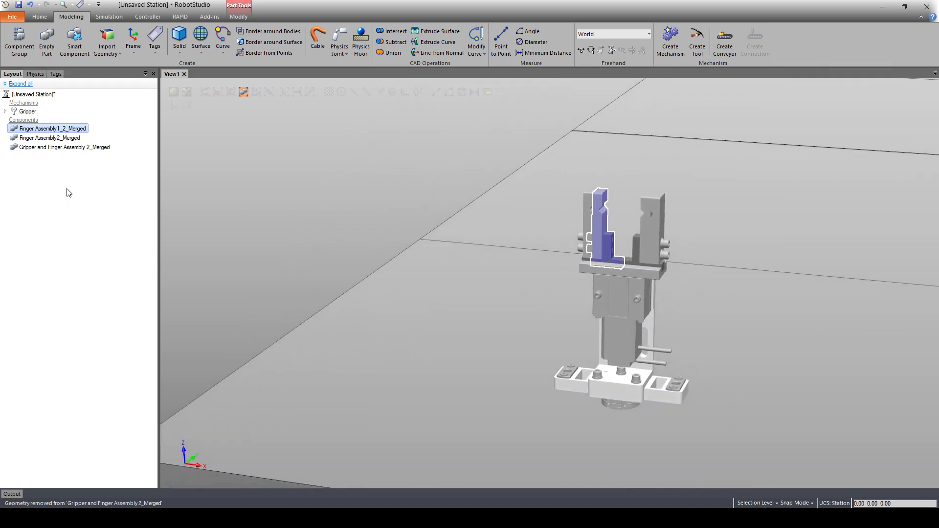
pyautogui.rightClick(54, 129)
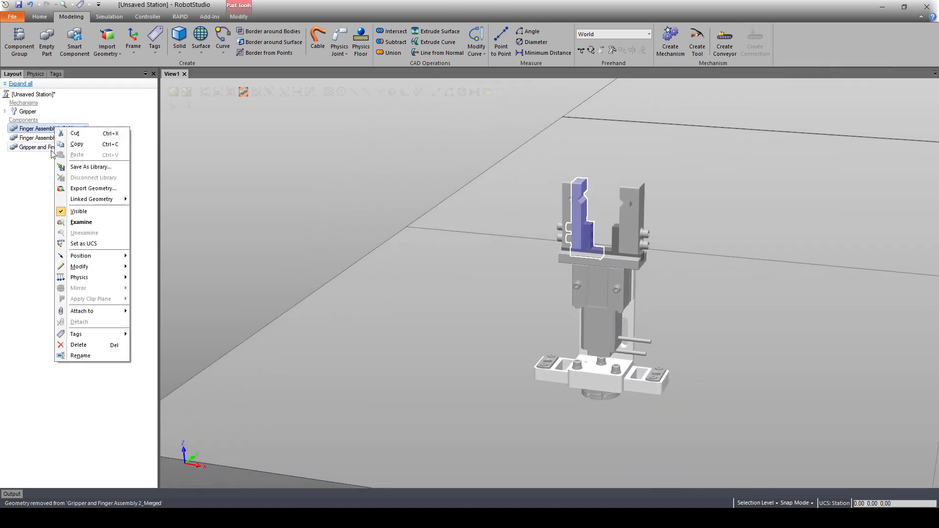
pyautogui.click(51, 150)
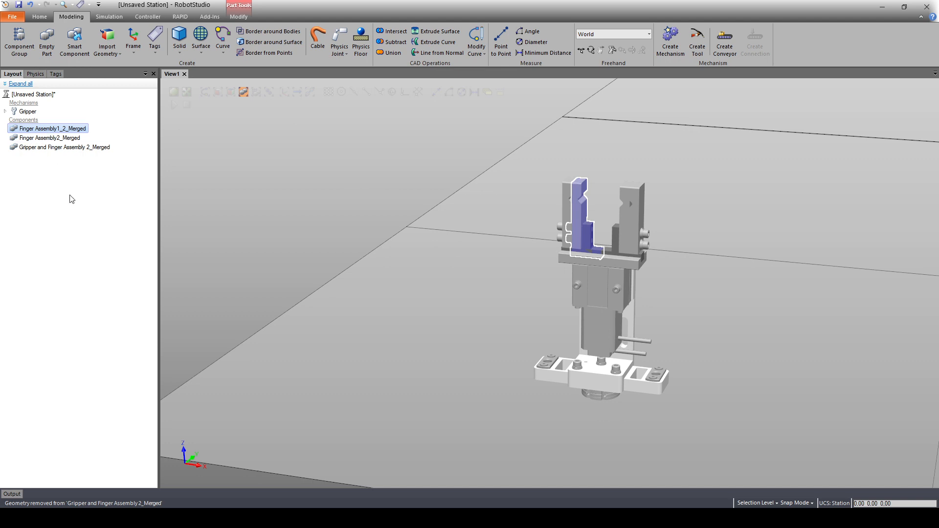
pyautogui.press('F2')
pyautogui.write('<')
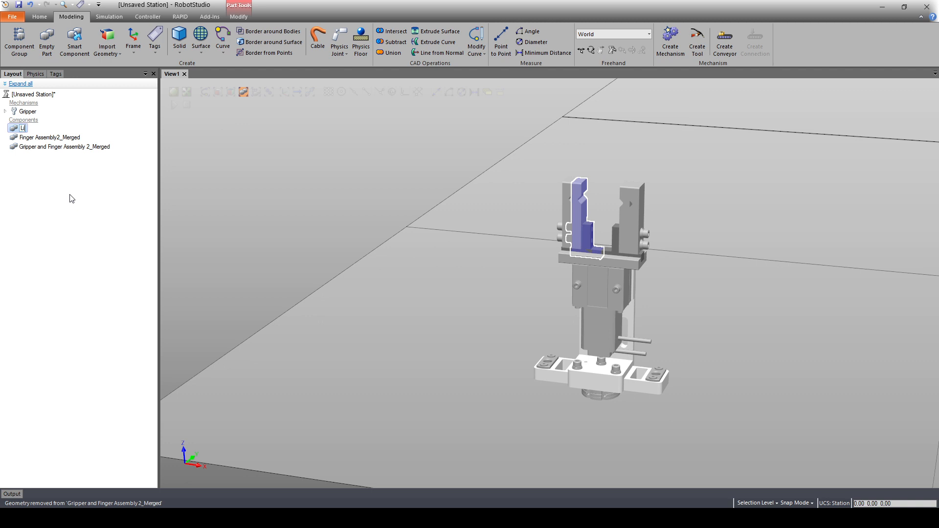
pyautogui.press('Escape')
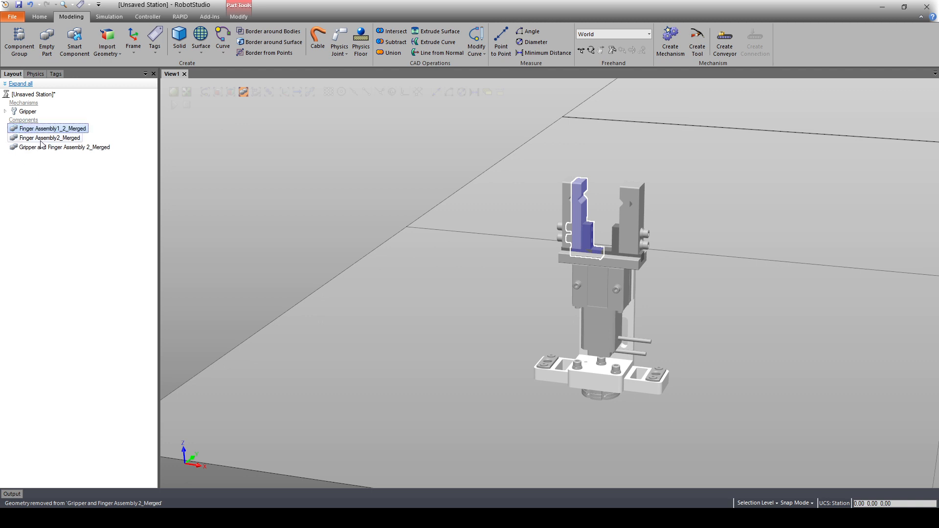
# - Rename the Gripper and Finger Assembly 2_Merged component as Base
pyautogui.press('Down')
pyautogui.press('Down')
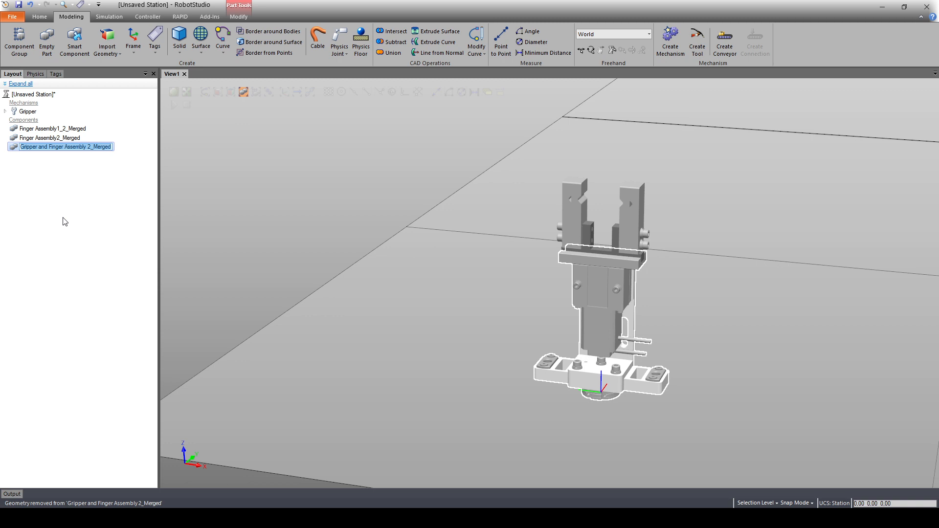
pyautogui.write('Base')
pyautogui.press('Return')
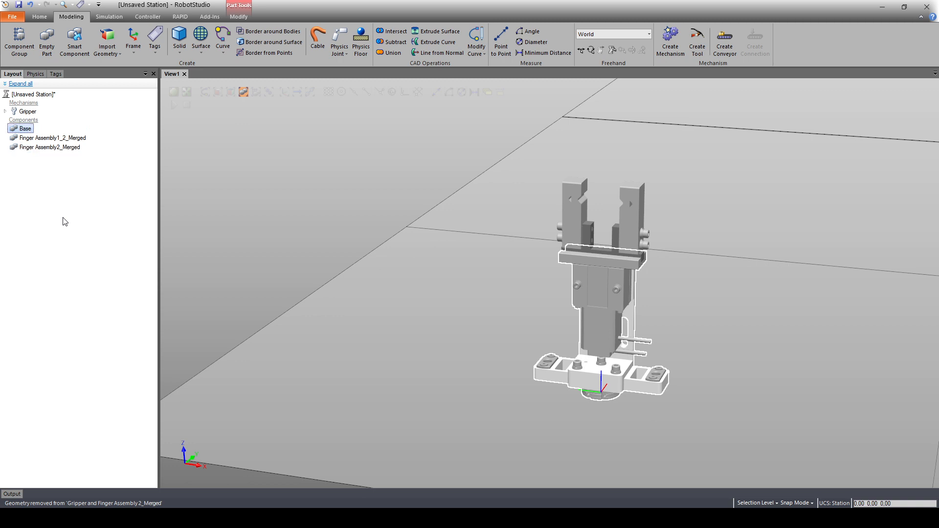
# - Rename the Finger Assembly1_2_Merged component as Finger_1
pyautogui.click(30, 139)
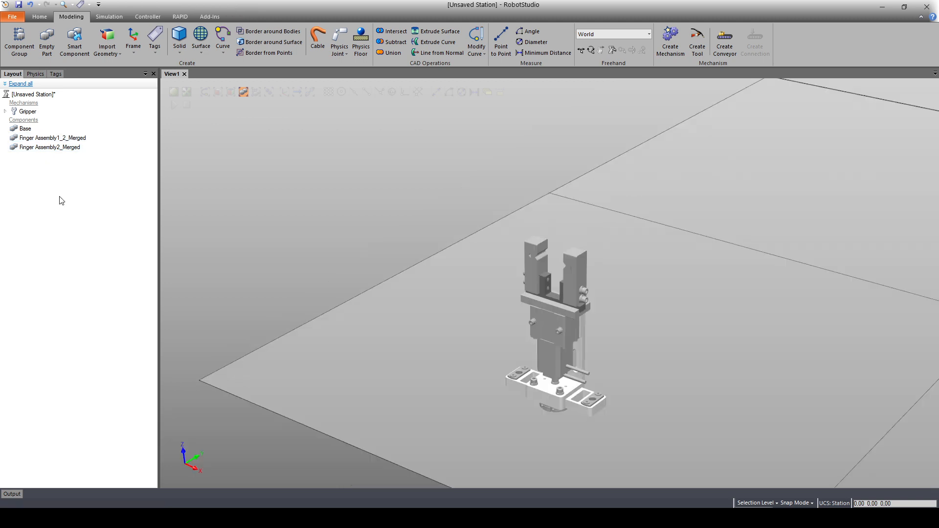
pyautogui.click(56, 139)
pyautogui.press('F2')
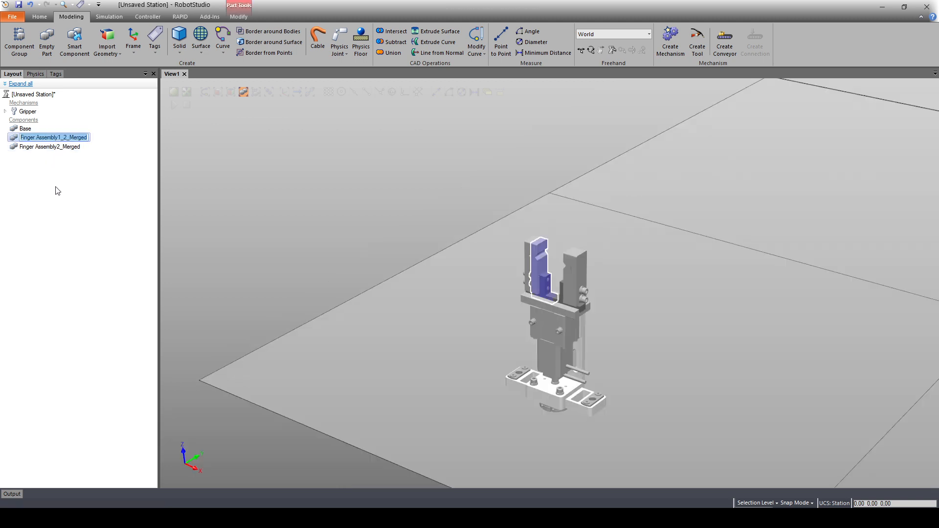
pyautogui.write('Finger_1')
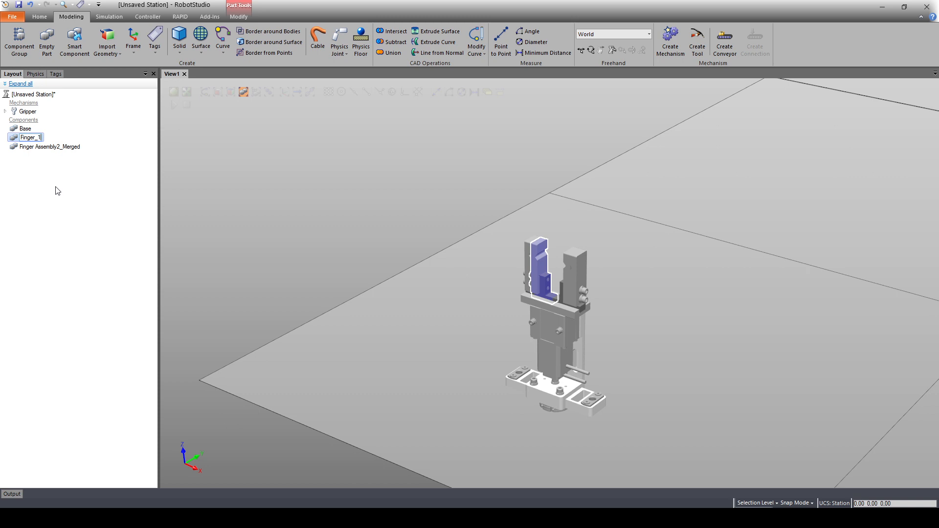
pyautogui.press('Return')
# - Rename the Finger Assembly2_Merged component as Finger_2
pyautogui.press('Up')
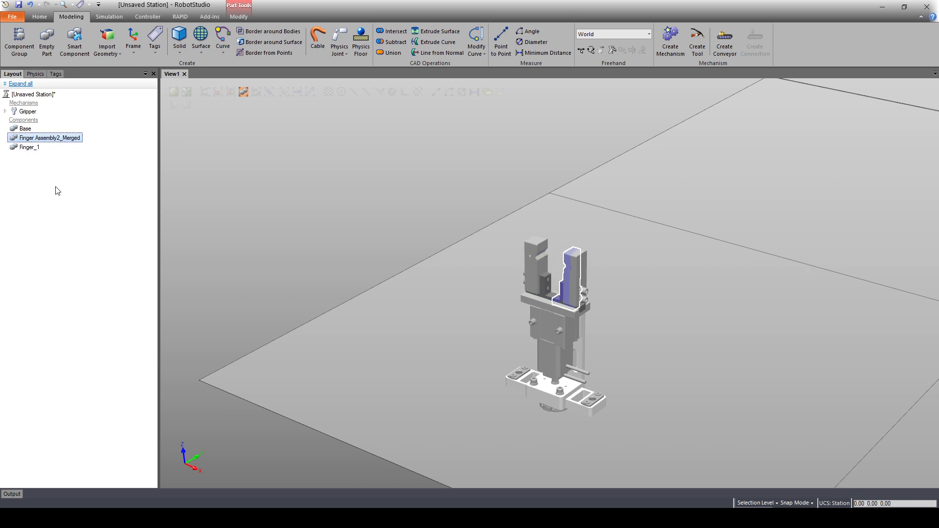
pyautogui.press('F2')
pyautogui.write('Finger_2')
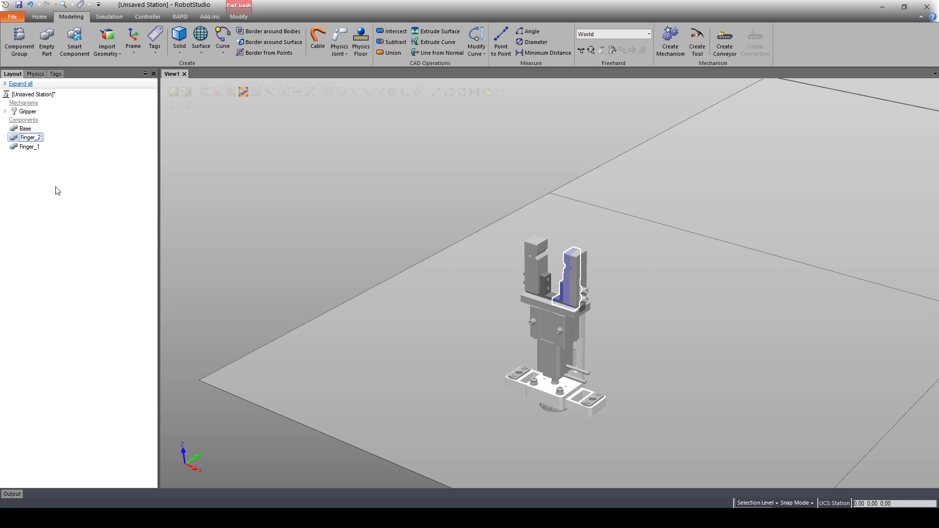
pyautogui.press('Return')
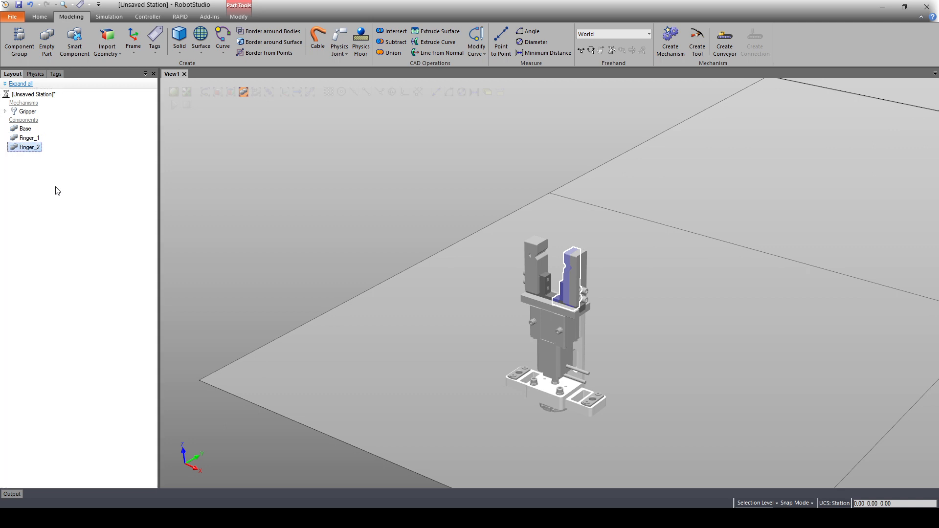
pyautogui.click(59, 168)
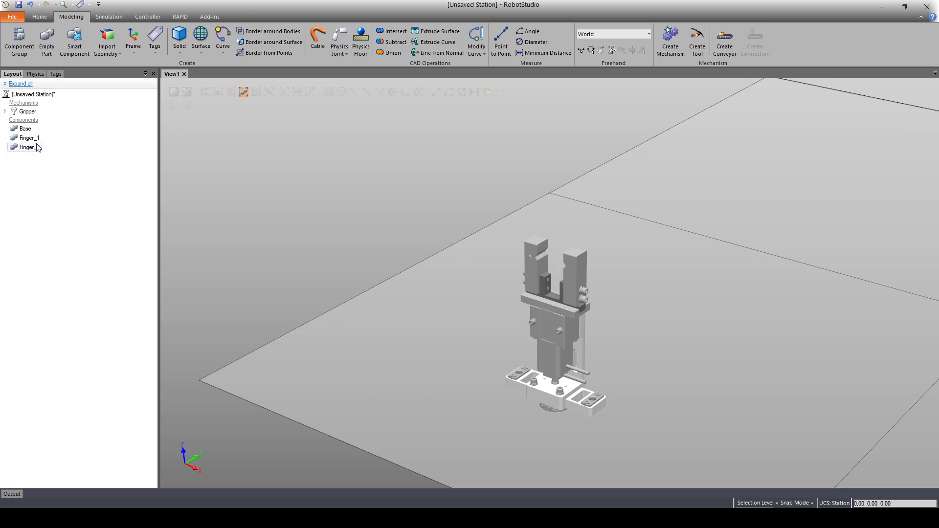
pyautogui.click(32, 138)
pyautogui.click(37, 148)
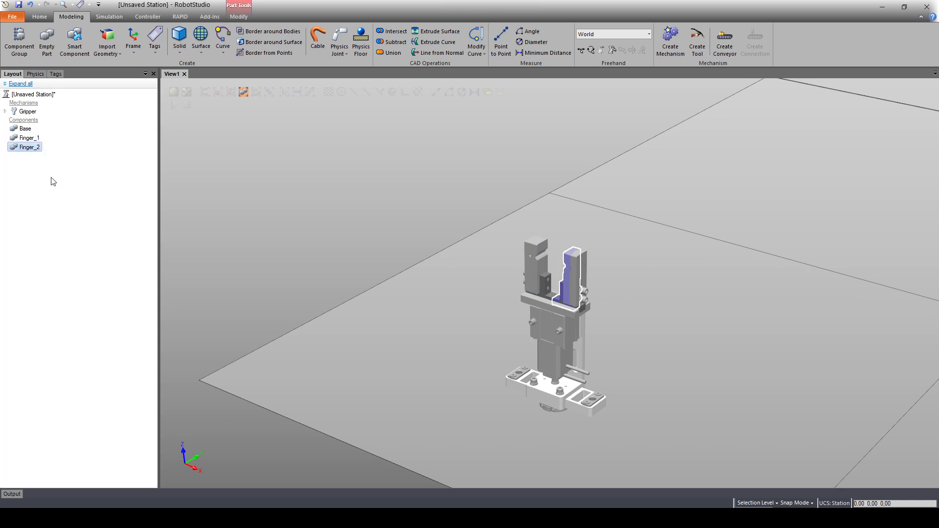
pyautogui.click(51, 179)
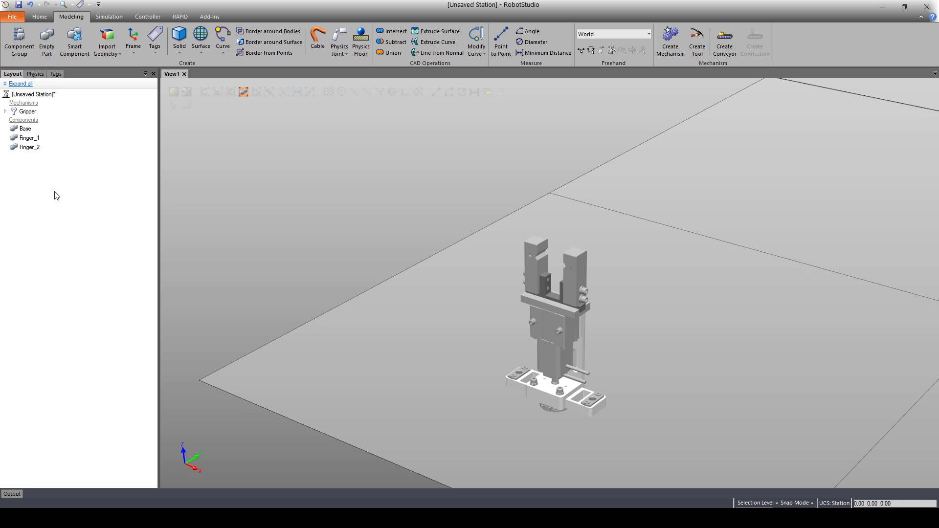
# - Set the position of the Base part to X 0, Y 0, Z 0 mm relative to World
pyautogui.click(27, 129)
pyautogui.rightClick(28, 131)
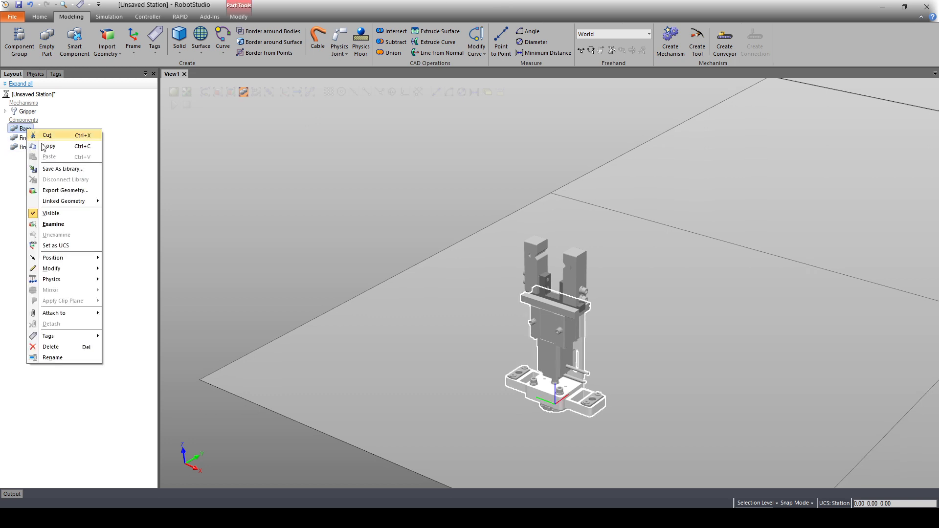
pyautogui.moveTo(75, 261)
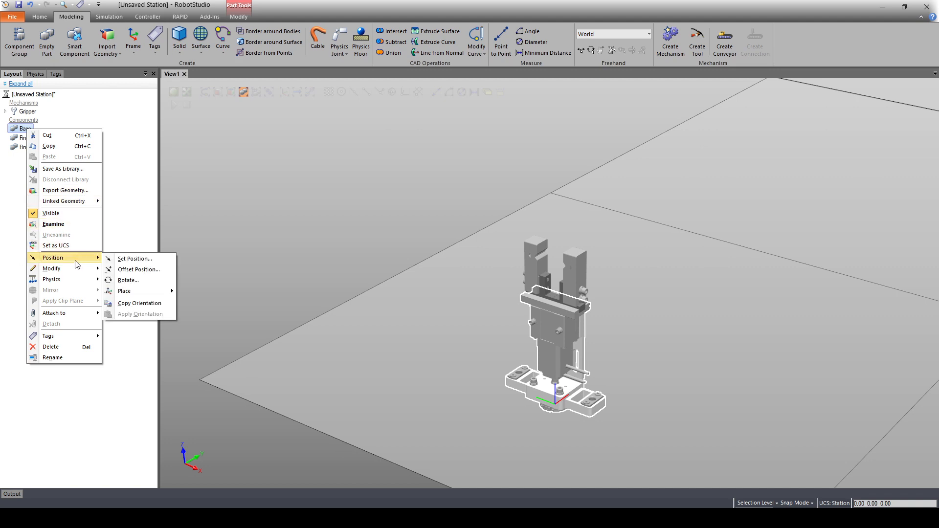
pyautogui.click(139, 260)
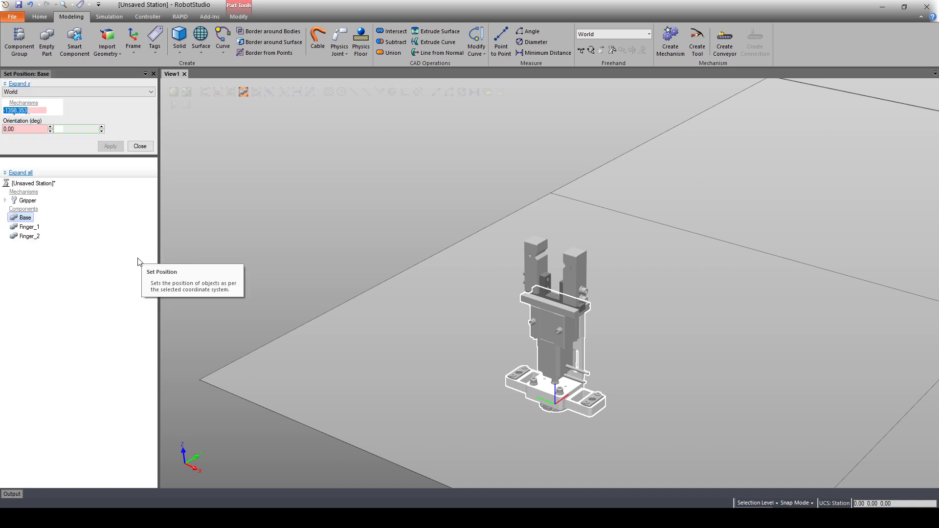
pyautogui.write('0')
pyautogui.press('Tab')
pyautogui.write('0')
pyautogui.press('Tab')
pyautogui.write('0')
pyautogui.press('Tab')
pyautogui.press('Tab')
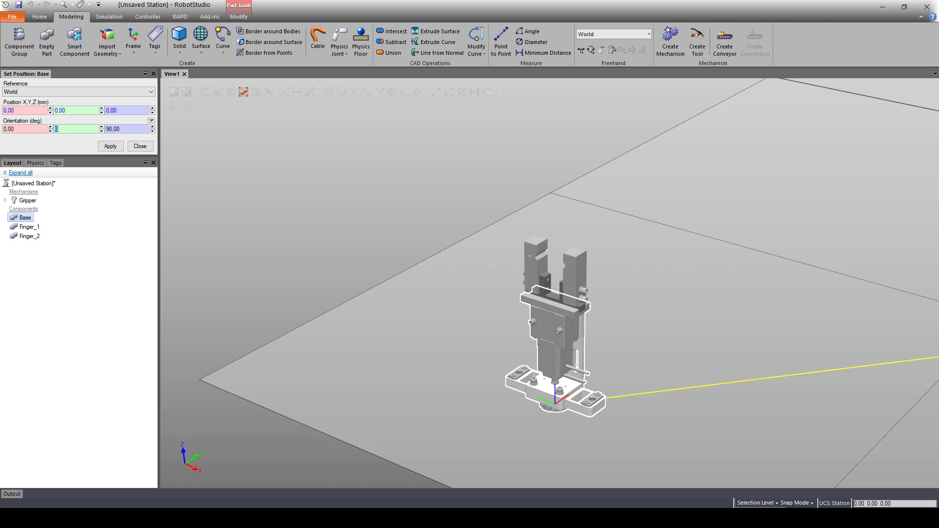
pyautogui.press('Tab')
pyautogui.scroll(-8, 300, 227)
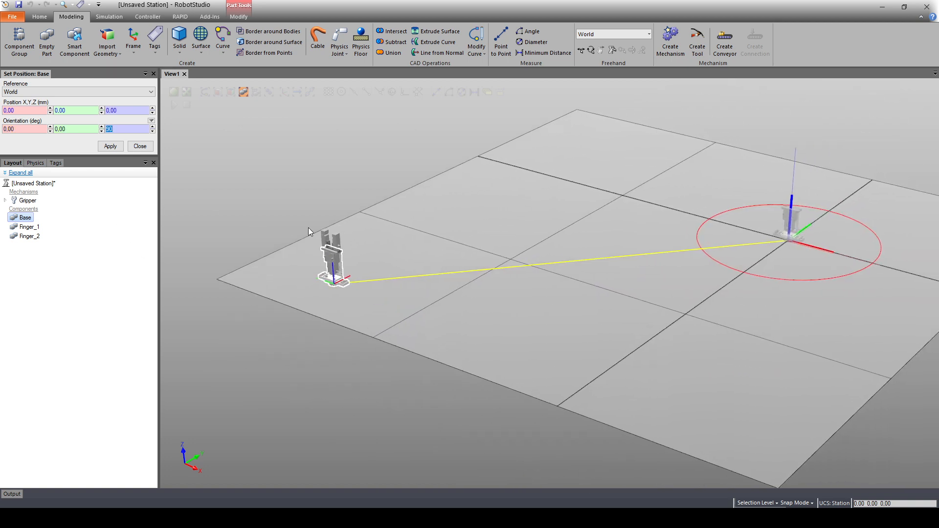
pyautogui.click(107, 146)
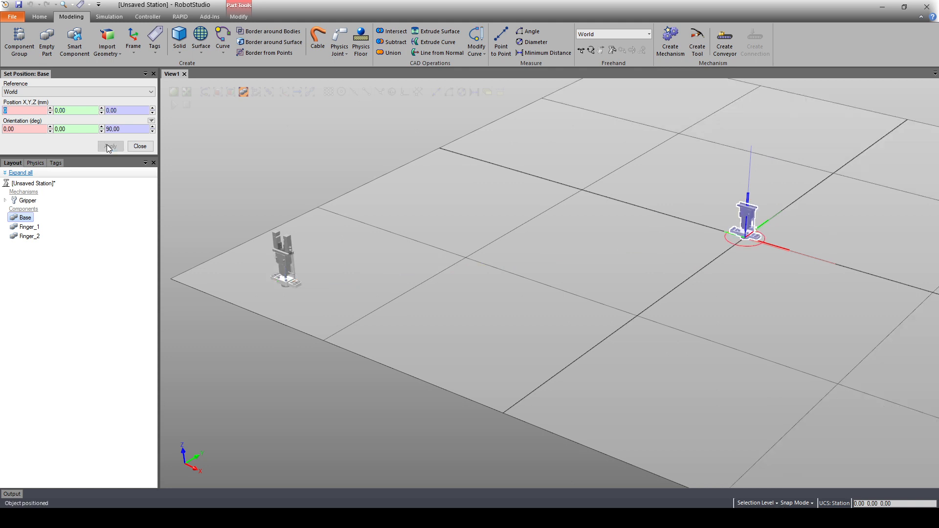
# - Set the Base part's orientation about Z to 0 degrees
pyautogui.click(128, 128)
pyautogui.write('0')
pyautogui.click(111, 145)
pyautogui.click(110, 229)
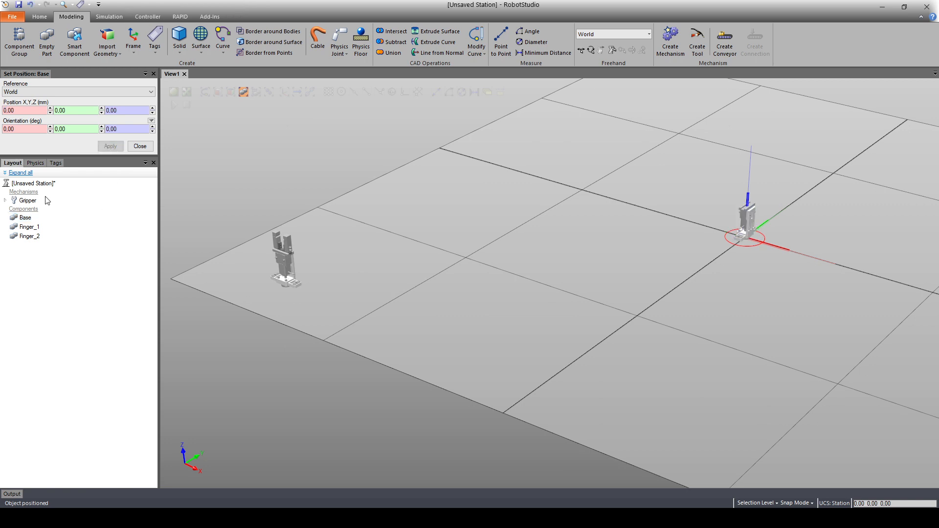
pyautogui.click(30, 226)
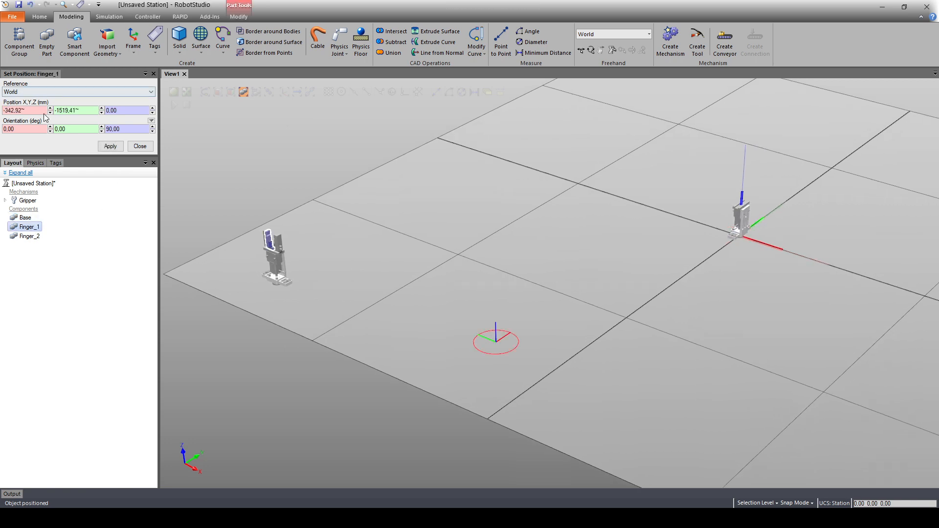
pyautogui.moveTo(41, 112); pyautogui.dragTo(4, 111)
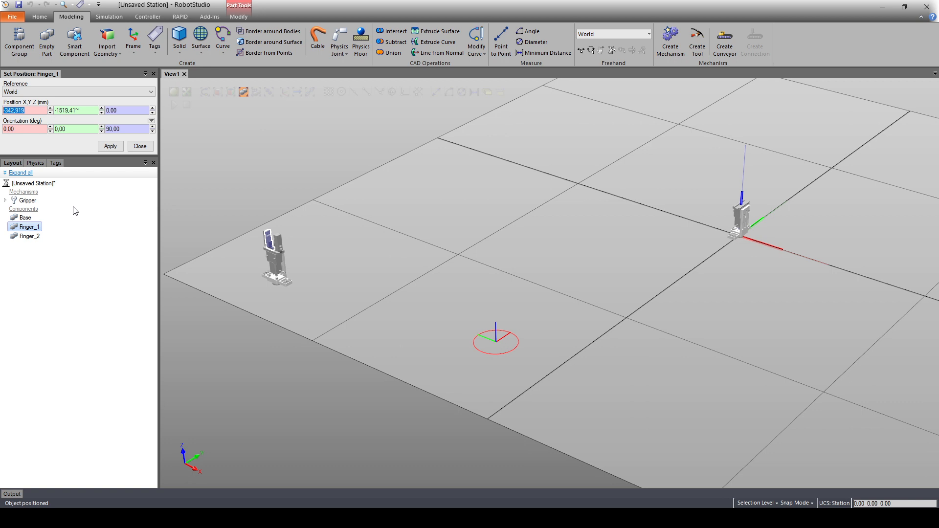
pyautogui.write('0')
pyautogui.press('Tab')
pyautogui.write('0')
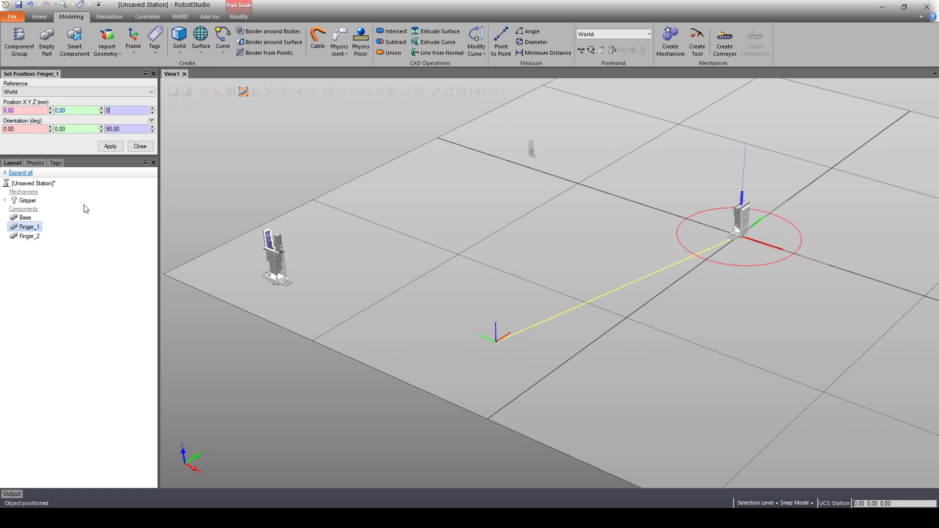
pyautogui.click(140, 146)
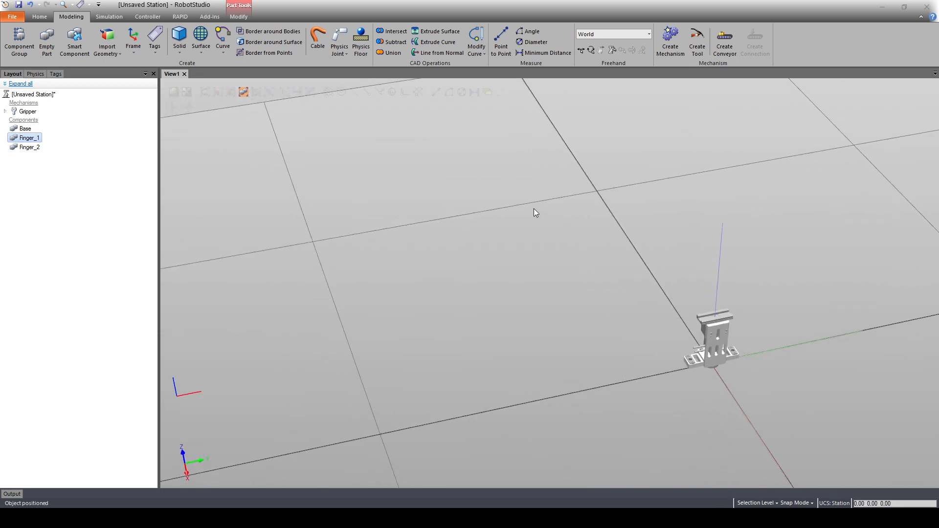
# - Set Finger_1's position to 0, 0, 0 mm relative to World and its Z orientation to 0 degrees
pyautogui.rightClick(27, 138)
pyautogui.moveTo(81, 274)
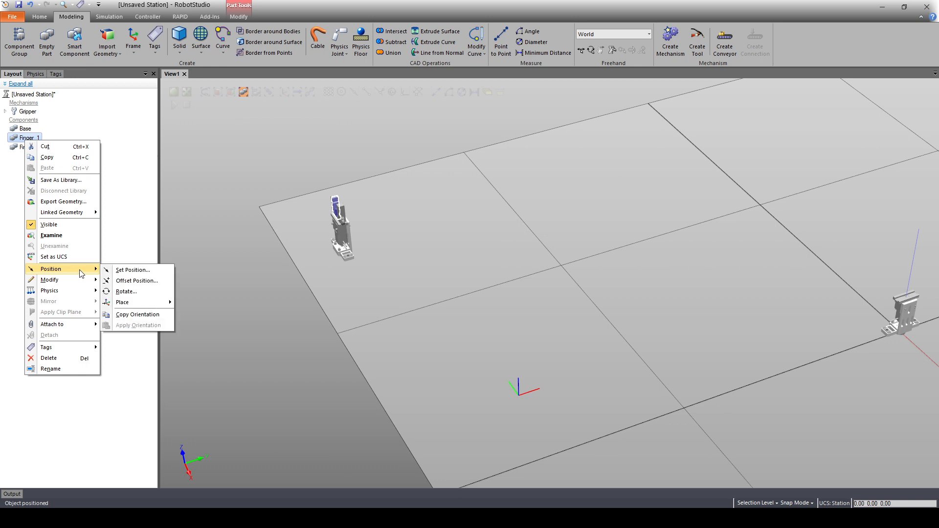
pyautogui.click(116, 272)
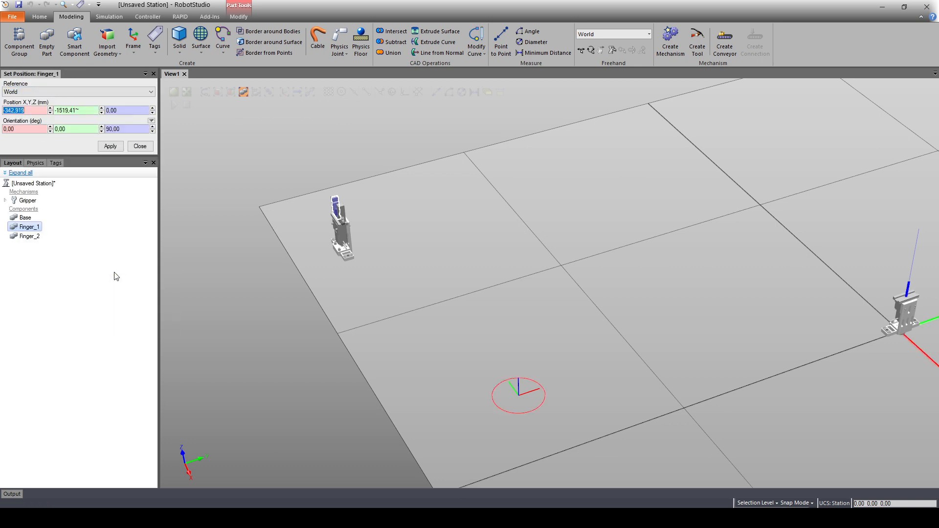
pyautogui.write('0')
pyautogui.press('Tab')
pyautogui.write('0')
pyautogui.press('Tab')
pyautogui.press('Tab')
pyautogui.write('0')
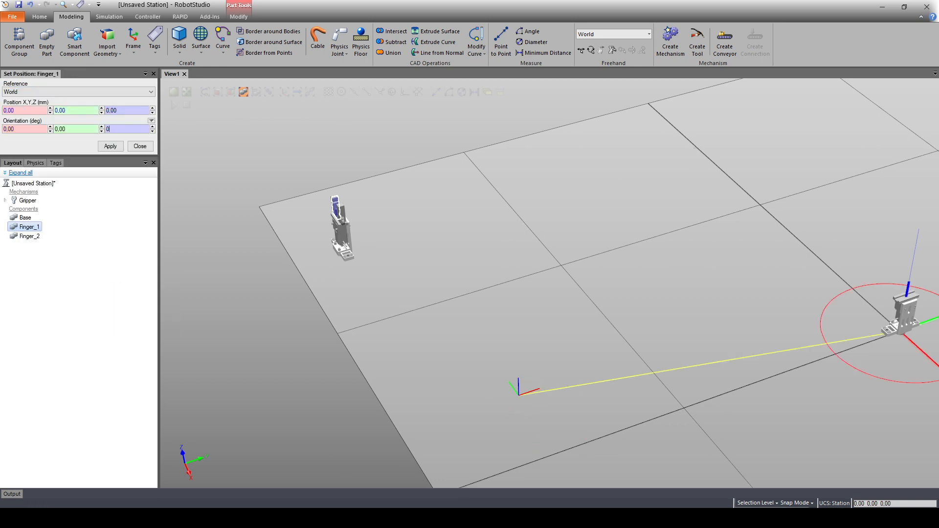
pyautogui.click(107, 146)
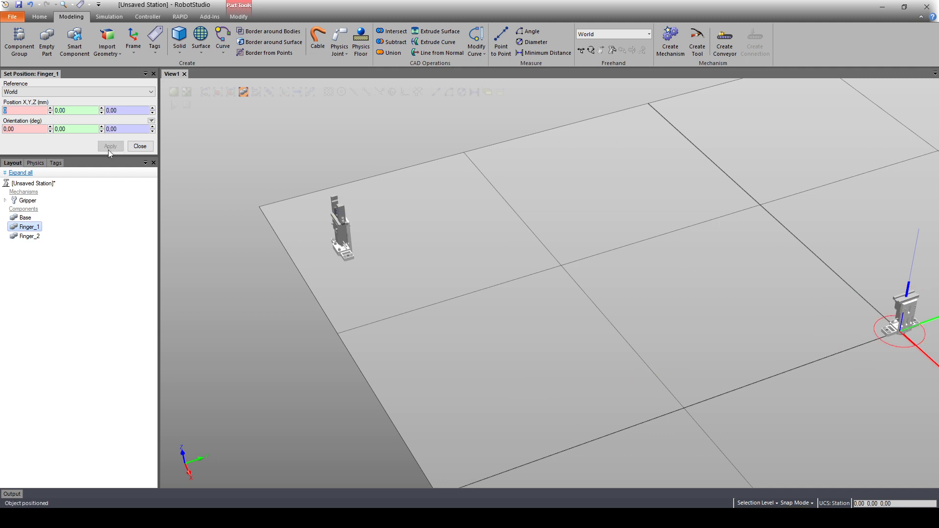
# - Set Finger_2's position to 0, 0, 0 mm relative to World and its Z orientation to 0 degrees
pyautogui.click(27, 237)
pyautogui.click(3, 111)
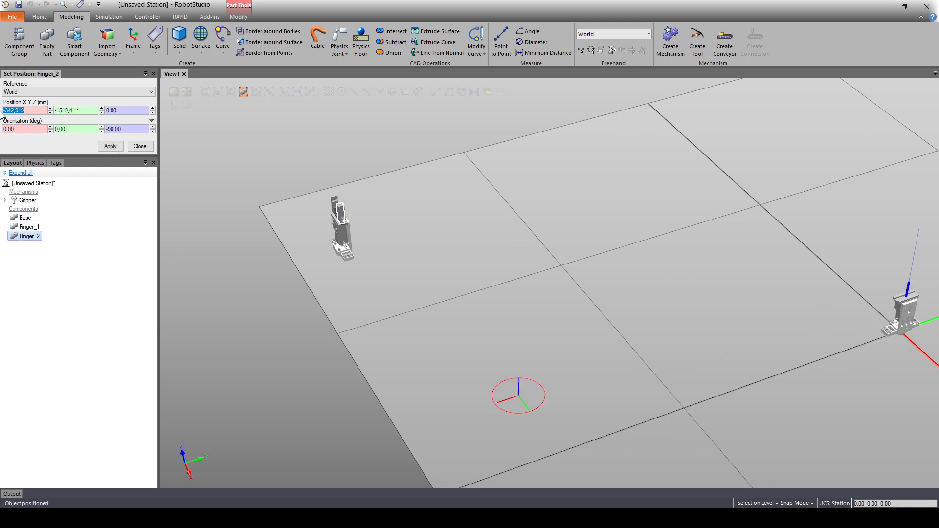
pyautogui.write('0')
pyautogui.press('Tab')
pyautogui.write('0')
pyautogui.press('Tab')
pyautogui.write('0')
pyautogui.press('Tab')
pyautogui.press('Tab')
pyautogui.press('Tab')
pyautogui.write('0')
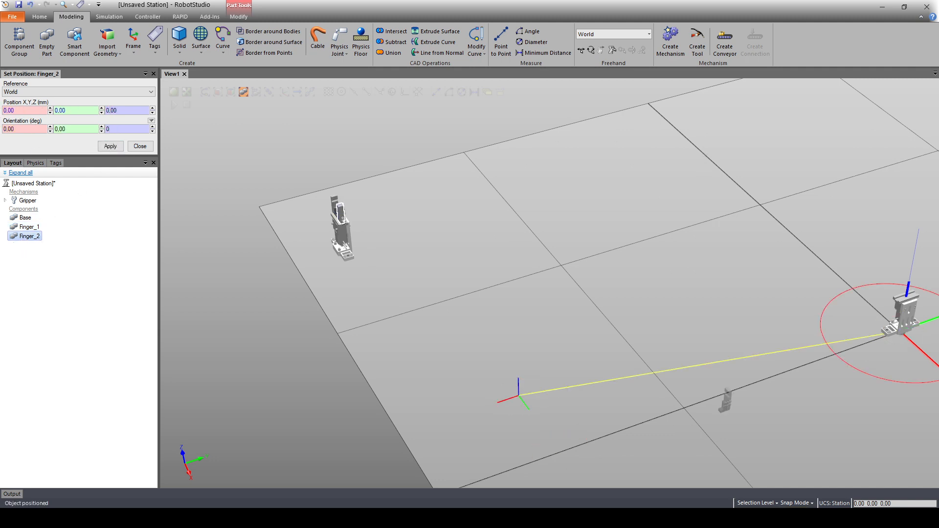
pyautogui.click(109, 146)
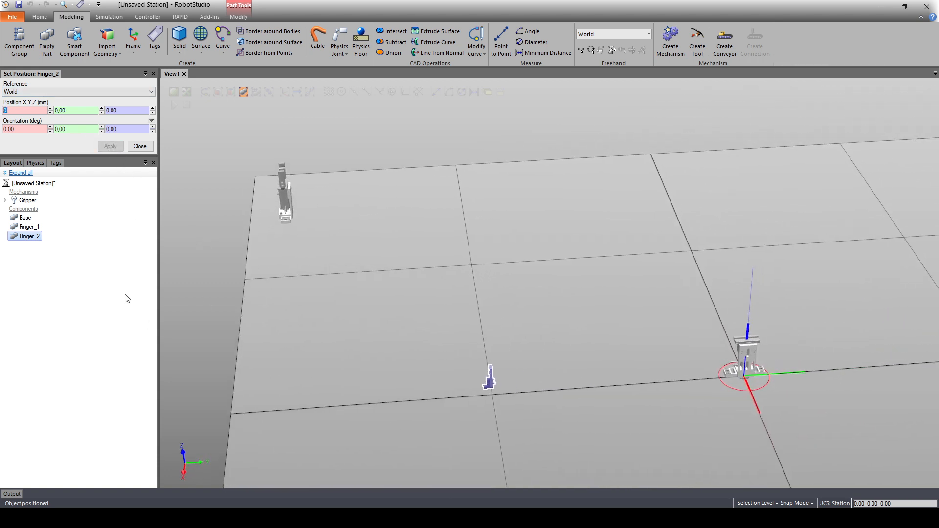
pyautogui.click(146, 150)
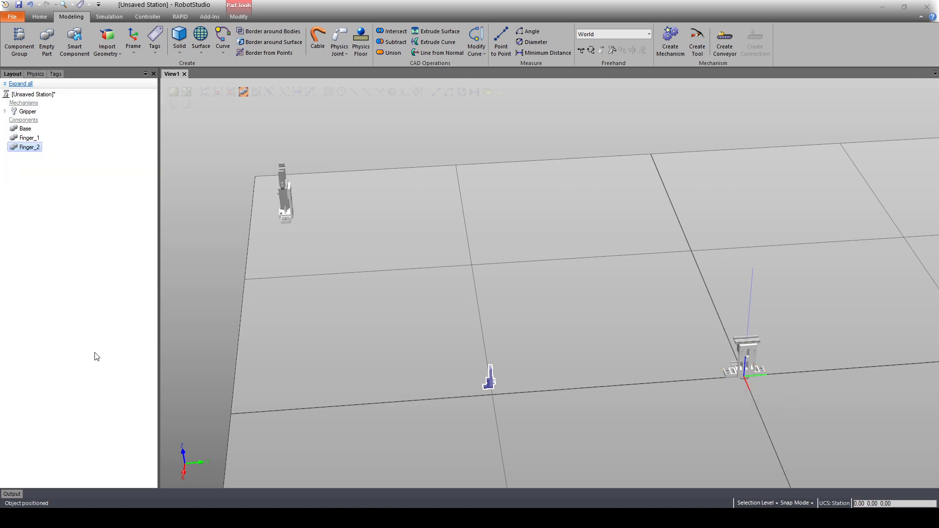
# - Inspect where the base and both fingers sit on the floor grid and check Finger_1's local origin
pyautogui.click(95, 356)
pyautogui.keyDown('ctrl'); pyautogui.keyDown('shift'); pyautogui.moveTo(425, 426); pyautogui.dragTo(602, 452); pyautogui.keyUp('shift'); pyautogui.keyUp('ctrl')
pyautogui.keyDown('ctrl'); pyautogui.keyDown('shift'); pyautogui.moveTo(727, 353); pyautogui.dragTo(714, 411); pyautogui.keyUp('shift'); pyautogui.keyUp('ctrl')
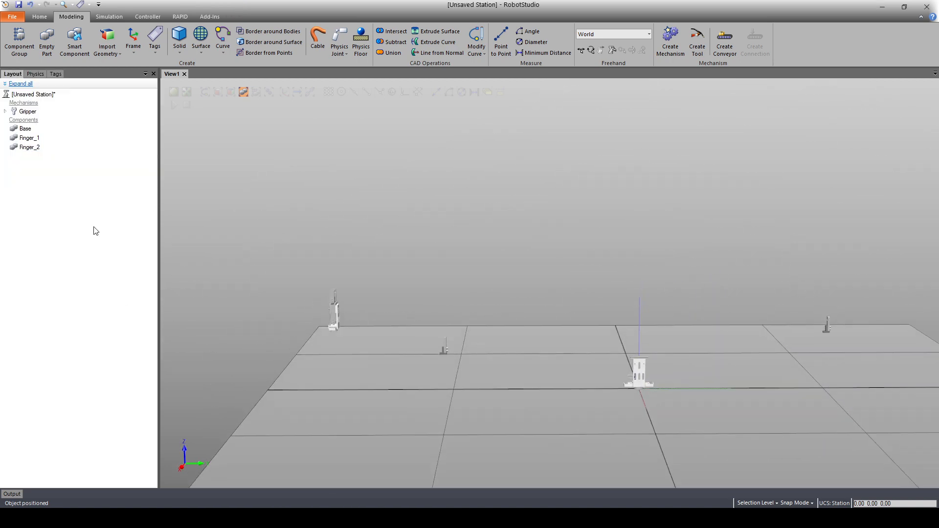
pyautogui.click(26, 128)
pyautogui.click(29, 138)
pyautogui.rightClick(29, 139)
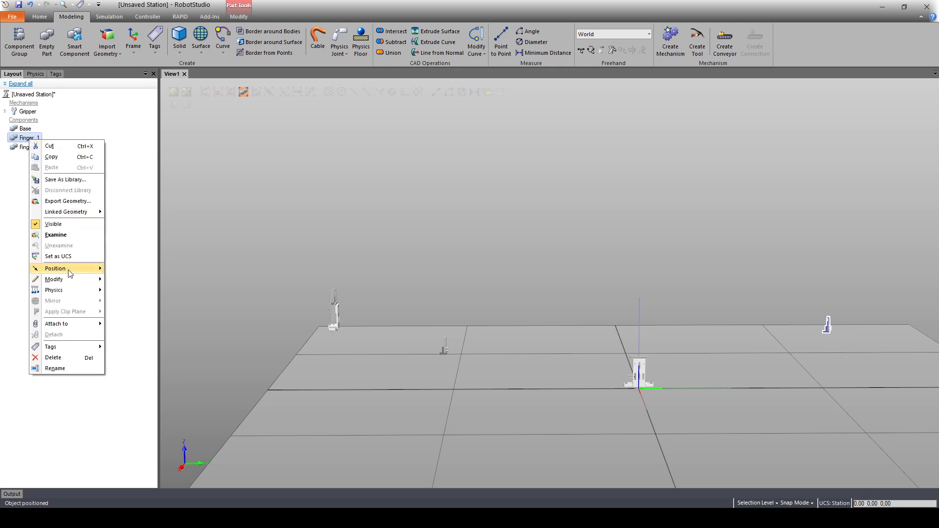
pyautogui.moveTo(55, 279)
pyautogui.click(155, 305)
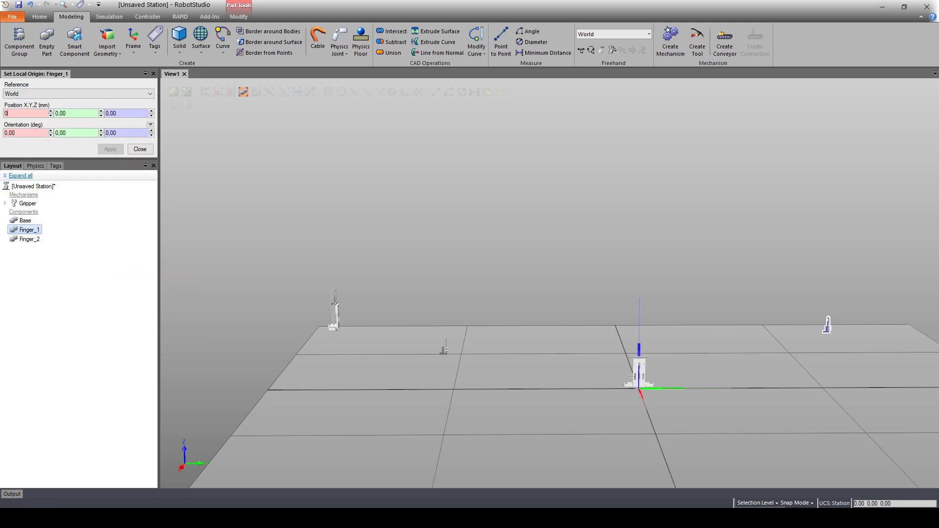
pyautogui.click(140, 149)
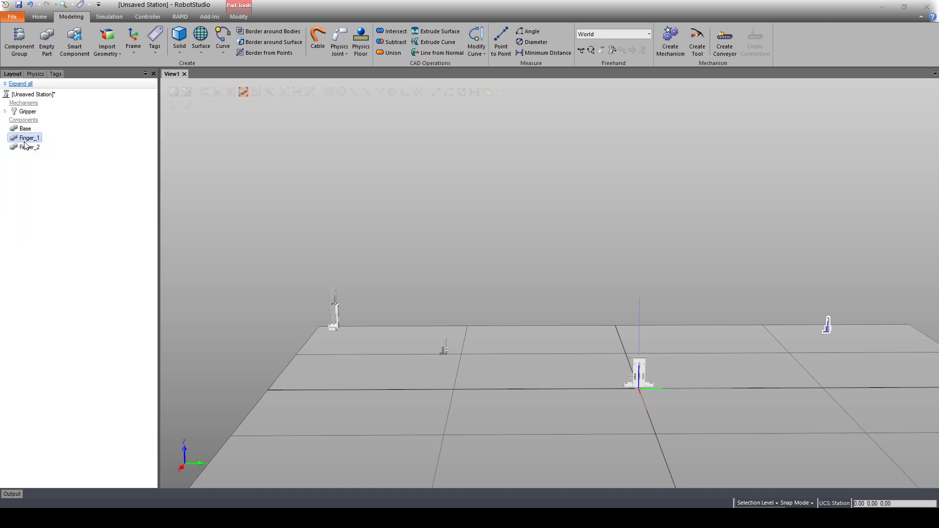
# - Examine Finger_1's position and orientation values against the World, Parent, Local and UCS references
pyautogui.click(25, 130)
pyautogui.click(26, 147)
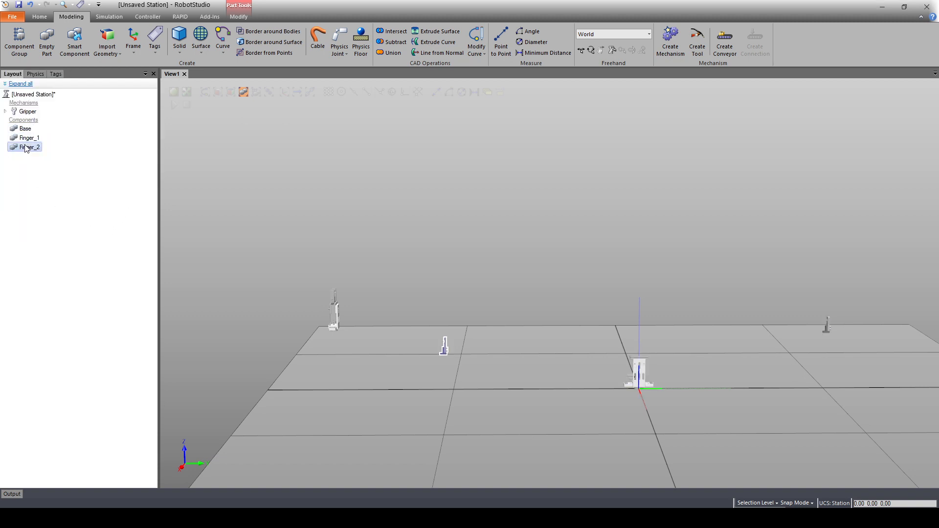
pyautogui.rightClick(26, 148)
pyautogui.click(30, 139)
pyautogui.rightClick(30, 139)
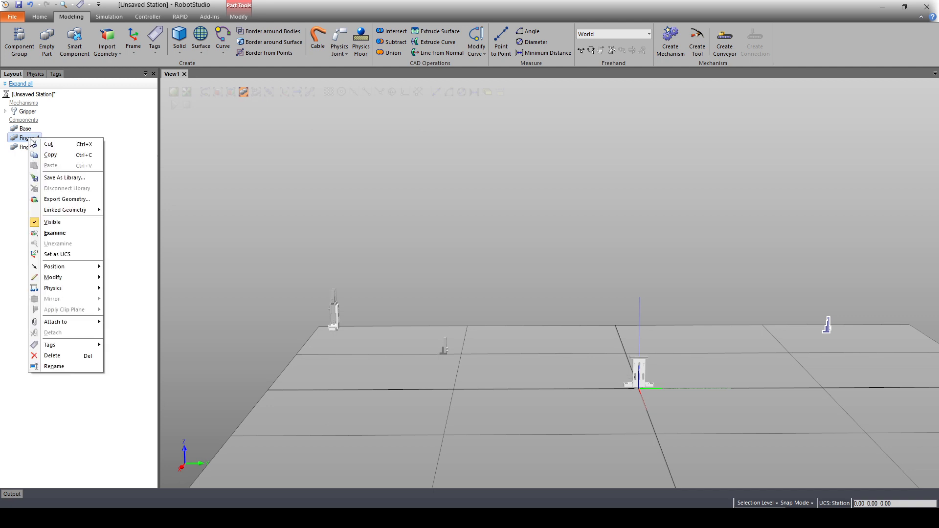
pyautogui.moveTo(78, 267)
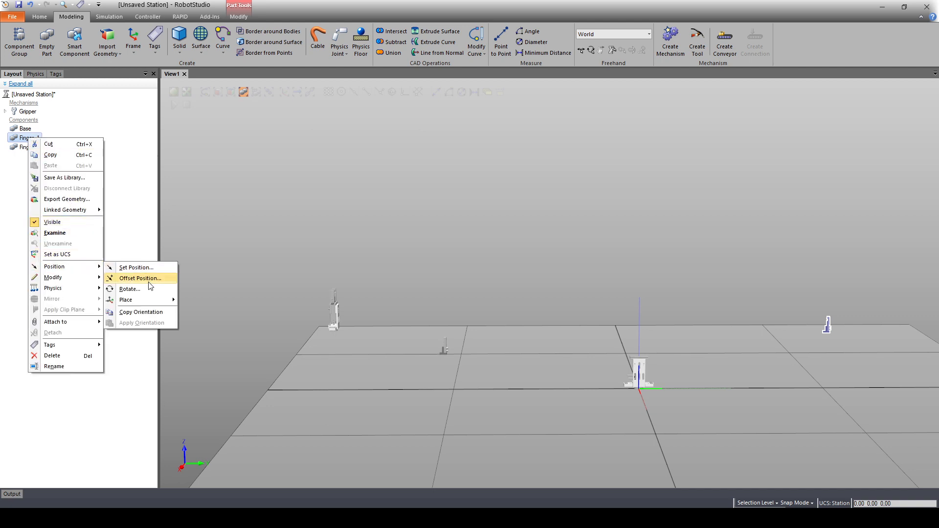
pyautogui.click(146, 268)
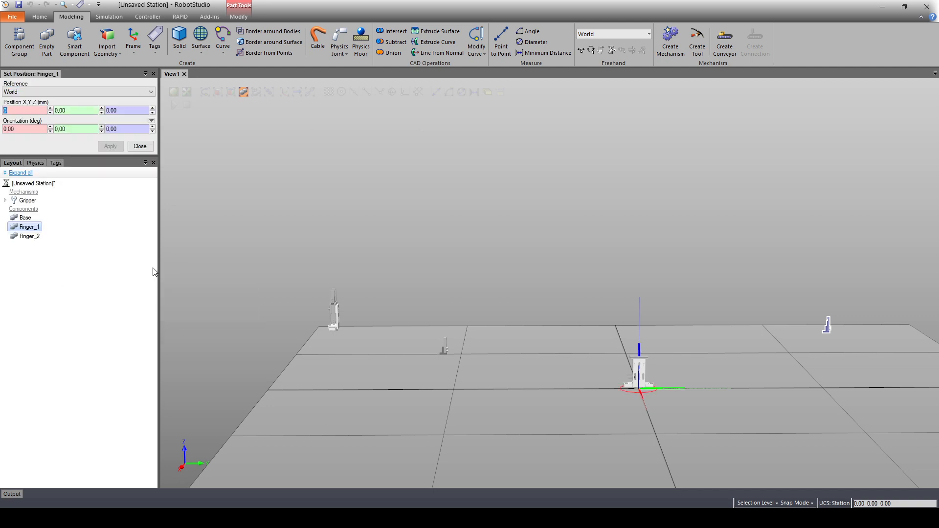
pyautogui.click(95, 92)
pyautogui.click(63, 106)
pyautogui.click(52, 92)
pyautogui.click(39, 114)
pyautogui.click(51, 92)
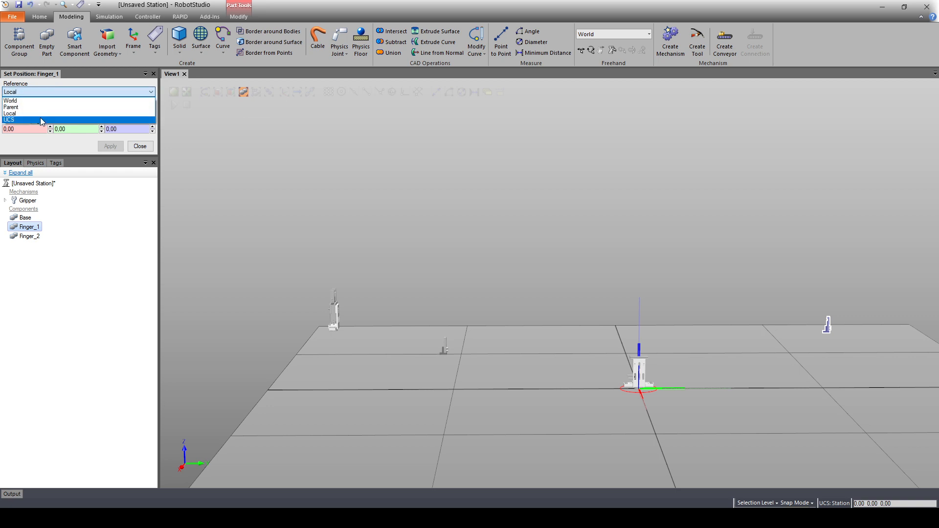
pyautogui.click(42, 119)
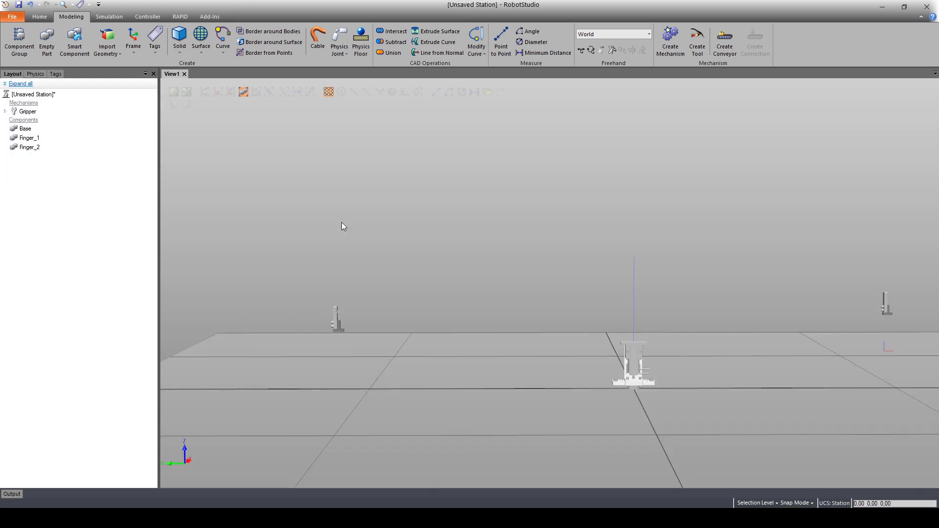
# - Hide the Base part so that only the two separate fingers stay in view
pyautogui.keyDown('ctrl'); pyautogui.keyDown('shift'); pyautogui.moveTo(341, 222); pyautogui.dragTo(218, 252); pyautogui.keyUp('shift'); pyautogui.keyUp('ctrl')
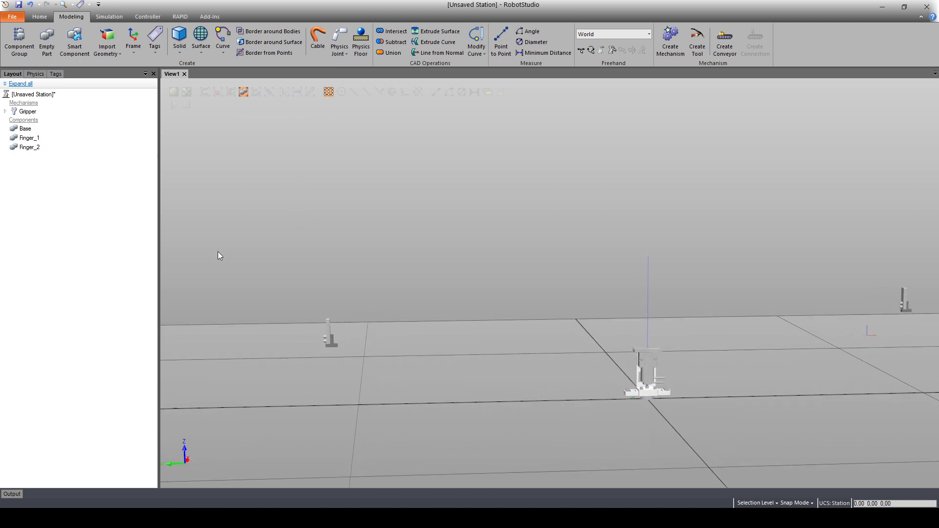
pyautogui.rightClick(28, 130)
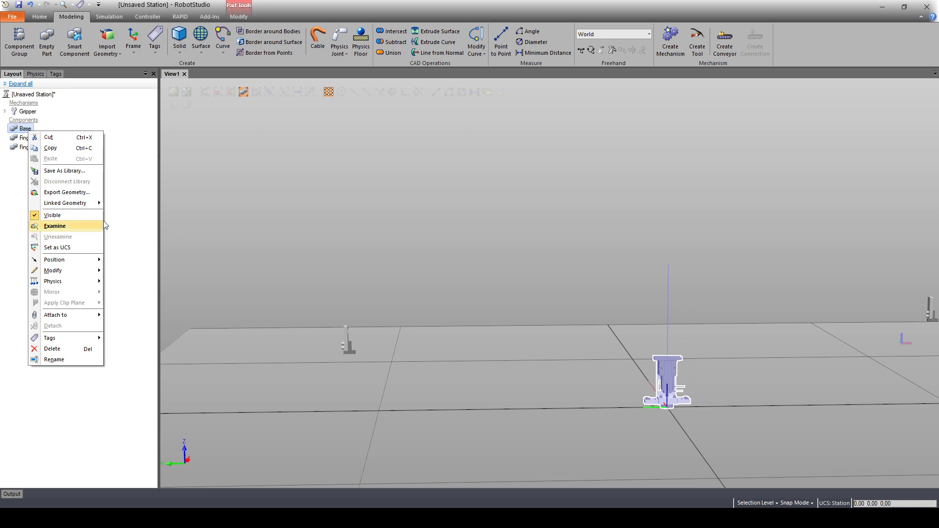
pyautogui.click(81, 216)
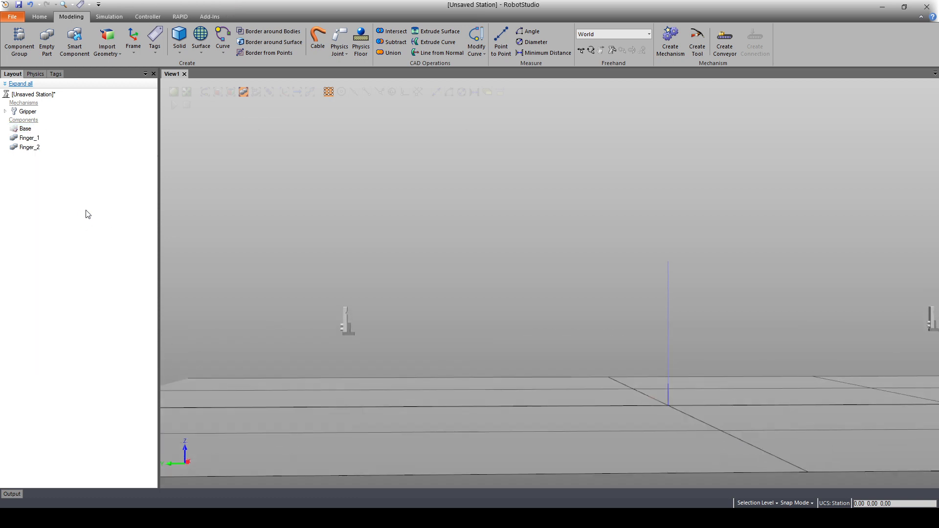
# - Place Finger_1 by one point, moving the centre of its bottom face to the World origin at 0, 0, 0
pyautogui.click(35, 138)
pyautogui.rightClick(36, 139)
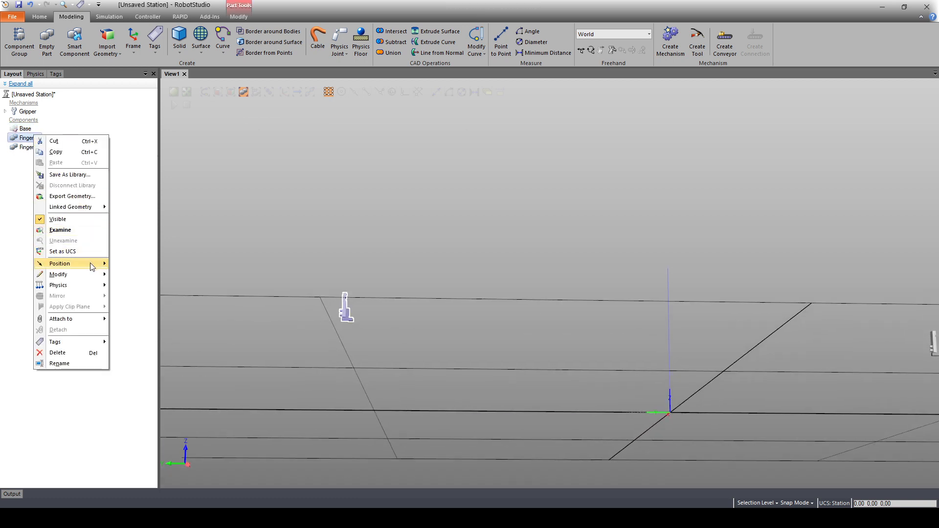
pyautogui.moveTo(92, 266)
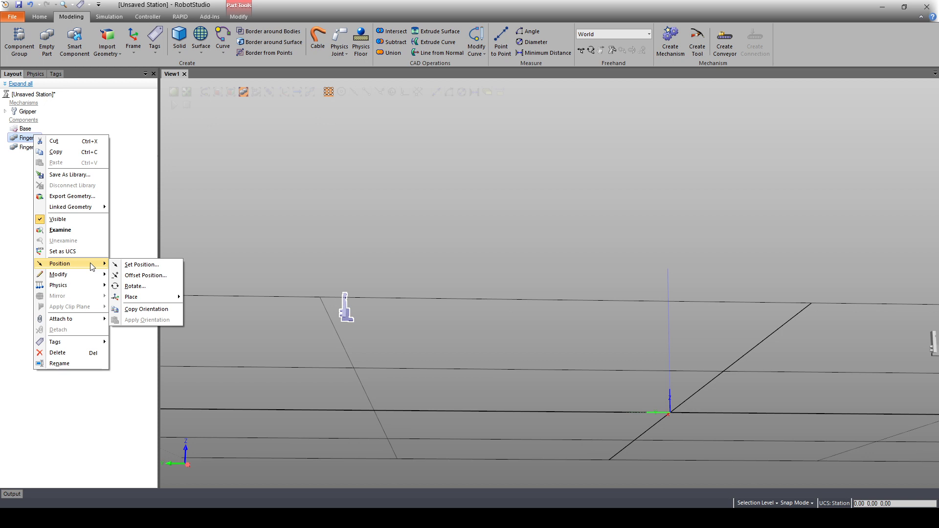
pyautogui.moveTo(147, 297)
pyautogui.click(205, 298)
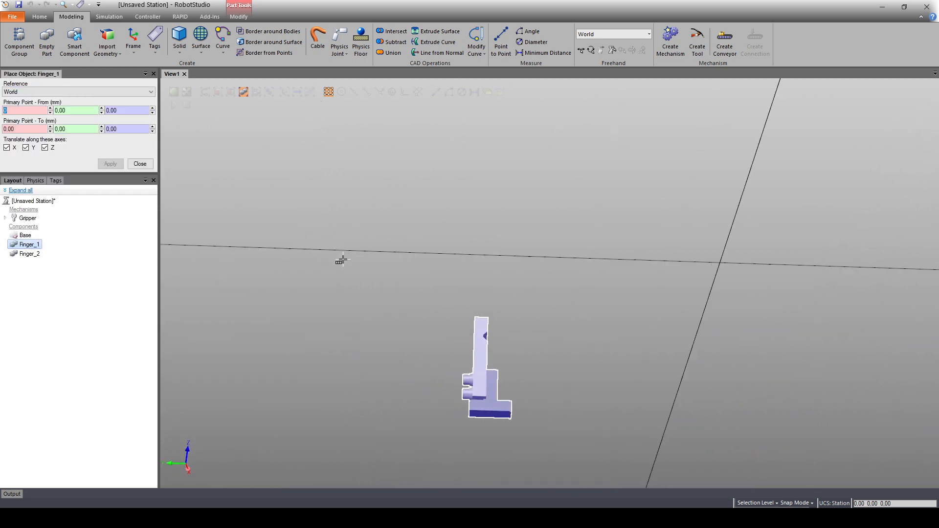
pyautogui.click(533, 194)
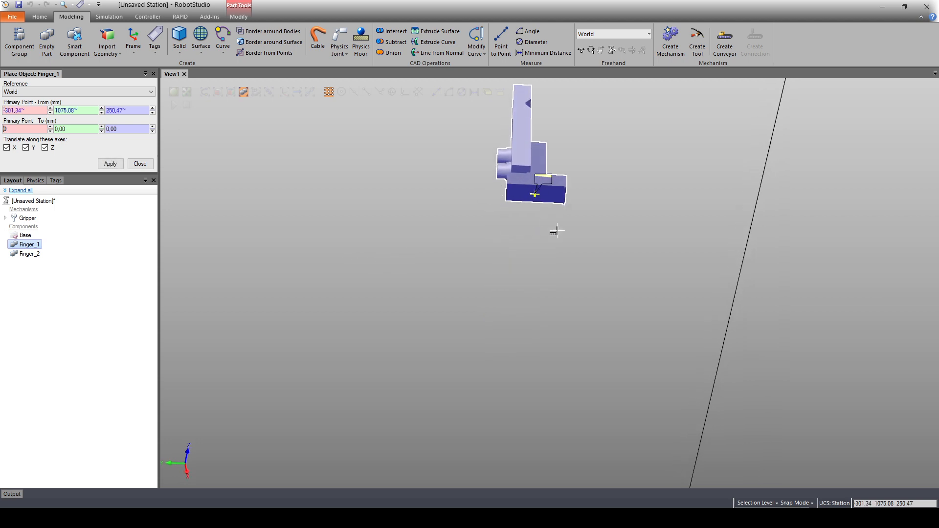
pyautogui.scroll(-5, 531, 220)
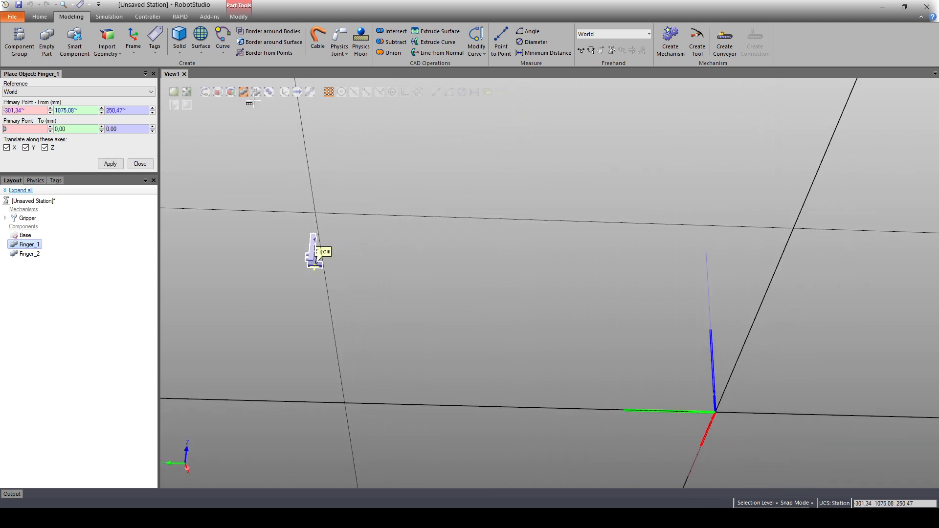
pyautogui.click(286, 94)
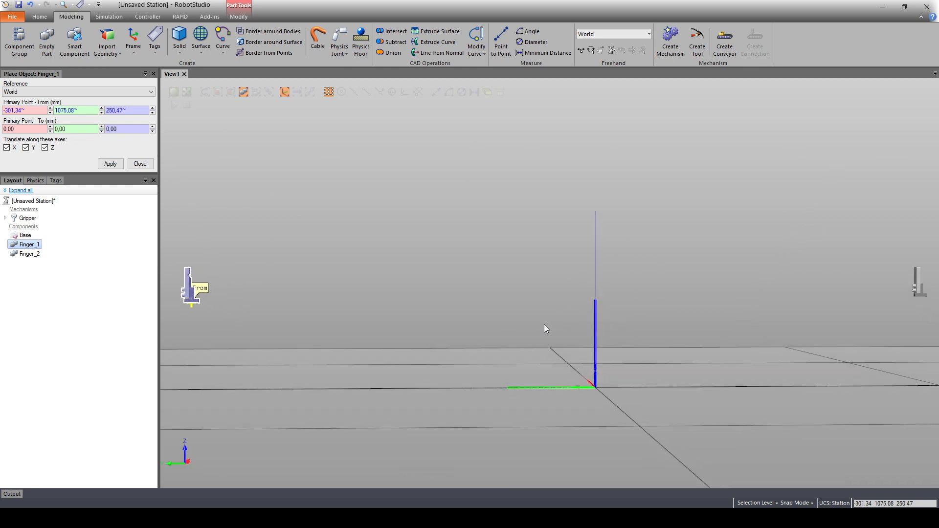
pyautogui.click(25, 128)
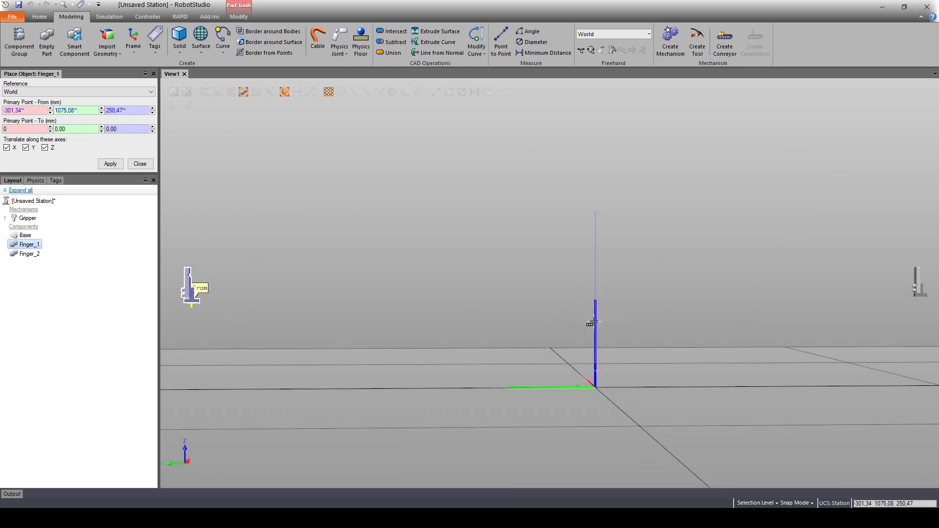
pyautogui.click(593, 388)
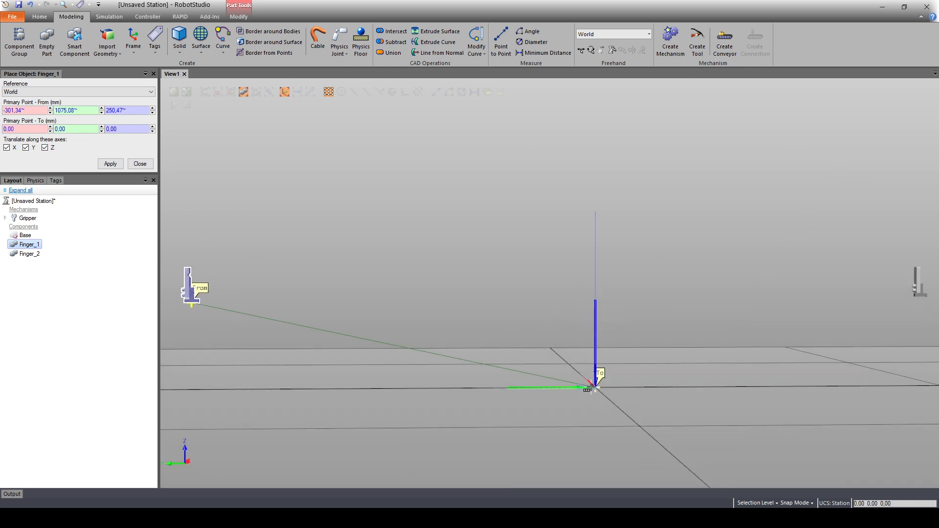
pyautogui.click(116, 163)
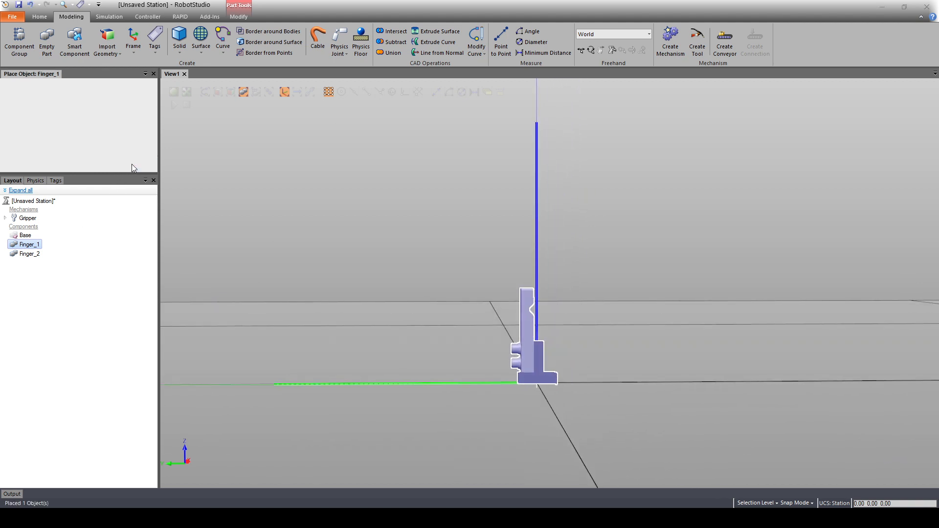
# - Set Finger_1's local origin to position 0, 0, 0 mm relative to World
pyautogui.rightClick(34, 141)
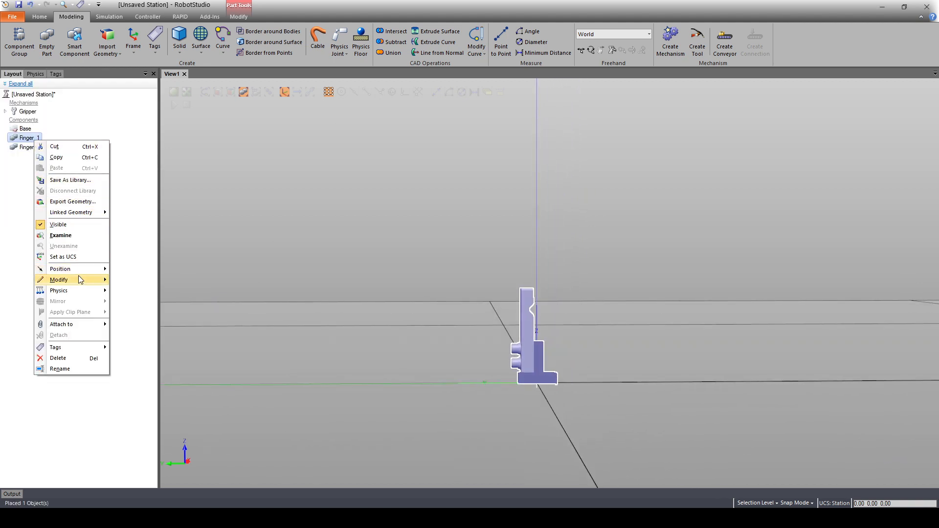
pyautogui.moveTo(79, 276)
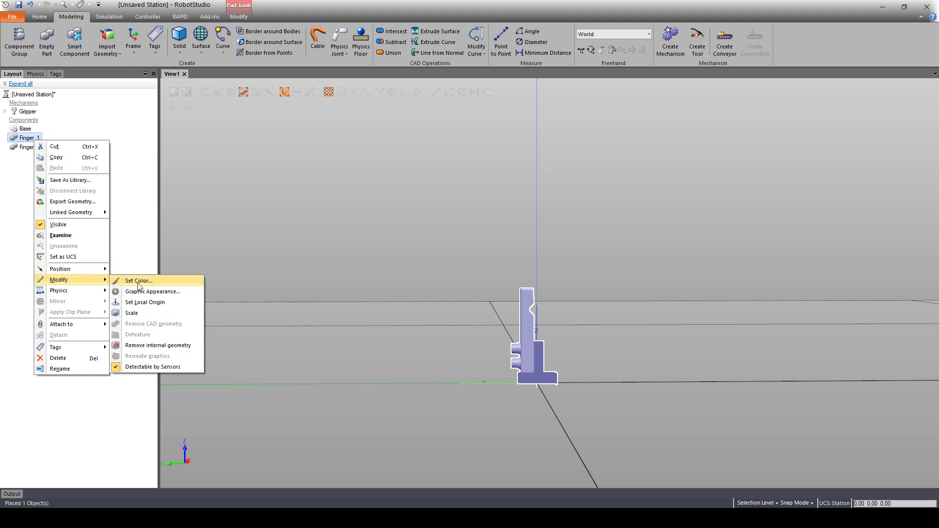
pyautogui.click(145, 302)
pyautogui.write('0')
pyautogui.press('Tab')
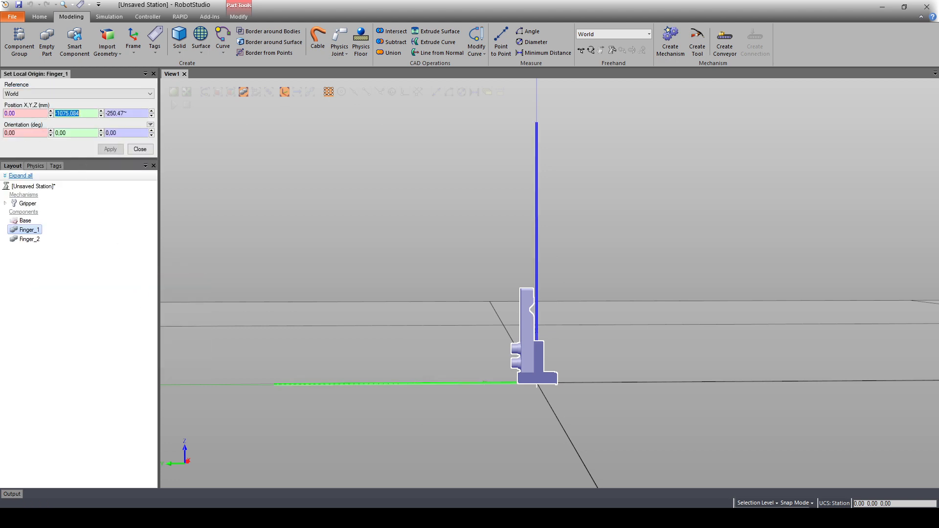
pyautogui.write('0')
pyautogui.press('Tab')
pyautogui.write('0')
pyautogui.press('Tab')
pyautogui.write('0')
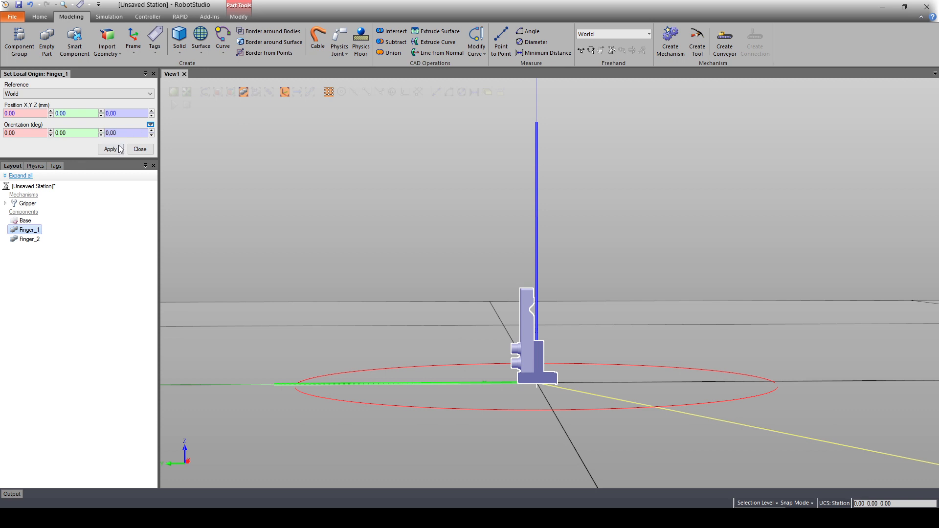
pyautogui.click(111, 149)
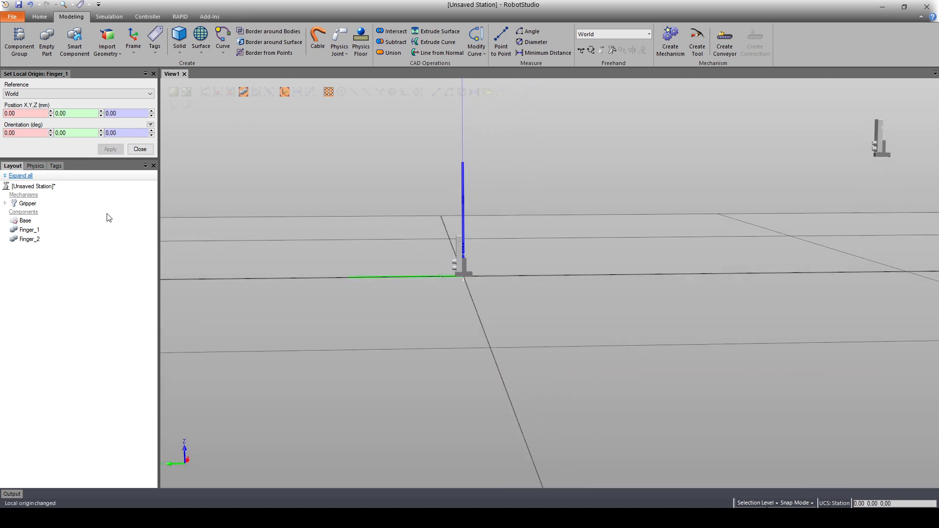
# - Hide Finger_1 and close its local origin settings
pyautogui.rightClick(32, 229)
pyautogui.click(61, 314)
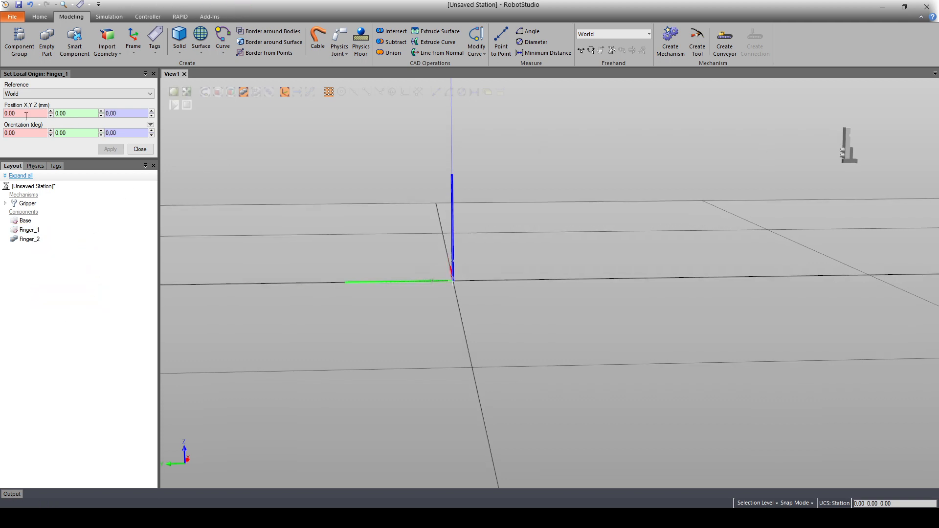
pyautogui.click(137, 149)
# - Place Finger_2 by one point, moving the centre of its bottom face to the World origin at 0, 0, 0
pyautogui.click(30, 147)
pyautogui.rightClick(31, 149)
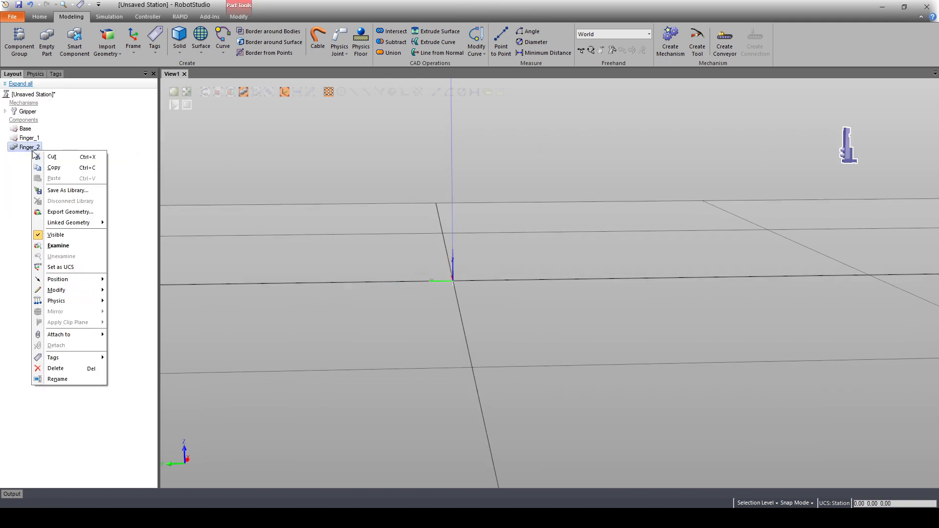
pyautogui.moveTo(93, 291)
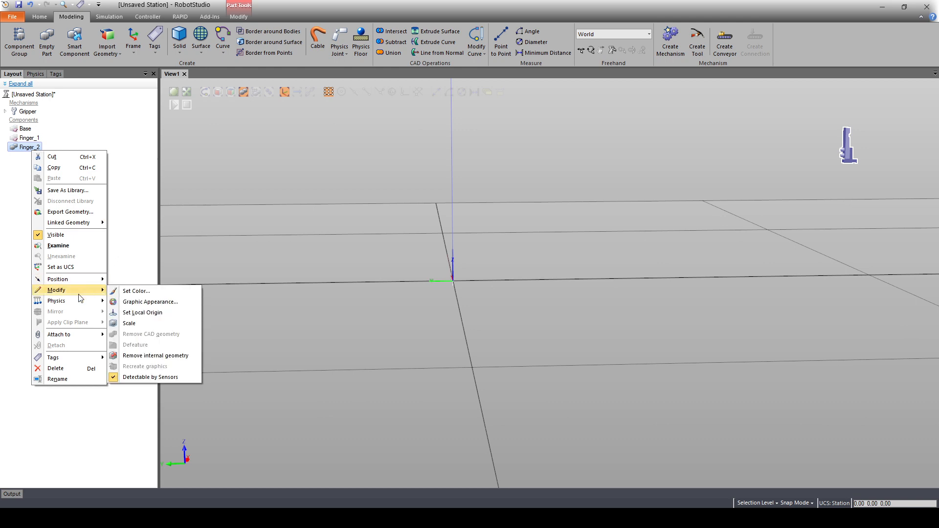
pyautogui.moveTo(74, 279)
pyautogui.moveTo(170, 313)
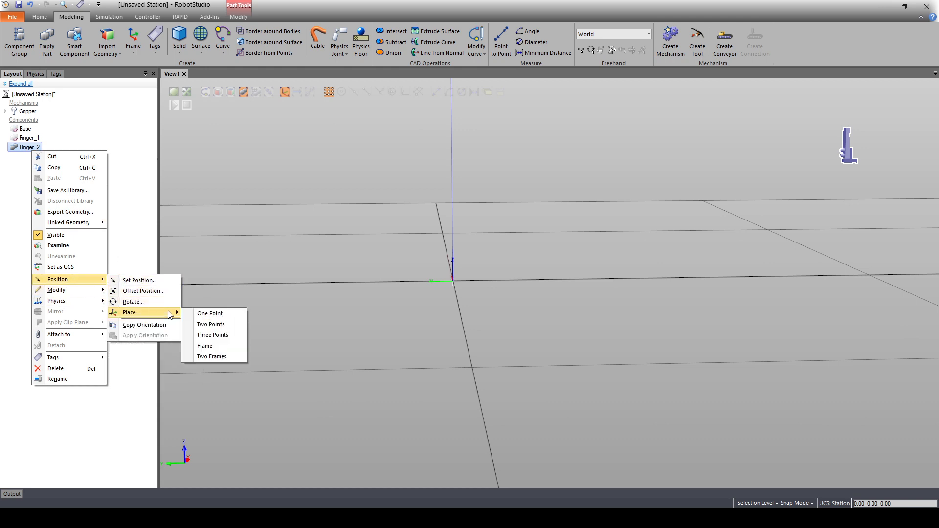
pyautogui.click(209, 313)
pyautogui.keyDown('ctrl'); pyautogui.keyDown('shift'); pyautogui.moveTo(442, 198); pyautogui.dragTo(506, 207); pyautogui.keyUp('shift'); pyautogui.keyUp('ctrl')
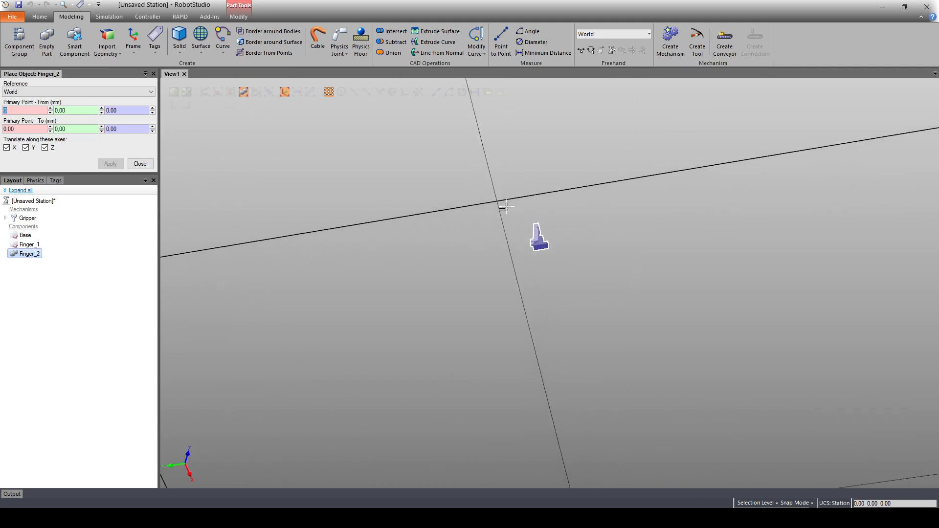
pyautogui.scroll(6, 518, 242)
pyautogui.click(511, 245)
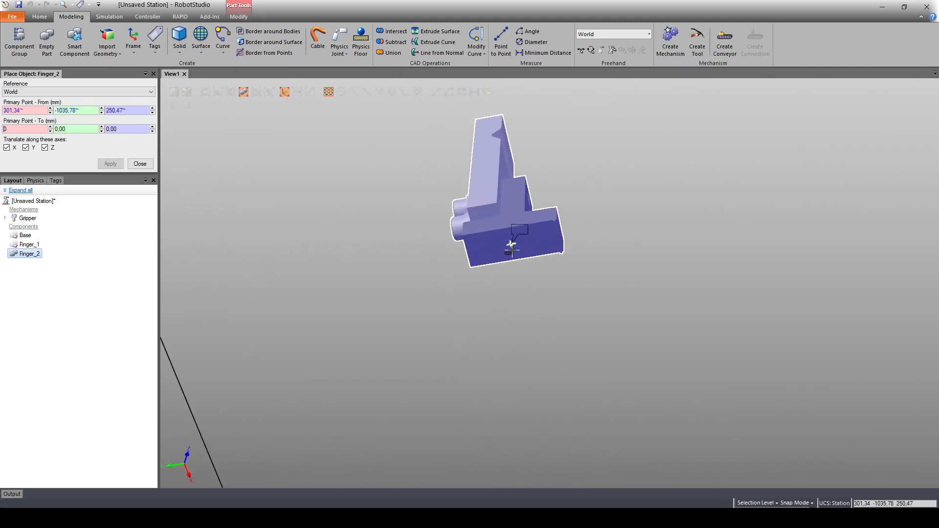
pyautogui.scroll(-6, 511, 249)
pyautogui.keyDown('ctrl'); pyautogui.keyDown('shift'); pyautogui.moveTo(358, 212); pyautogui.dragTo(243, 239); pyautogui.keyUp('shift'); pyautogui.keyUp('ctrl')
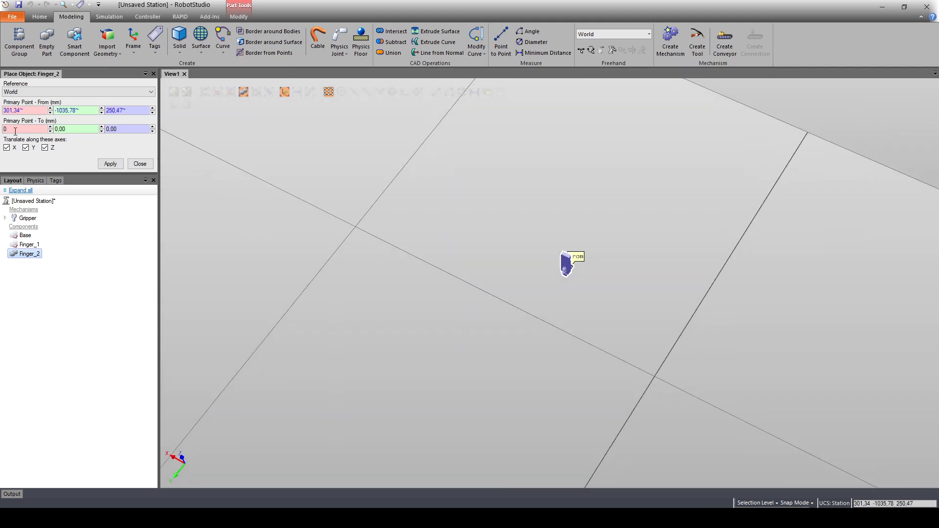
pyautogui.moveTo(163, 201)
pyautogui.keyDown('ctrl'); pyautogui.keyDown('shift'); pyautogui.mouseDown()
pyautogui.moveTo(275, 236)
pyautogui.moveTo(513, 350)
pyautogui.mouseUp(); pyautogui.keyUp('shift'); pyautogui.keyUp('ctrl')
pyautogui.click(520, 350)
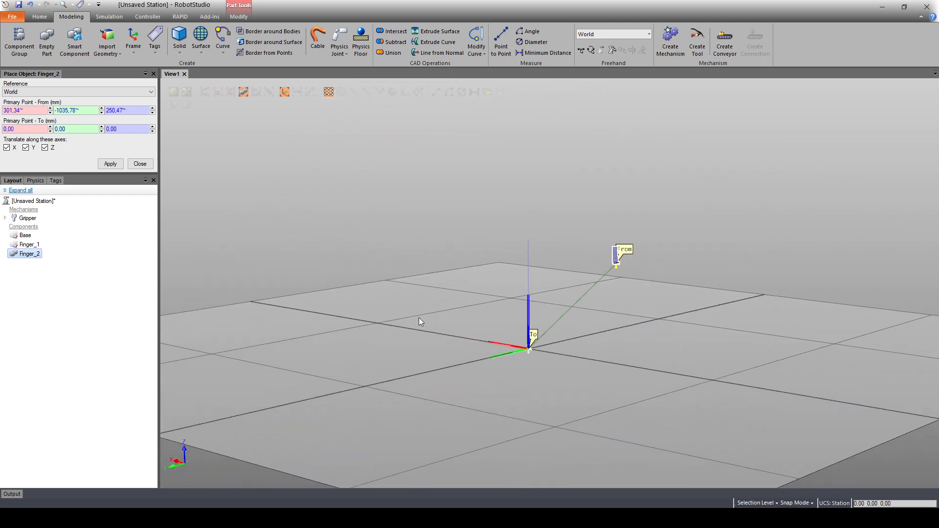
pyautogui.click(119, 166)
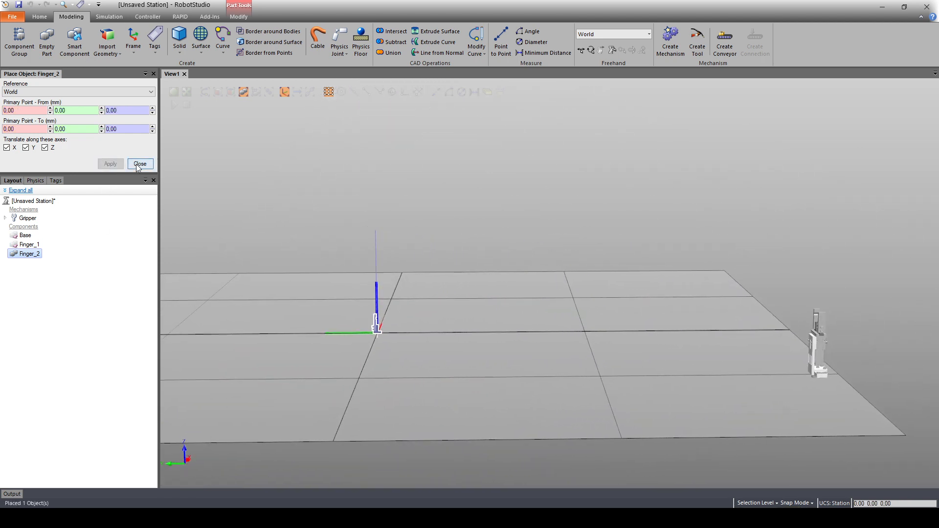
pyautogui.click(140, 164)
# - Set Finger_2's local origin to position 0, 0, 0 mm relative to World
pyautogui.rightClick(27, 148)
pyautogui.moveTo(69, 287)
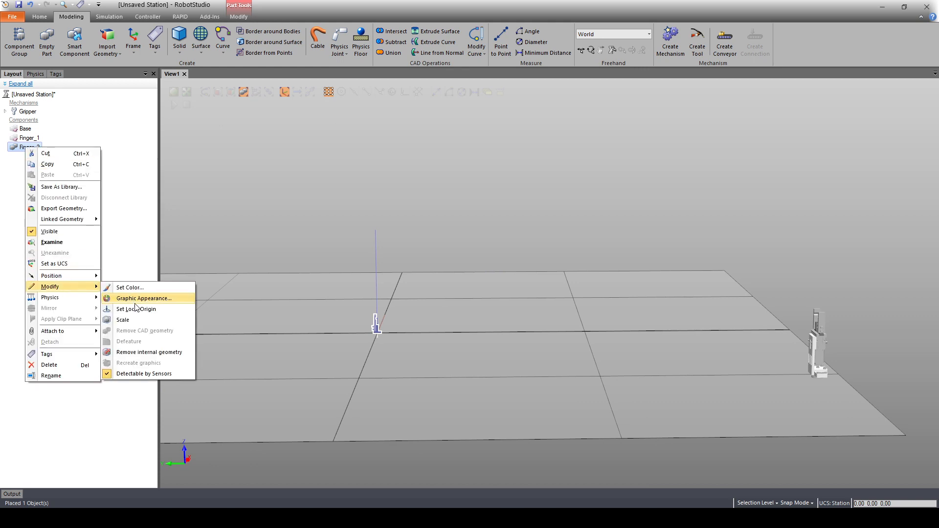
pyautogui.click(135, 308)
pyautogui.write('0')
pyautogui.press('Tab')
pyautogui.write('0')
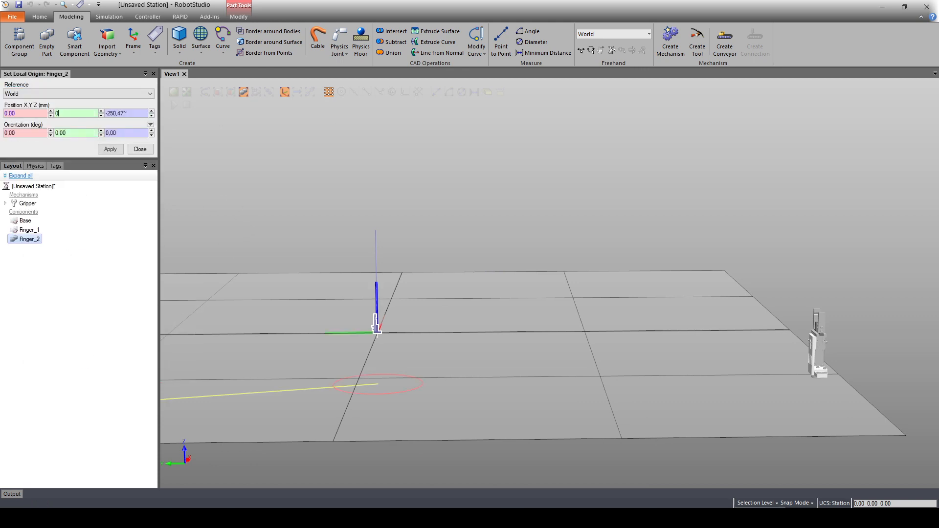
pyautogui.press('Tab')
pyautogui.write('0')
pyautogui.press('Tab')
pyautogui.press('Tab')
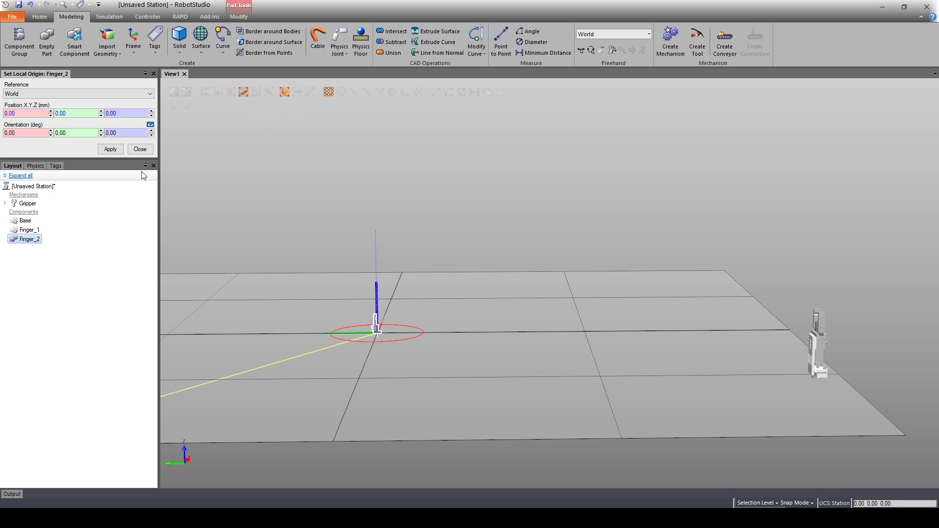
pyautogui.click(110, 149)
# - Hide the existing Gripper mechanism
pyautogui.click(27, 203)
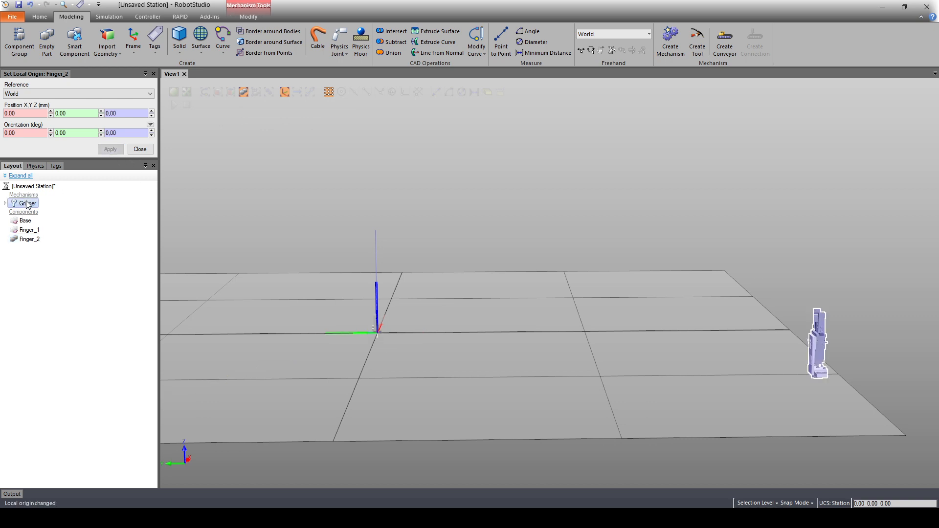
pyautogui.rightClick(27, 204)
pyautogui.click(61, 253)
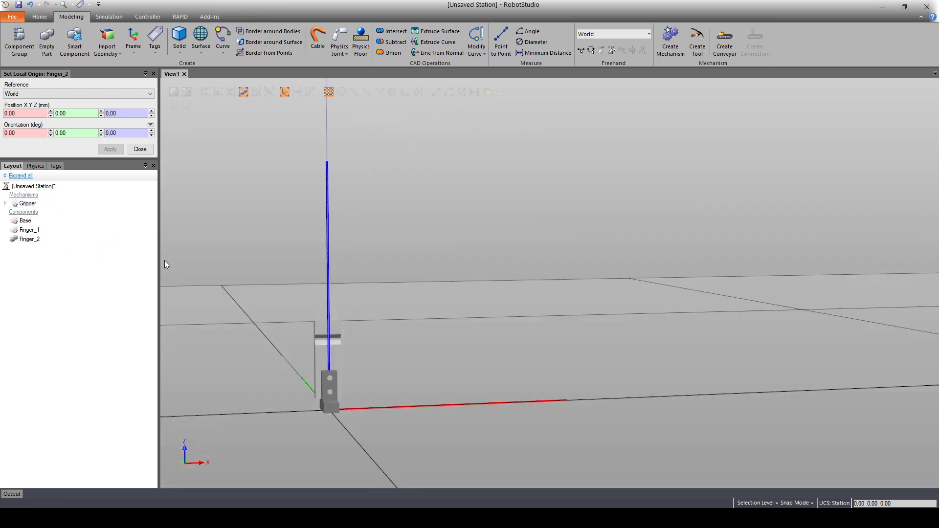
# - Close the local origin settings and make Base and Finger_1 visible again
pyautogui.click(29, 230)
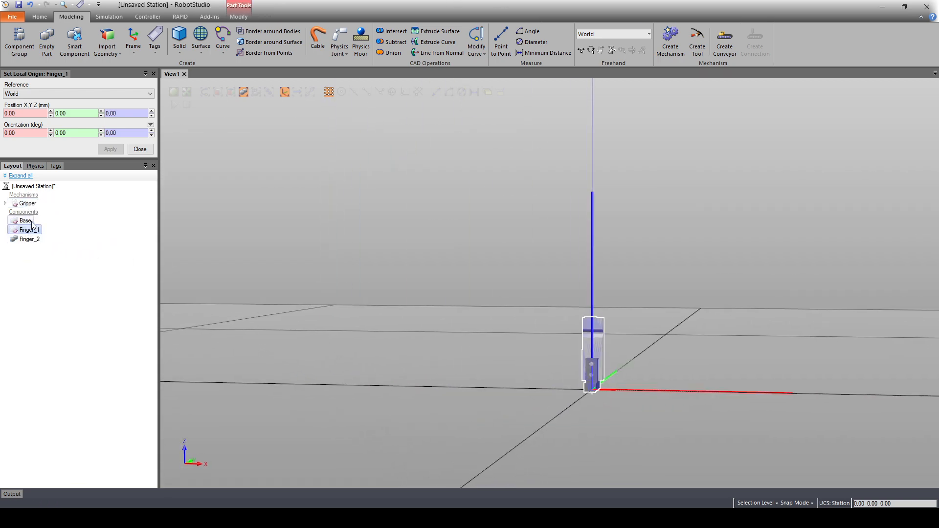
pyautogui.rightClick(25, 220)
pyautogui.click(69, 296)
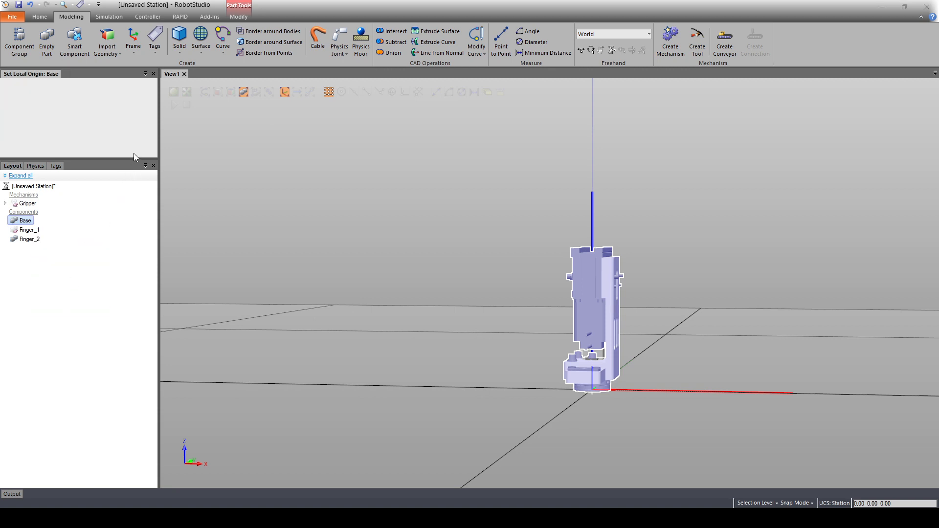
pyautogui.click(29, 137)
pyautogui.rightClick(29, 137)
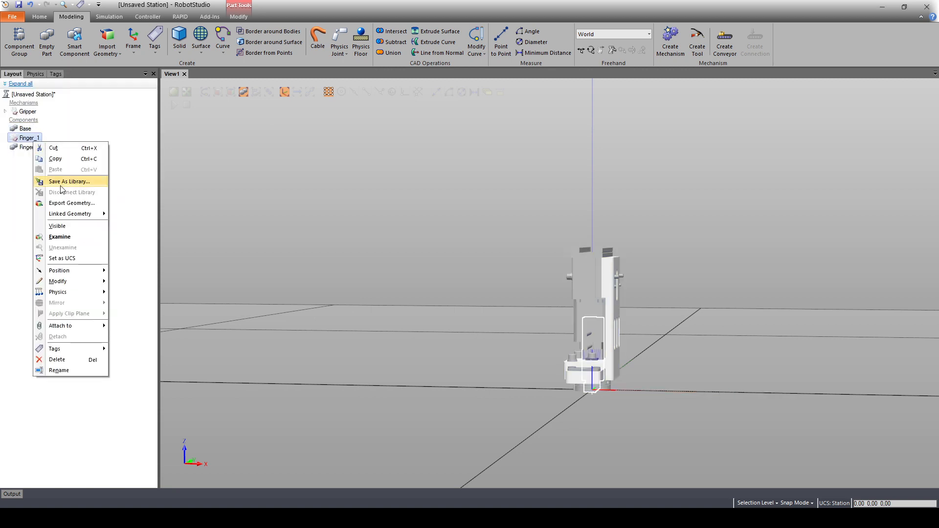
pyautogui.click(60, 236)
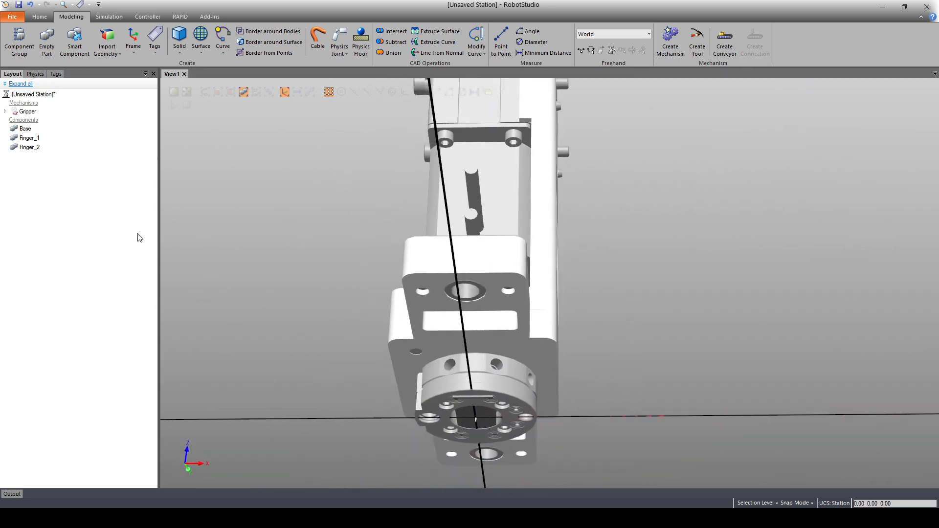
# - Hide Base and select each finger in turn to compare the orientations of Finger_2 and Finger_1
pyautogui.rightClick(26, 129)
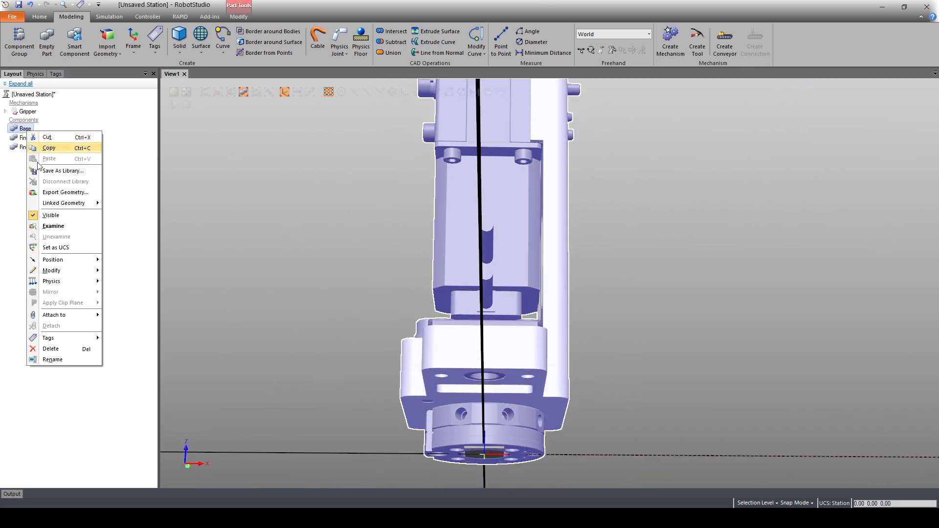
pyautogui.click(52, 215)
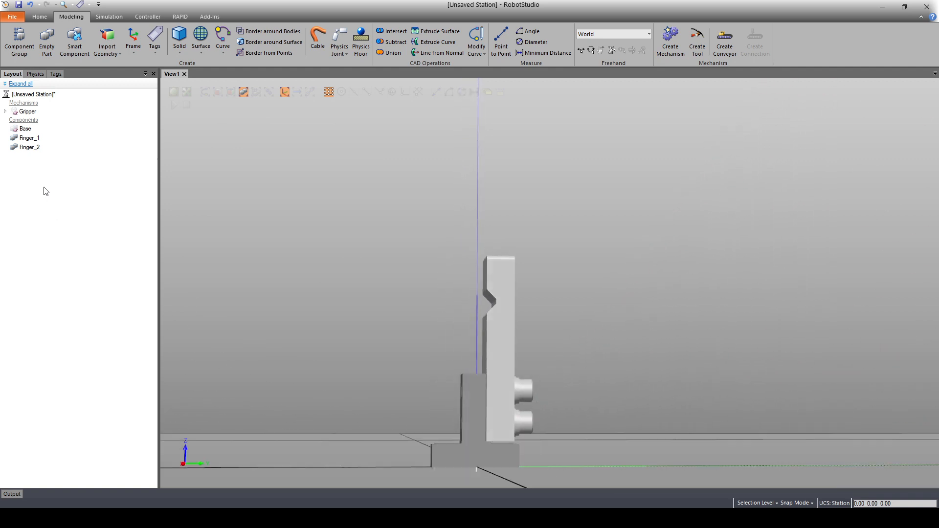
pyautogui.click(31, 147)
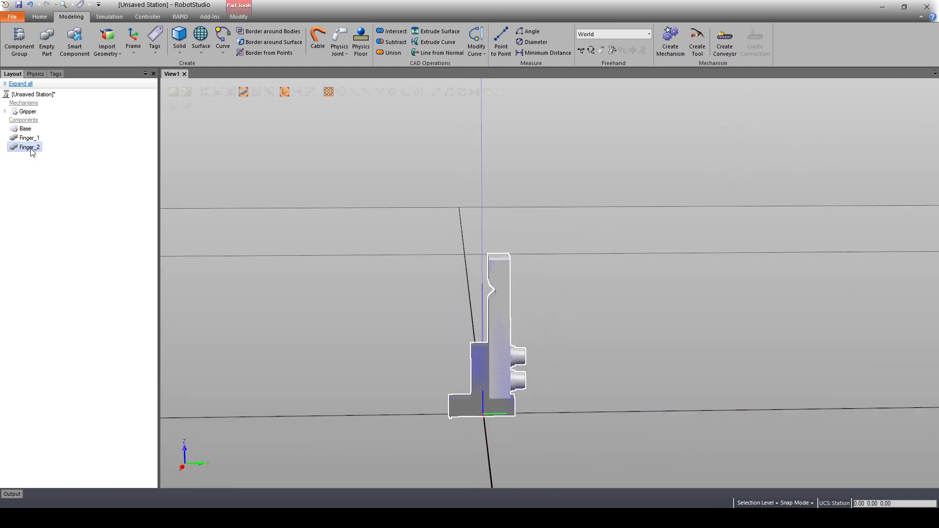
pyautogui.click(31, 139)
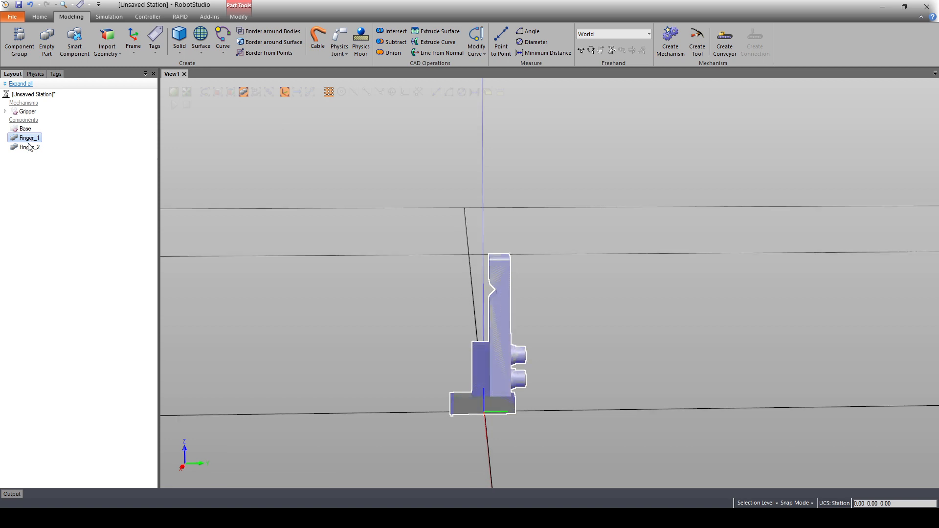
# - Rotate Finger_1 by 180 degrees about the Z axis around the World origin at 0, 0, 0
pyautogui.rightClick(31, 141)
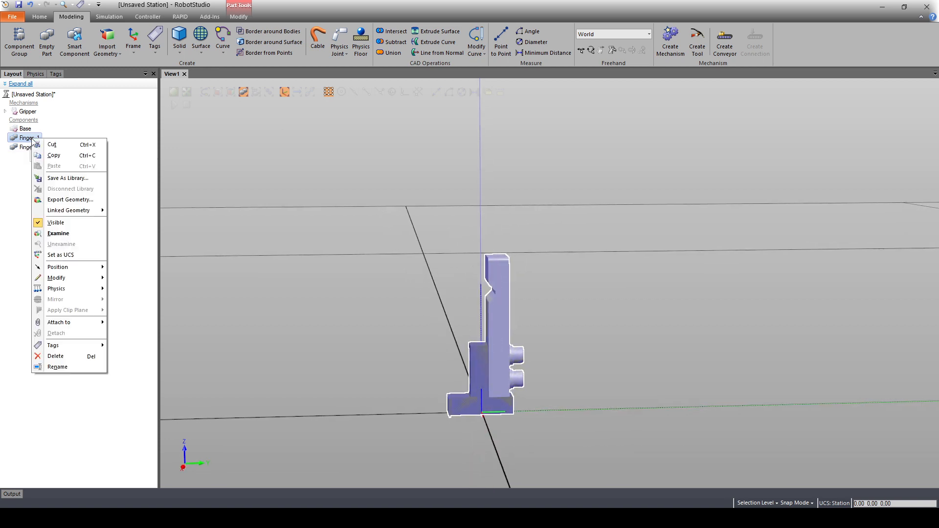
pyautogui.moveTo(82, 269)
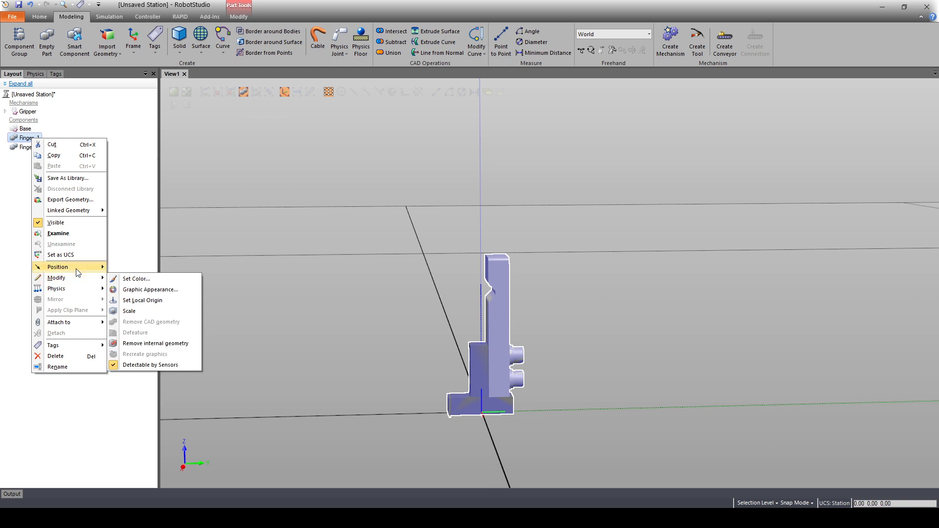
pyautogui.click(130, 289)
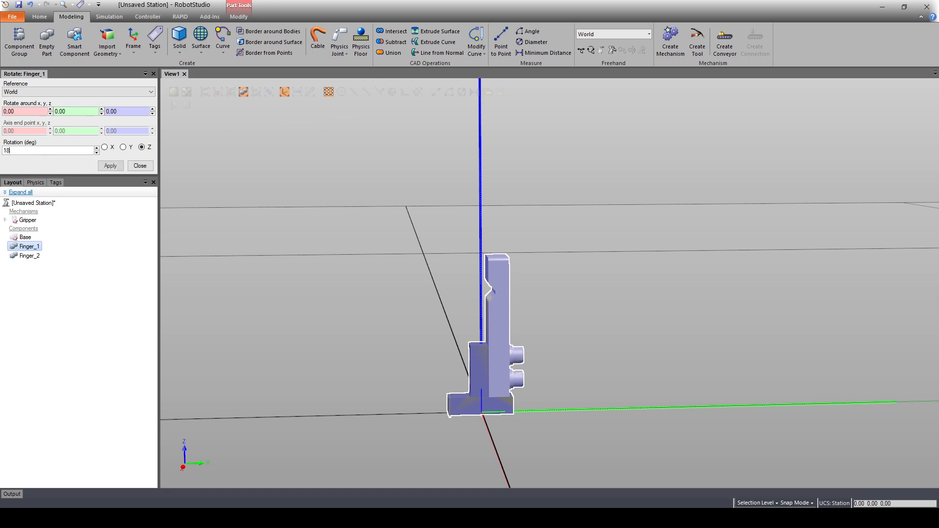
pyautogui.click(109, 167)
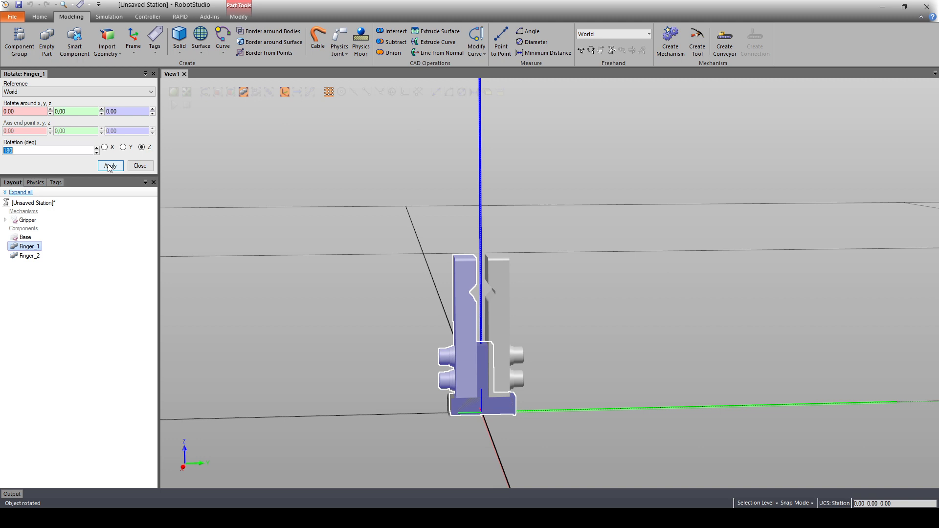
pyautogui.click(140, 166)
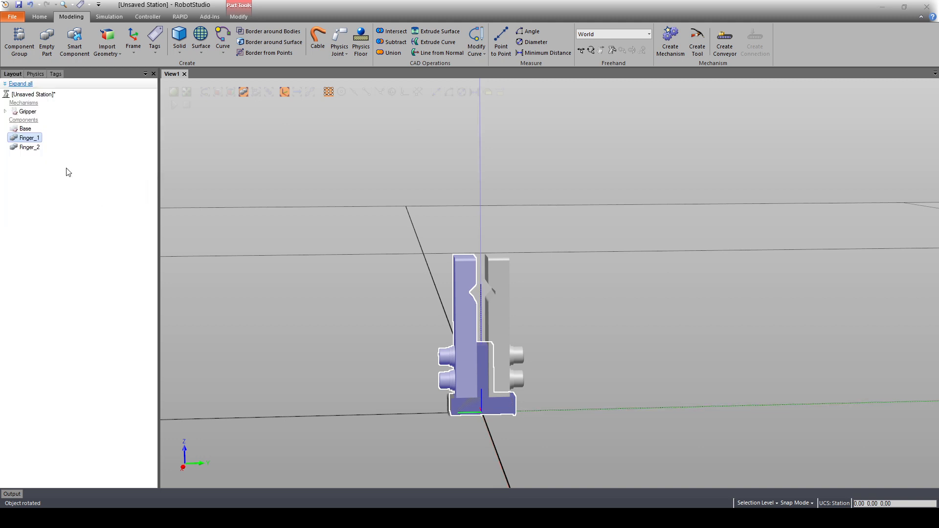
# - Set Finger_1's local origin to position 0, 0, 0 mm and orientation 0, 0, 0 degrees relative to World
pyautogui.rightClick(30, 140)
pyautogui.moveTo(78, 282)
pyautogui.click(141, 300)
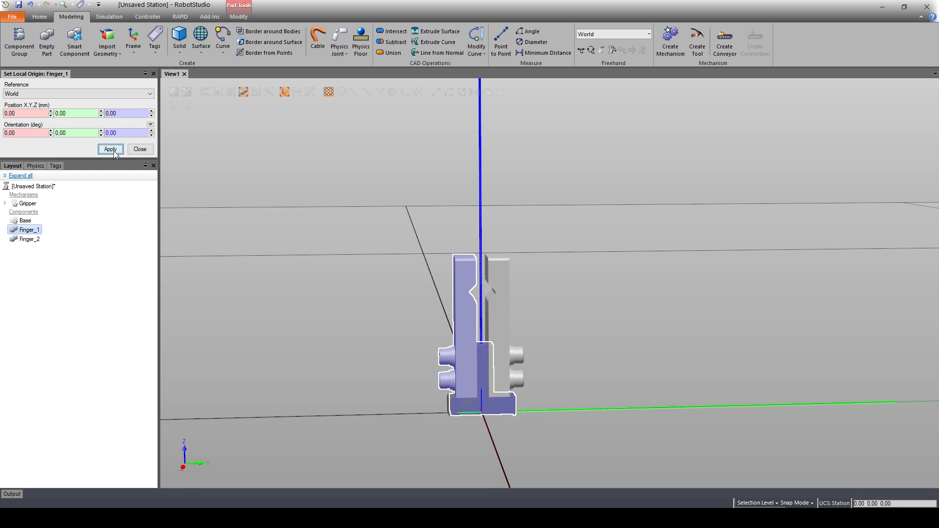
pyautogui.click(110, 149)
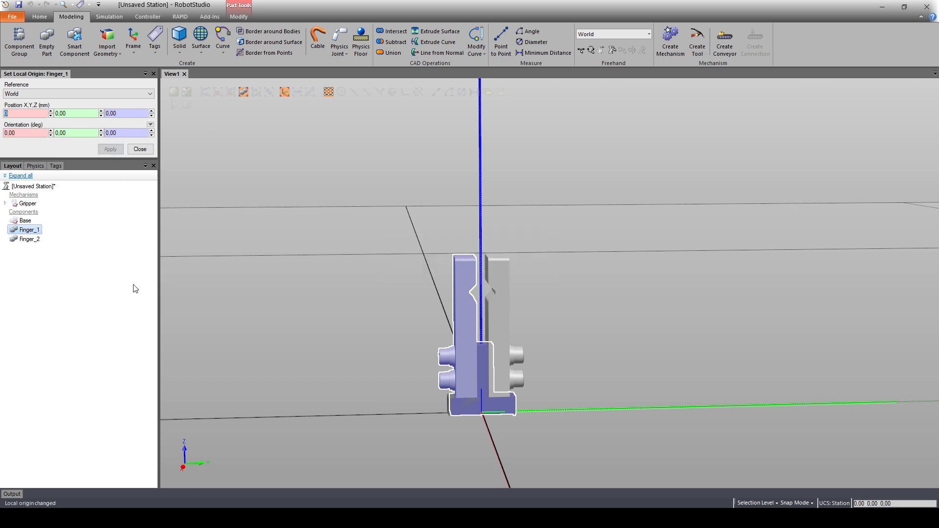
pyautogui.click(140, 149)
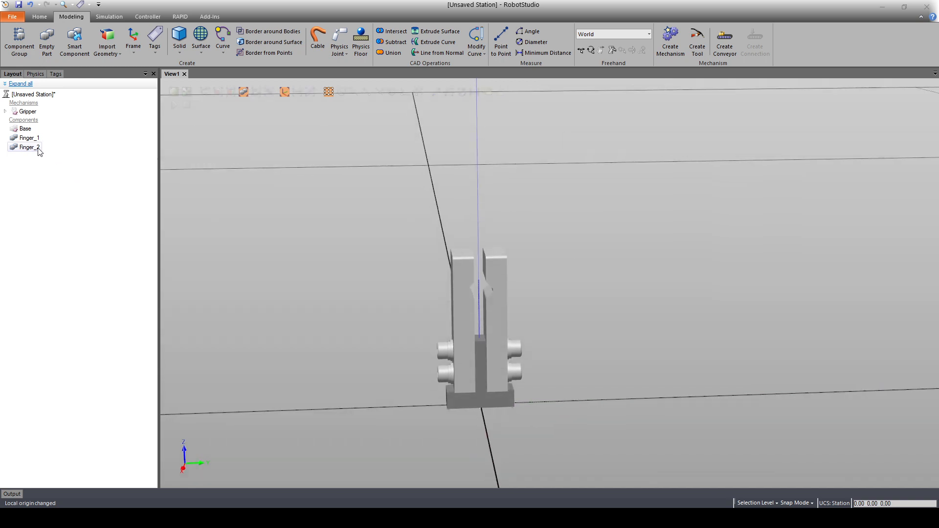
# - Check the fingers' orientation and make Base visible again
pyautogui.click(34, 147)
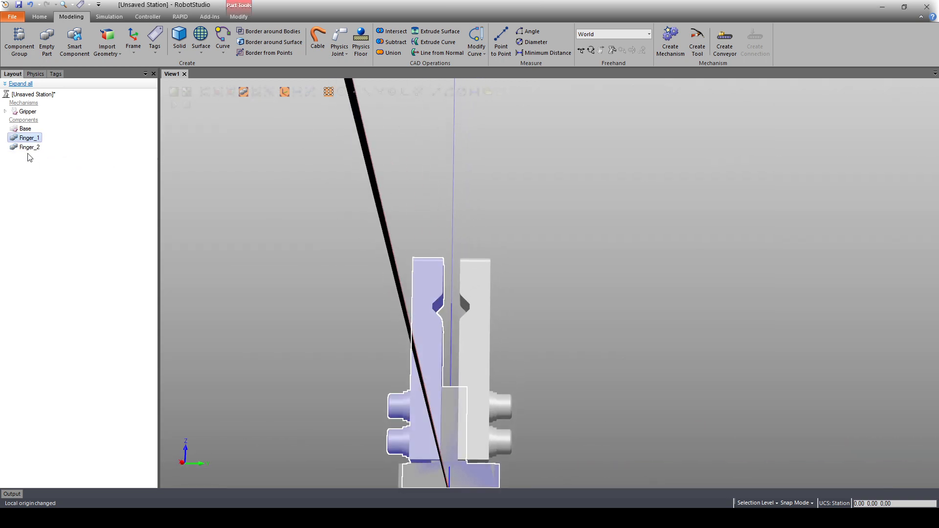
pyautogui.click(27, 129)
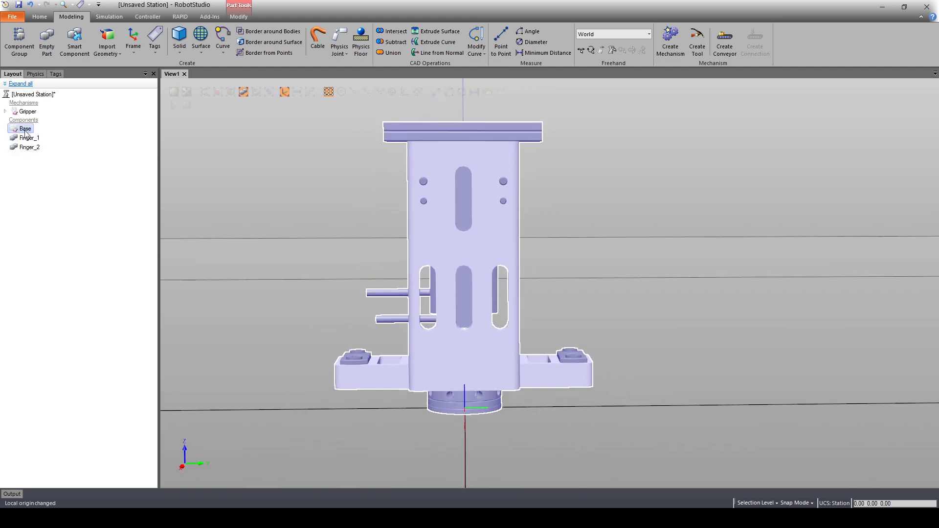
pyautogui.rightClick(25, 130)
pyautogui.click(58, 215)
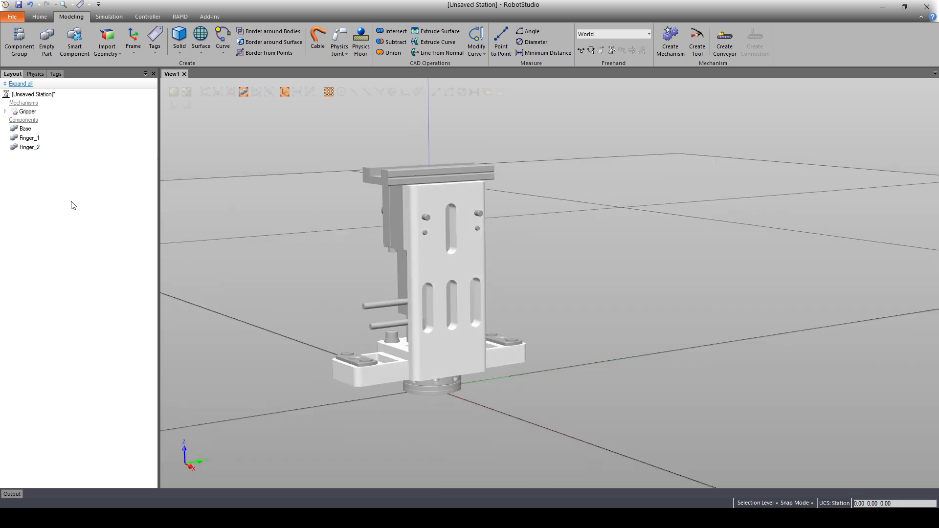
# - Start a new mechanism named FancyGripper of type Tool and add Base as link L1, set as the BaseLink
pyautogui.click(670, 42)
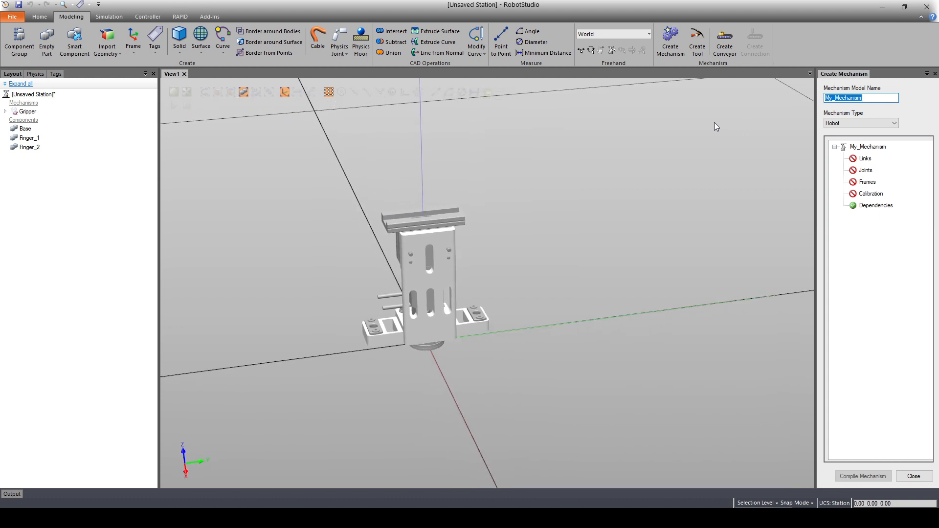
pyautogui.write('FancyGripper')
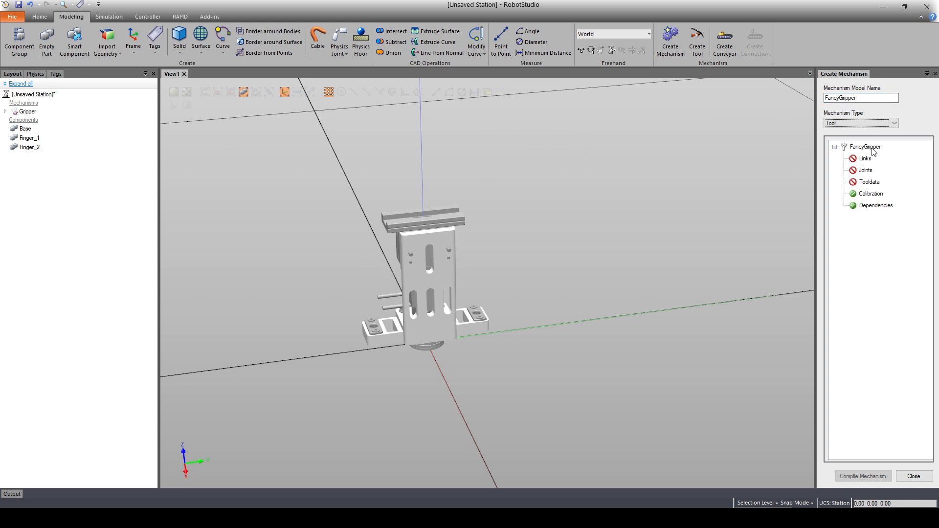
pyautogui.rightClick(864, 158)
pyautogui.click(880, 163)
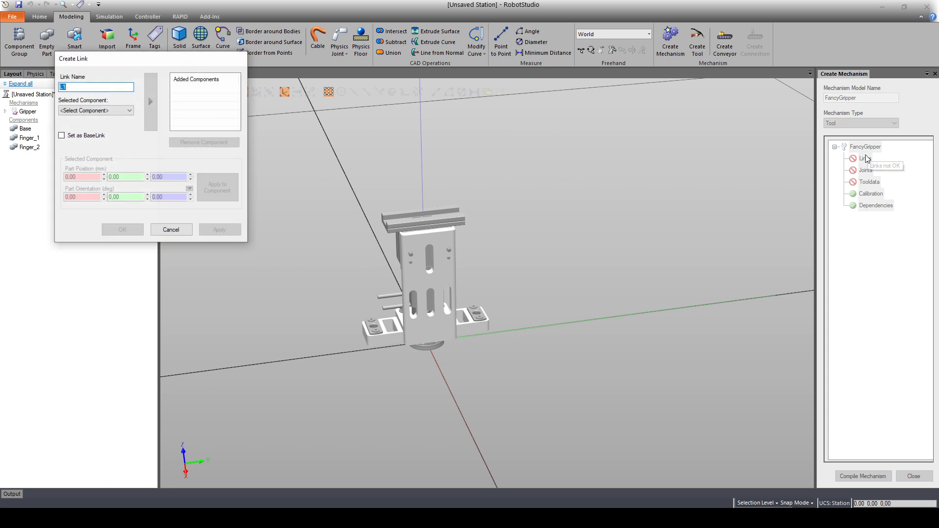
pyautogui.click(123, 111)
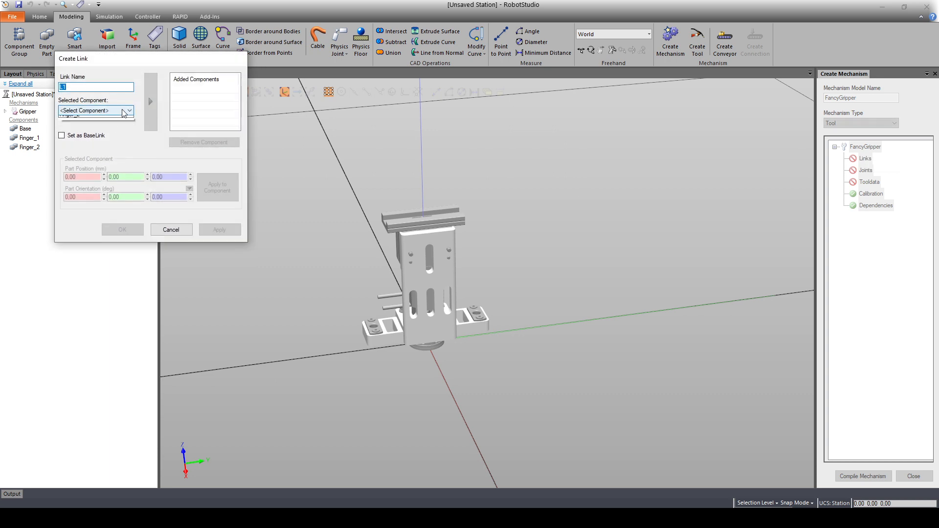
pyautogui.click(119, 121)
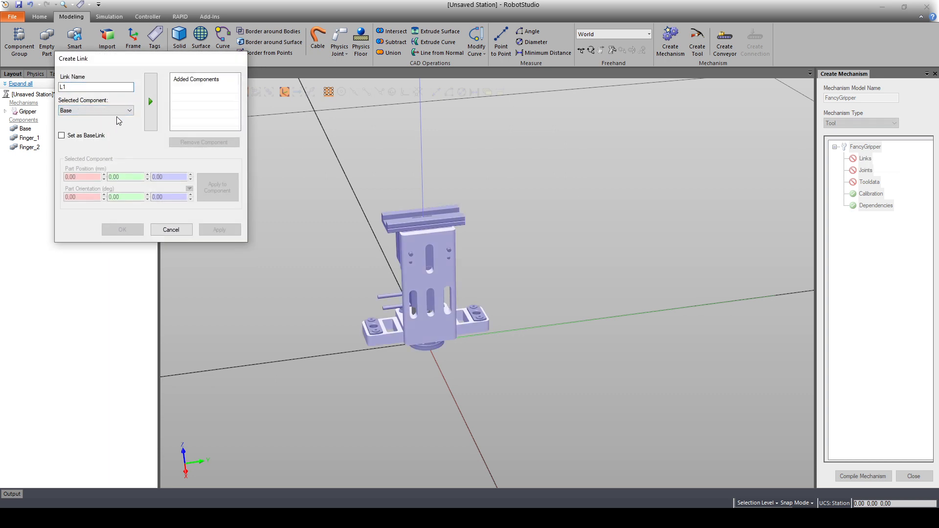
pyautogui.click(153, 102)
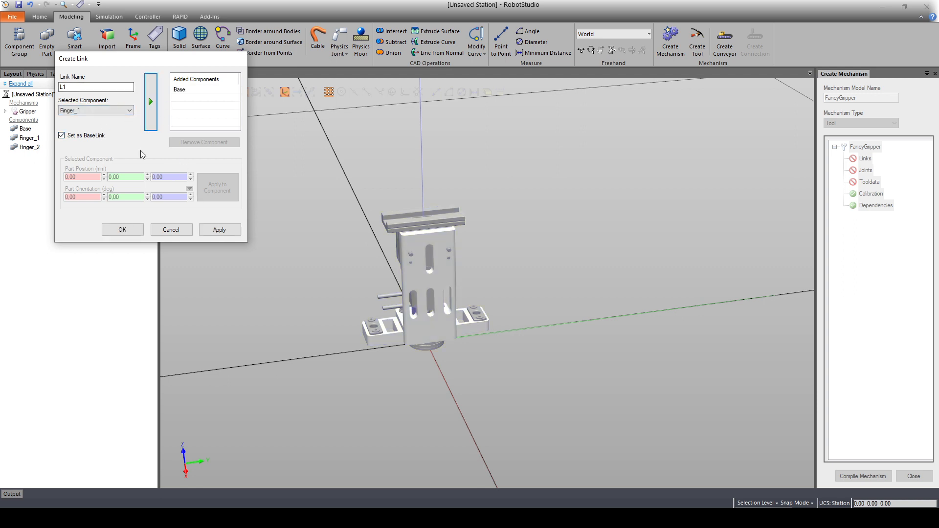
pyautogui.click(220, 230)
# - Add link L2 to the mechanism with Finger_1 as its component
pyautogui.click(123, 111)
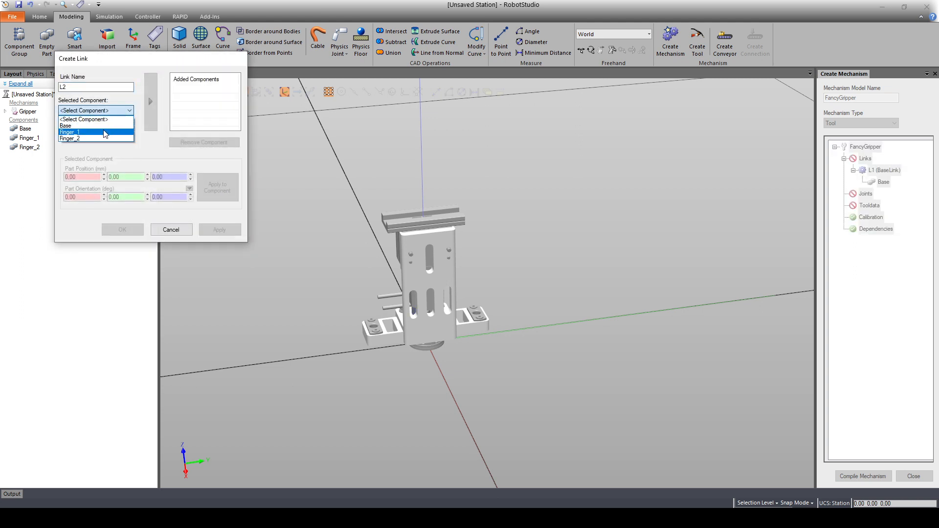
pyautogui.click(105, 132)
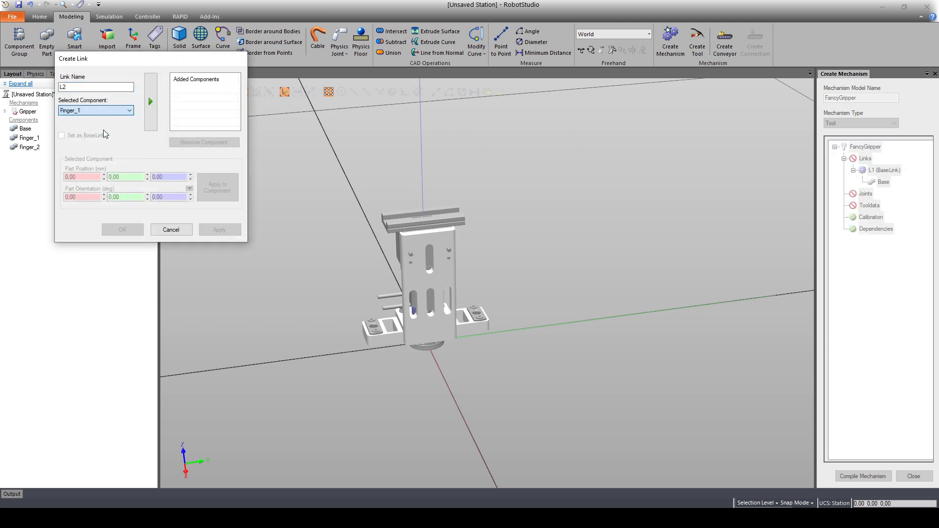
pyautogui.click(148, 107)
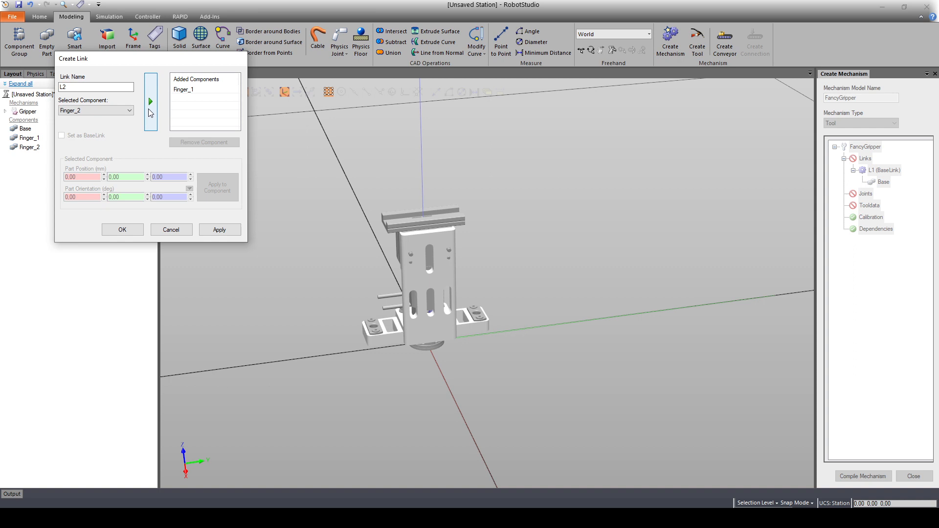
pyautogui.click(219, 229)
# - Add link L3 to the mechanism with Finger_2 as its component and finish creating links
pyautogui.click(112, 111)
pyautogui.click(97, 141)
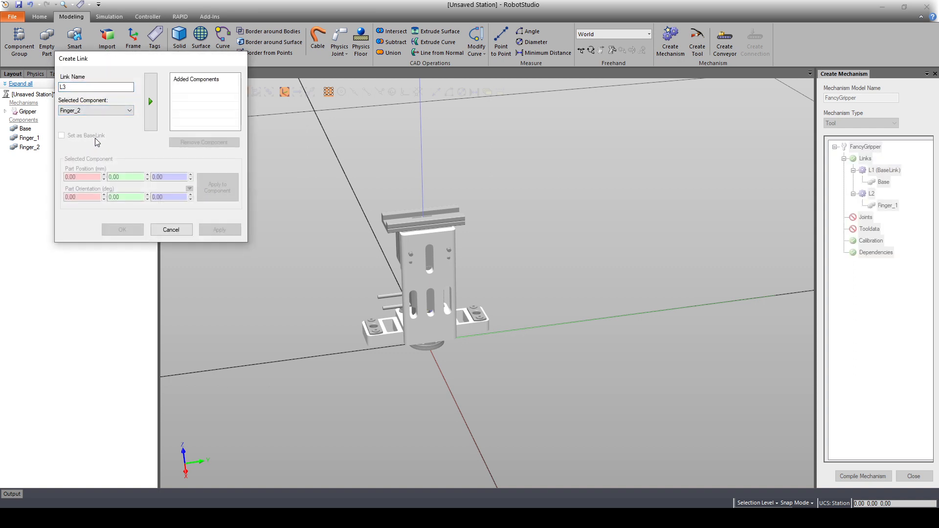
pyautogui.click(148, 107)
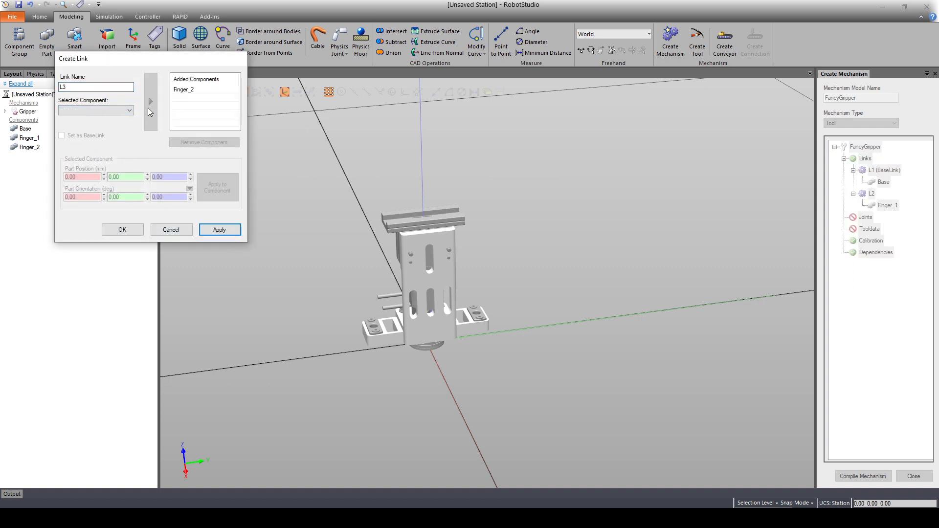
pyautogui.click(126, 230)
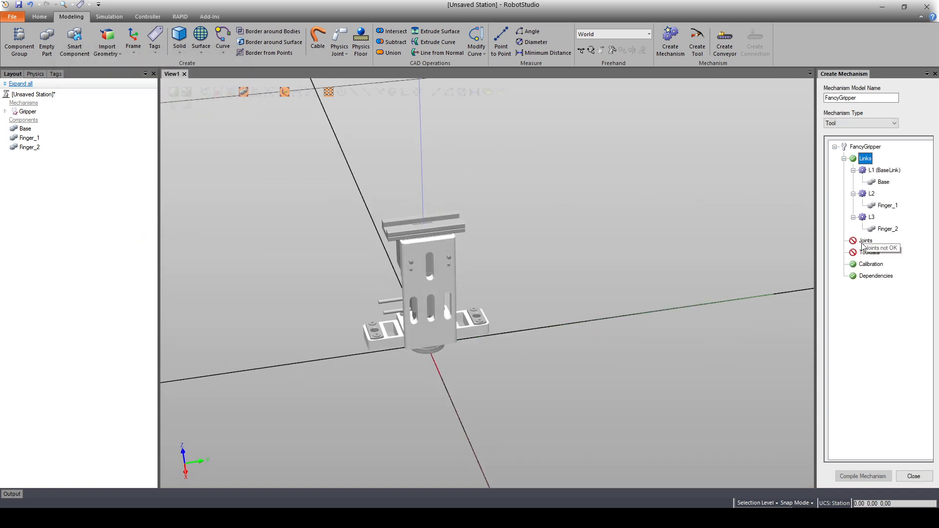
pyautogui.click(844, 160)
pyautogui.doubleClick(864, 170)
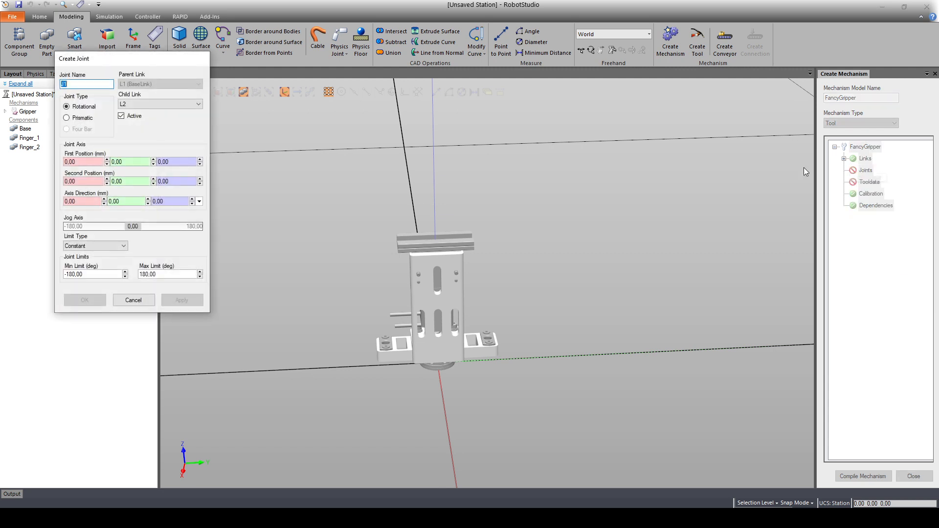
pyautogui.moveTo(147, 65); pyautogui.dragTo(228, 149)
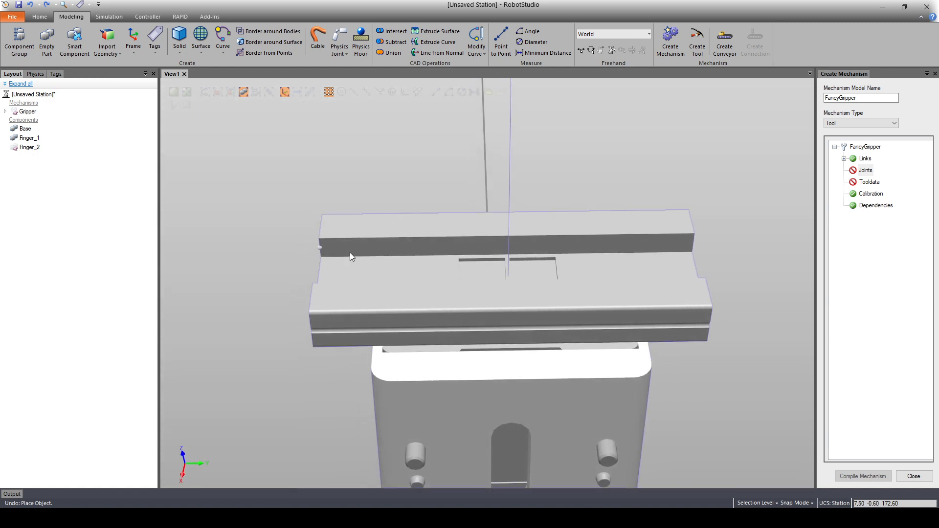
pyautogui.rightClick(30, 139)
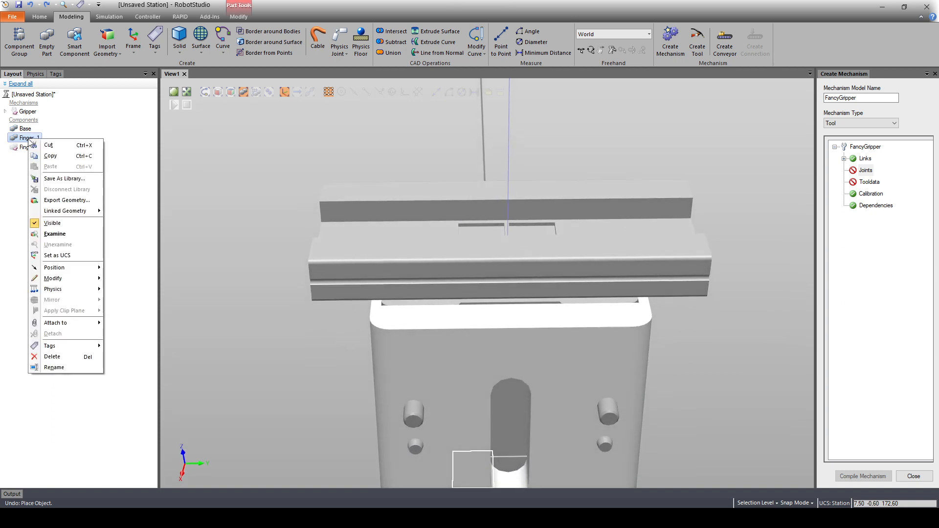
pyautogui.moveTo(87, 292)
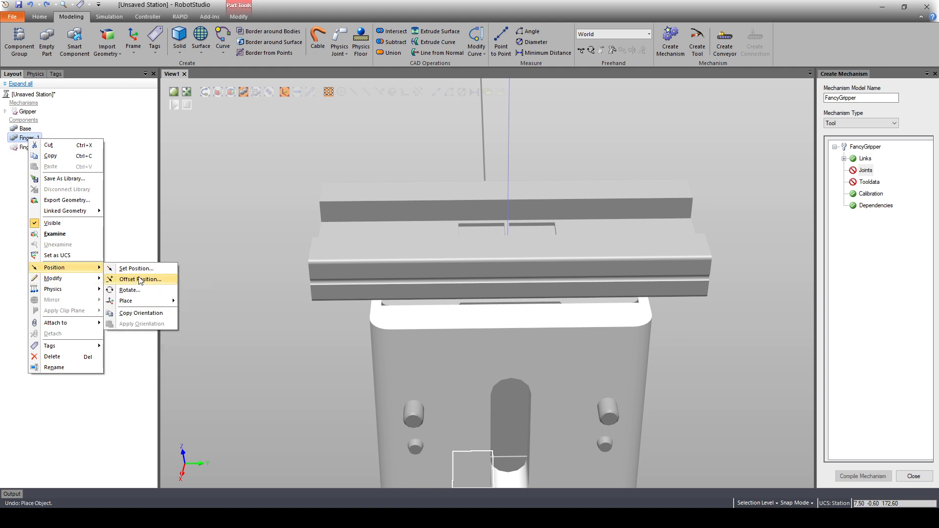
pyautogui.click(136, 269)
pyautogui.write('0')
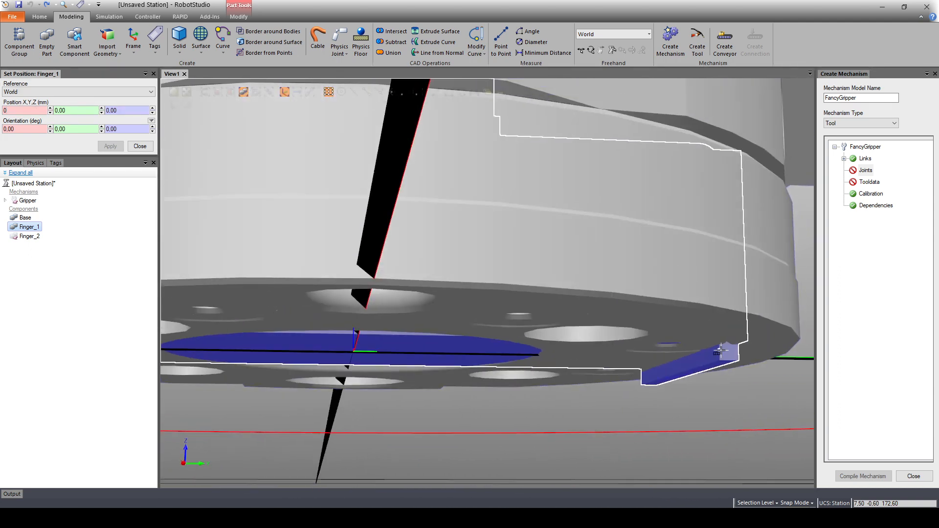
pyautogui.click(718, 361)
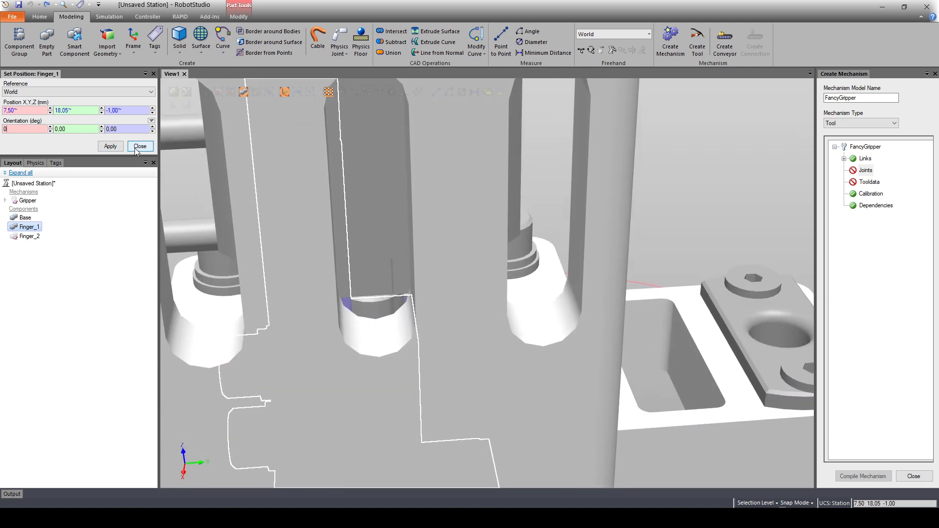
pyautogui.click(140, 146)
# - Try placing Finger_1 by one point from 7.50, 18.05, -1.00 mm to 7.50, -0.60, 172.60 mm, and undo the placement
pyautogui.rightClick(29, 137)
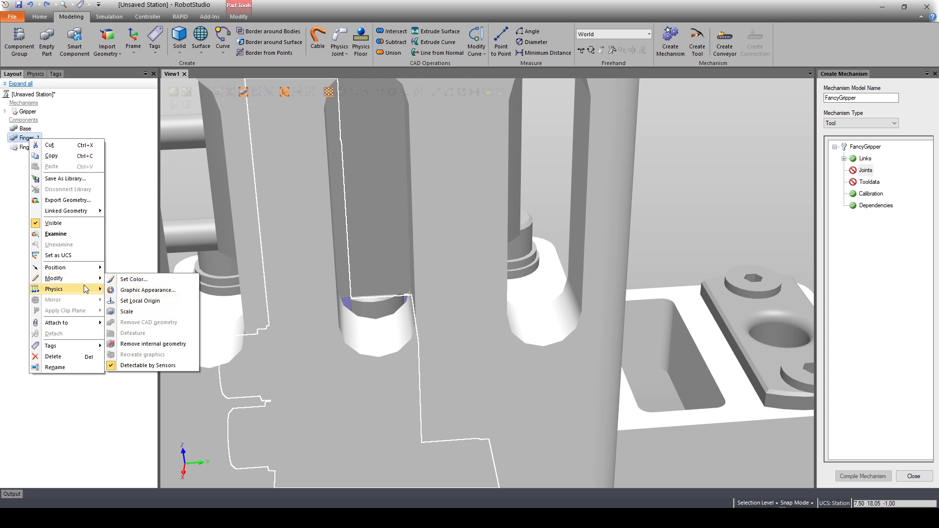
pyautogui.moveTo(82, 272)
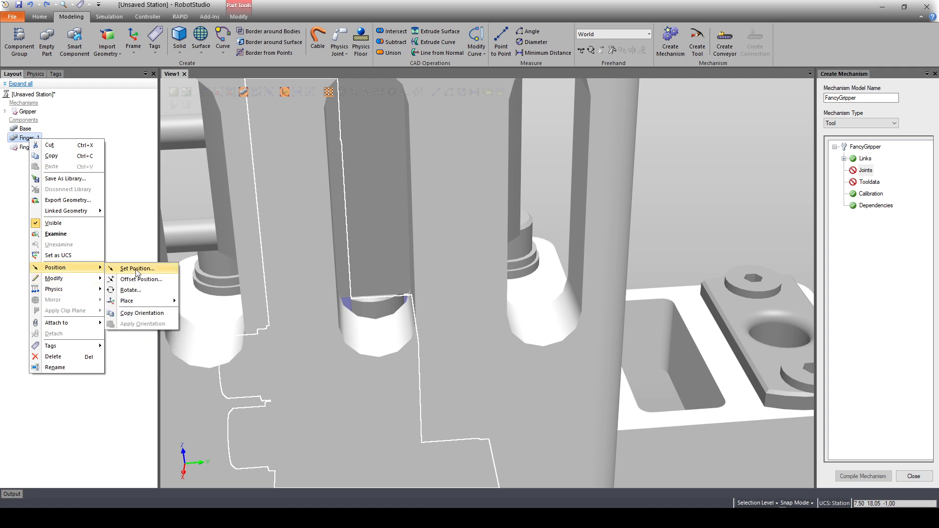
pyautogui.moveTo(137, 306)
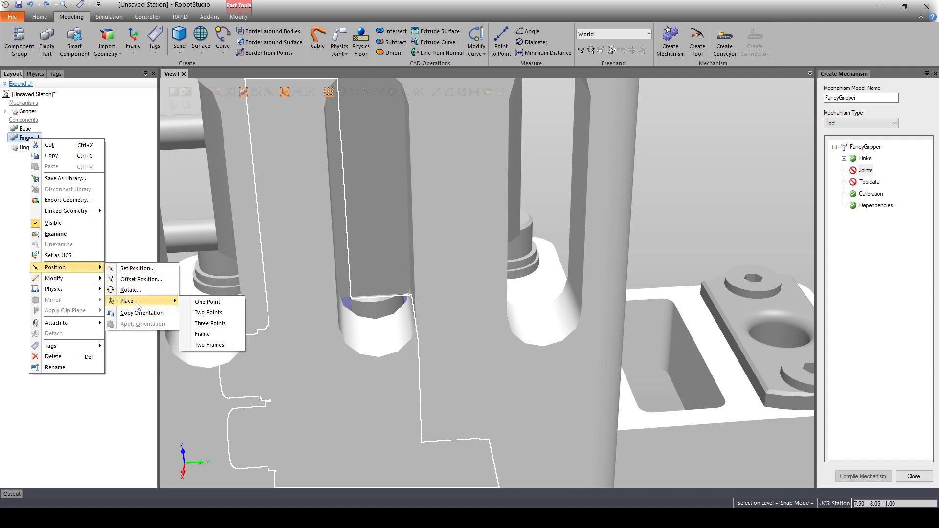
pyautogui.click(205, 303)
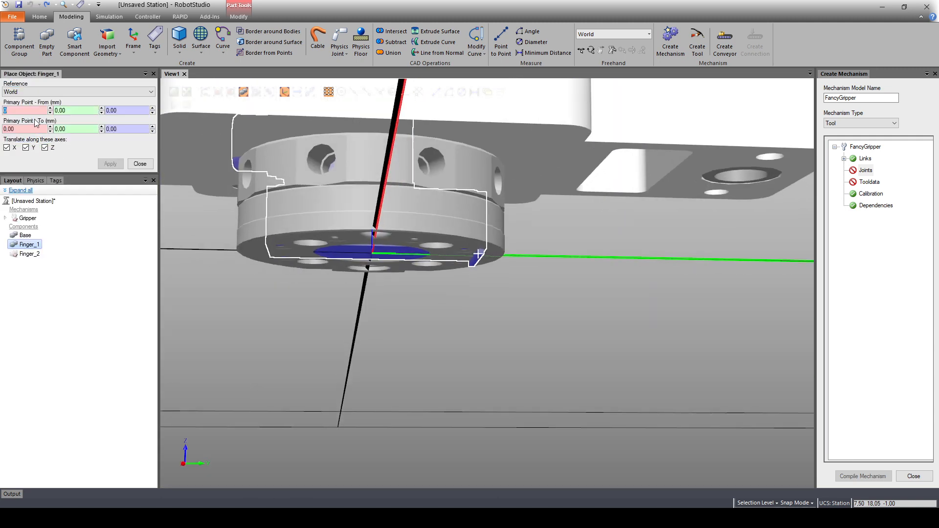
pyautogui.scroll(5, 422, 289)
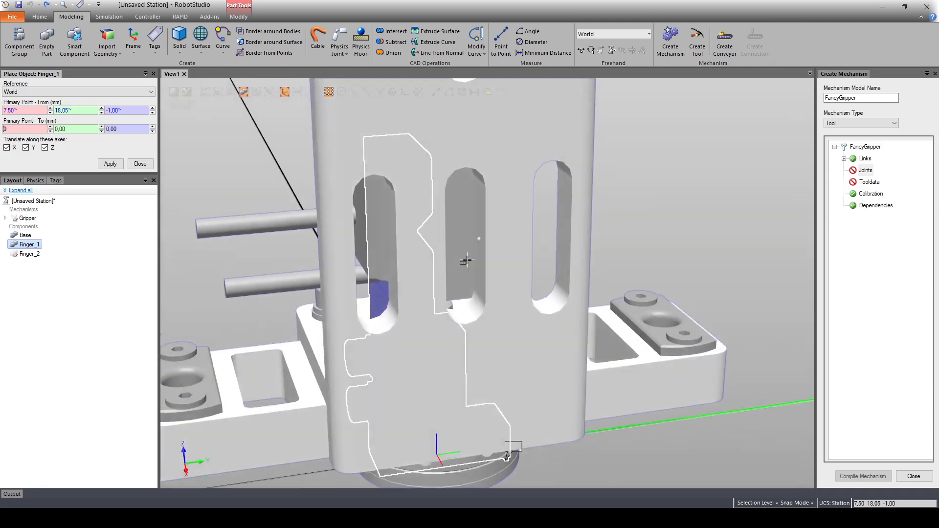
pyautogui.click(35, 131)
pyautogui.keyDown('ctrl'); pyautogui.keyDown('shift'); pyautogui.moveTo(342, 161); pyautogui.dragTo(709, 222); pyautogui.keyUp('shift'); pyautogui.keyUp('ctrl')
pyautogui.scroll(5, 686, 289)
pyautogui.click(728, 200)
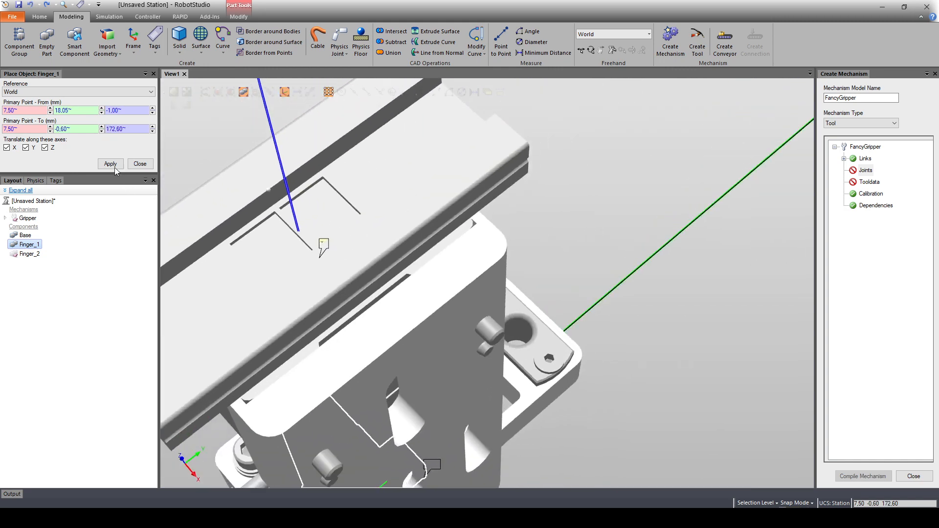
pyautogui.click(111, 164)
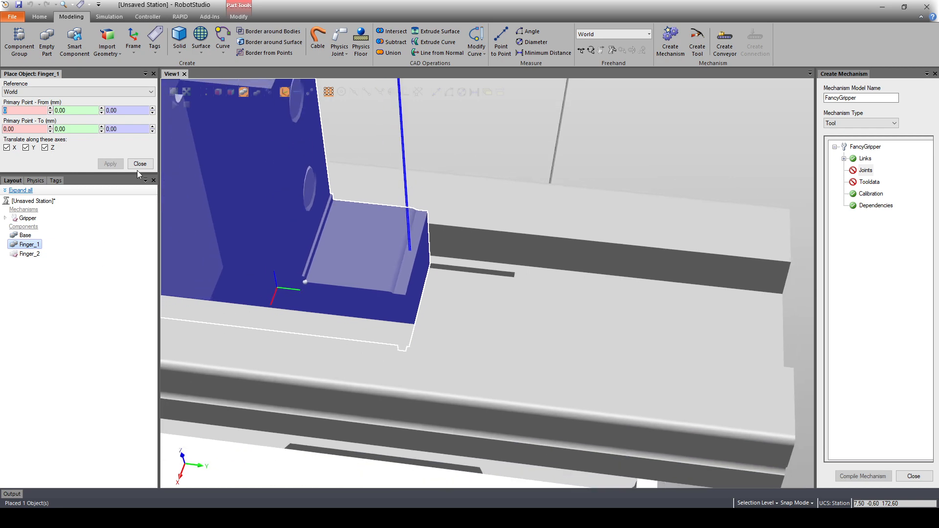
pyautogui.click(126, 222)
pyautogui.hotkey('ctrl', 'z')
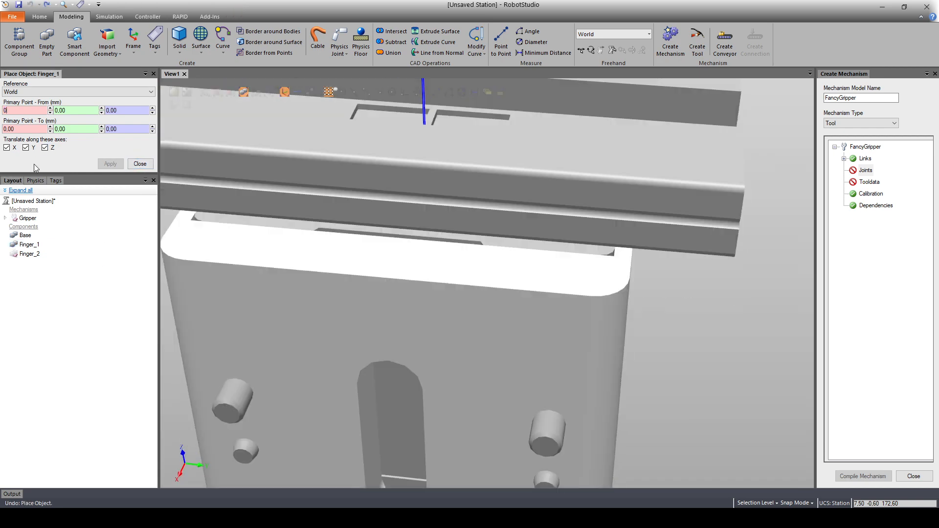
# - Place Finger_1 on the base's rail by one point, from 7.50, 19.05, -1.00 mm to 7.50, -0.60, 172.60 mm
pyautogui.click(30, 244)
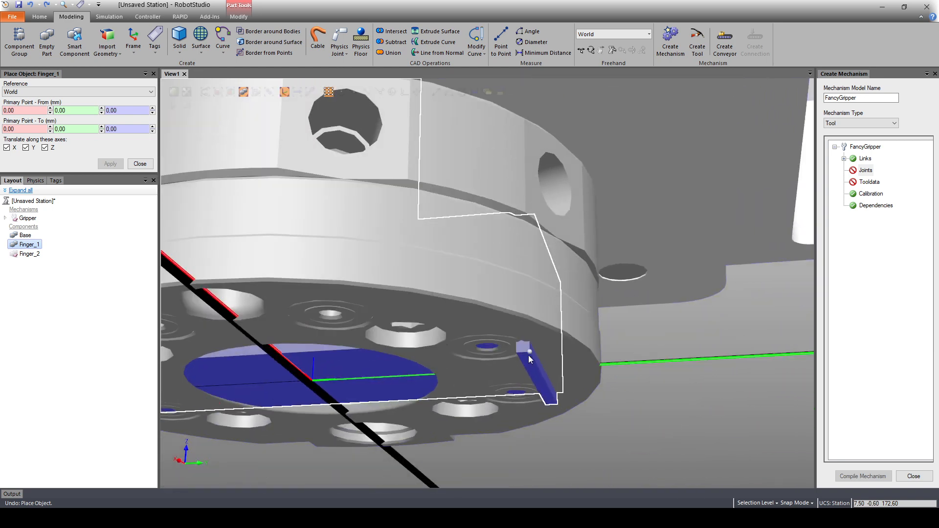
pyautogui.click(529, 353)
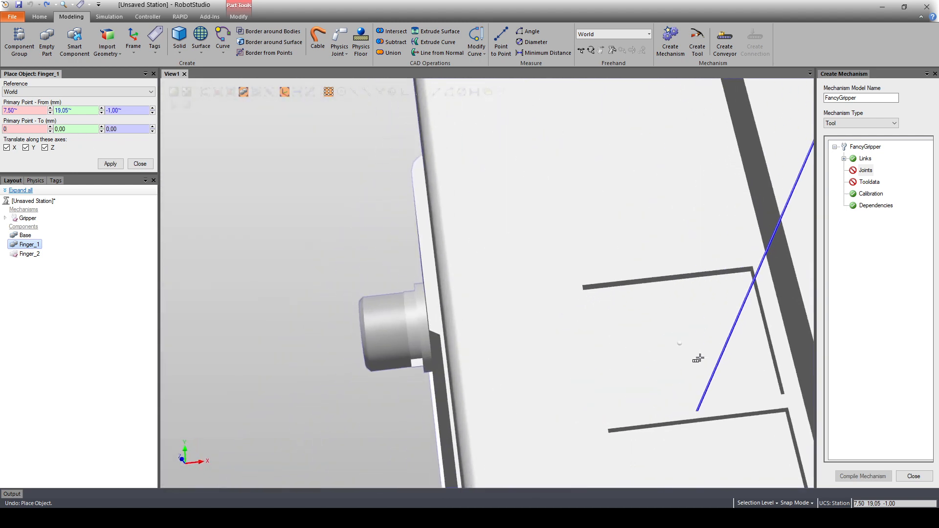
pyautogui.click(647, 360)
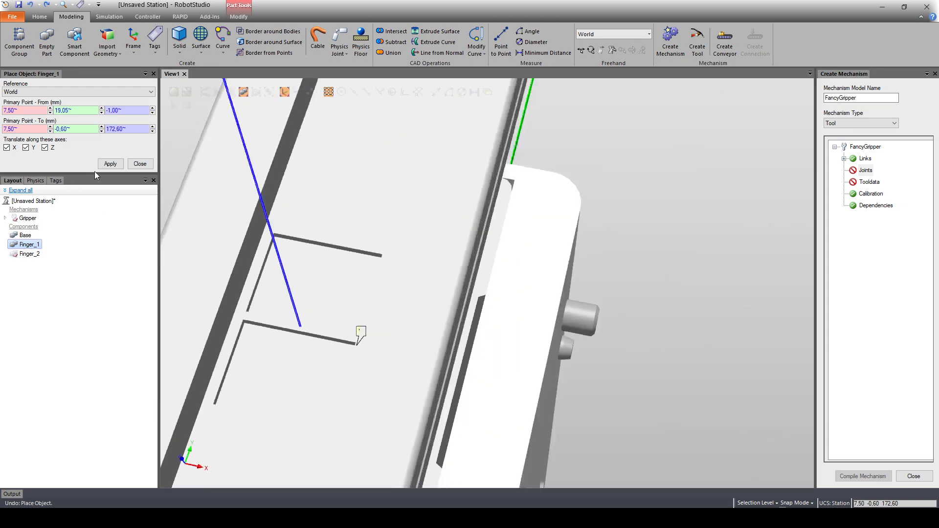
pyautogui.click(108, 164)
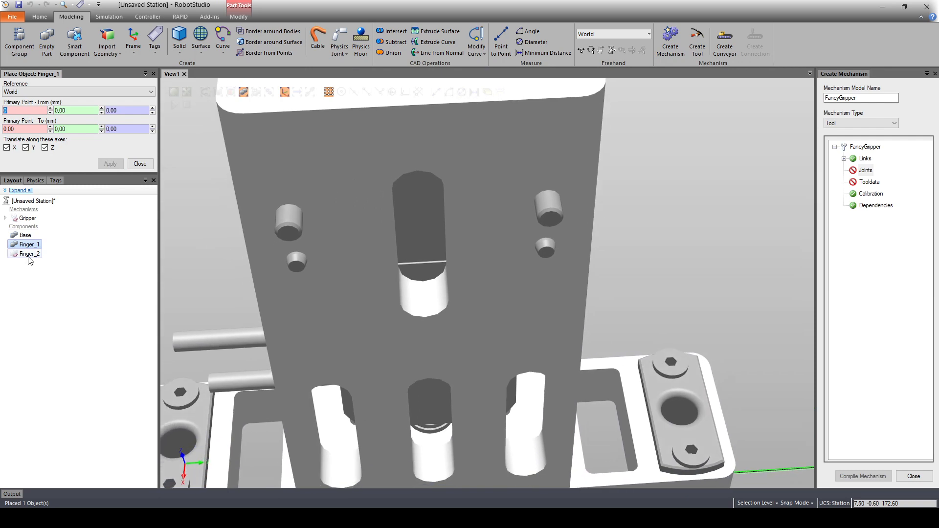
# - Make Finger_2 visible and place it by one point from 7.50, -19.05, -1.00 mm to 7.50, 0.60, 172.60 mm
pyautogui.rightClick(29, 255)
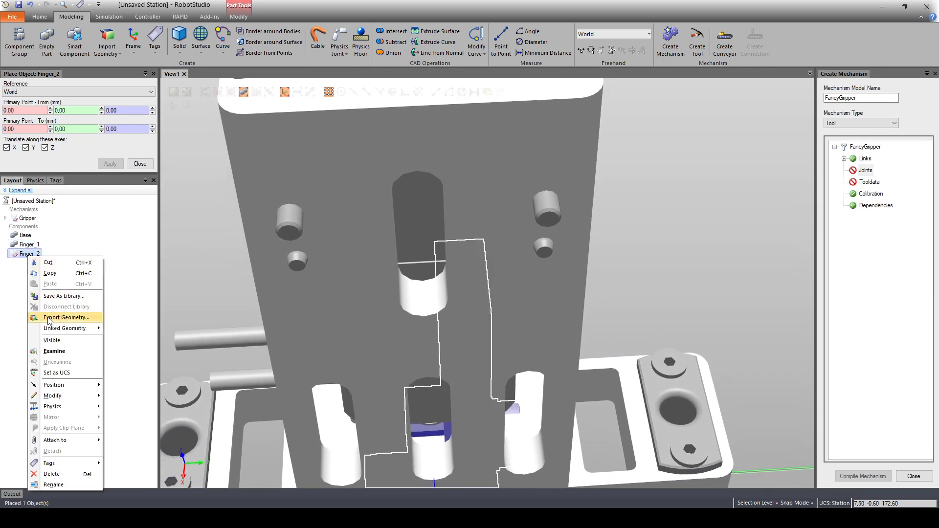
pyautogui.click(48, 342)
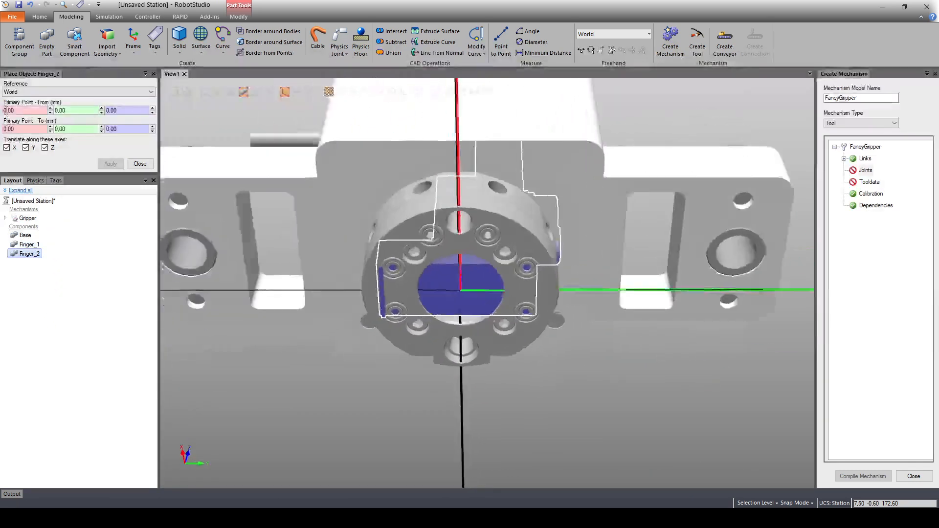
pyautogui.click(21, 111)
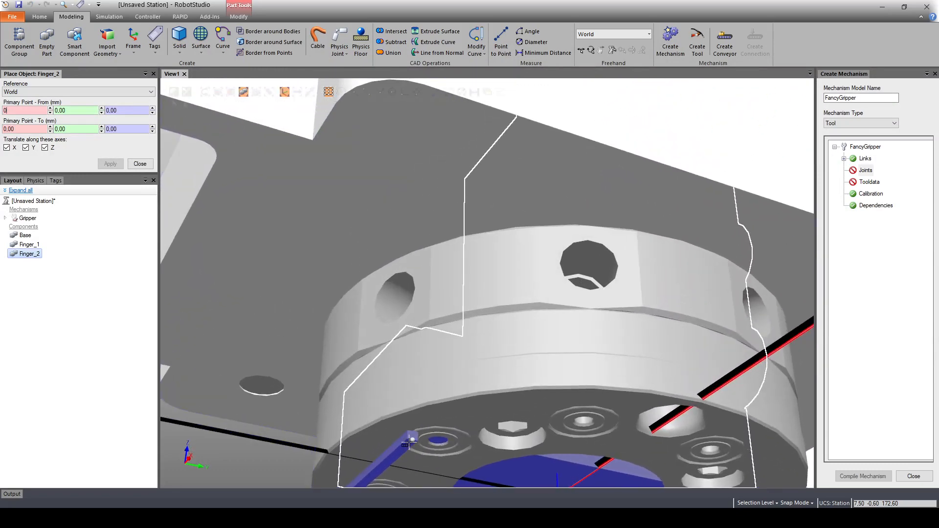
pyautogui.click(406, 440)
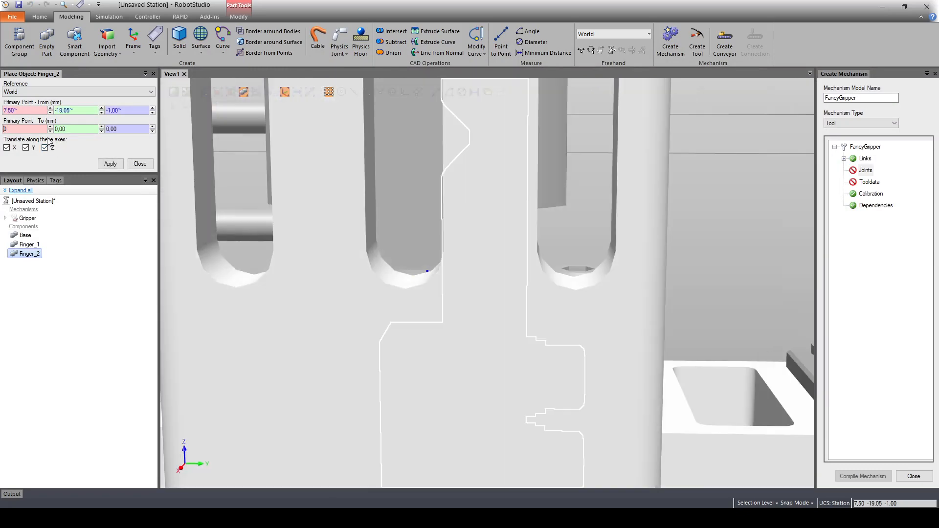
pyautogui.click(40, 129)
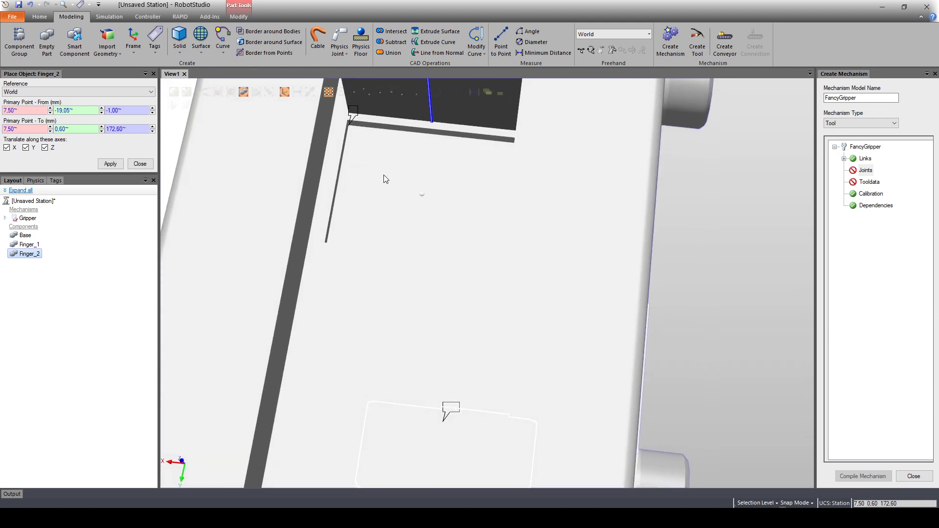
pyautogui.click(110, 164)
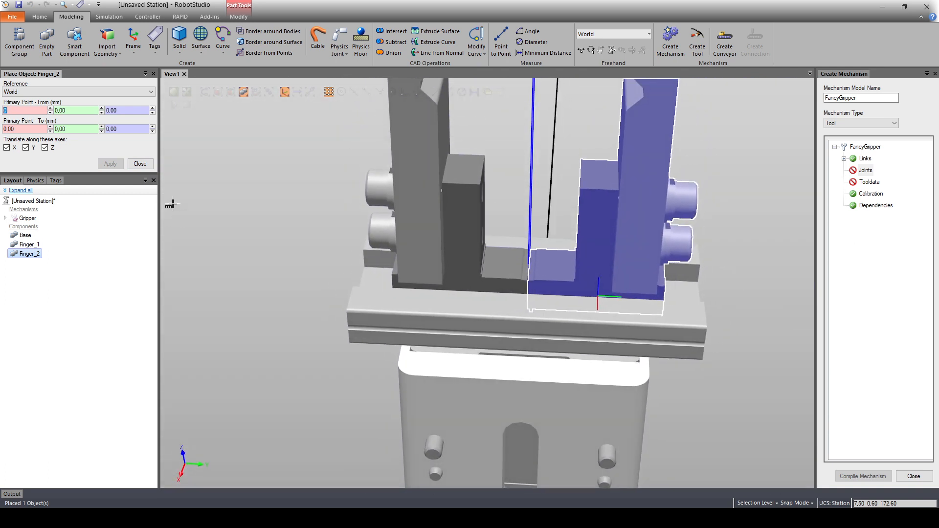
pyautogui.click(135, 165)
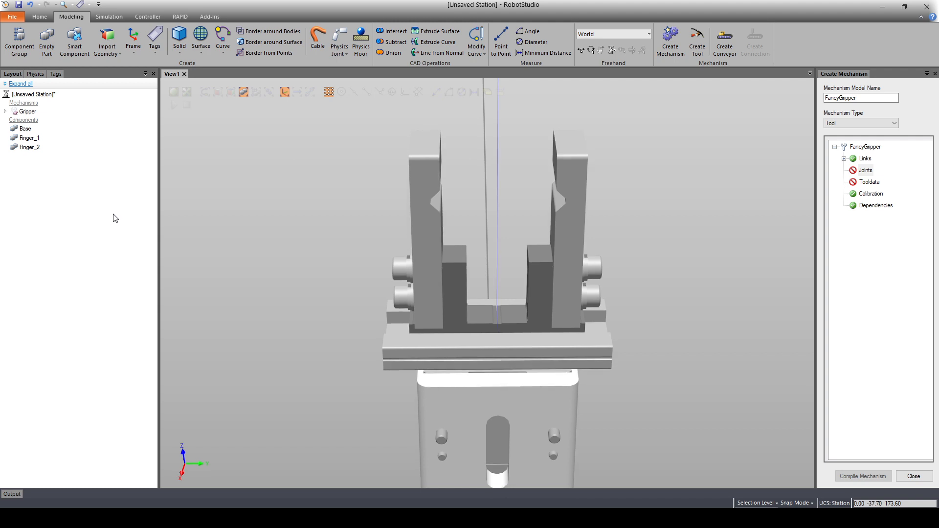
# - Start prismatic joint J1 from L1 to L2 with its first position at Finger_1's lower outer edge, 0.00, -37.70, 173.60 mm
pyautogui.doubleClick(865, 171)
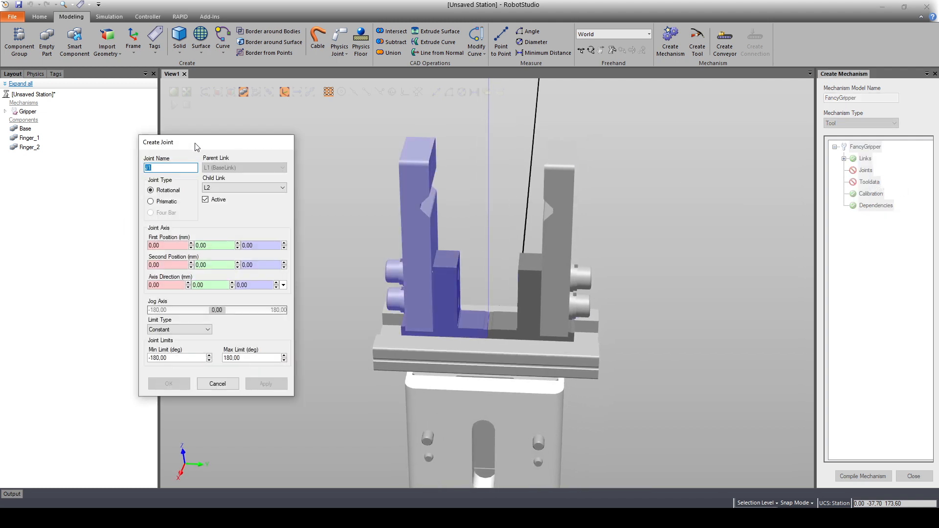
pyautogui.moveTo(196, 147); pyautogui.dragTo(179, 138)
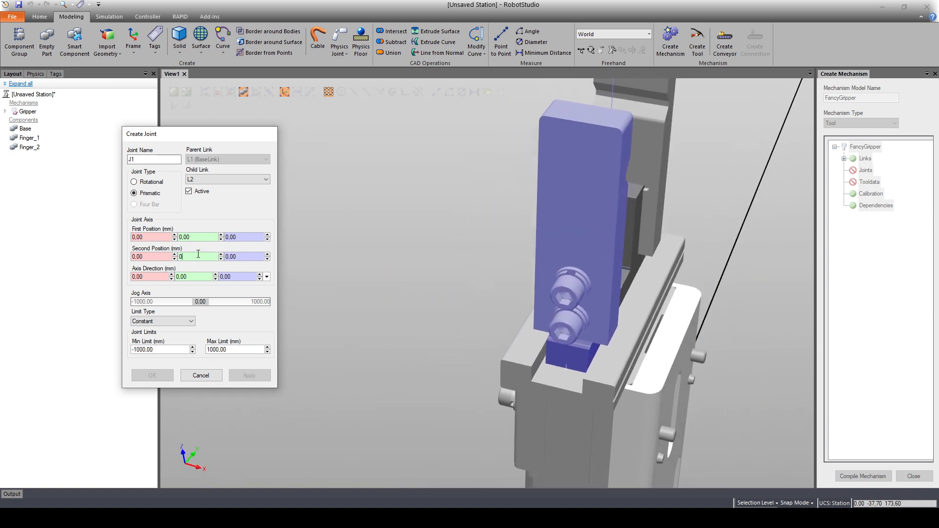
pyautogui.scroll(3, 566, 366)
pyautogui.click(565, 366)
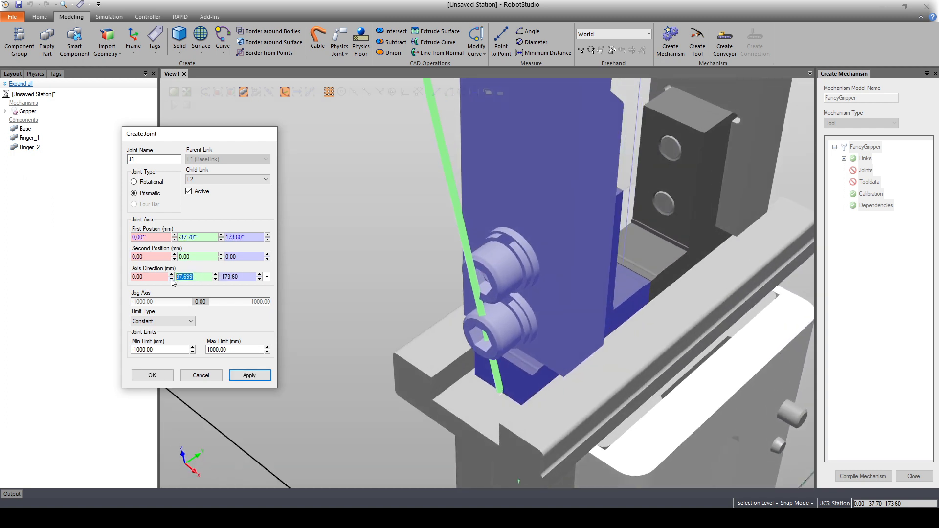
# - Align joint J1's axis along Y by setting the axis direction Y to -11 mm and the second position Z to 173.60 mm
pyautogui.write('-11')
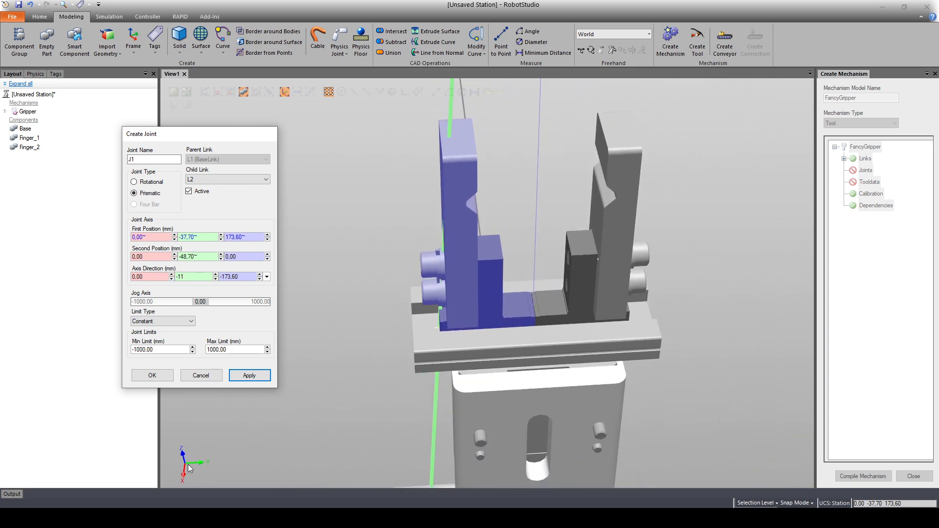
pyautogui.keyDown('ctrl'); pyautogui.keyDown('shift'); pyautogui.moveTo(189, 466); pyautogui.dragTo(247, 457); pyautogui.keyUp('shift'); pyautogui.keyUp('ctrl')
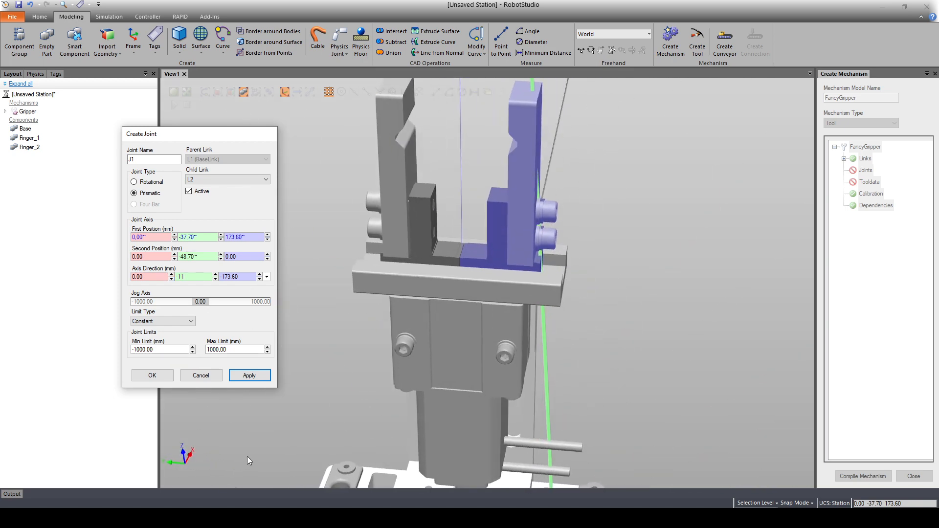
pyautogui.click(199, 276)
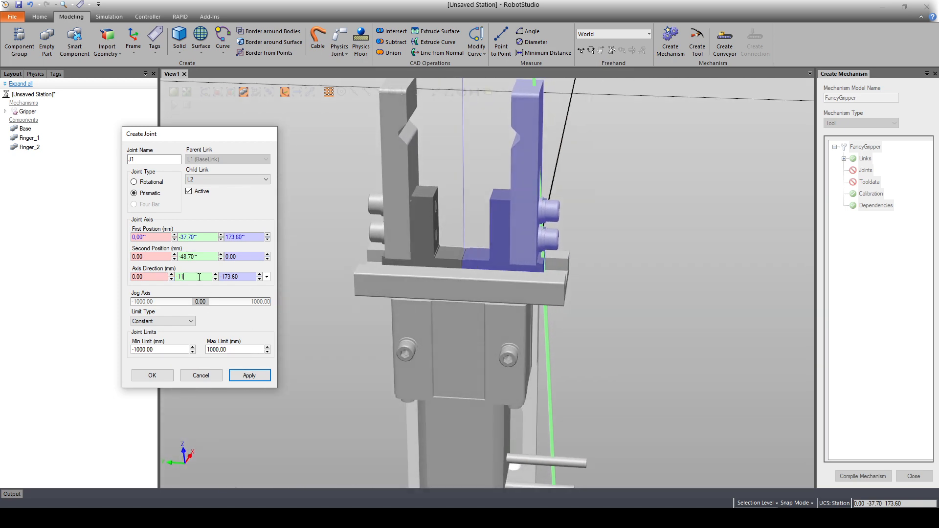
pyautogui.click(244, 256)
pyautogui.write('173,6')
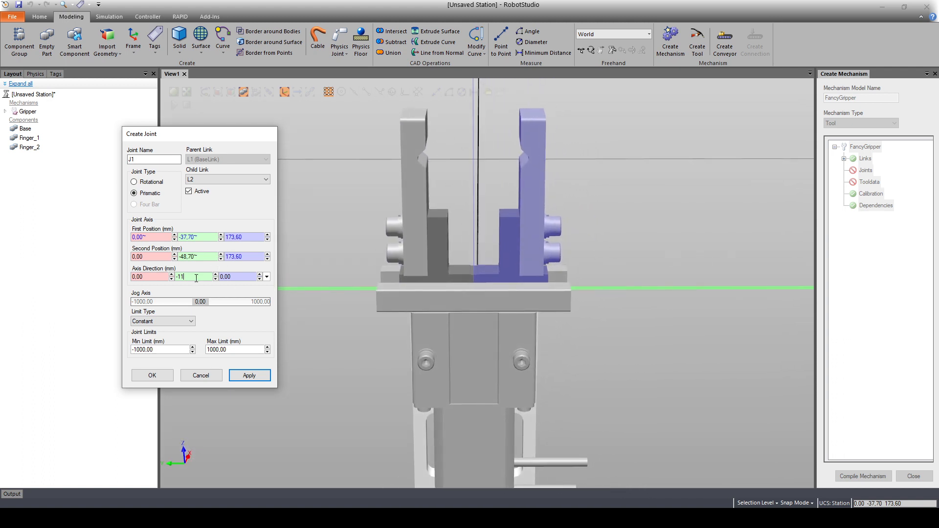
# - Limit joint J1's travel to a minimum of 0 mm and a maximum of 11 mm, and jog the axis to test it
pyautogui.moveTo(201, 302)
pyautogui.mouseDown()
pyautogui.moveTo(213, 302)
pyautogui.moveTo(200, 302)
pyautogui.mouseUp()
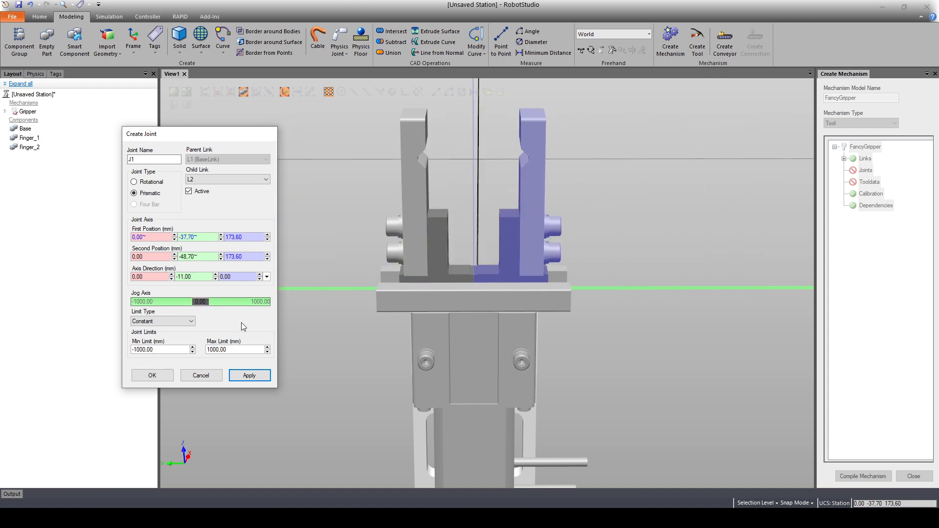
pyautogui.keyDown('ctrl'); pyautogui.keyDown('shift'); pyautogui.moveTo(549, 278); pyautogui.dragTo(671, 302); pyautogui.keyUp('shift'); pyautogui.keyUp('ctrl')
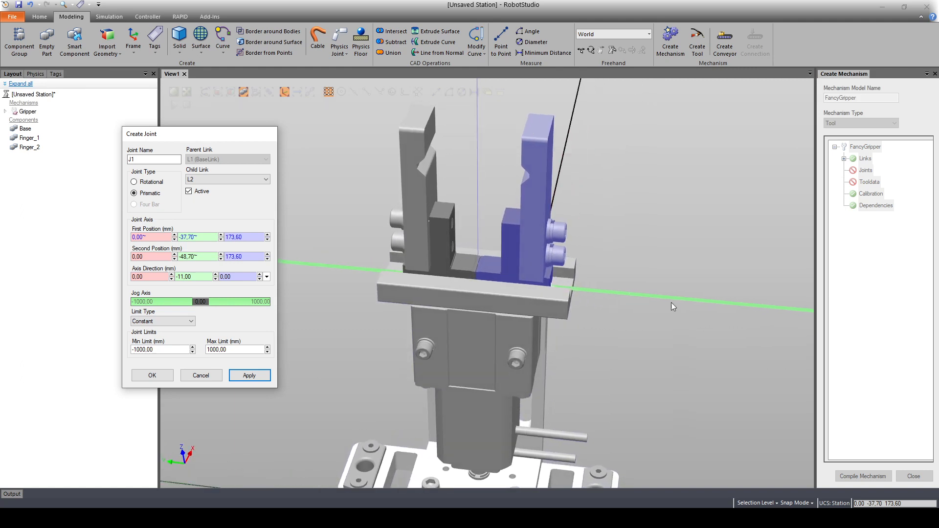
pyautogui.keyDown('ctrl'); pyautogui.keyDown('shift'); pyautogui.moveTo(611, 296); pyautogui.dragTo(577, 293); pyautogui.keyUp('shift'); pyautogui.keyUp('ctrl')
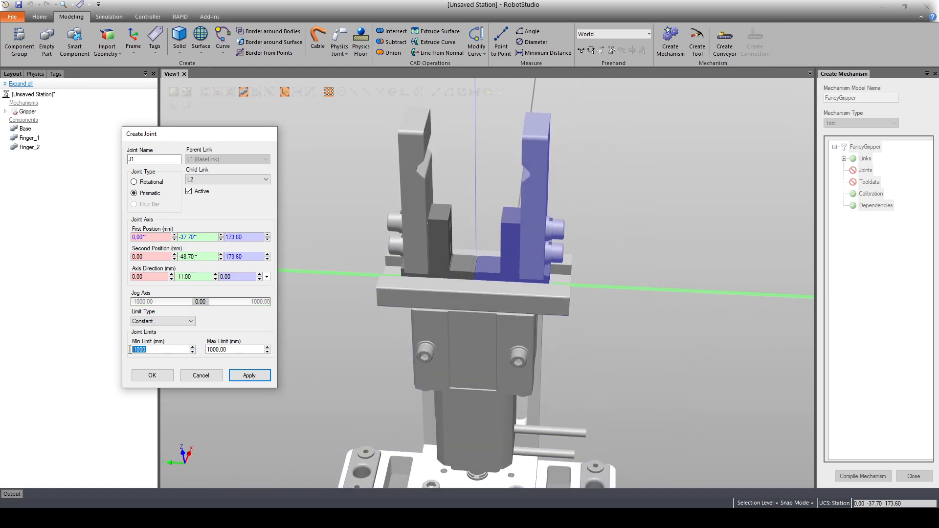
pyautogui.write('0')
pyautogui.press('Tab')
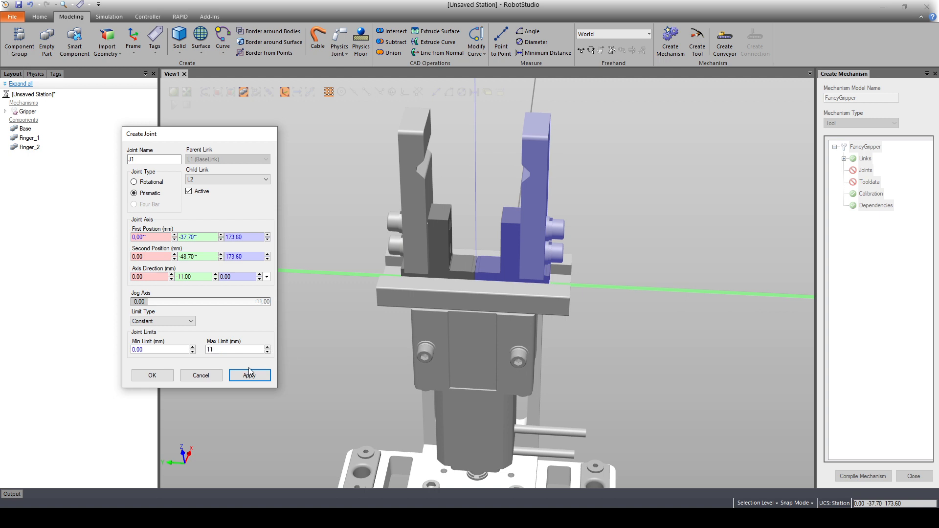
pyautogui.write('11')
pyautogui.moveTo(152, 304); pyautogui.dragTo(112, 297)
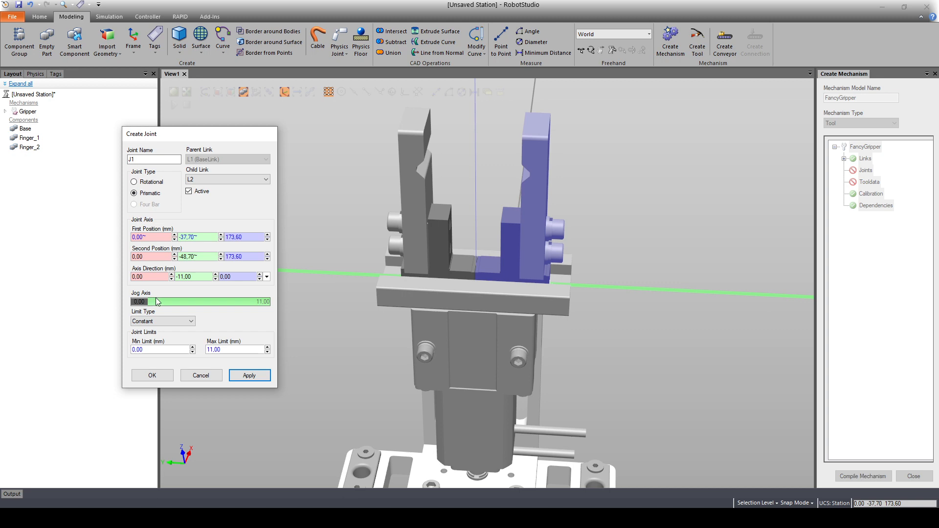
# - Check the reference gripper in the FYP station window and apply joint J1 to the FancyGripper mechanism
pyautogui.click(239, 464)
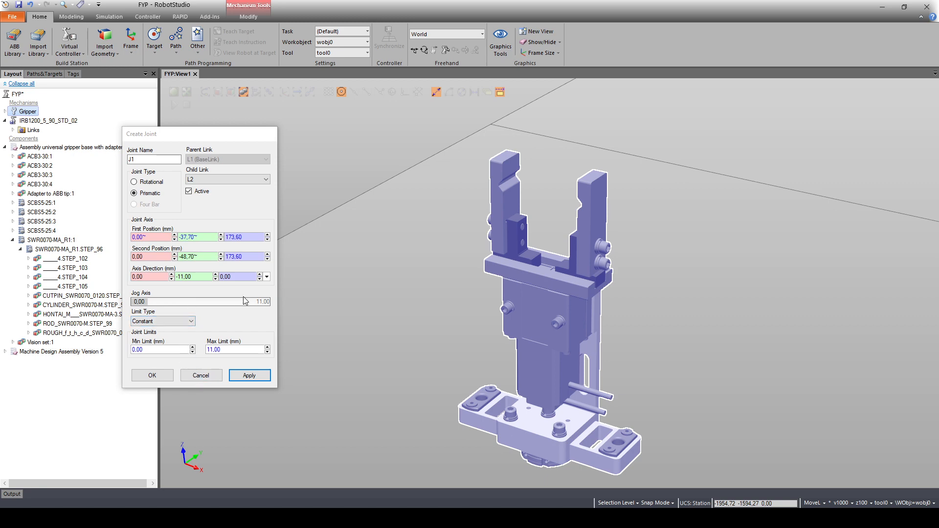
pyautogui.click(880, 7)
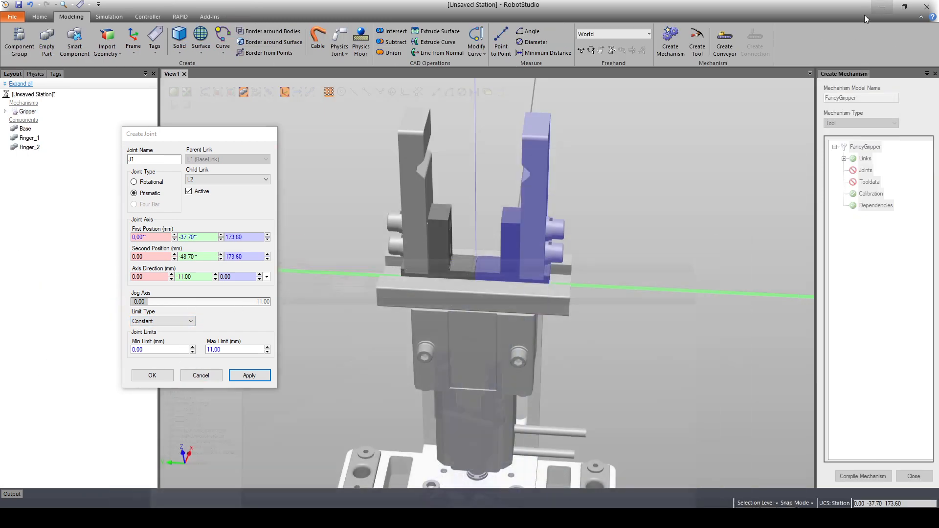
pyautogui.click(249, 375)
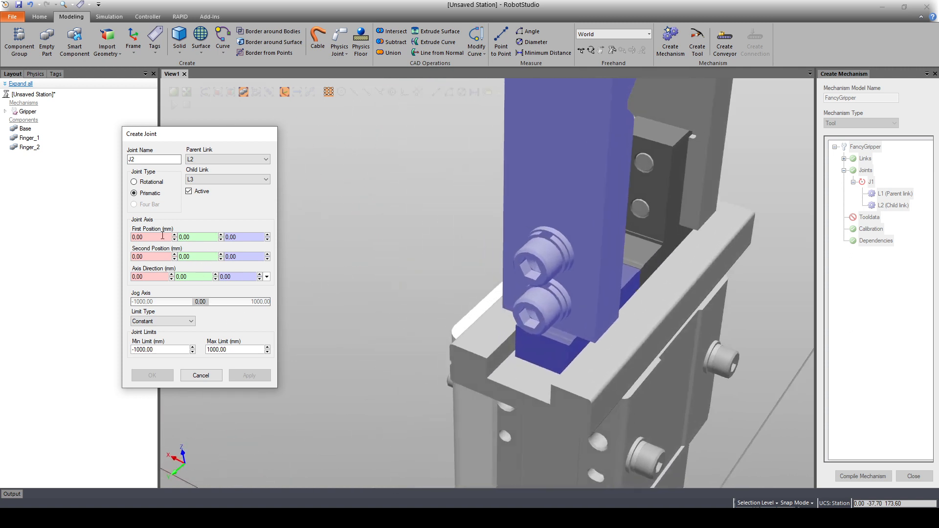
# - Define joint J2's axis from Finger_2's lower outer edge at 0.00, 37.70, 173.60 mm, with Y direction -11 mm and second position Z 173.60 mm
pyautogui.click(201, 236)
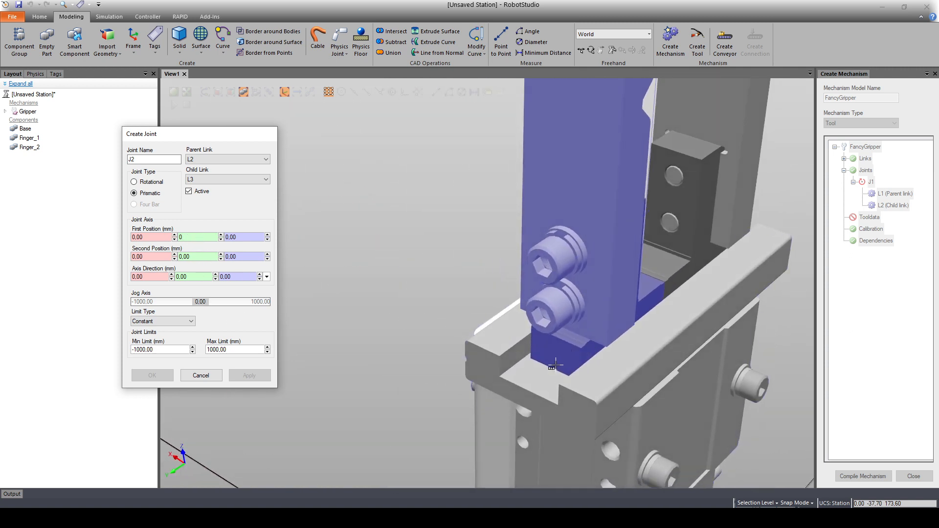
pyautogui.click(553, 366)
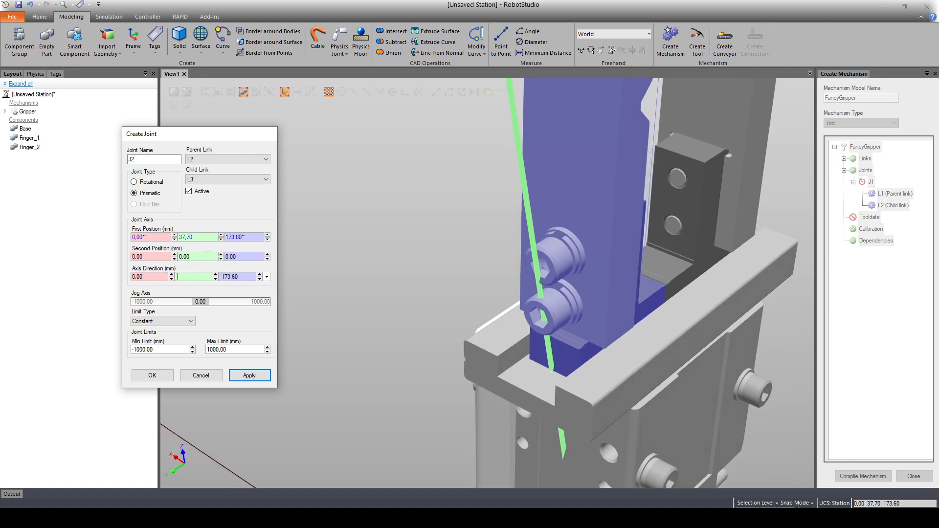
pyautogui.write('-11')
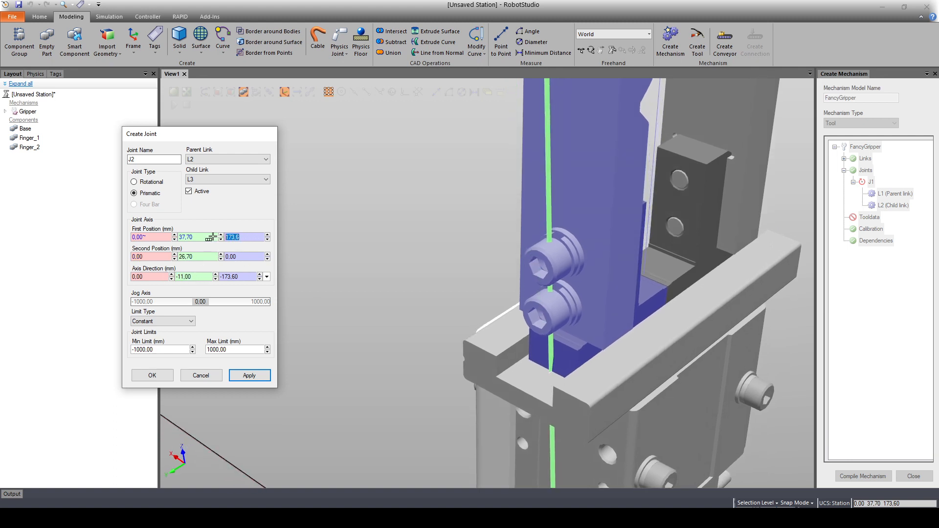
pyautogui.write('173,6')
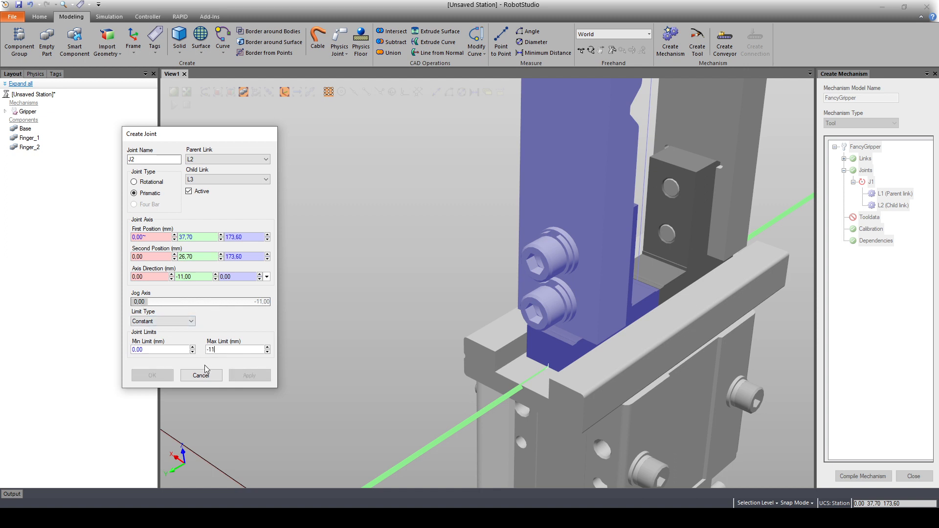
# - Set joint J2's minimum limit to -1 mm and its maximum limit to 11 mm
pyautogui.click(191, 352)
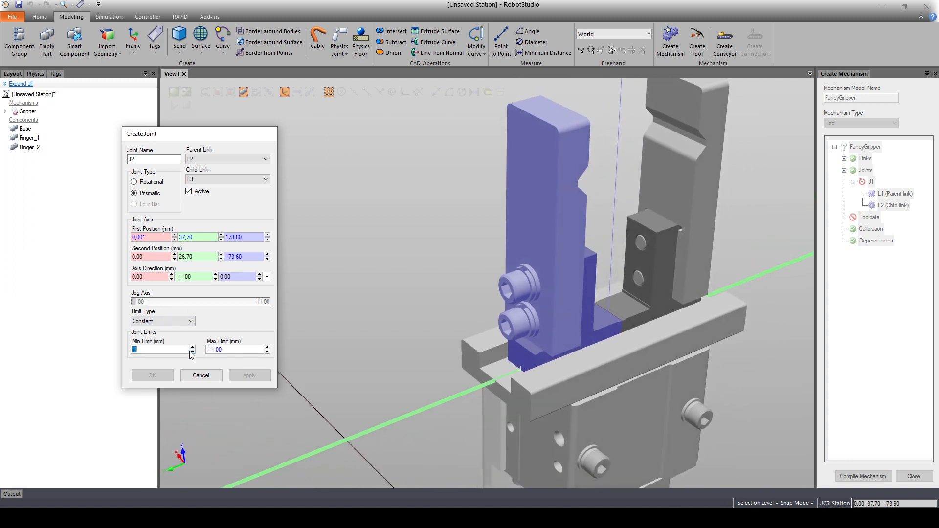
pyautogui.click(197, 278)
pyautogui.write('11')
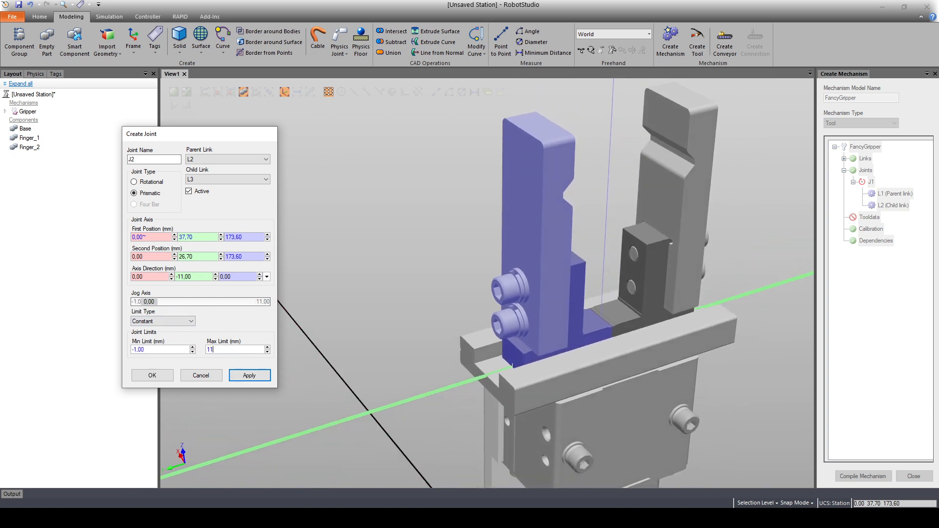
# - Set joint J2's axis direction to 11 mm in Y and its minimum limit to 0 mm, and confirm the joint
pyautogui.moveTo(161, 304)
pyautogui.mouseDown()
pyautogui.moveTo(177, 306)
pyautogui.moveTo(149, 302)
pyautogui.mouseUp()
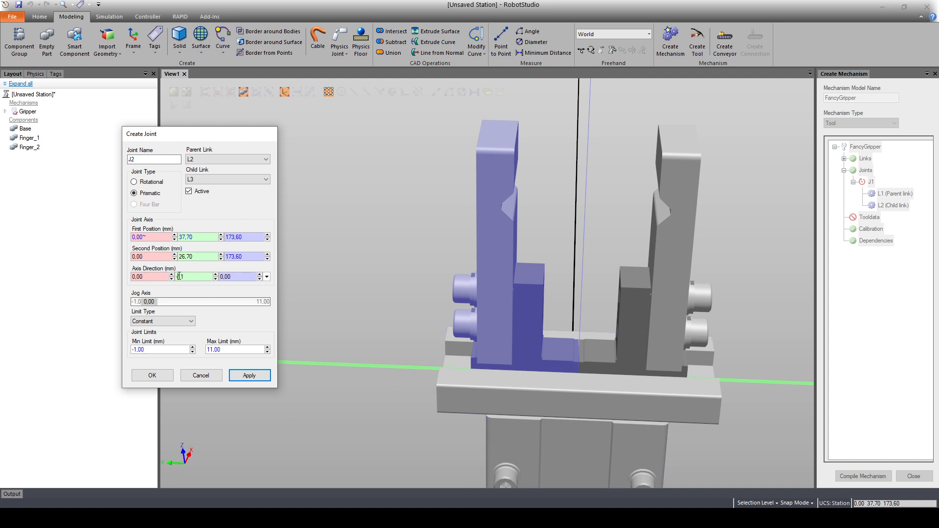
pyautogui.press('BackSpace')
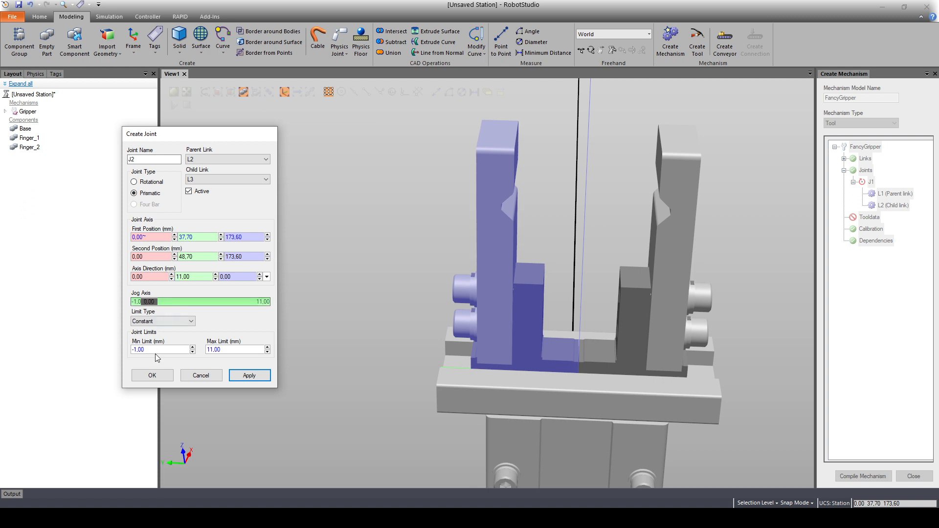
pyautogui.moveTo(156, 350); pyautogui.dragTo(118, 350)
pyautogui.write('0')
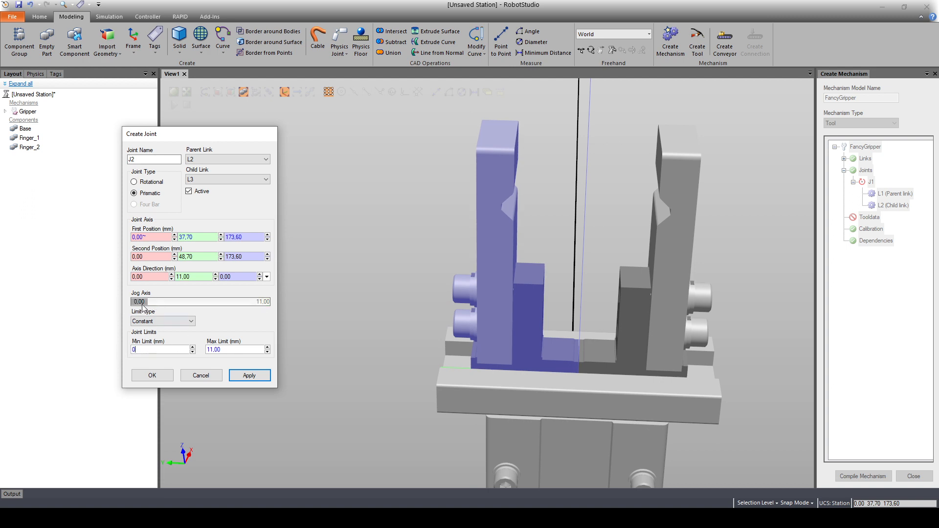
pyautogui.moveTo(136, 301); pyautogui.dragTo(86, 308)
pyautogui.click(159, 375)
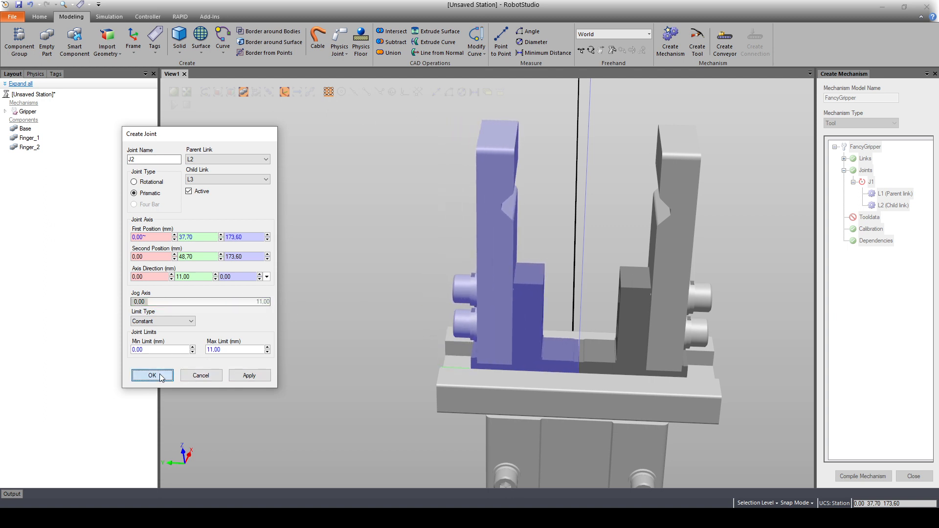
# - Start the mechanism's tooldata, name it FancyGripper_TCP and assign it to link L1 (BaseLink)
pyautogui.keyDown('ctrl'); pyautogui.keyDown('shift'); pyautogui.moveTo(211, 313); pyautogui.dragTo(674, 265); pyautogui.keyUp('shift'); pyautogui.keyUp('ctrl')
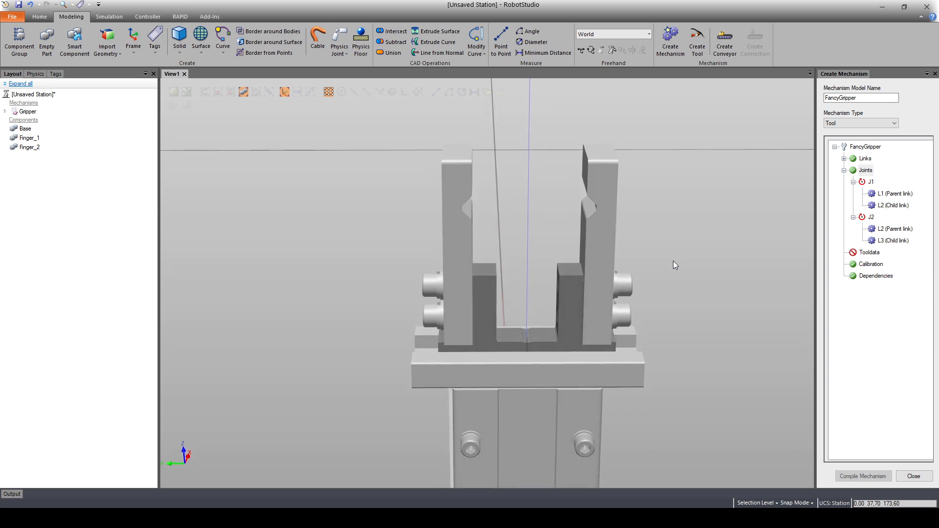
pyautogui.click(861, 253)
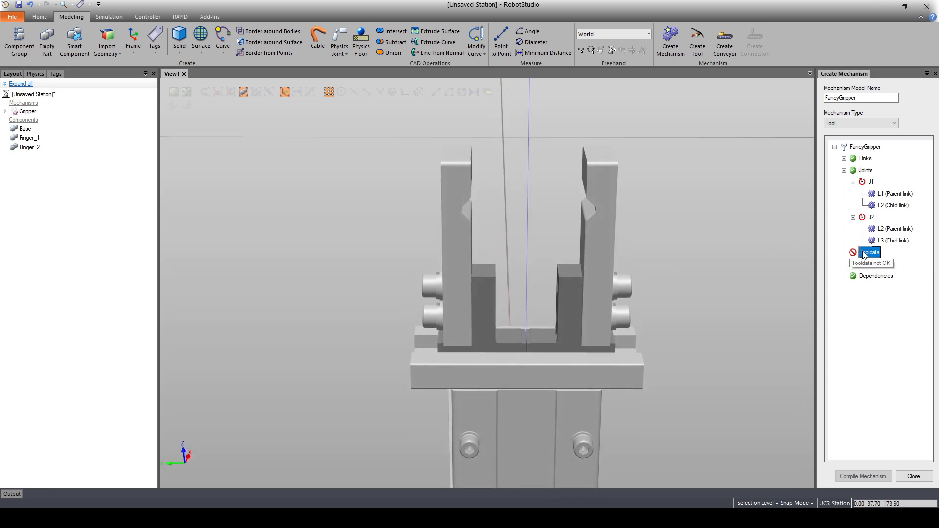
pyautogui.doubleClick(869, 253)
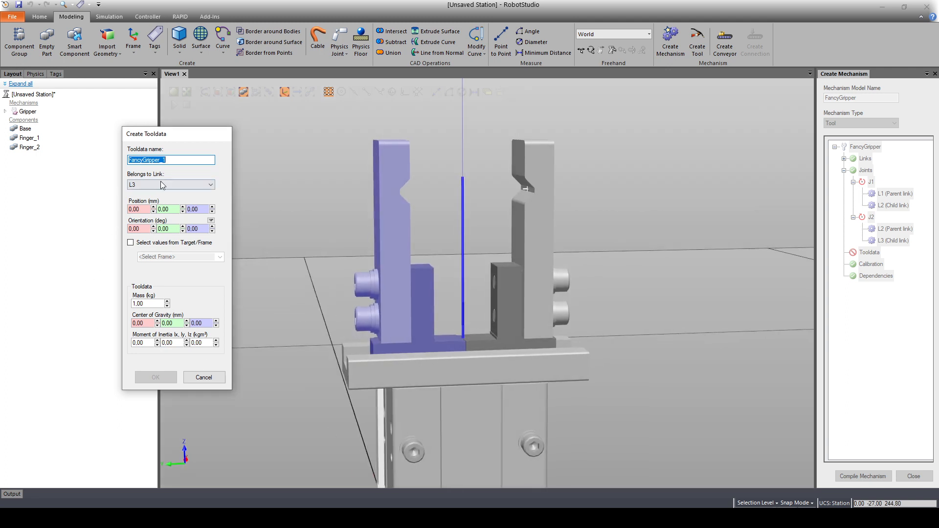
pyautogui.click(181, 161)
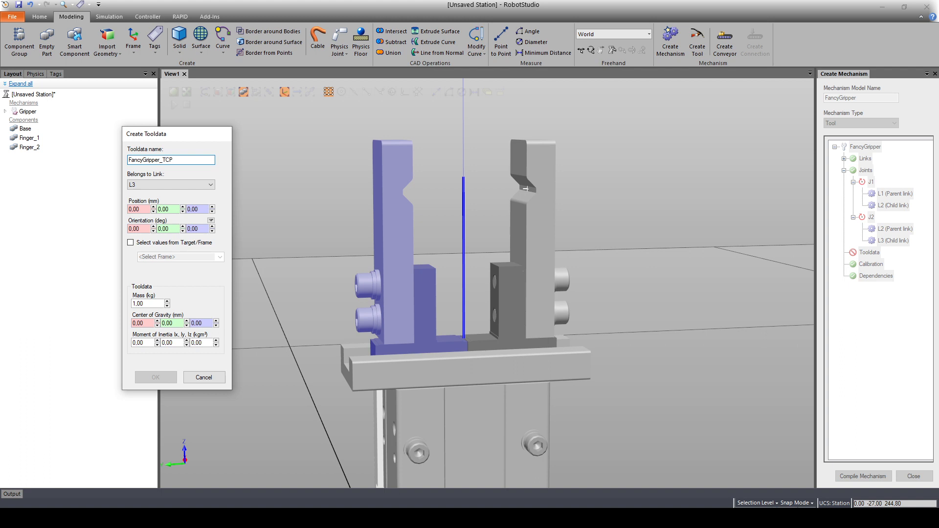
pyautogui.click(184, 186)
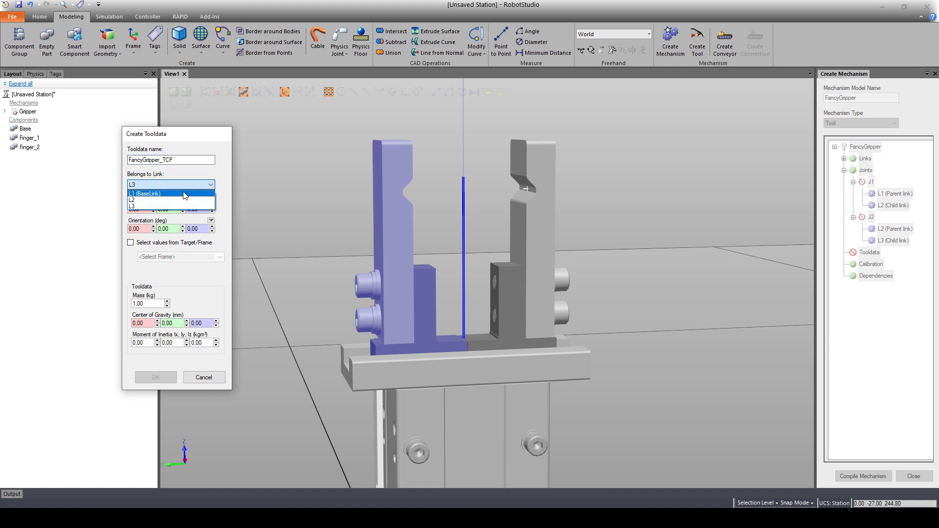
pyautogui.click(181, 194)
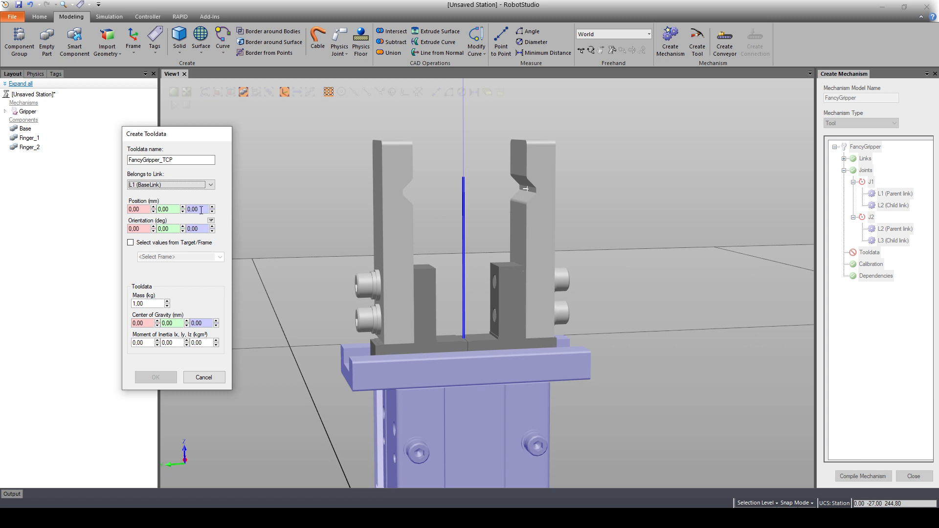
# - Snap the tooldata position to the center of the flat notch face on Finger_1, at 0, -27, 244.80 mm
pyautogui.scroll(5, 565, 167)
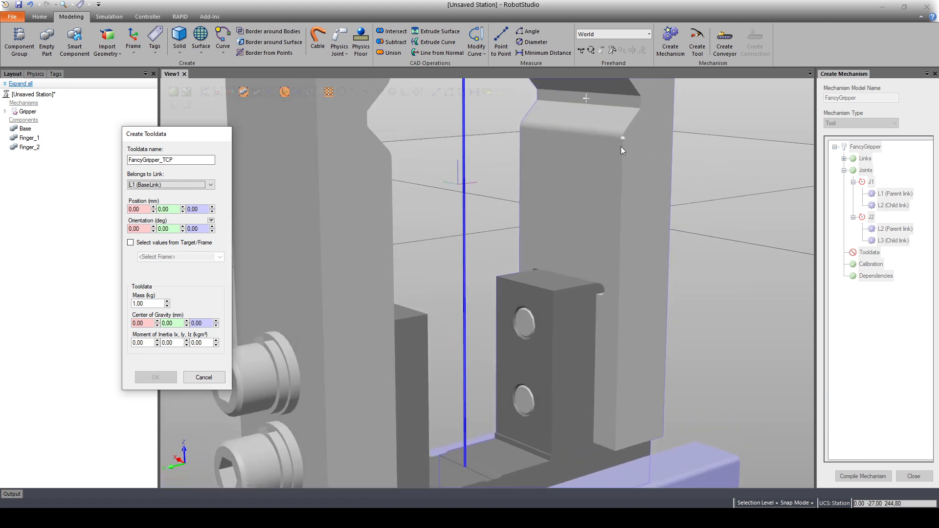
pyautogui.keyDown('ctrl'); pyautogui.moveTo(621, 146); pyautogui.dragTo(621, 166); pyautogui.keyUp('ctrl')
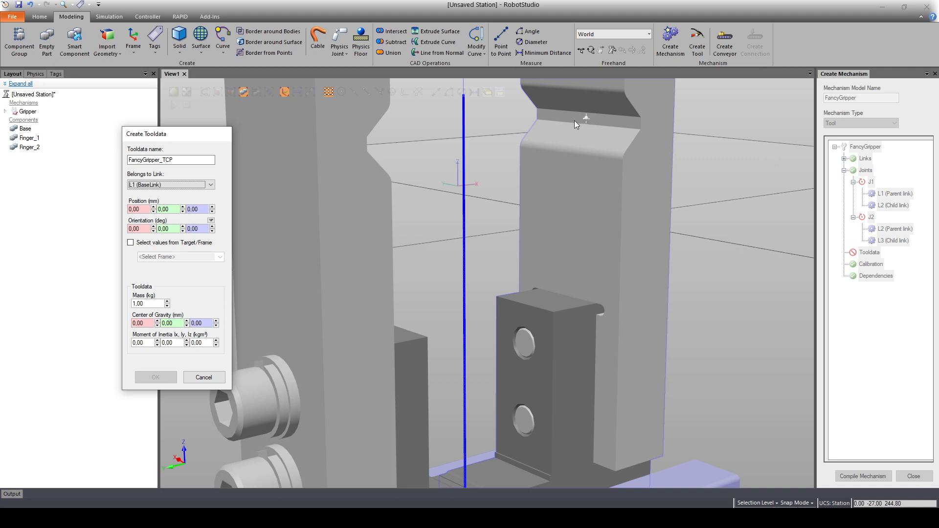
pyautogui.keyDown('ctrl'); pyautogui.keyDown('shift'); pyautogui.moveTo(574, 120); pyautogui.dragTo(597, 146); pyautogui.keyUp('shift'); pyautogui.keyUp('ctrl')
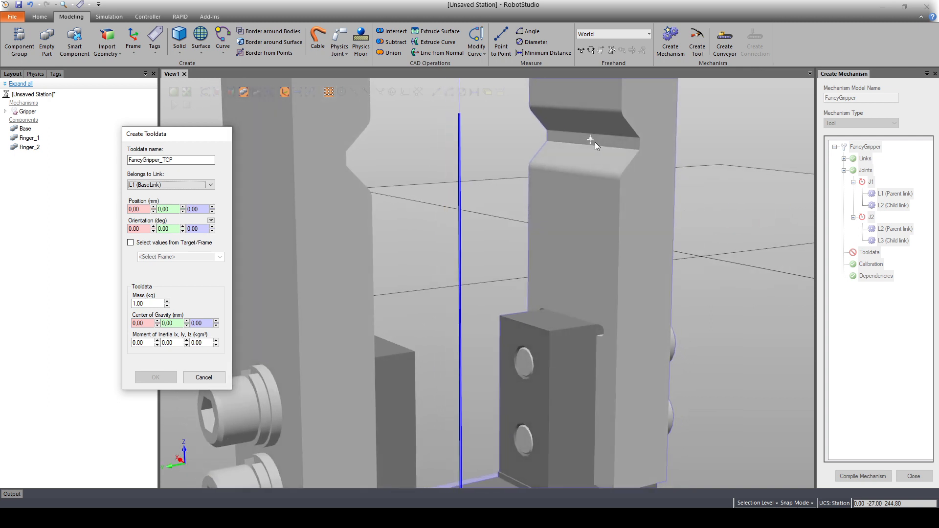
pyautogui.click(595, 142)
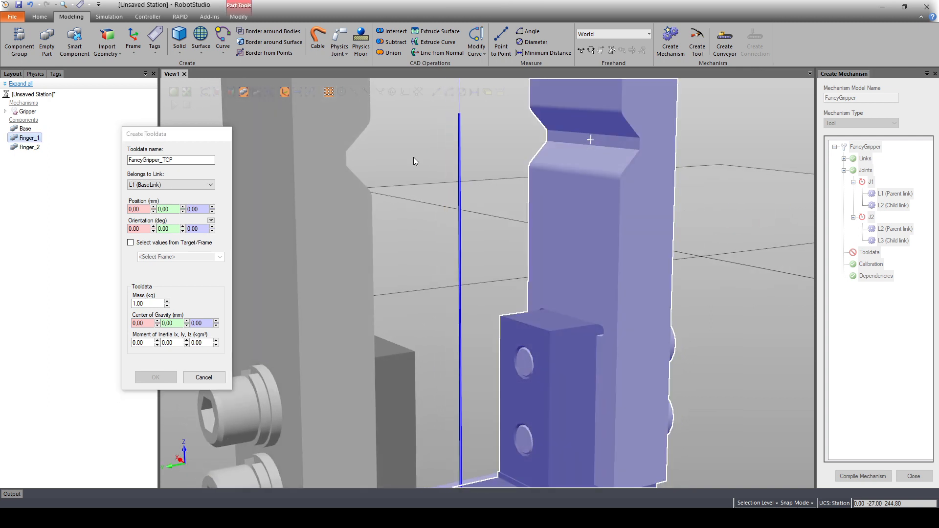
pyautogui.click(156, 210)
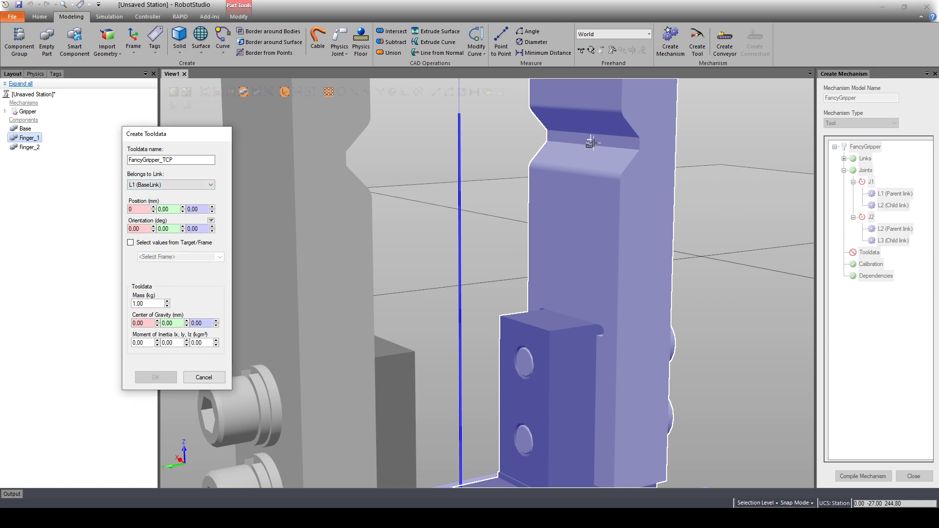
pyautogui.scroll(2, 593, 142)
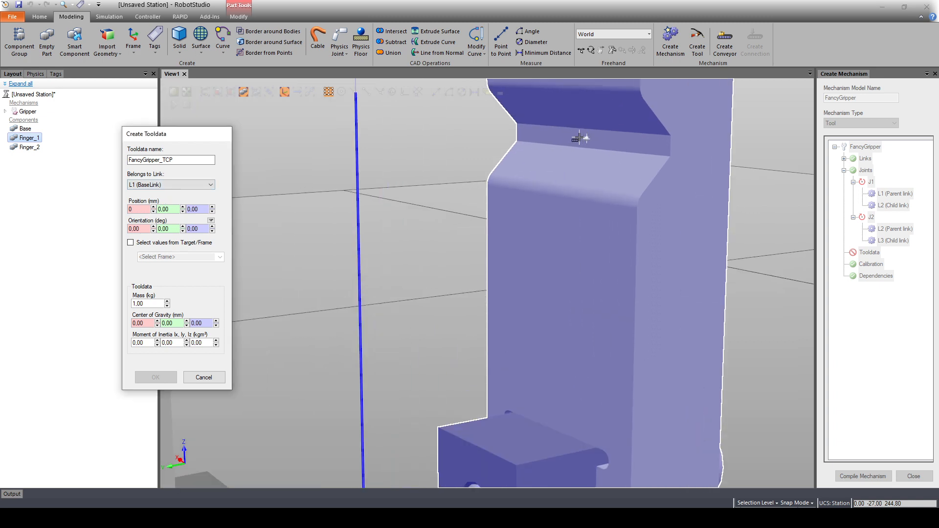
pyautogui.click(328, 92)
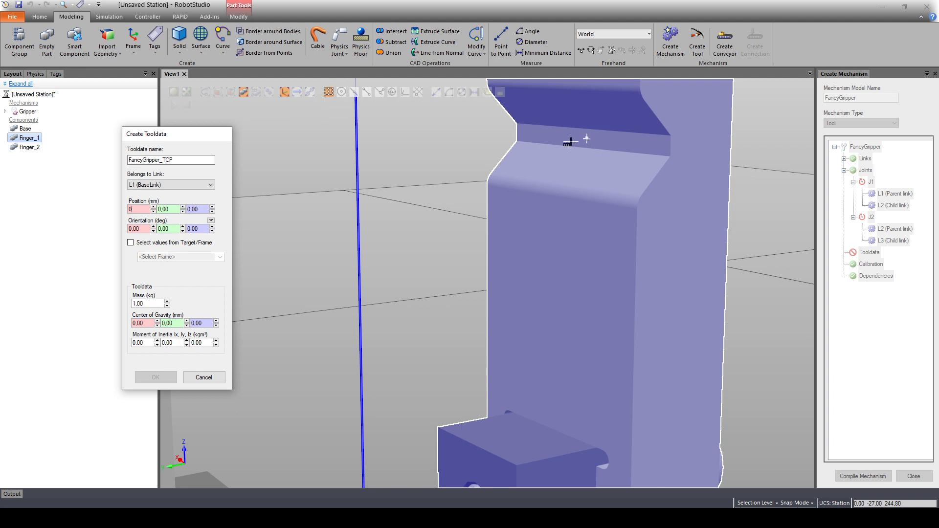
pyautogui.click(585, 139)
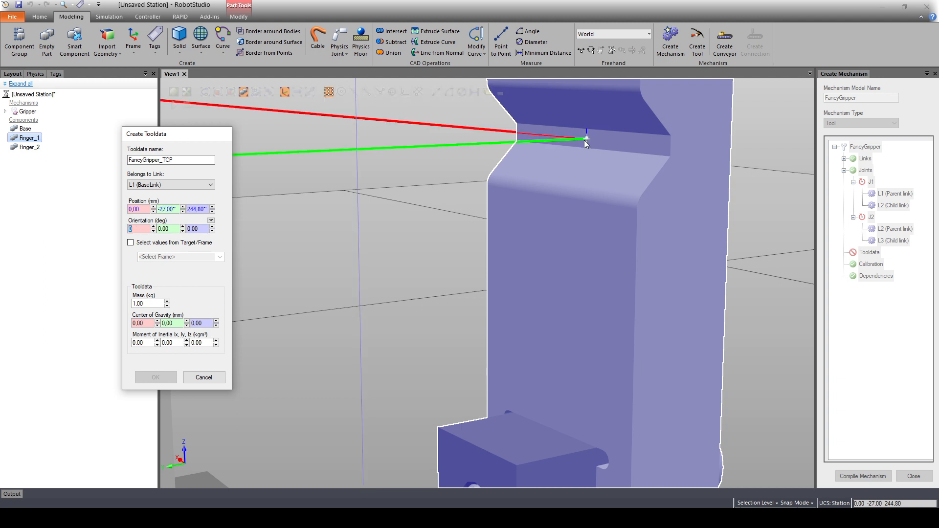
# - Set the tooldata's Y position to 0 mm to center the TCP between the fingers, and check its frame from several angles
pyautogui.scroll(-3, 583, 139)
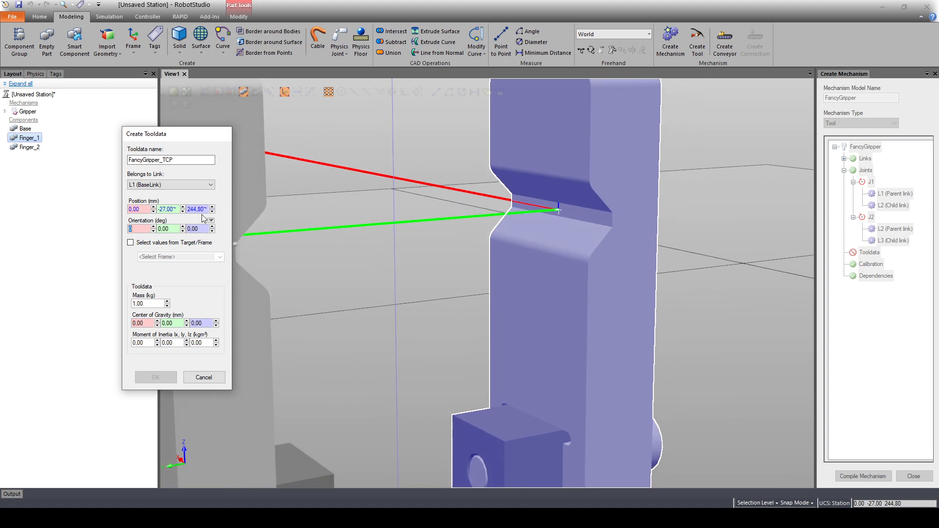
pyautogui.keyDown('ctrl'); pyautogui.keyDown('shift'); pyautogui.moveTo(567, 210); pyautogui.dragTo(562, 209); pyautogui.keyUp('shift'); pyautogui.keyUp('ctrl')
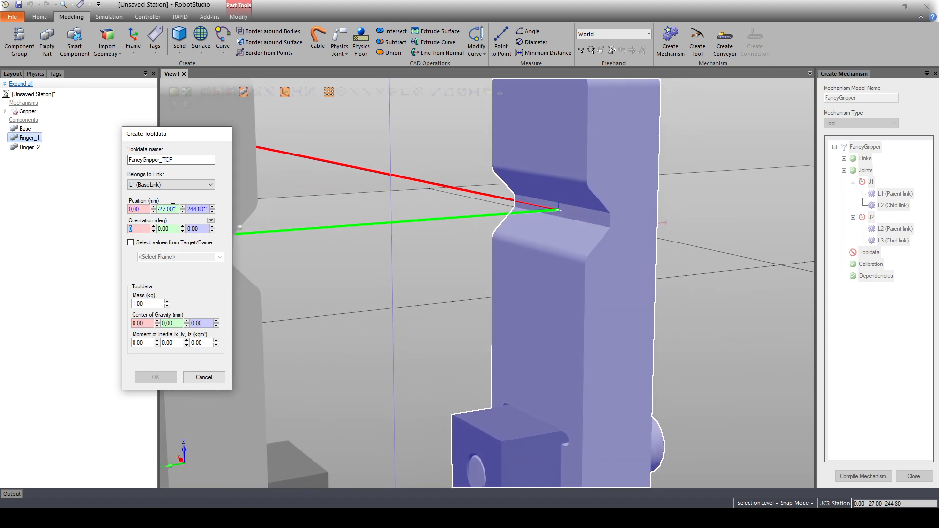
pyautogui.click(169, 209)
pyautogui.doubleClick(167, 210)
pyautogui.press('BackSpace')
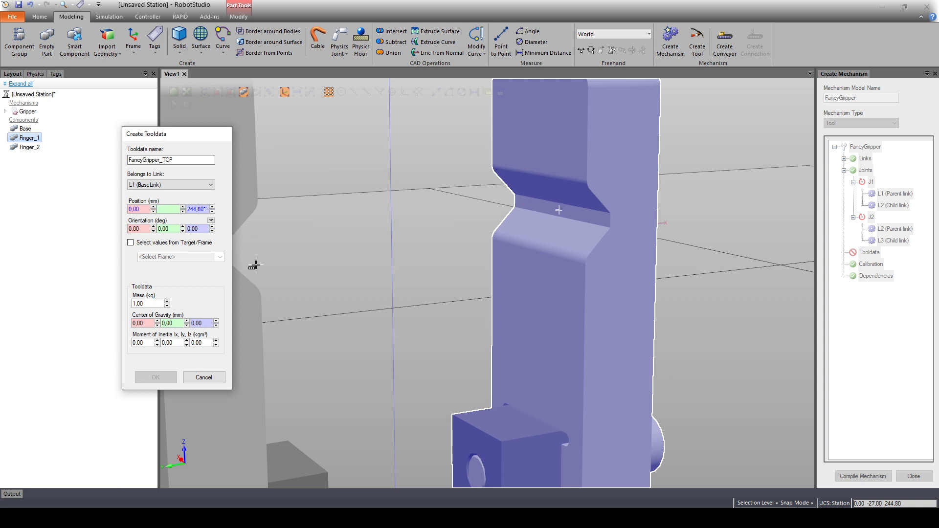
pyautogui.write('0')
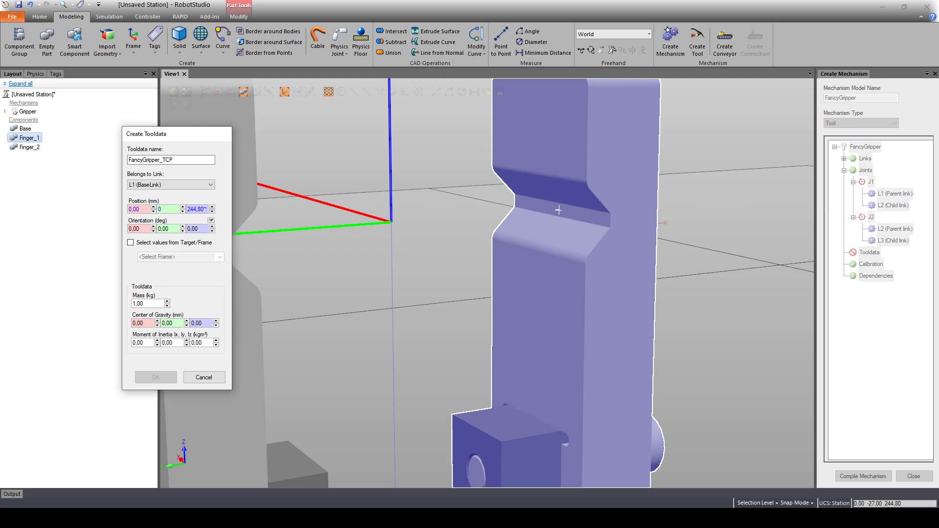
pyautogui.keyDown('ctrl'); pyautogui.keyDown('shift'); pyautogui.moveTo(308, 222); pyautogui.dragTo(419, 252); pyautogui.keyUp('shift'); pyautogui.keyUp('ctrl')
pyautogui.scroll(-3, 427, 420)
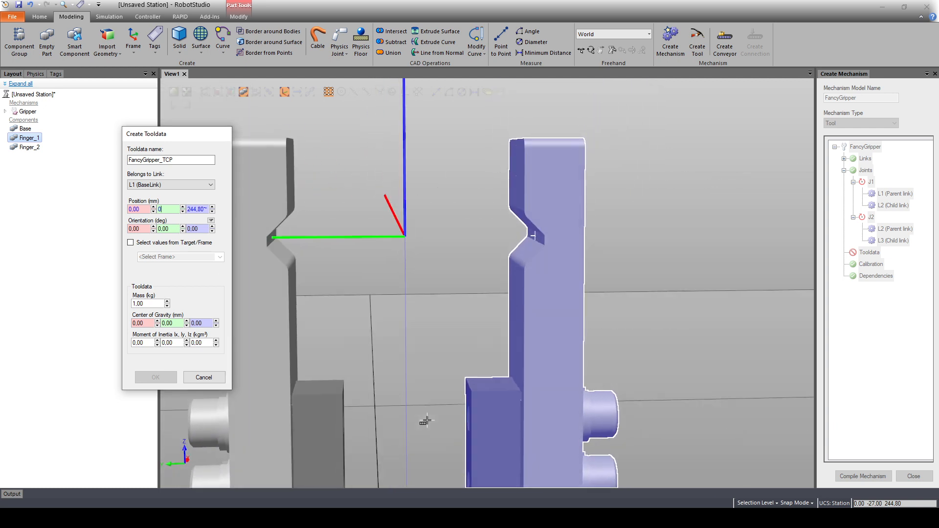
pyautogui.keyDown('ctrl'); pyautogui.keyDown('shift'); pyautogui.moveTo(426, 420); pyautogui.dragTo(179, 273); pyautogui.keyUp('shift'); pyautogui.keyUp('ctrl')
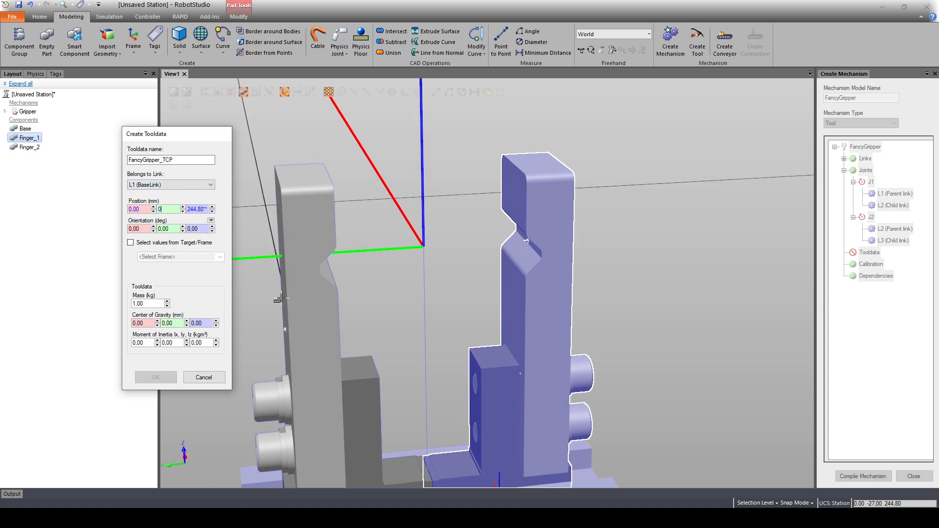
# - Move the Create Tooldata dialog clear of the gripper, switch to the FYP station and open its Gripper mechanism for modification
pyautogui.moveTo(203, 140); pyautogui.dragTo(773, 152)
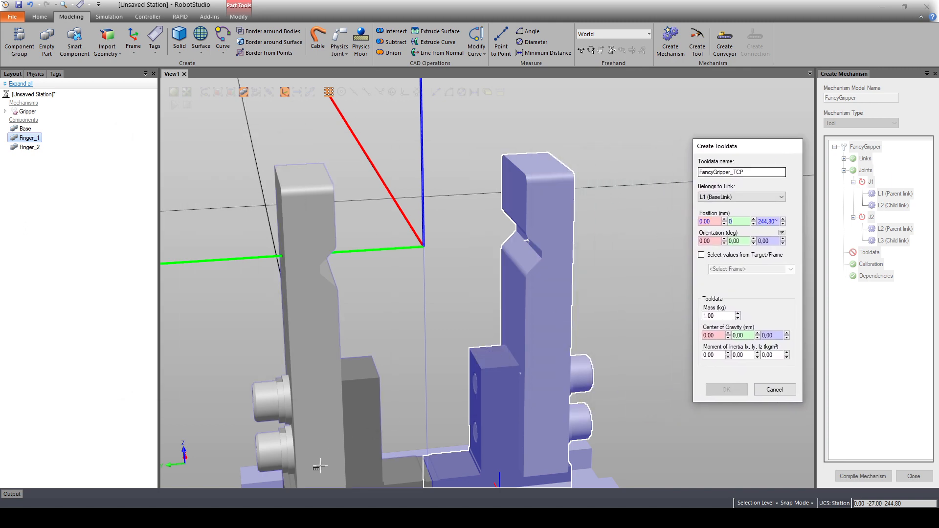
pyautogui.moveTo(300, 518)
pyautogui.click(280, 504)
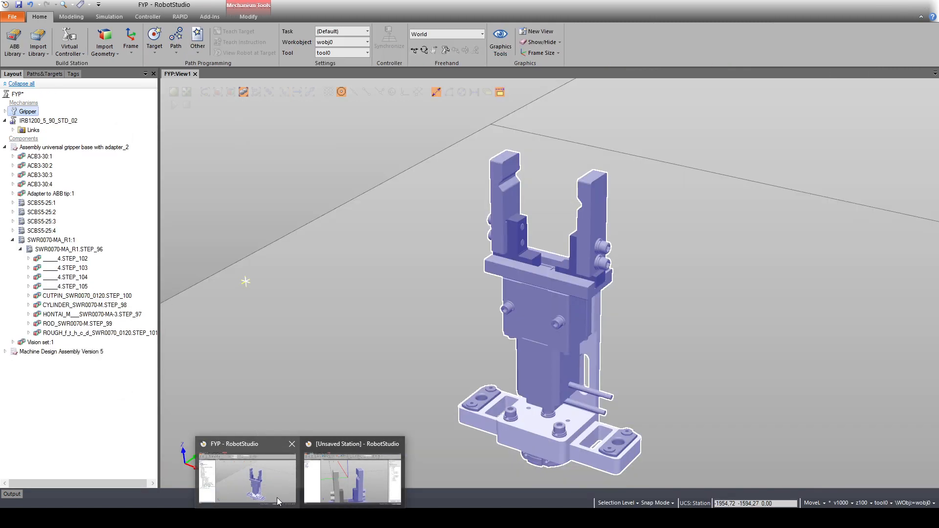
pyautogui.click(274, 493)
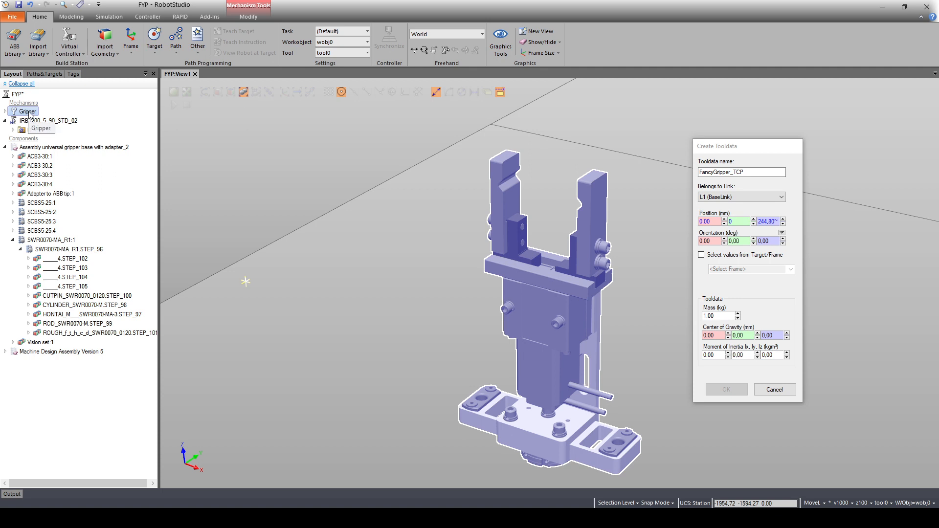
pyautogui.rightClick(28, 113)
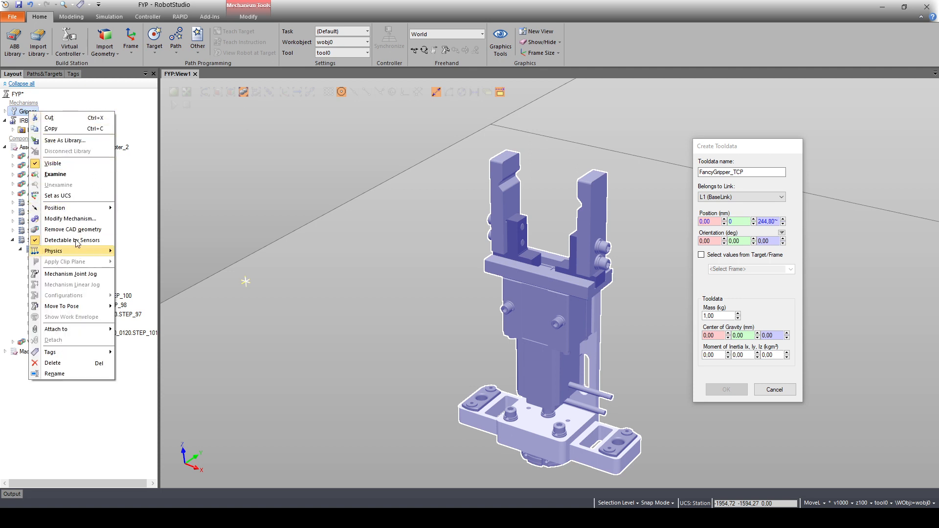
pyautogui.moveTo(74, 207)
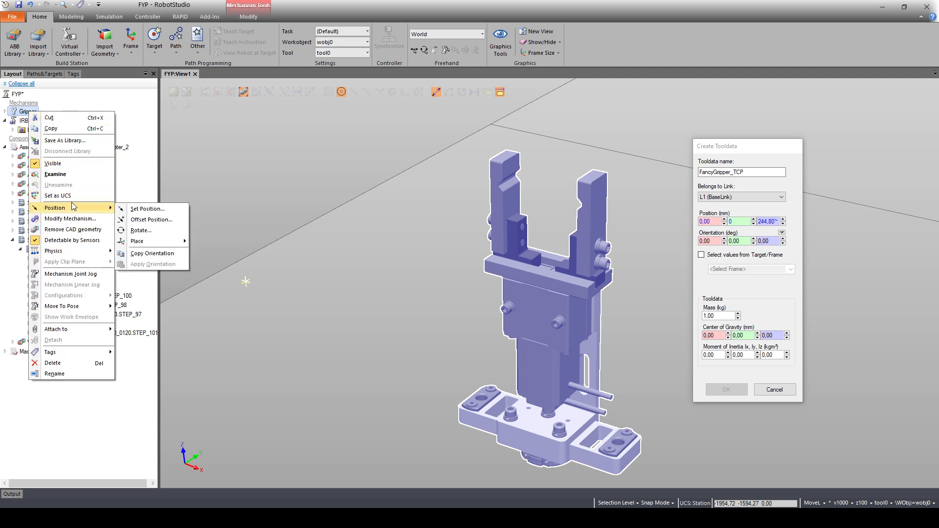
pyautogui.click(89, 220)
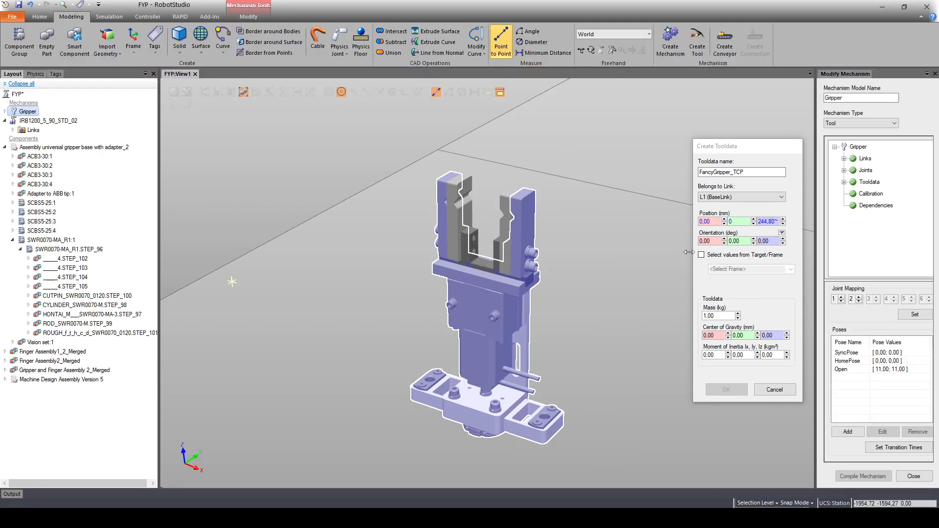
# - Open the existing Gripper tooldata in the FYP station and examine its mass and center of gravity values
pyautogui.doubleClick(869, 182)
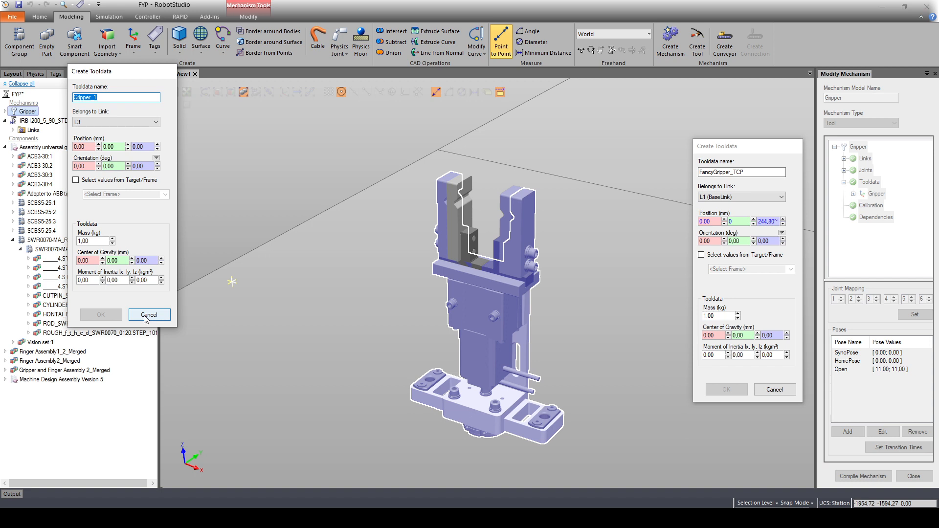
pyautogui.click(146, 315)
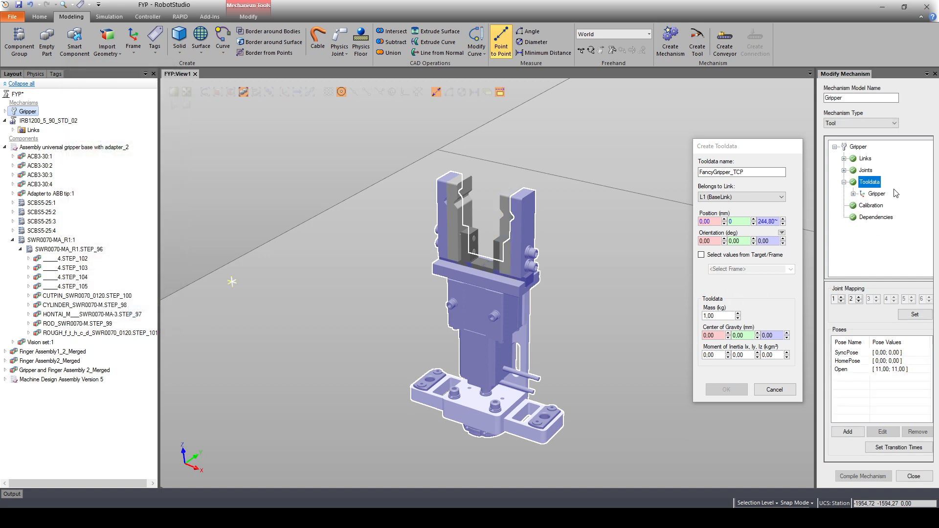
pyautogui.click(853, 193)
pyautogui.click(878, 205)
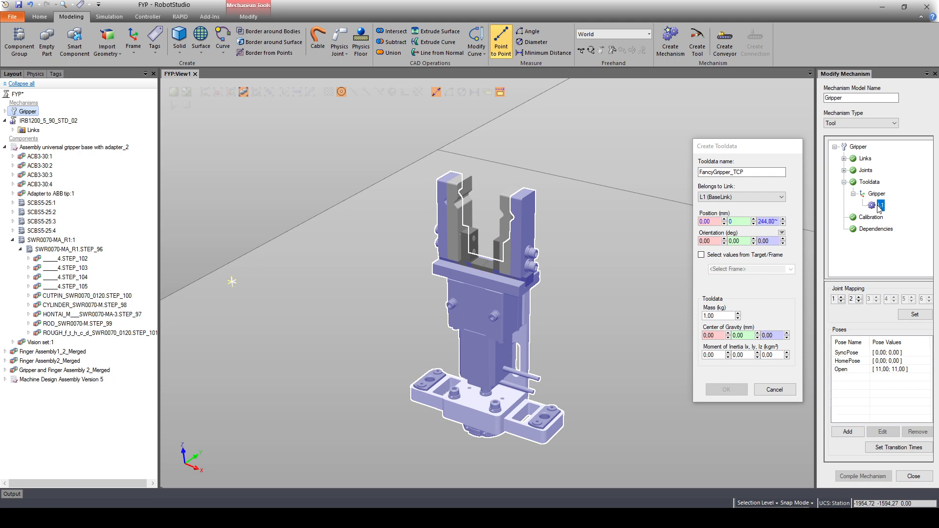
pyautogui.click(875, 217)
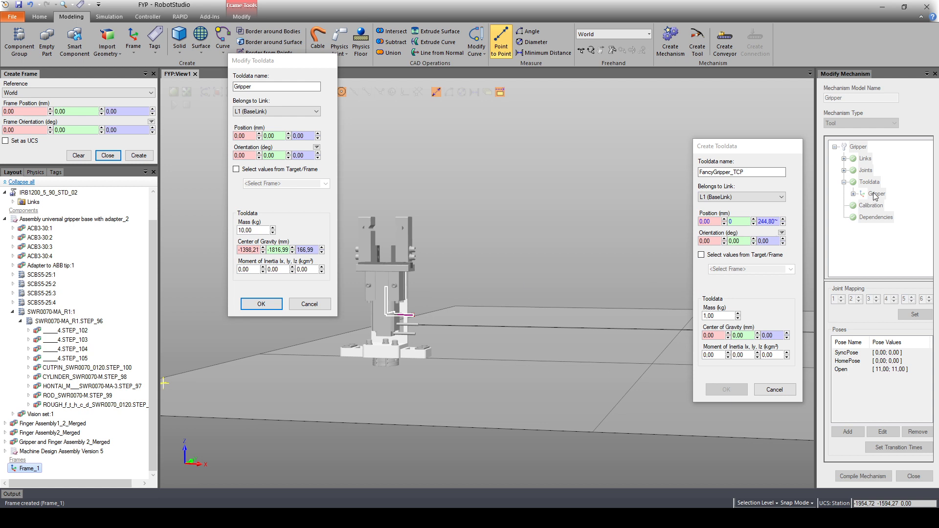
pyautogui.scroll(5, 357, 329)
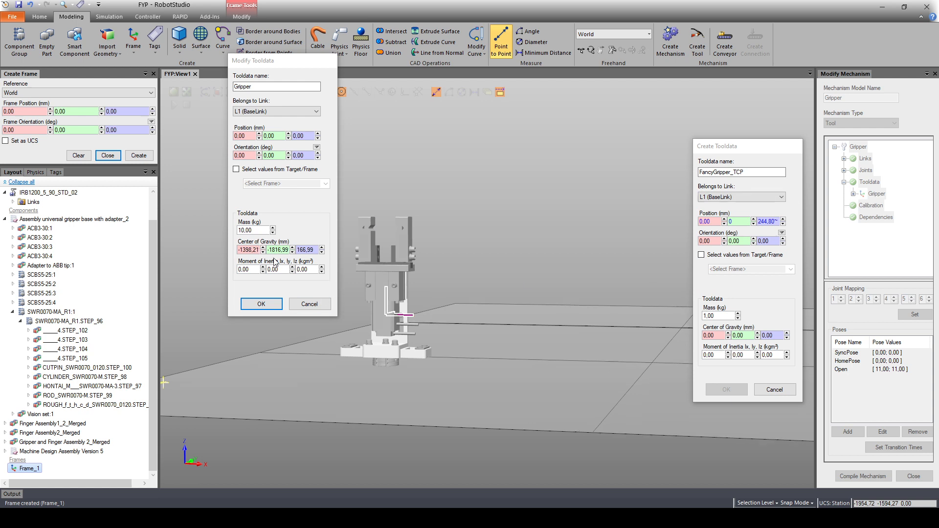
# - Examine the existing Gripper's height, pick out the Z center of gravity in its tooldata, and cancel the tooldata modification
pyautogui.keyDown('ctrl'); pyautogui.moveTo(350, 333); pyautogui.dragTo(433, 331); pyautogui.keyUp('ctrl')
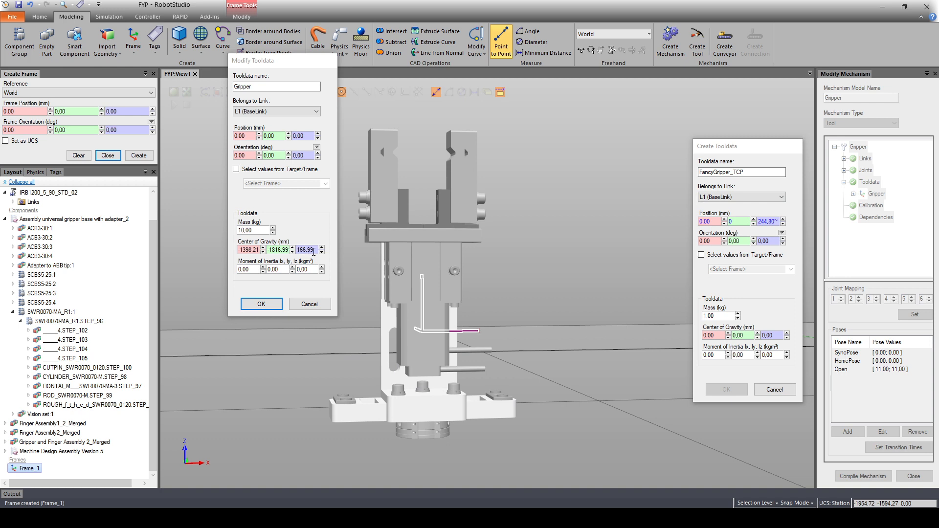
pyautogui.moveTo(314, 251); pyautogui.dragTo(299, 257)
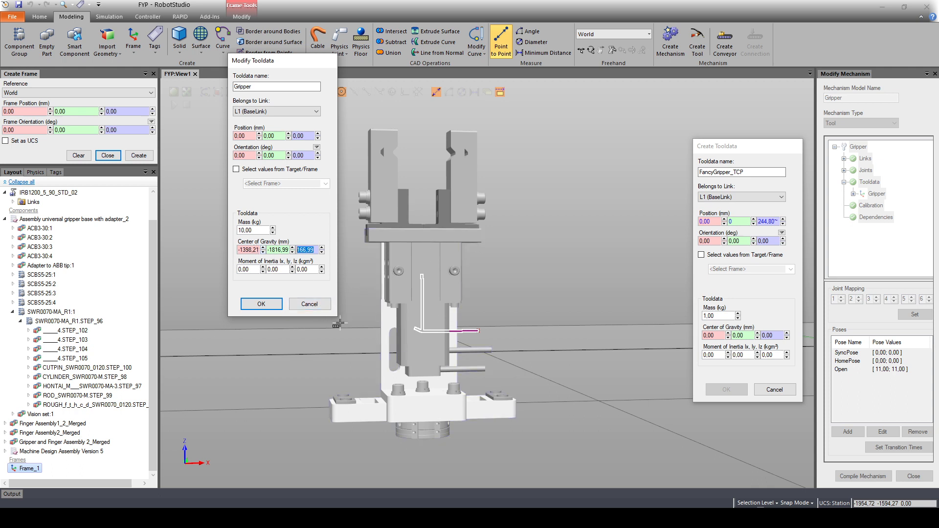
pyautogui.click(309, 304)
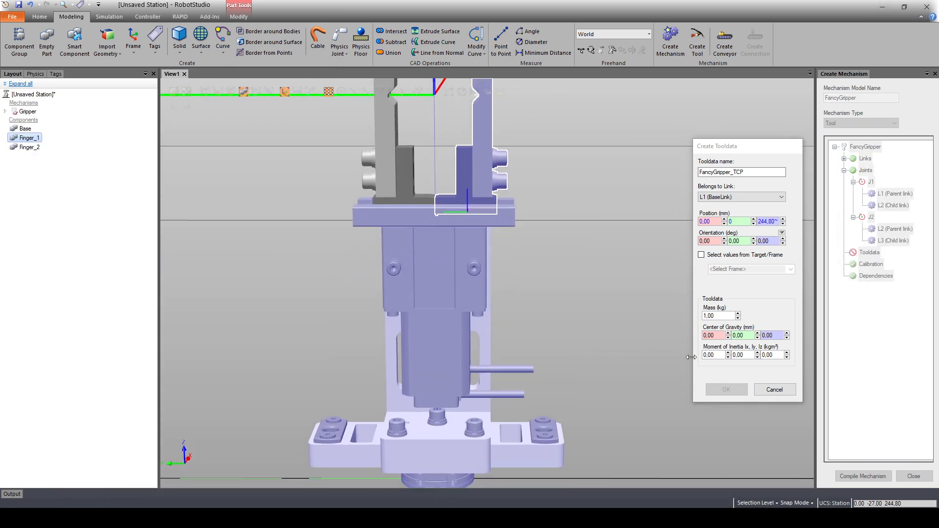
# - Set the FancyGripper_TCP center of gravity Z to 166.99 mm and mass to 10 kg, and create the tooldata
pyautogui.click(775, 338)
pyautogui.write('166,99')
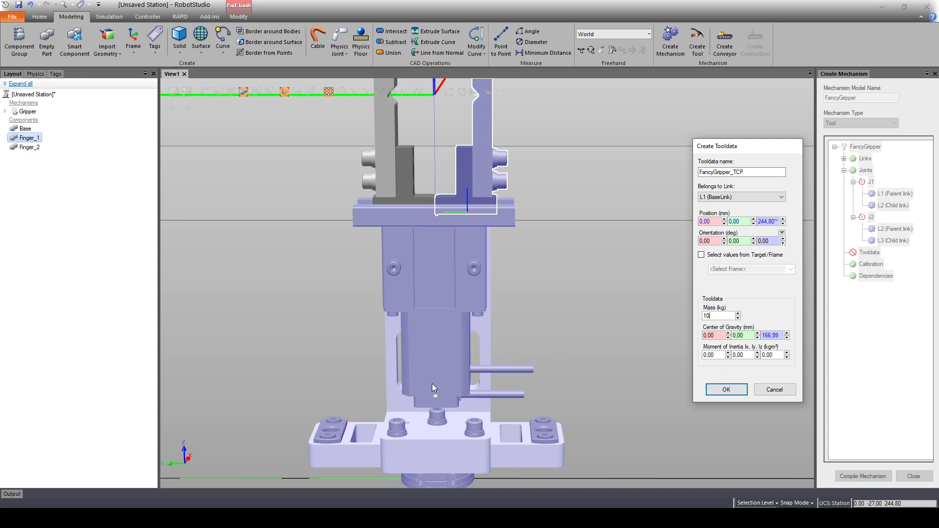
pyautogui.click(732, 388)
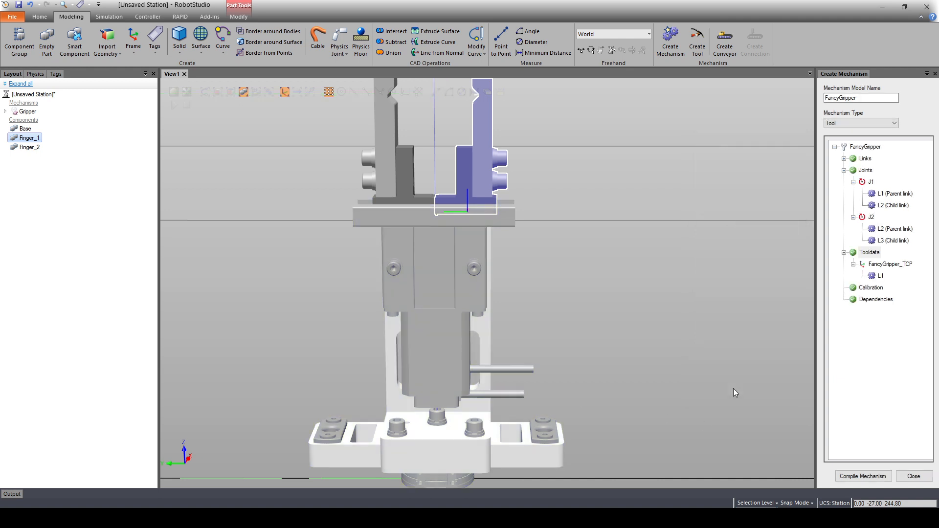
# - Reopen the FancyGripper_TCP tooldata for modification and check its frame between the fingers from several angles
pyautogui.scroll(-2, 691, 285)
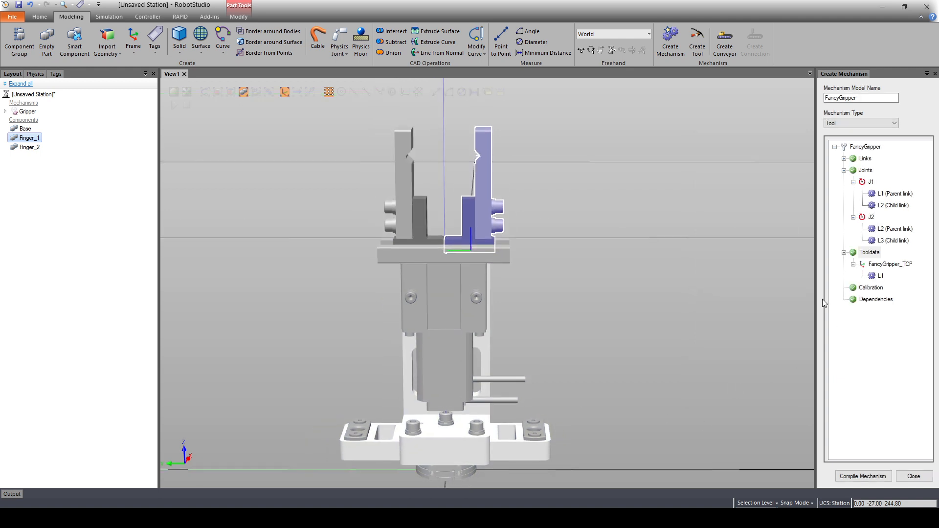
pyautogui.click(879, 275)
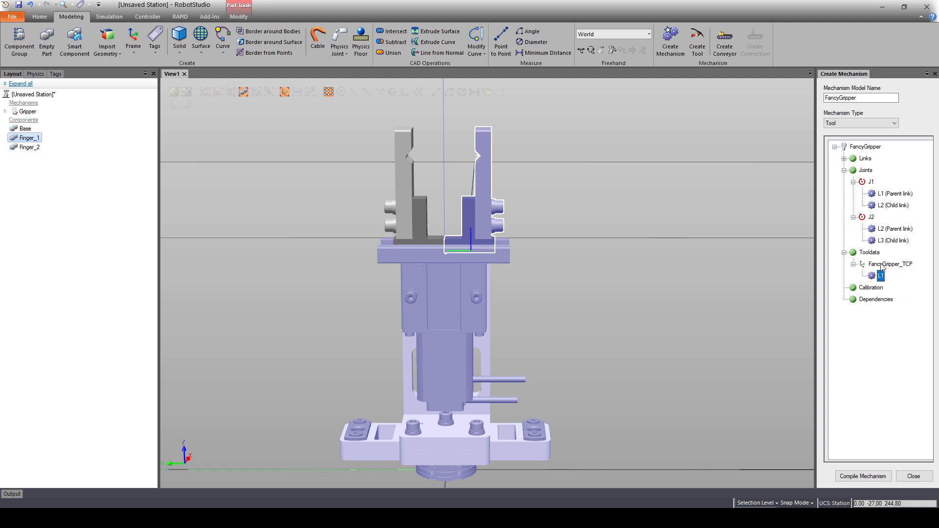
pyautogui.doubleClick(882, 266)
pyautogui.scroll(3, 591, 188)
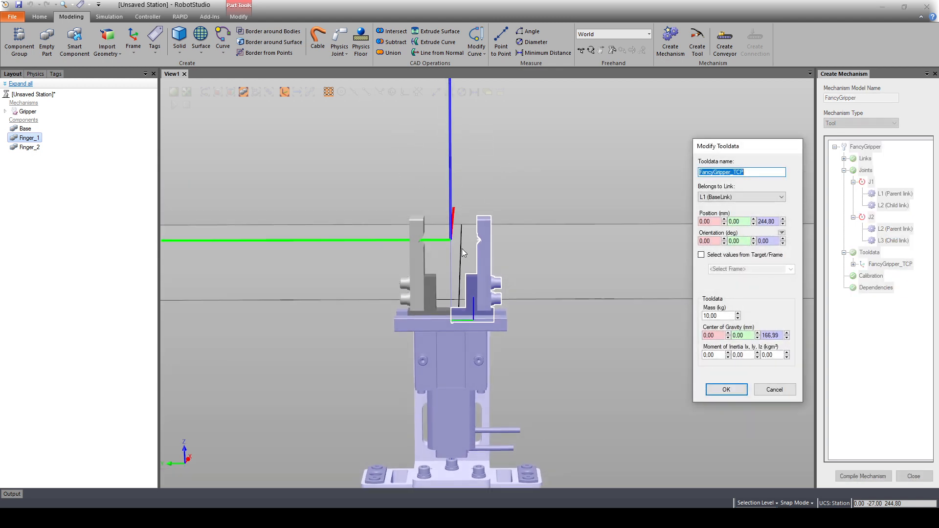
pyautogui.keyDown('ctrl'); pyautogui.keyDown('shift'); pyautogui.moveTo(462, 248); pyautogui.dragTo(342, 440); pyautogui.keyUp('shift'); pyautogui.keyUp('ctrl')
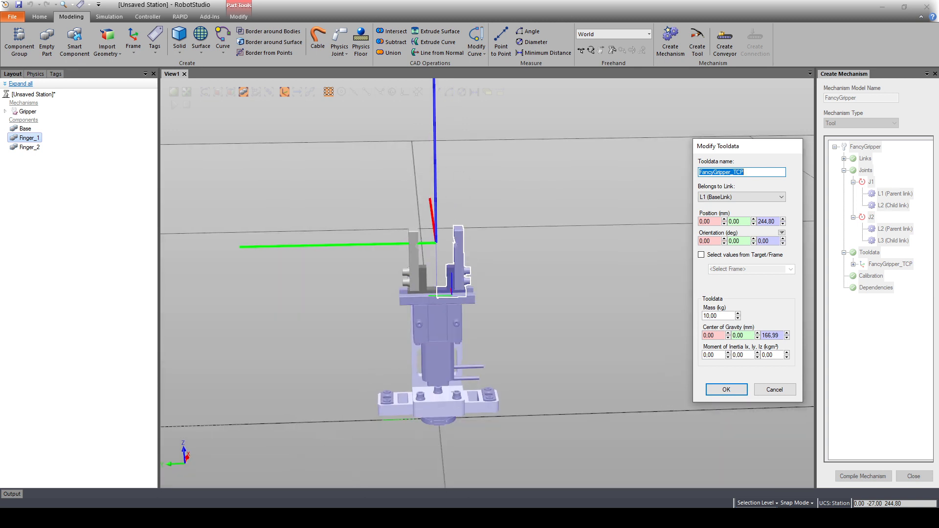
# - Switch to the FYP station and examine the flange frame of the IRB1200_5_90_STD_02 robot from several angles
pyautogui.moveTo(301, 518)
pyautogui.click(246, 472)
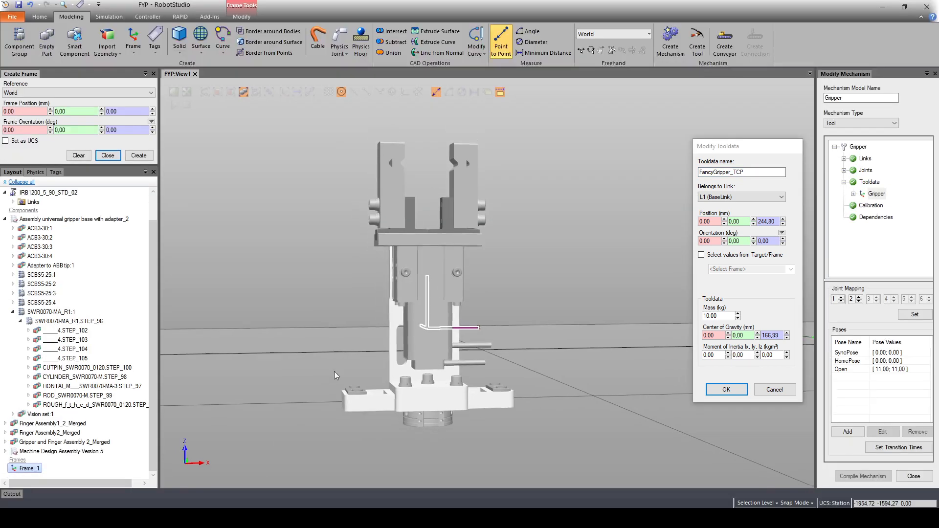
pyautogui.scroll(-3, 350, 369)
pyautogui.scroll(1, 22, 228)
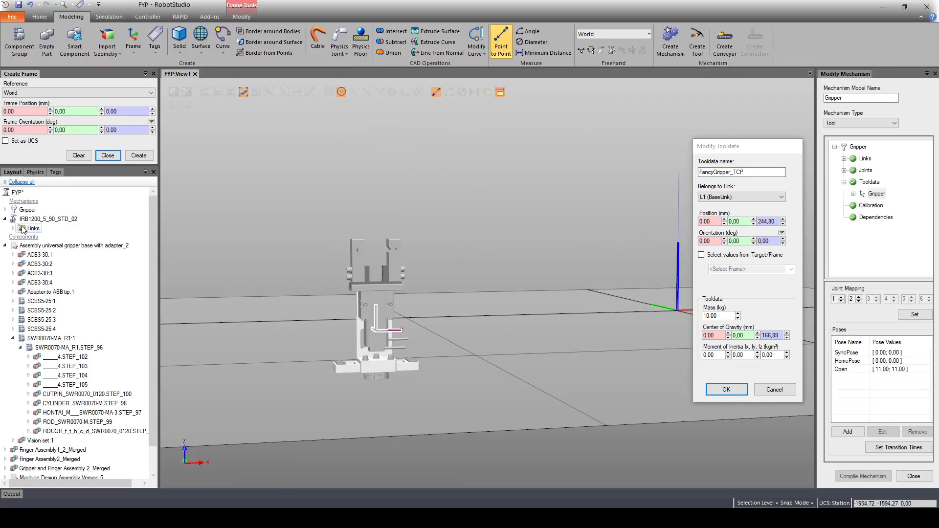
pyautogui.click(25, 220)
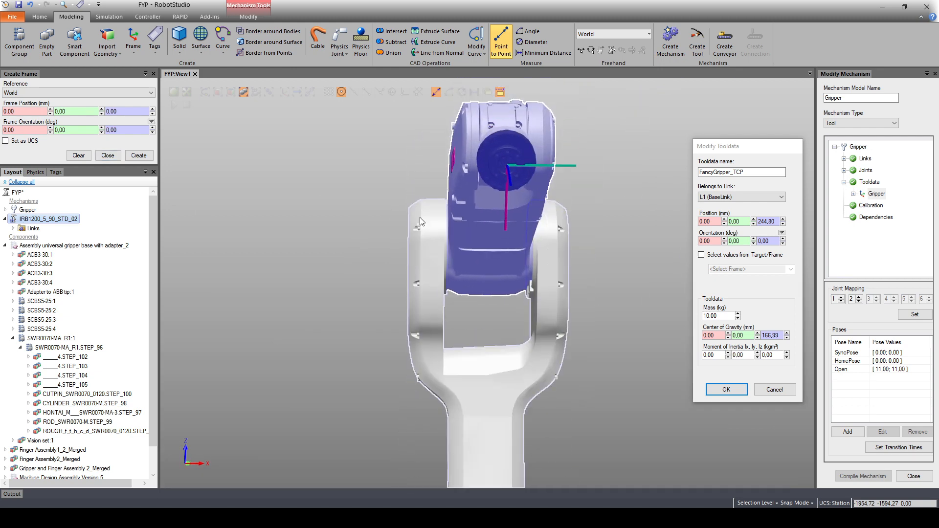
pyautogui.keyDown('ctrl'); pyautogui.keyDown('shift'); pyautogui.moveTo(419, 217); pyautogui.dragTo(603, 273); pyautogui.keyUp('shift'); pyautogui.keyUp('ctrl')
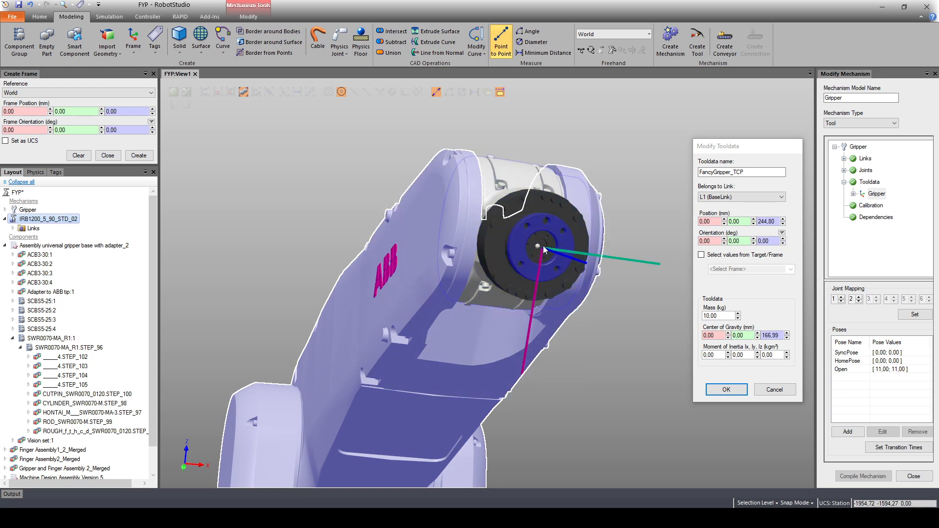
pyautogui.keyDown('ctrl'); pyautogui.keyDown('shift'); pyautogui.moveTo(602, 257); pyautogui.dragTo(639, 265); pyautogui.keyUp('shift'); pyautogui.keyUp('ctrl')
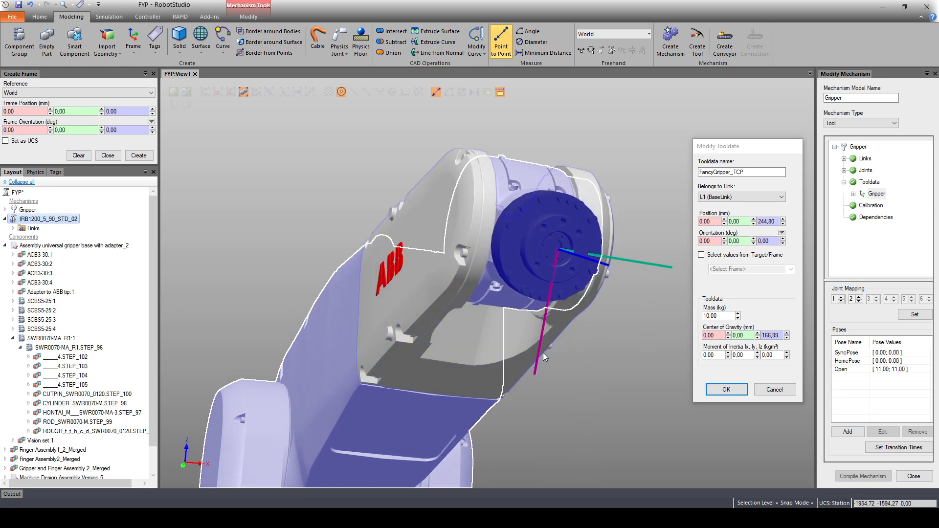
pyautogui.keyDown('ctrl'); pyautogui.keyDown('shift'); pyautogui.moveTo(536, 375); pyautogui.dragTo(421, 363); pyautogui.keyUp('shift'); pyautogui.keyUp('ctrl')
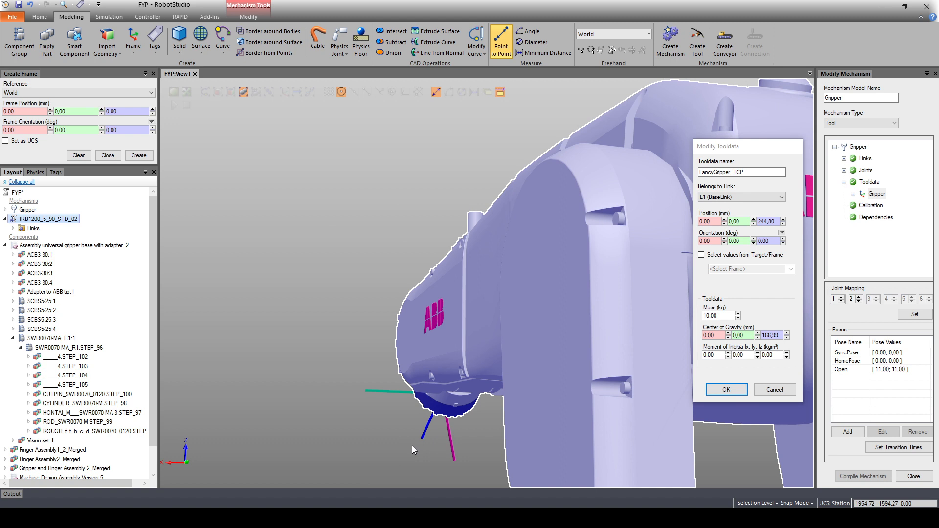
# - Compare the gripper's mounting frame in the unsaved station with the robot's flange frame in the FYP station
pyautogui.click(300, 519)
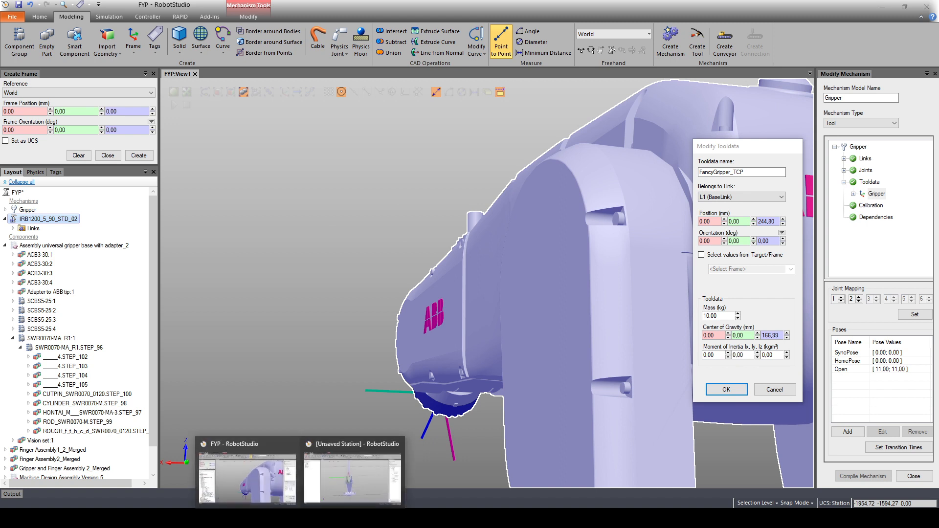
pyautogui.click(330, 500)
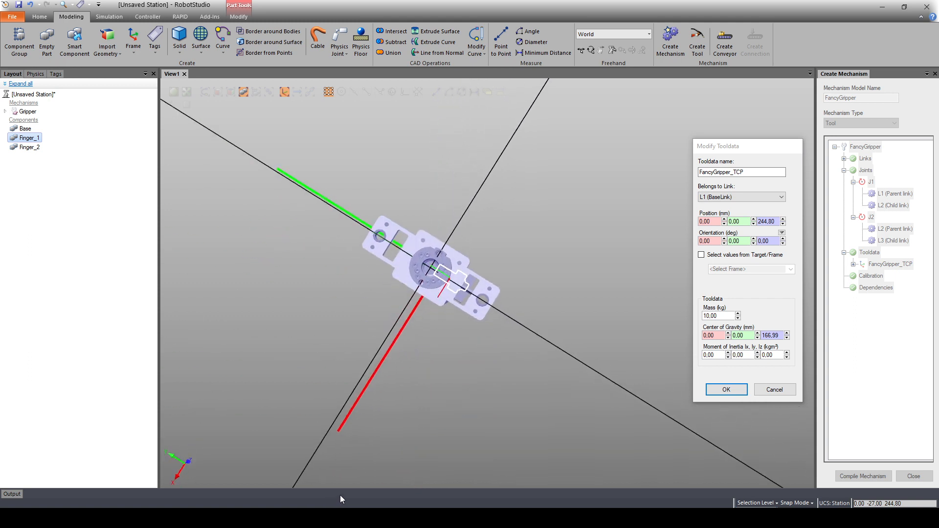
pyautogui.keyDown('ctrl'); pyautogui.keyDown('shift'); pyautogui.moveTo(400, 460); pyautogui.dragTo(403, 451); pyautogui.keyUp('shift'); pyautogui.keyUp('ctrl')
pyautogui.moveTo(299, 519)
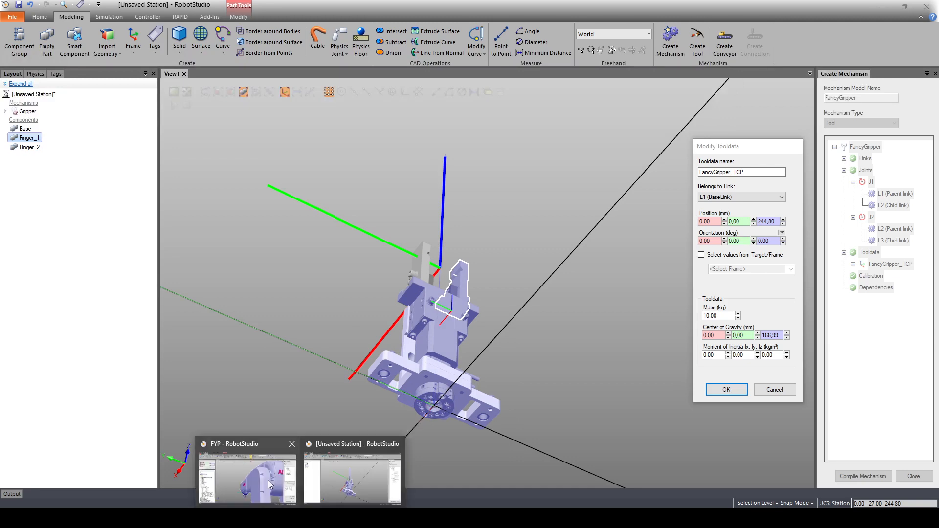
pyautogui.click(287, 482)
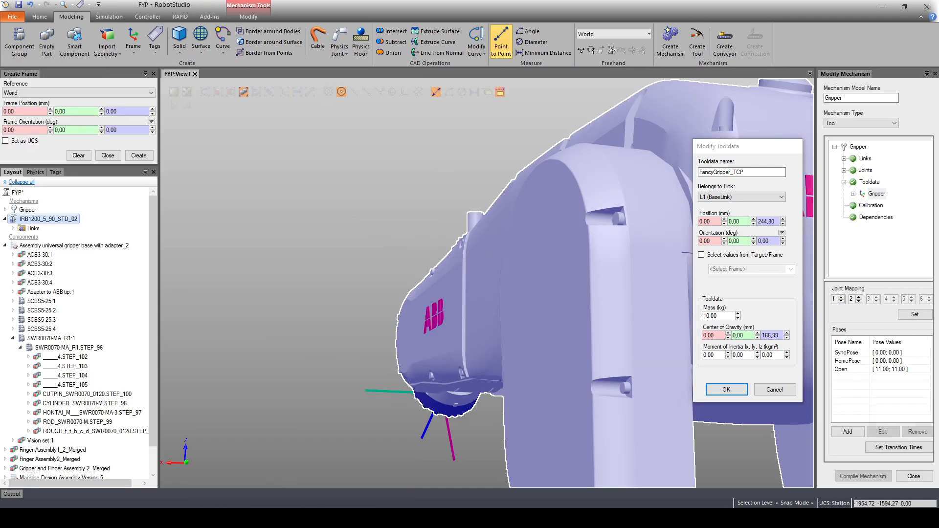
pyautogui.click(336, 486)
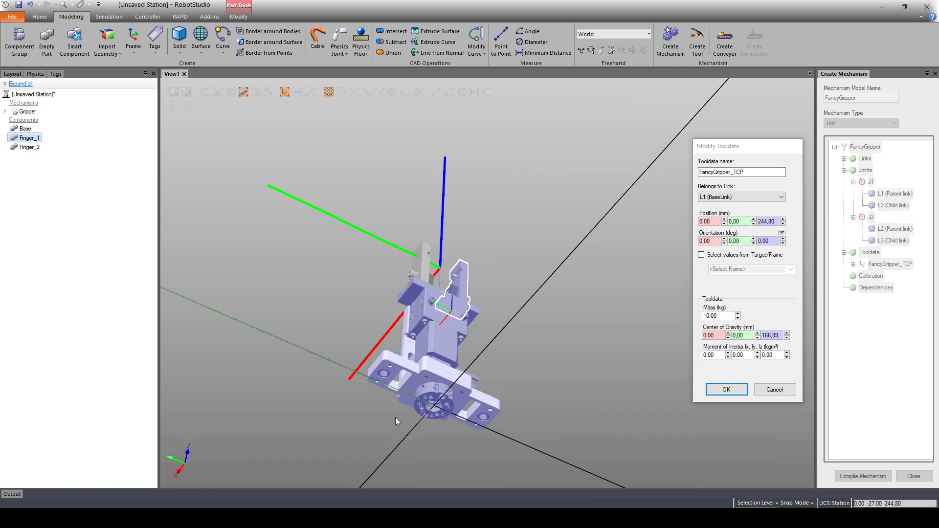
# - Inspect the gripper's mounting flange up close and close the FancyGripper_TCP tooldata without changing it
pyautogui.click(584, 275)
pyautogui.scroll(3, 479, 279)
pyautogui.keyDown('ctrl'); pyautogui.keyDown('shift'); pyautogui.moveTo(431, 343); pyautogui.dragTo(471, 309); pyautogui.keyUp('shift'); pyautogui.keyUp('ctrl')
pyautogui.click(767, 390)
pyautogui.scroll(-3, 685, 323)
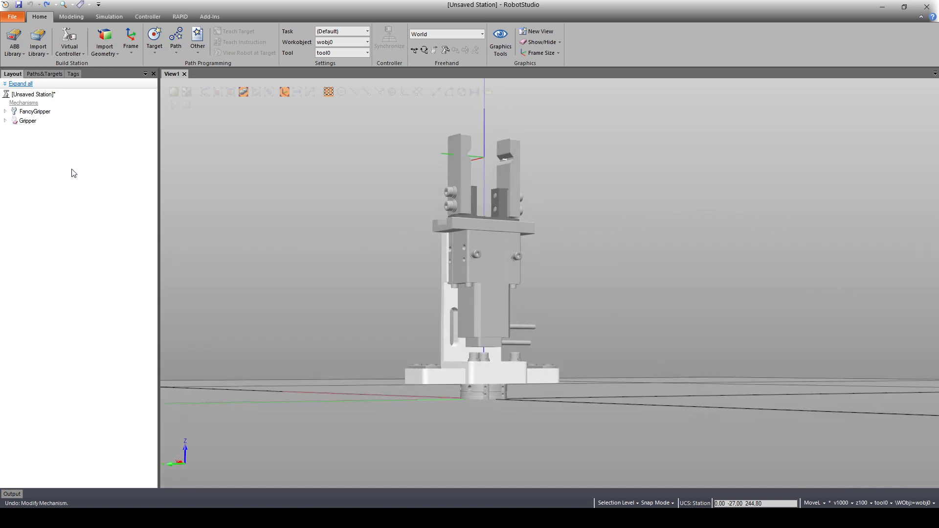
# - Open the compiled FancyGripper mechanism for modification
pyautogui.rightClick(36, 114)
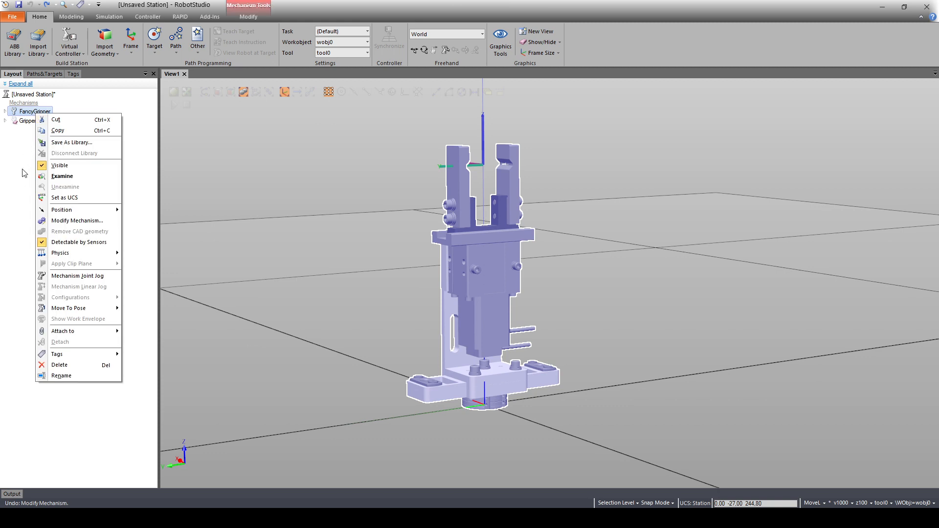
pyautogui.click(235, 269)
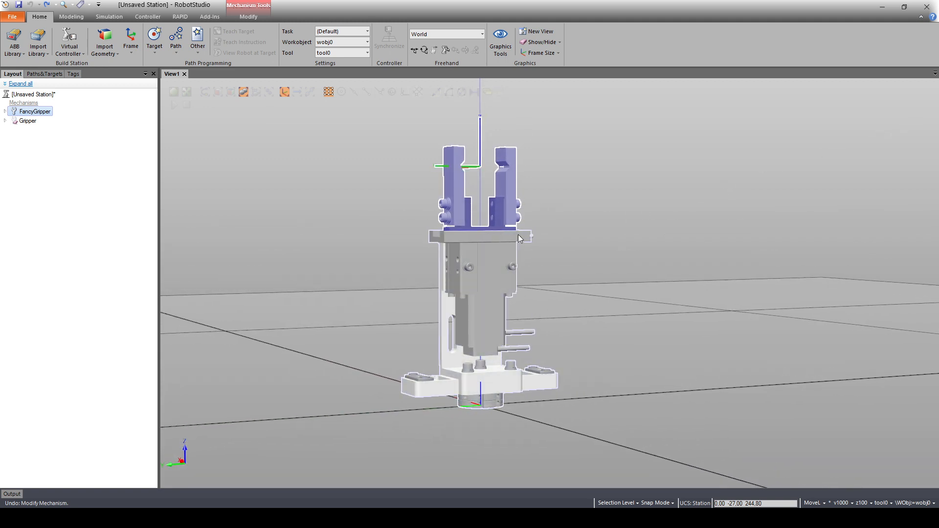
pyautogui.scroll(-2, 519, 230)
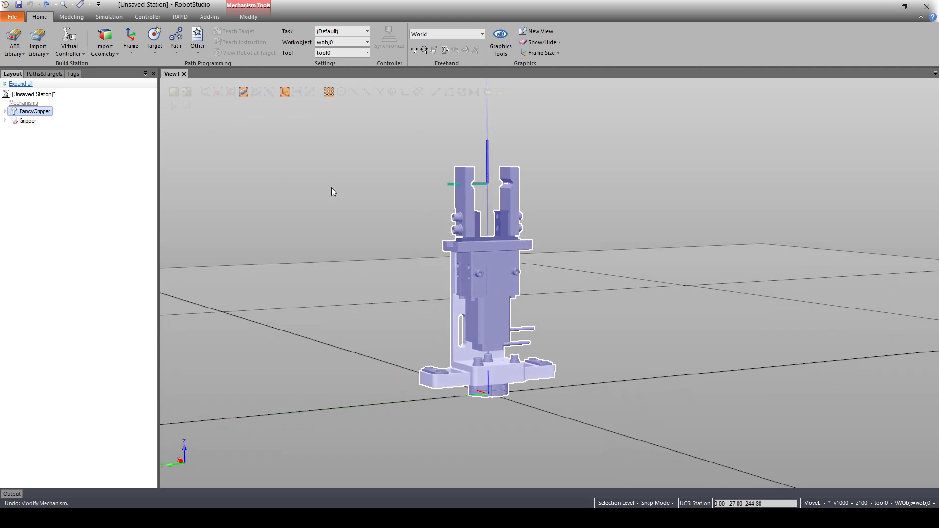
pyautogui.rightClick(37, 114)
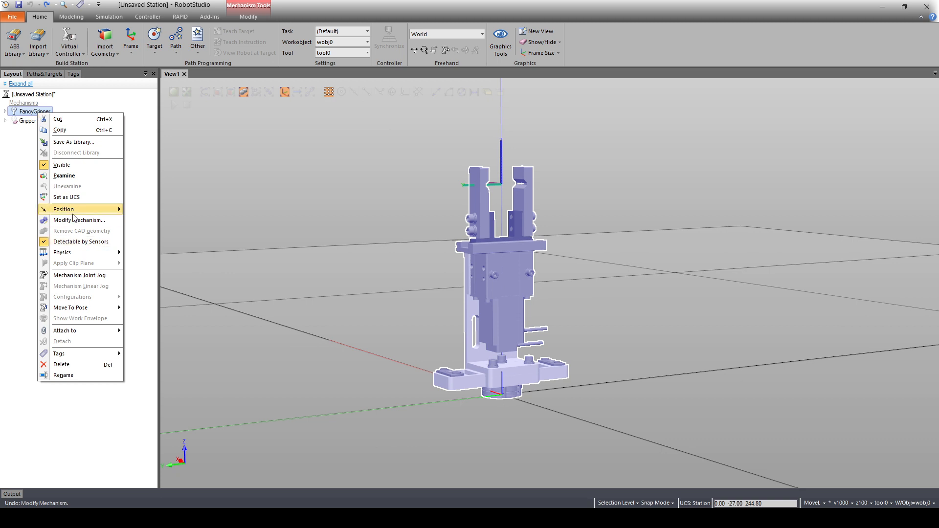
pyautogui.click(30, 190)
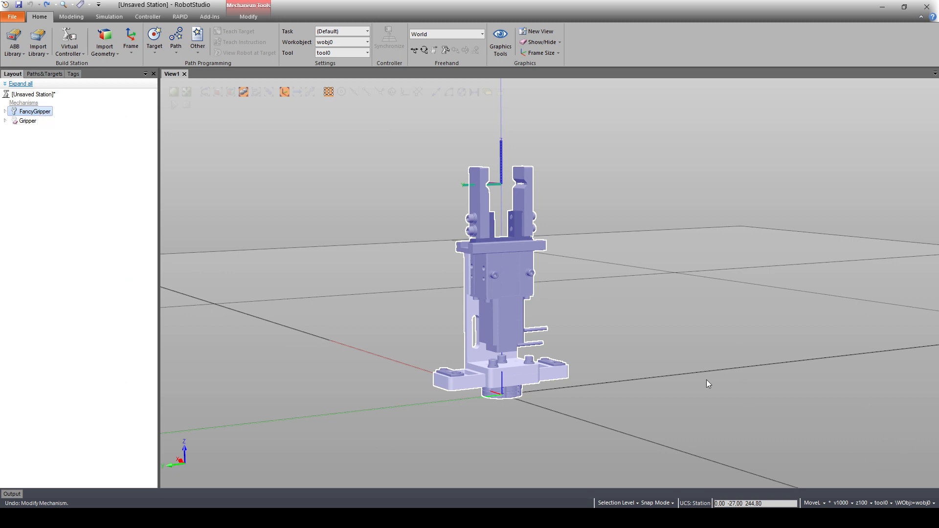
pyautogui.rightClick(20, 113)
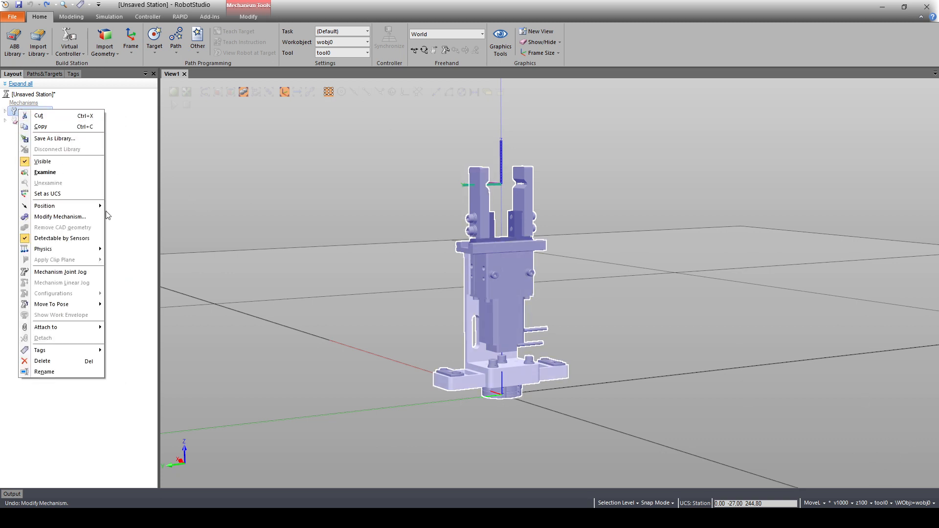
pyautogui.click(59, 212)
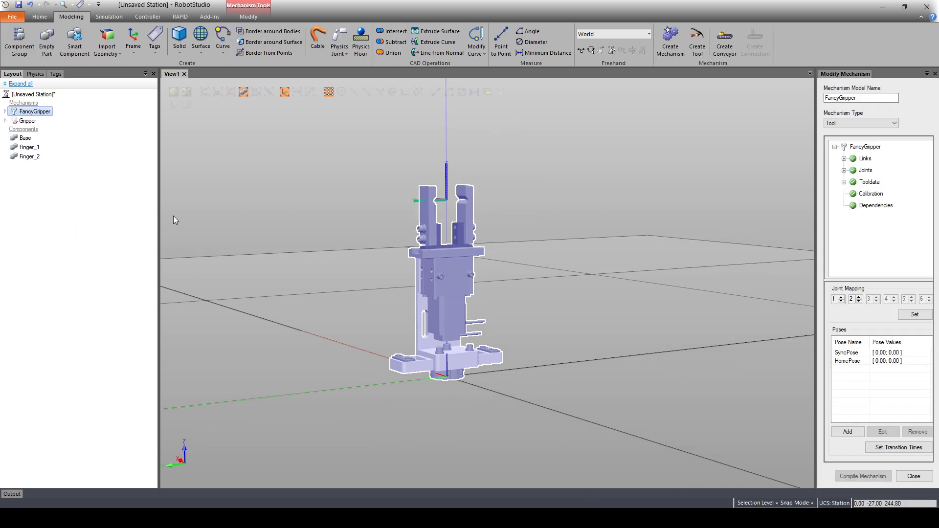
# - Offset the Base, Finger_1 and Finger_2 components together by 81.90 mm along Z in the World reference
pyautogui.click(25, 138)
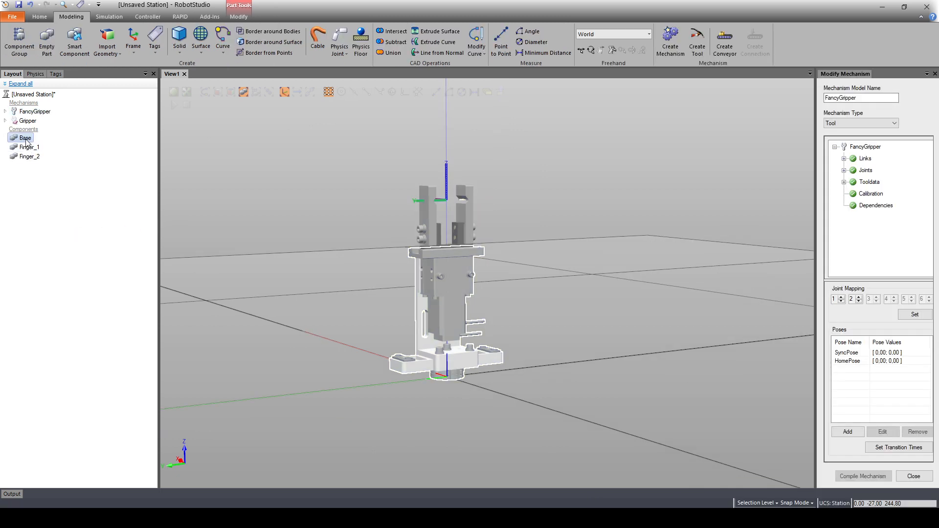
pyautogui.rightClick(26, 141)
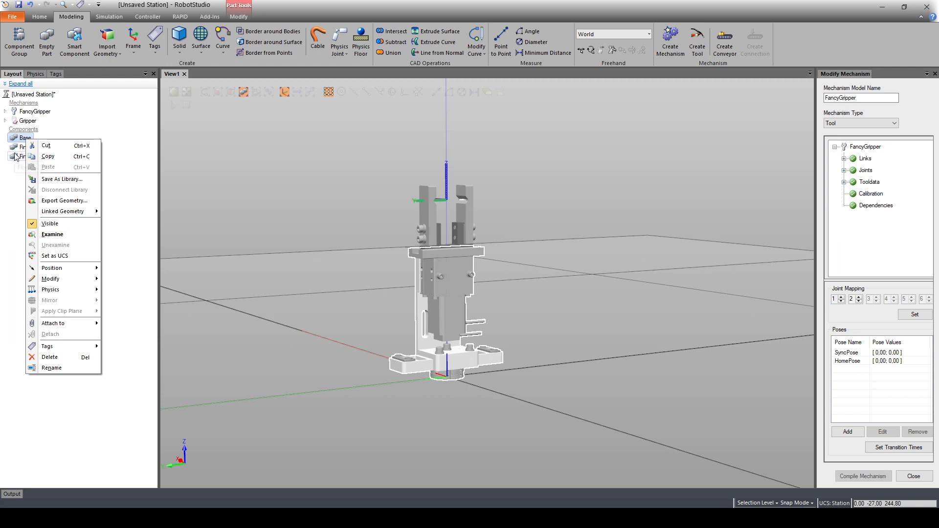
pyautogui.click(14, 154)
pyautogui.click(25, 139)
pyautogui.keyDown('shift'); pyautogui.click(25, 157); pyautogui.keyUp('shift')
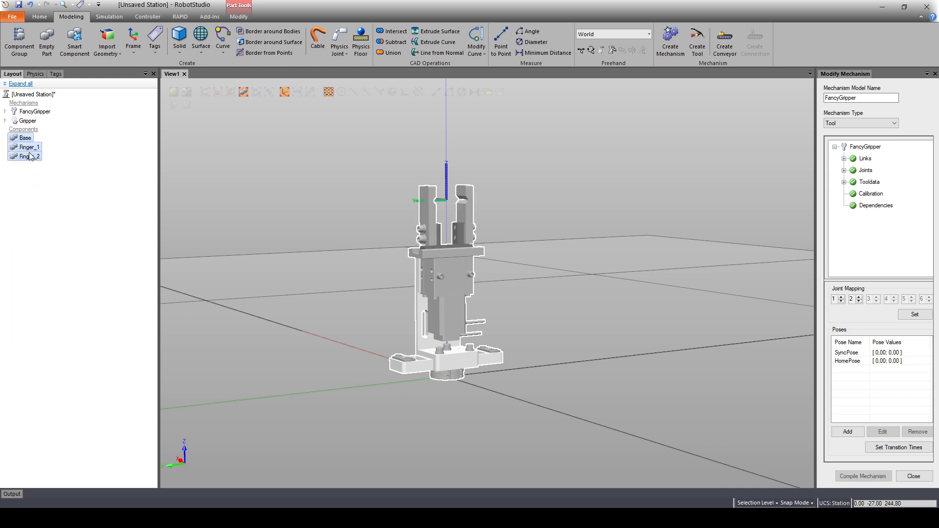
pyautogui.rightClick(30, 149)
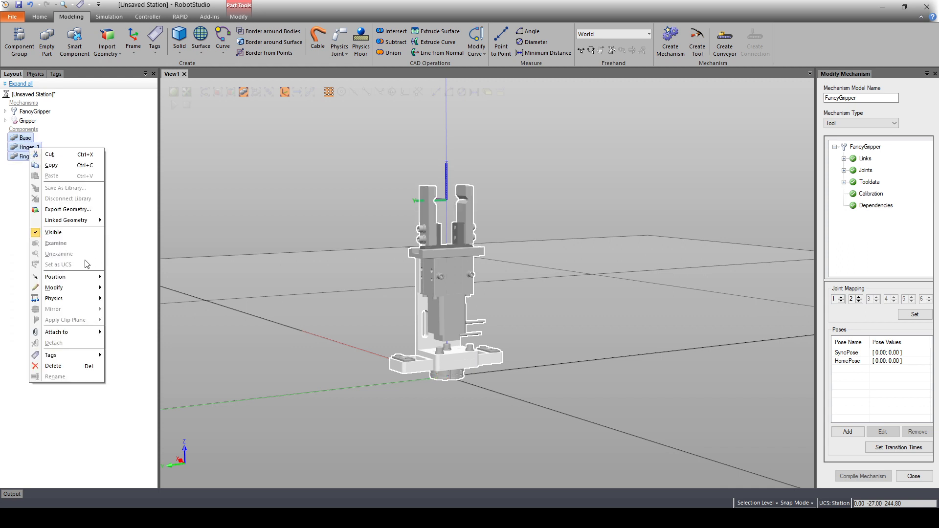
pyautogui.moveTo(78, 288)
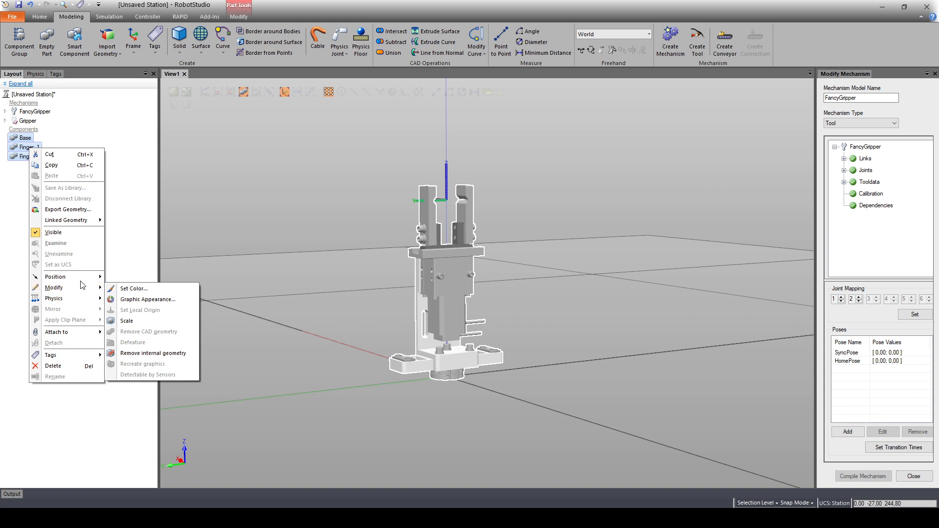
pyautogui.click(133, 288)
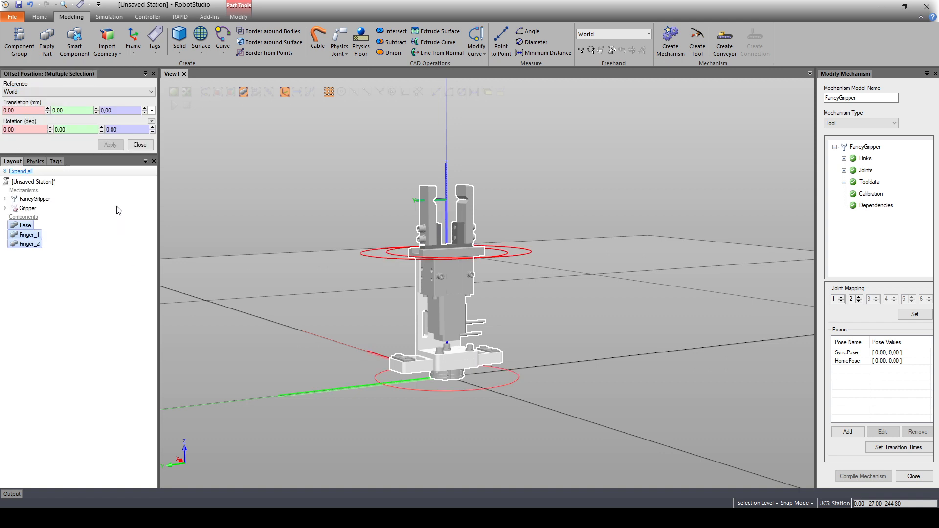
pyautogui.moveTo(111, 112); pyautogui.dragTo(98, 127)
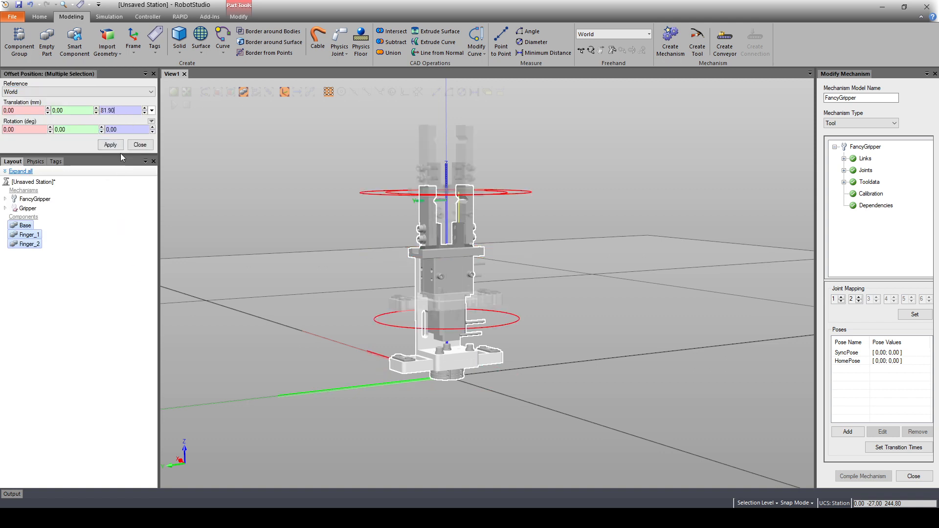
pyautogui.click(112, 145)
pyautogui.click(142, 146)
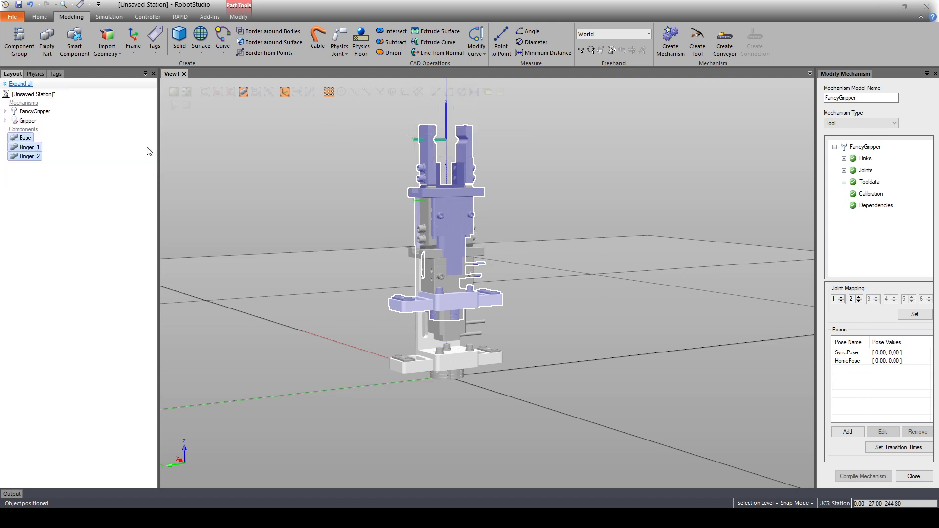
# - Set the local origin of the Base component to position 0, 0, 0 in the World reference
pyautogui.click(28, 139)
pyautogui.rightClick(28, 138)
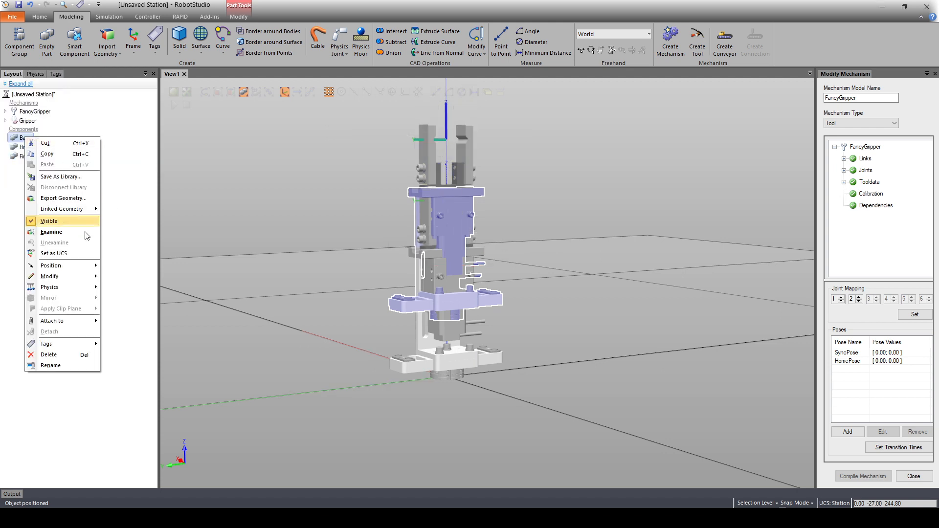
pyautogui.moveTo(75, 279)
pyautogui.click(129, 298)
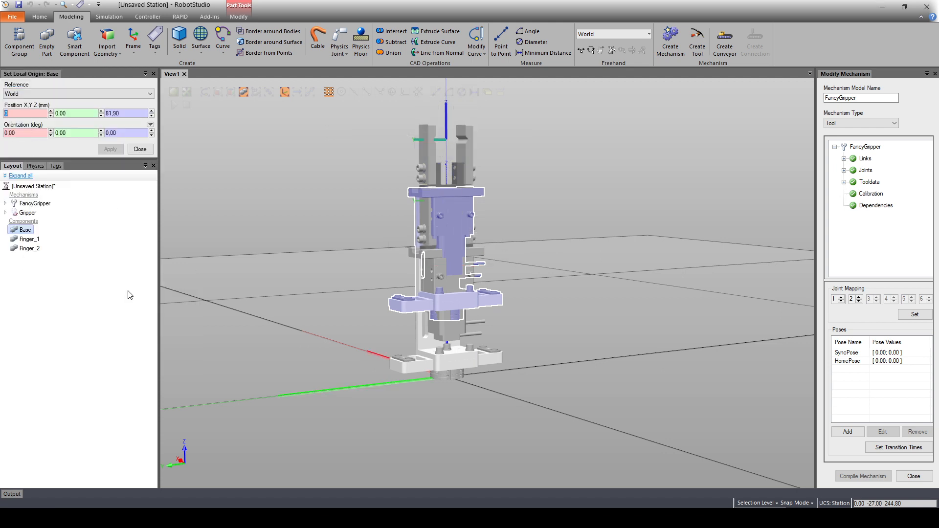
pyautogui.press('Tab')
pyautogui.click(110, 149)
# - Set the local origin of Finger_1 to position 0, 0, 0 in the World reference
pyautogui.click(30, 239)
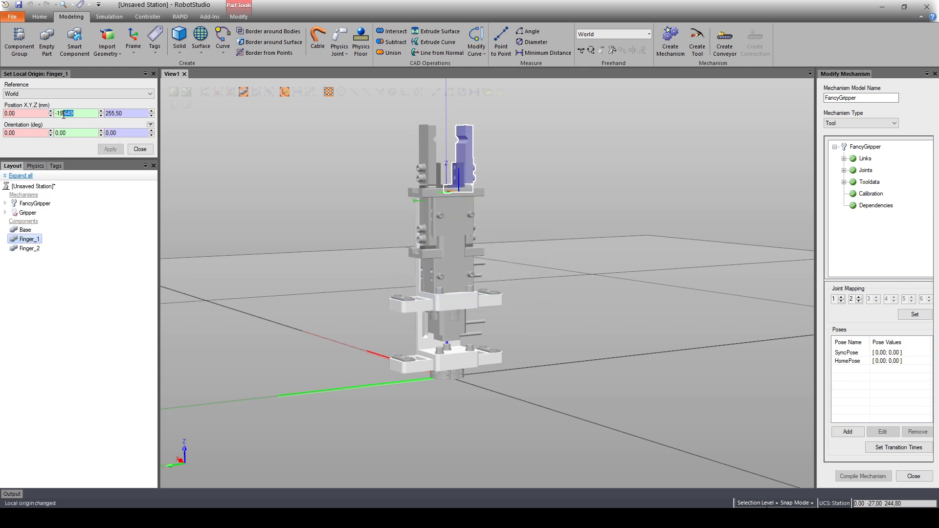
pyautogui.press('BackSpace')
pyautogui.press('BackSpace')
pyautogui.press('BackSpace')
pyautogui.write('0')
pyautogui.press('Tab')
pyautogui.write('0')
pyautogui.press('Tab')
pyautogui.click(110, 149)
# - Set the local origin of Finger_2 to position 0, 0, 0 and finish setting local origins
pyautogui.click(29, 248)
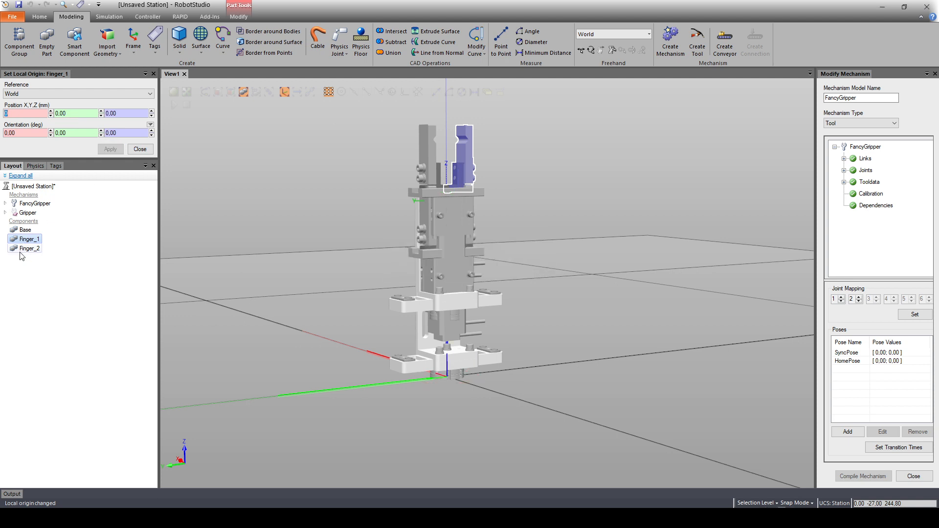
pyautogui.press('Tab')
pyautogui.write('0')
pyautogui.press('Tab')
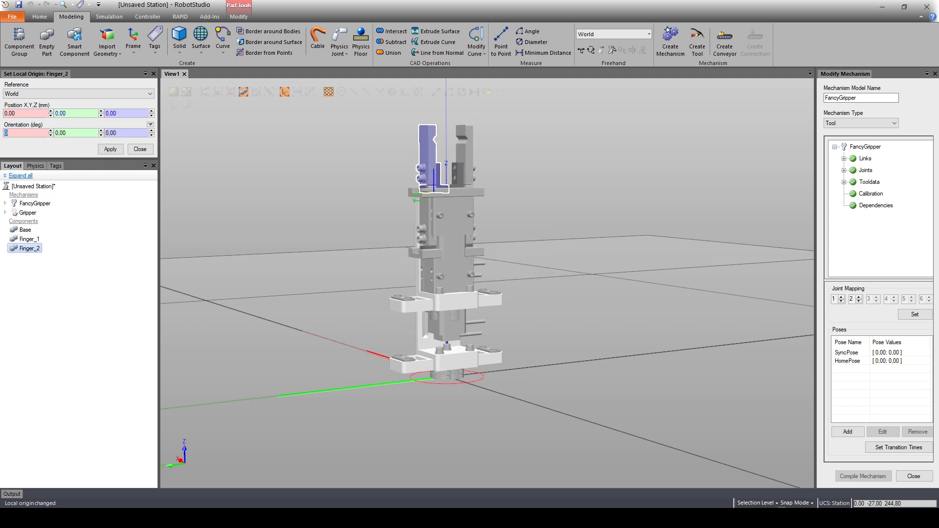
pyautogui.click(110, 148)
pyautogui.click(140, 148)
pyautogui.click(109, 191)
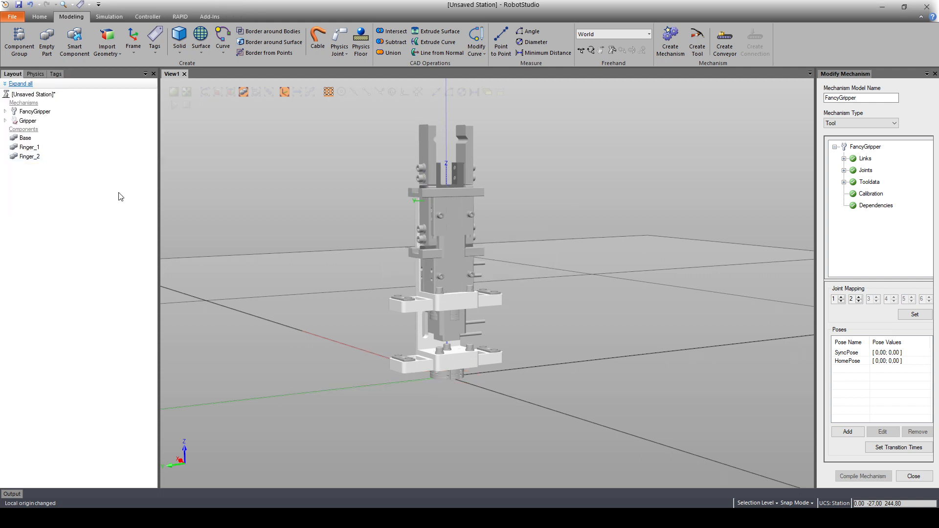
# - Hide the FancyGripper mechanism and examine the separate Finger_1 and Finger_2 components up close
pyautogui.rightClick(43, 116)
pyautogui.click(70, 166)
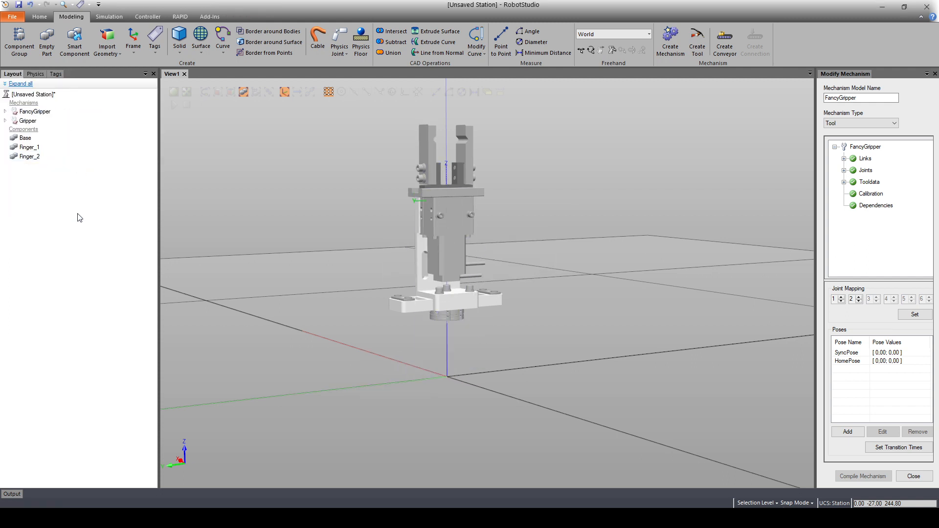
pyautogui.click(32, 138)
pyautogui.doubleClick(28, 148)
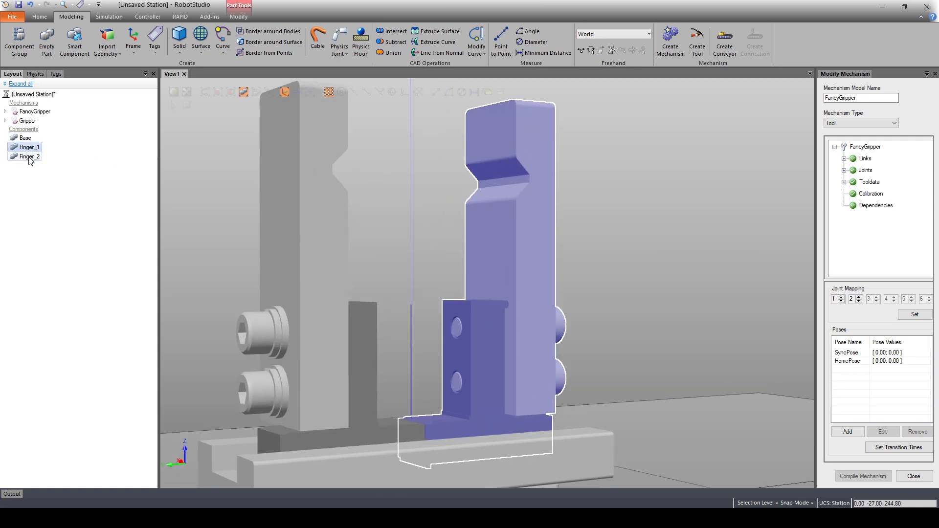
pyautogui.click(30, 157)
pyautogui.click(76, 232)
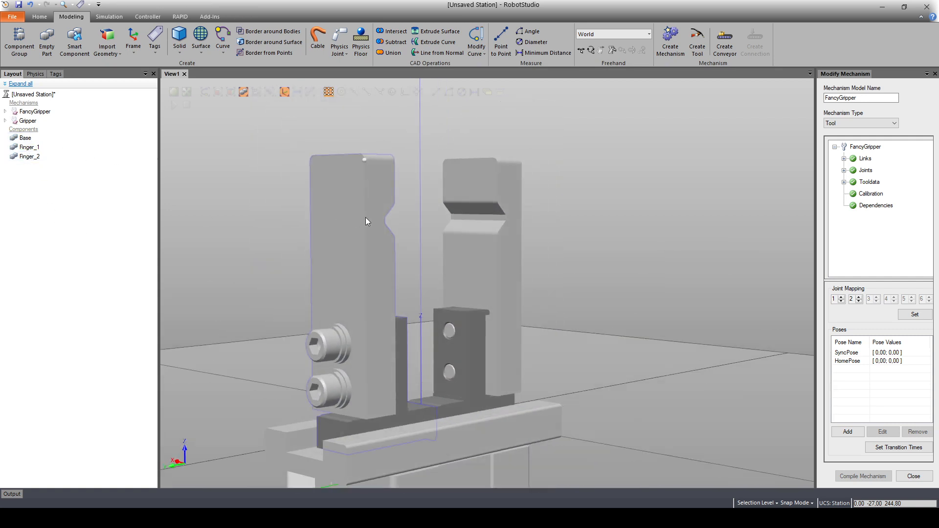
# - Add a pose named Open to the mechanism with both joint values set to 11.00
pyautogui.click(848, 361)
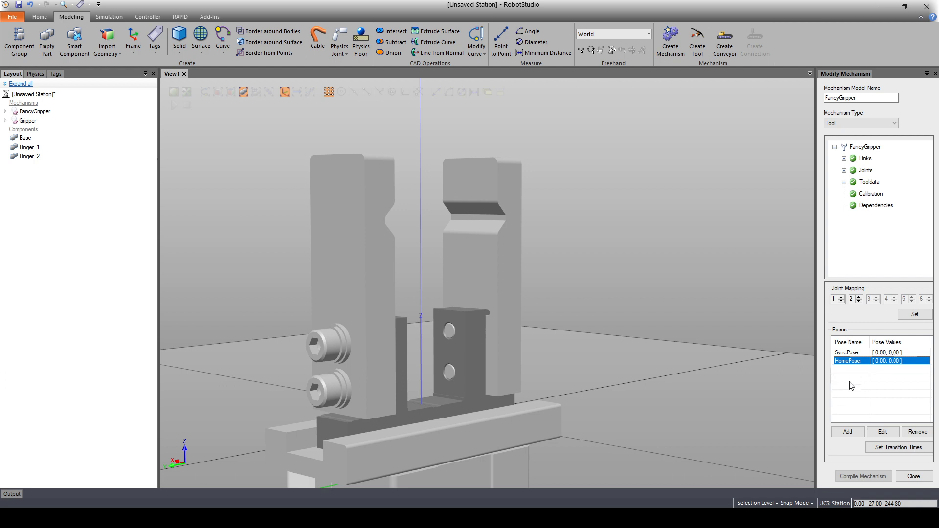
pyautogui.click(851, 431)
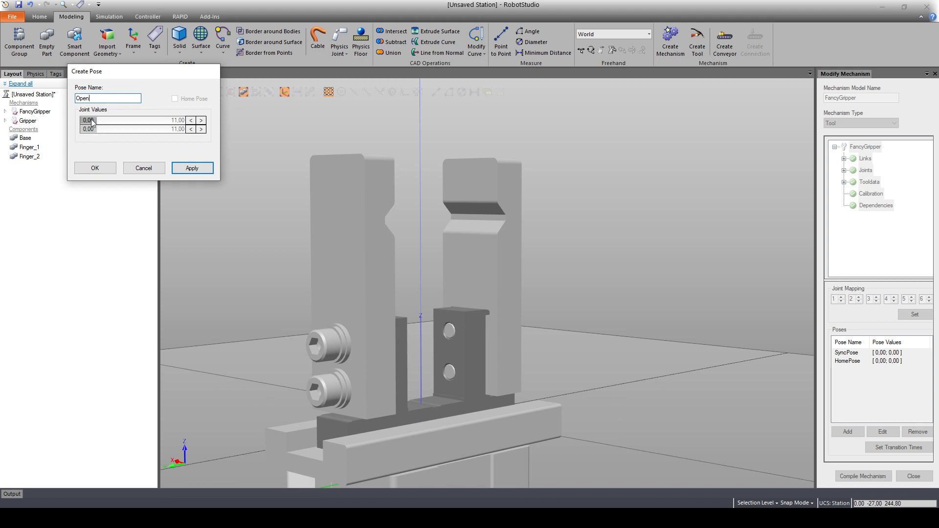
pyautogui.moveTo(90, 121); pyautogui.dragTo(200, 121)
pyautogui.moveTo(88, 130); pyautogui.dragTo(172, 132)
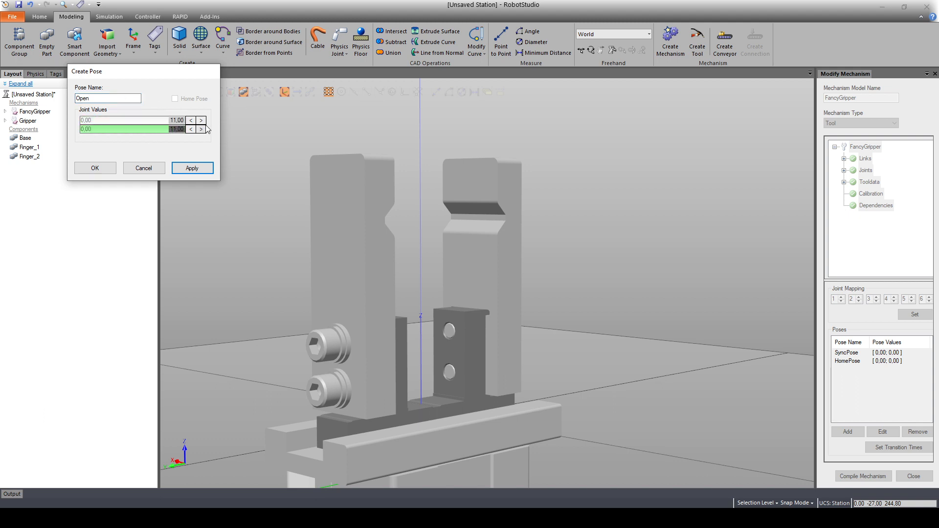
pyautogui.click(188, 168)
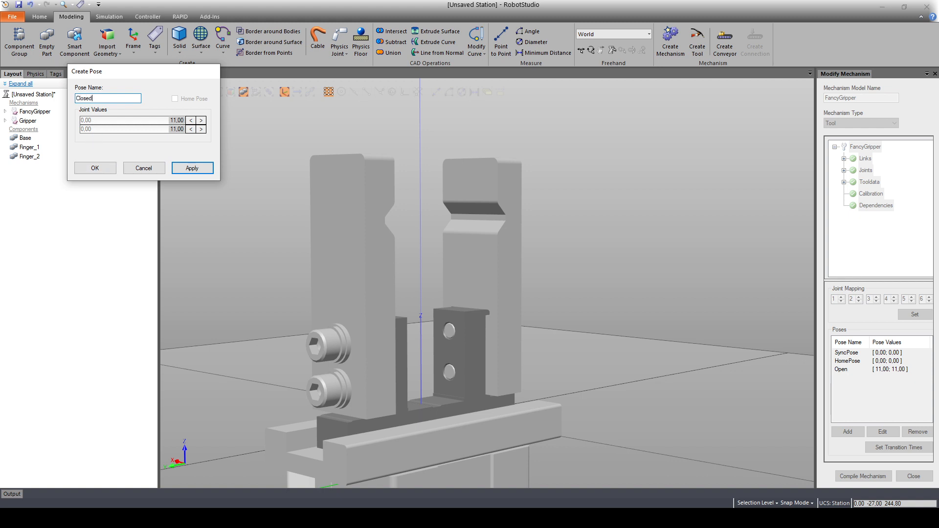
# - Add a pose named Closed with both joint values set to 0.00 and finish creating poses
pyautogui.moveTo(174, 120); pyautogui.dragTo(25, 126)
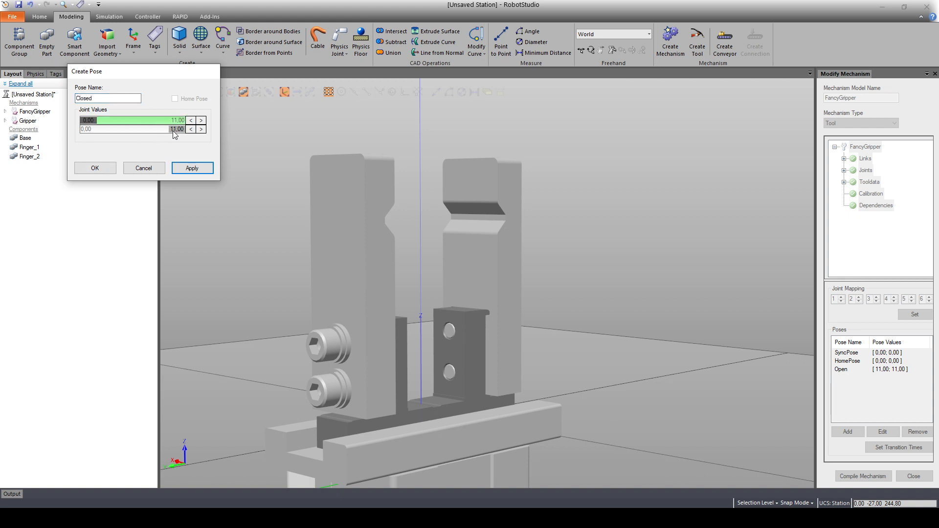
pyautogui.moveTo(174, 129); pyautogui.dragTo(60, 131)
pyautogui.click(95, 168)
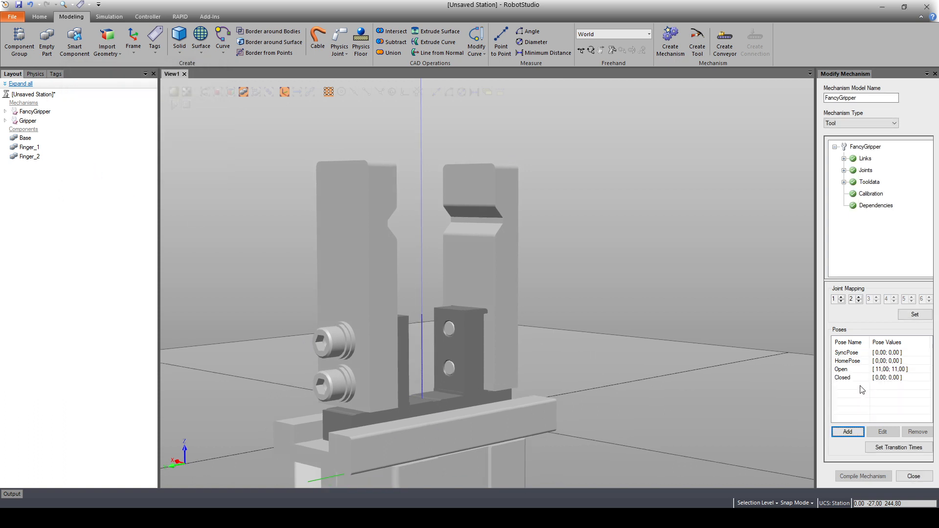
# - Open the Open pose for editing and close it without changing its joint values
pyautogui.click(860, 369)
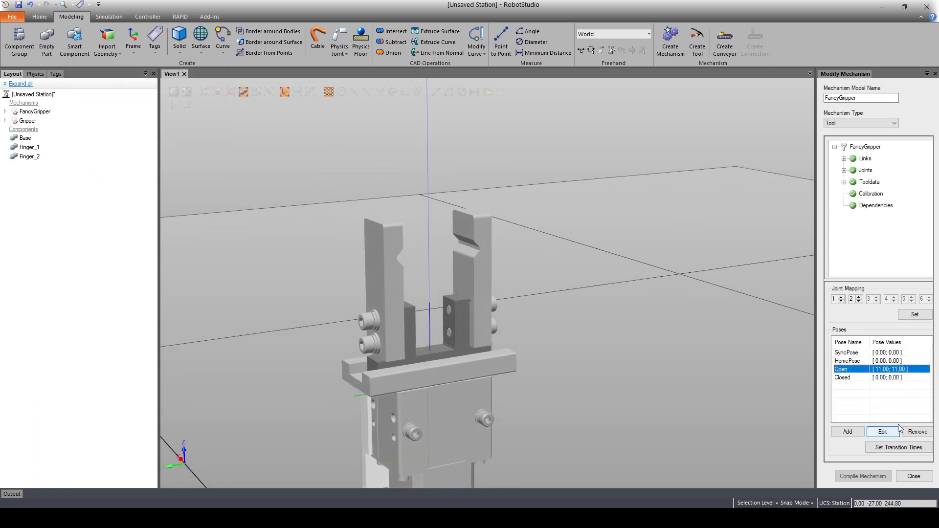
pyautogui.doubleClick(859, 370)
pyautogui.click(180, 169)
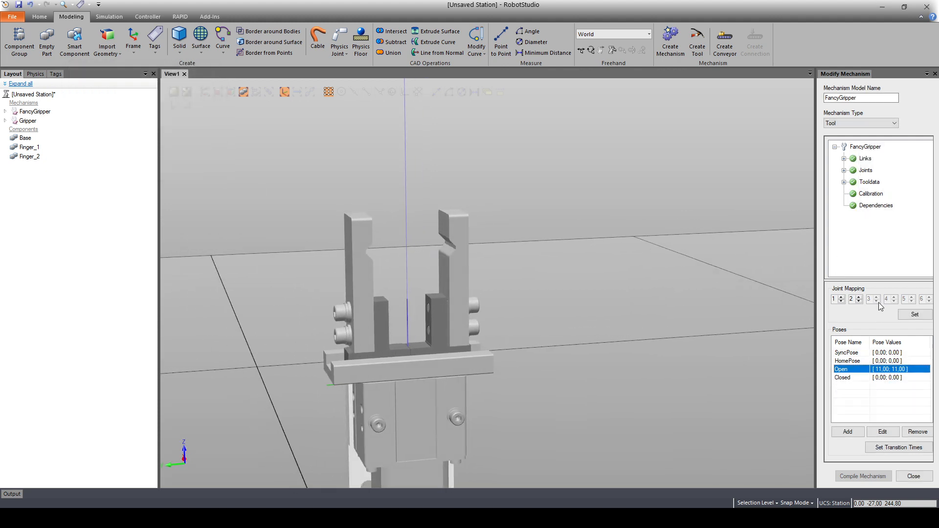
# - Remove the Closed pose from the mechanism's pose list
pyautogui.click(855, 377)
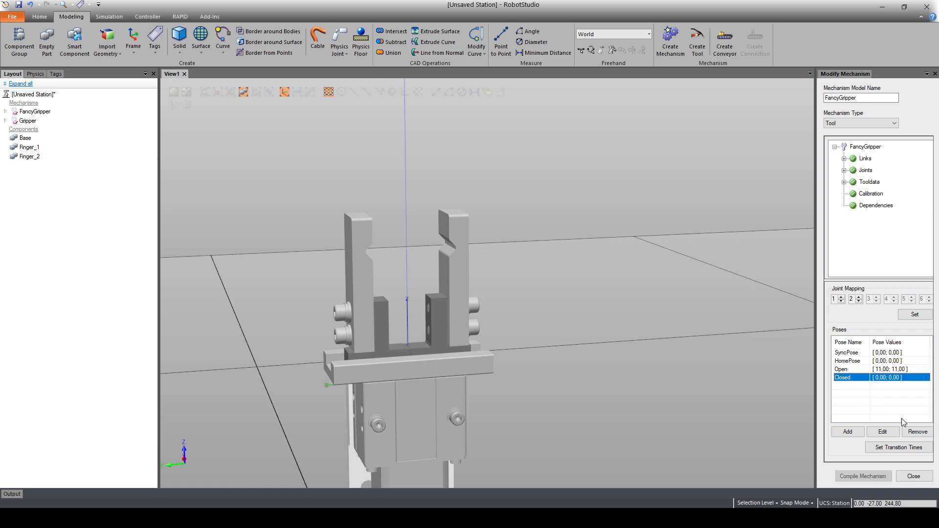
pyautogui.click(917, 432)
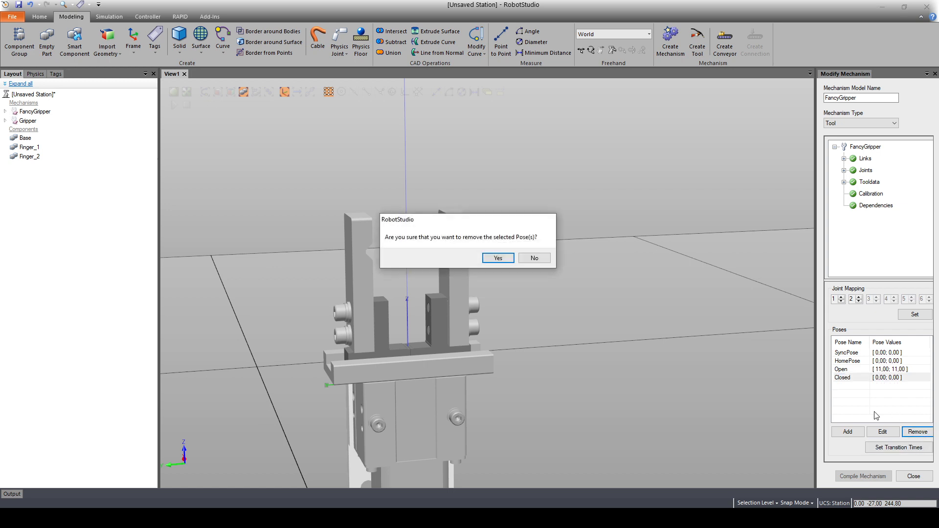
pyautogui.click(498, 258)
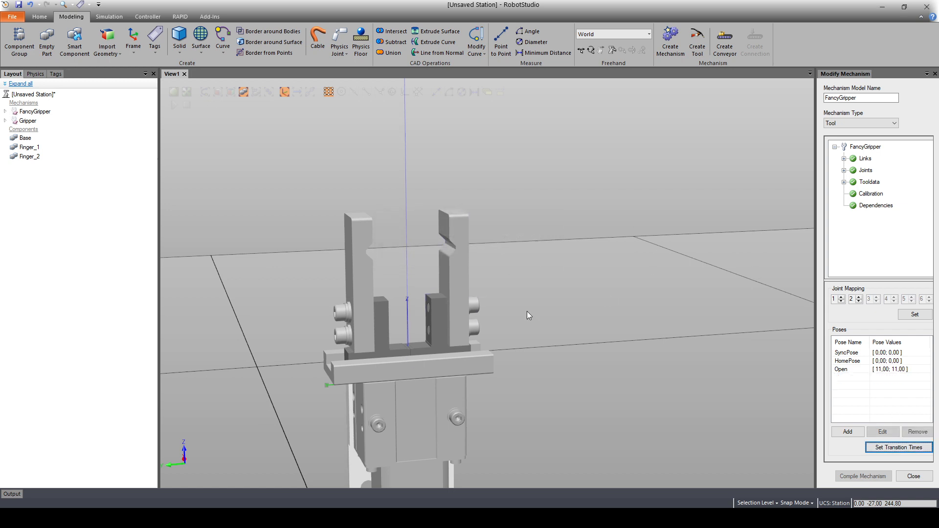
# - Create a calibration for joint J1 with position and orientation values of 0.00
pyautogui.scroll(-3, 571, 328)
pyautogui.moveTo(577, 299)
pyautogui.keyDown('ctrl'); pyautogui.keyDown('shift'); pyautogui.mouseDown()
pyautogui.moveTo(588, 299)
pyautogui.moveTo(584, 292)
pyautogui.mouseUp(); pyautogui.keyUp('shift'); pyautogui.keyUp('ctrl')
pyautogui.scroll(-1, 590, 275)
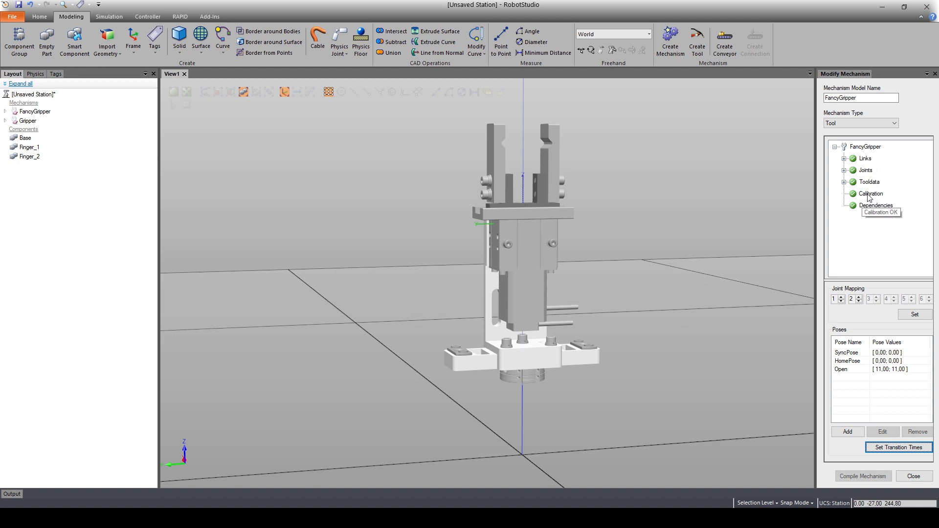
pyautogui.keyDown('ctrl'); pyautogui.keyDown('shift'); pyautogui.moveTo(471, 142); pyautogui.dragTo(653, 289); pyautogui.keyUp('shift'); pyautogui.keyUp('ctrl')
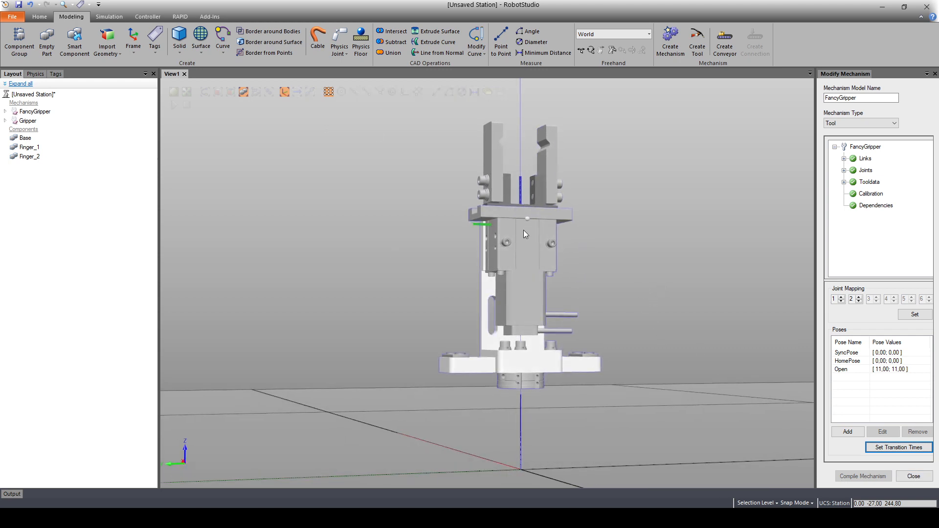
pyautogui.doubleClick(870, 194)
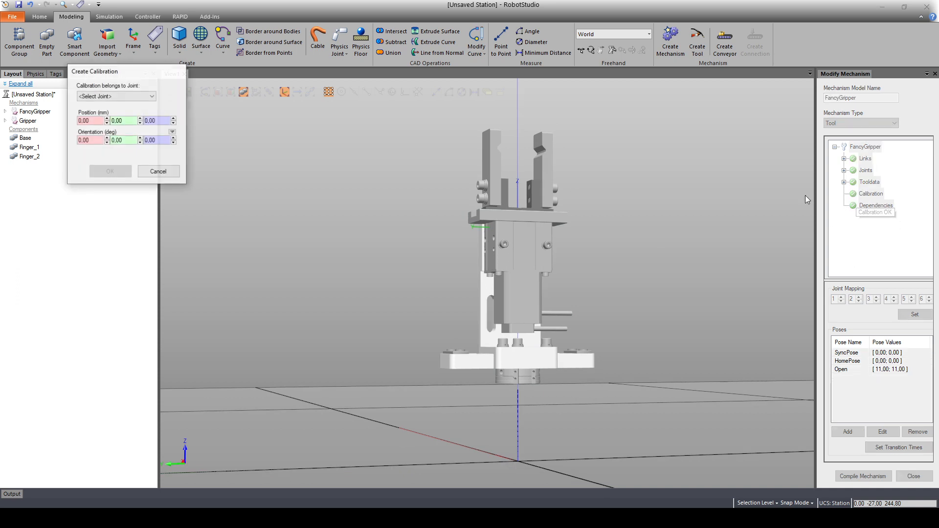
pyautogui.click(127, 97)
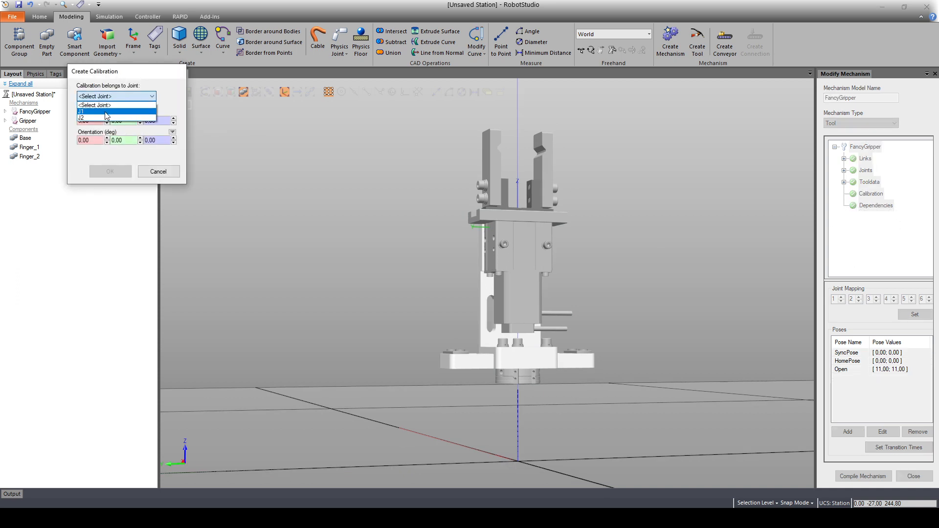
pyautogui.click(116, 110)
pyautogui.click(112, 171)
# - Remove the J1 calibration from the FancyGripper mechanism and confirm the removal
pyautogui.click(869, 206)
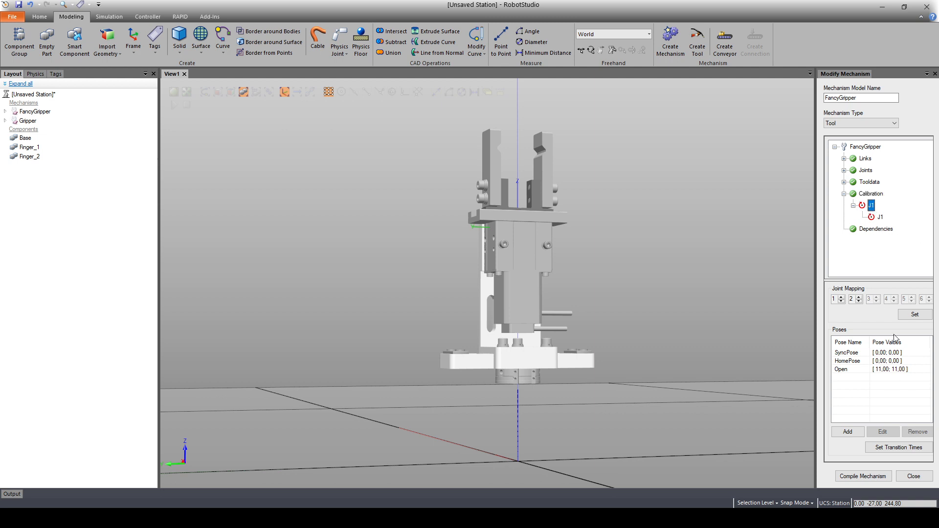
pyautogui.rightClick(866, 207)
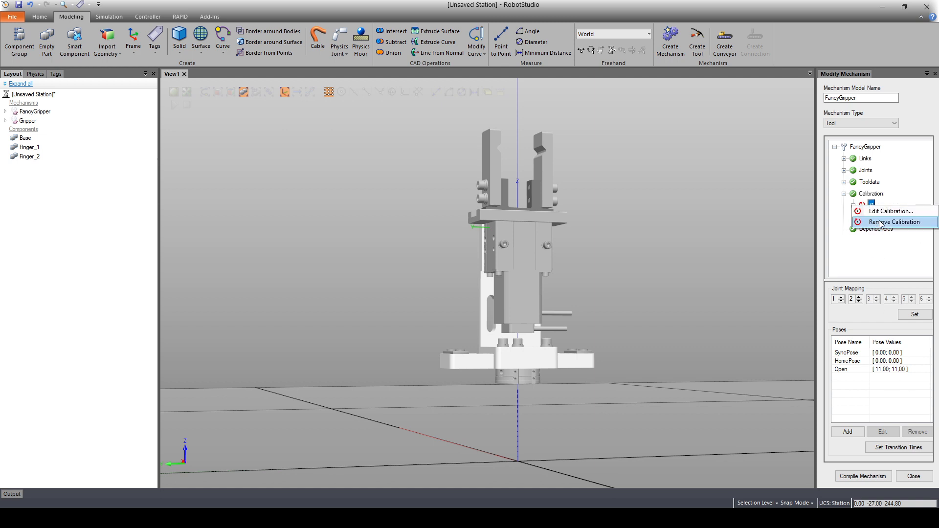
pyautogui.click(880, 223)
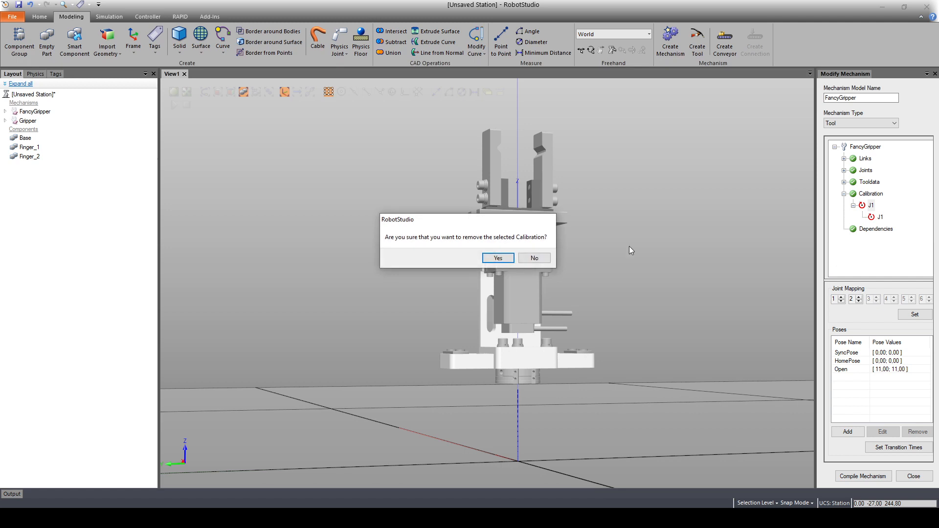
pyautogui.click(498, 259)
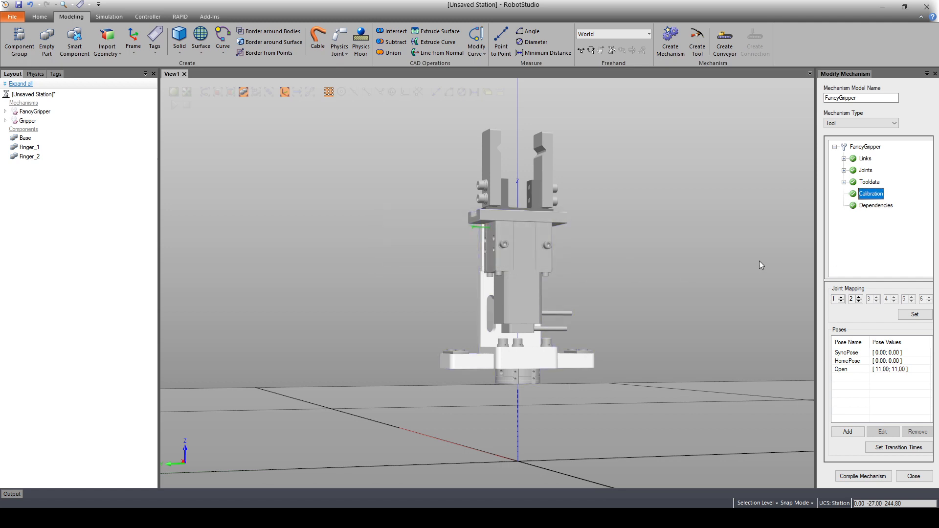
# - Compile the FancyGripper mechanism, accept the removal of its poses and transition times, and finish modifying it
pyautogui.click(863, 477)
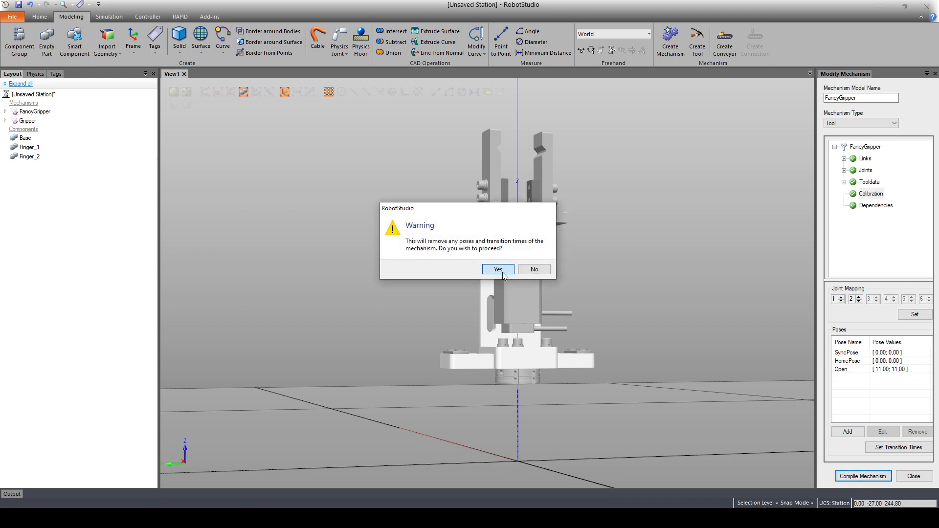
pyautogui.click(498, 270)
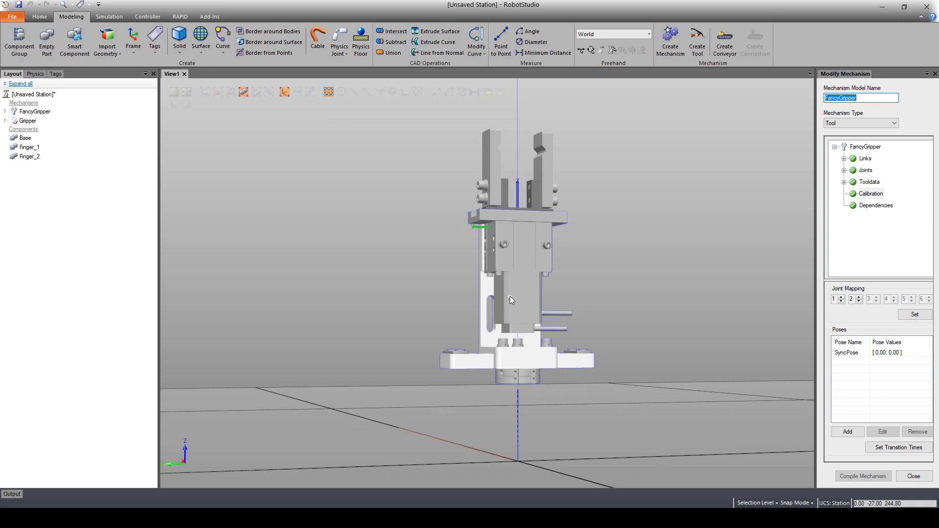
pyautogui.click(911, 476)
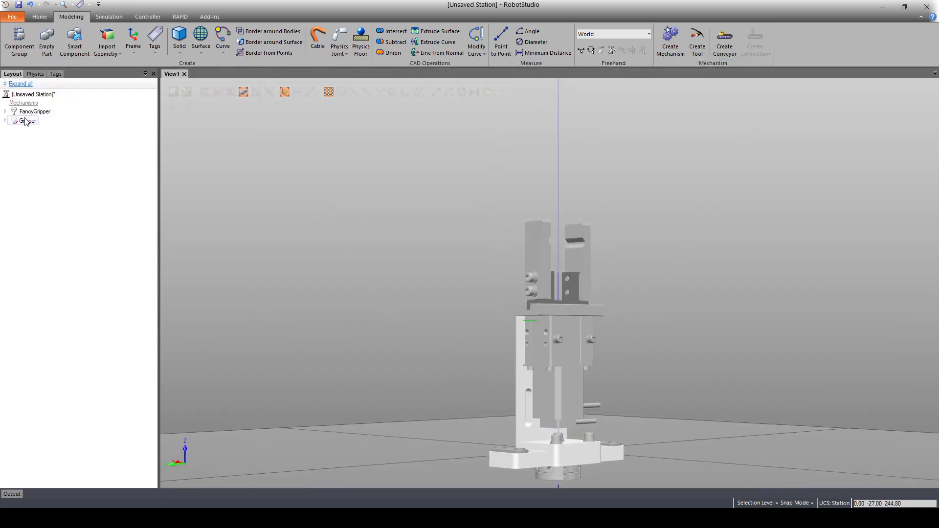
# - Import the IRB 120 robot from the ABB library in the IRB 120 version
pyautogui.click(36, 18)
pyautogui.click(17, 57)
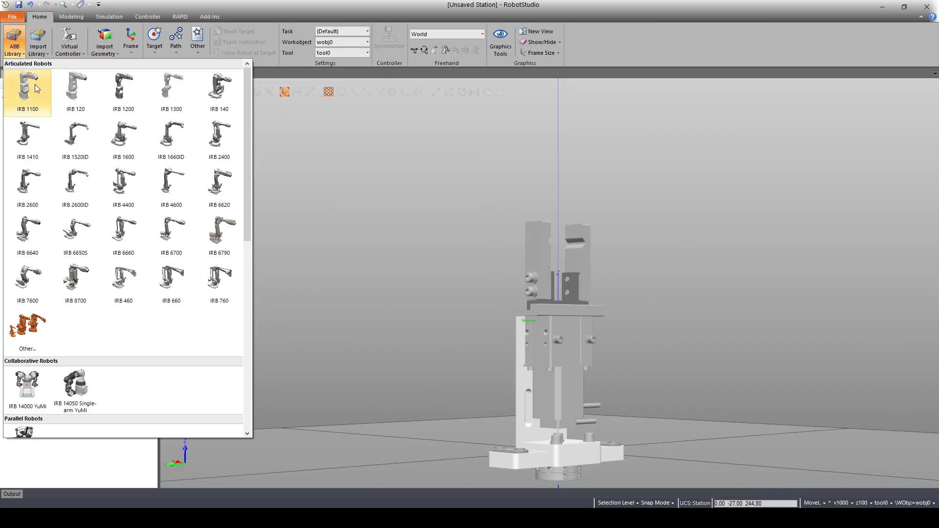
pyautogui.click(75, 94)
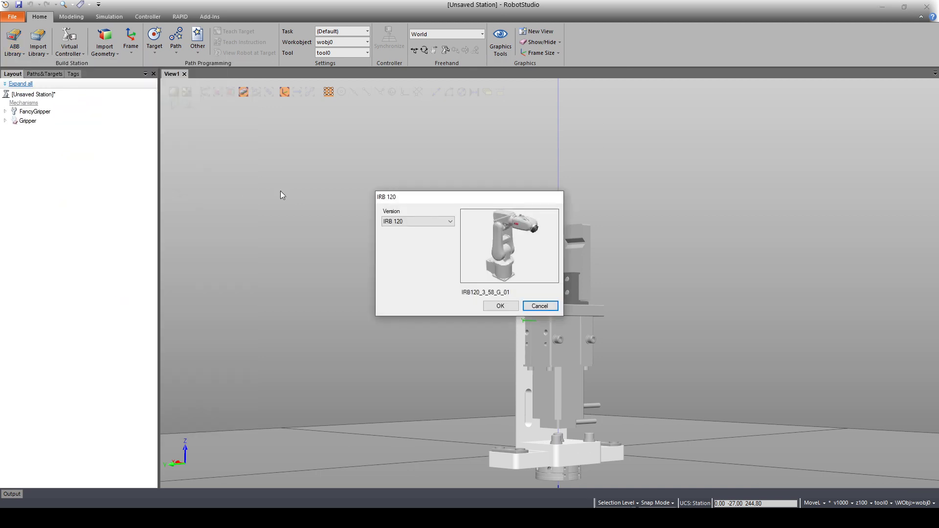
pyautogui.click(501, 306)
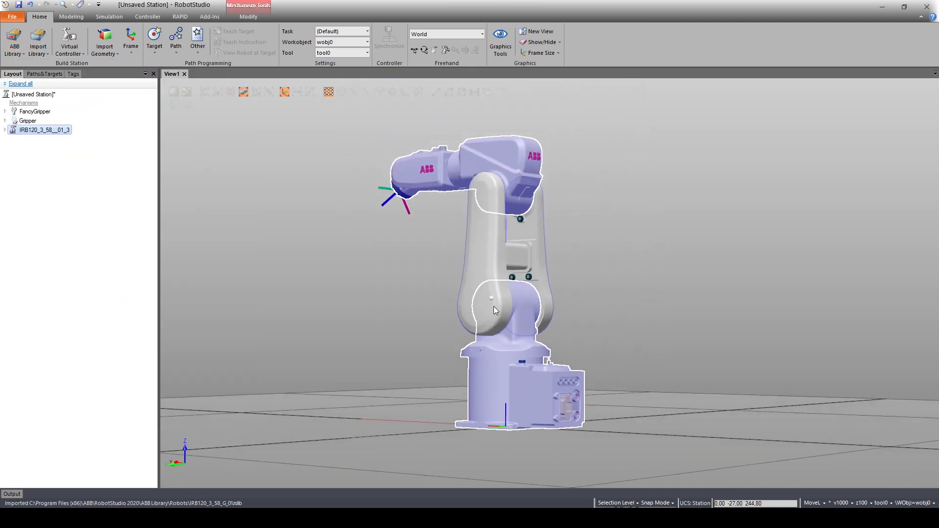
# - Attach FancyGripper to the IRB 120 robot and update the gripper's position
pyautogui.moveTo(31, 129); pyautogui.dragTo(32, 130)
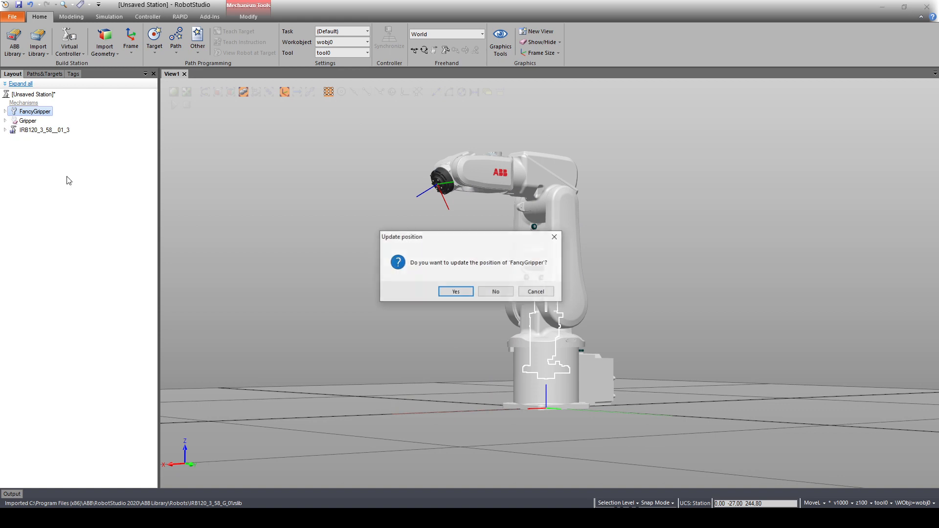
pyautogui.click(453, 293)
pyautogui.click(90, 287)
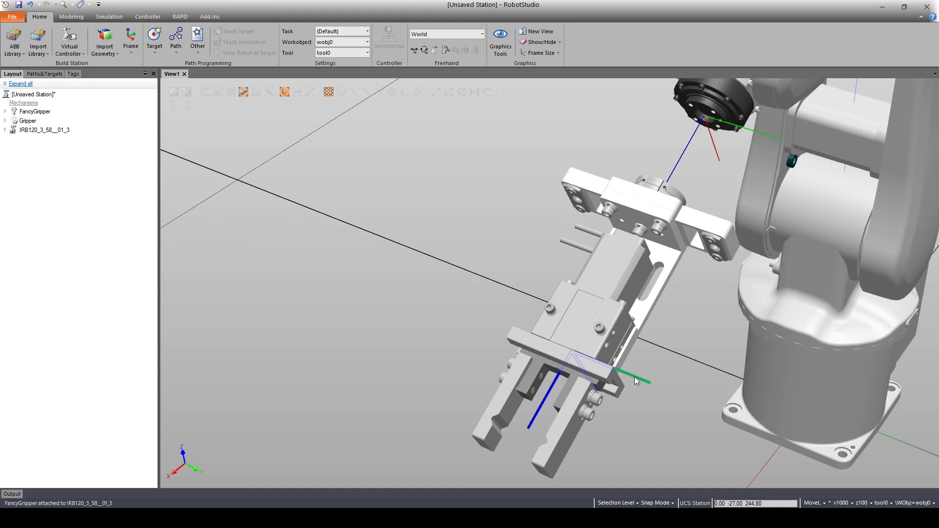
pyautogui.keyDown('ctrl'); pyautogui.keyDown('shift'); pyautogui.moveTo(635, 376); pyautogui.dragTo(630, 386); pyautogui.keyUp('shift'); pyautogui.keyUp('ctrl')
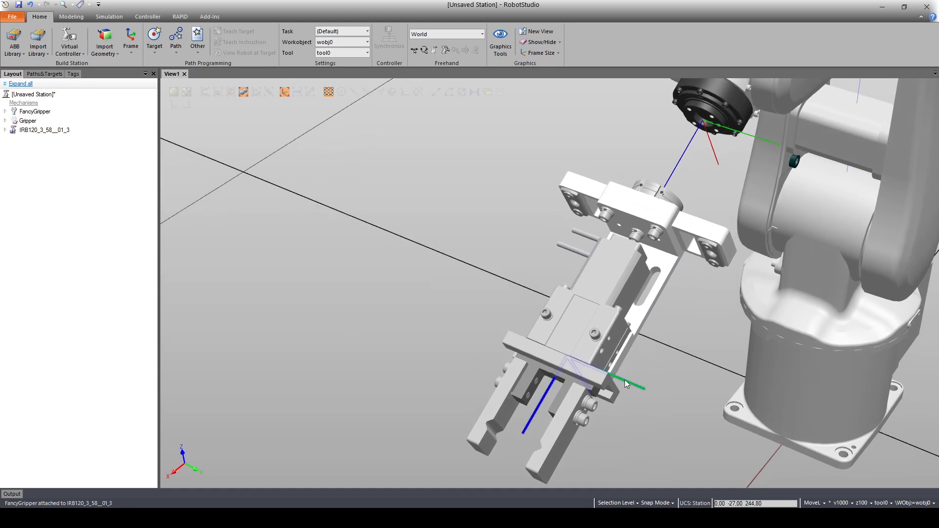
# - Jog FancyGripper's first joint to about 10.95 mm to test the finger motion, and end the joint jog
pyautogui.rightClick(34, 111)
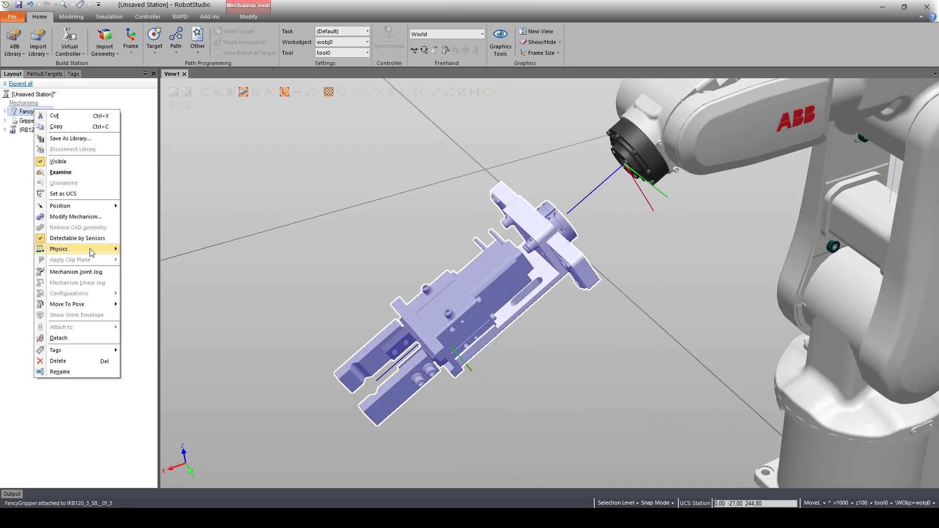
pyautogui.click(76, 272)
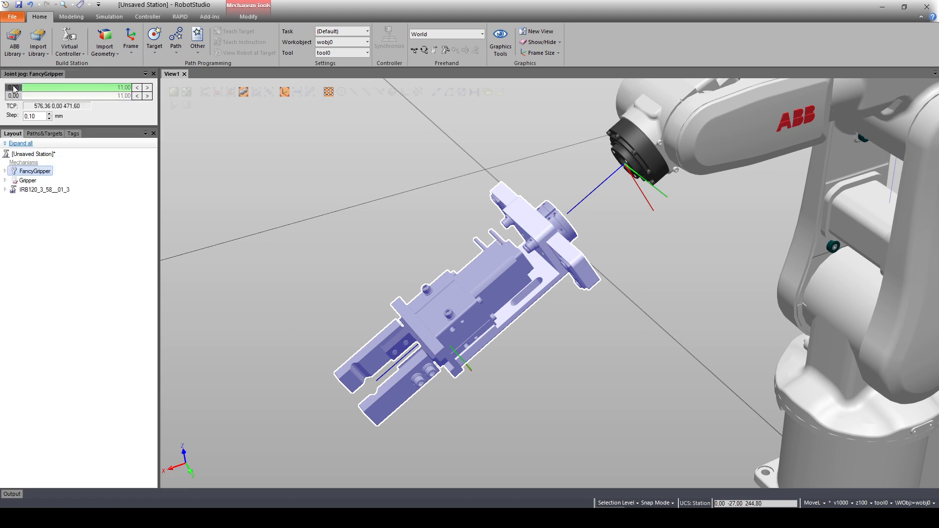
pyautogui.moveTo(16, 89); pyautogui.dragTo(126, 89)
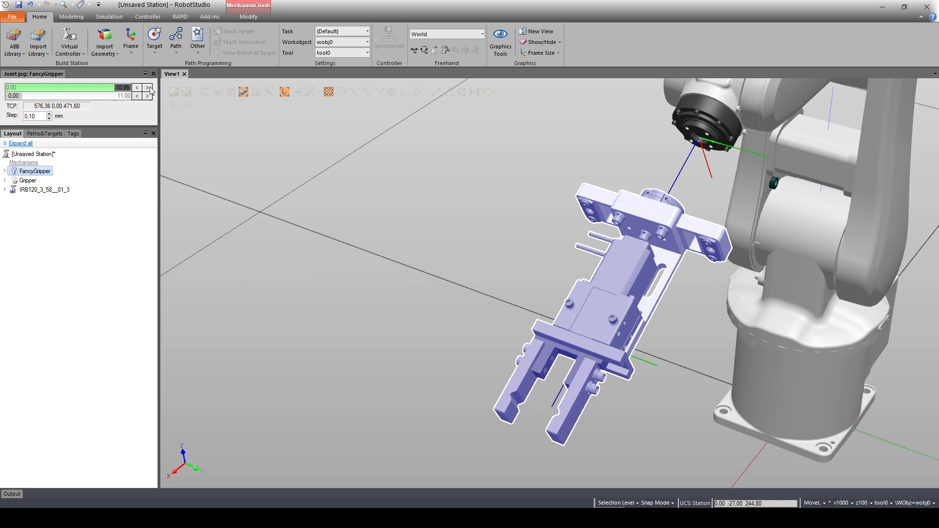
pyautogui.click(153, 73)
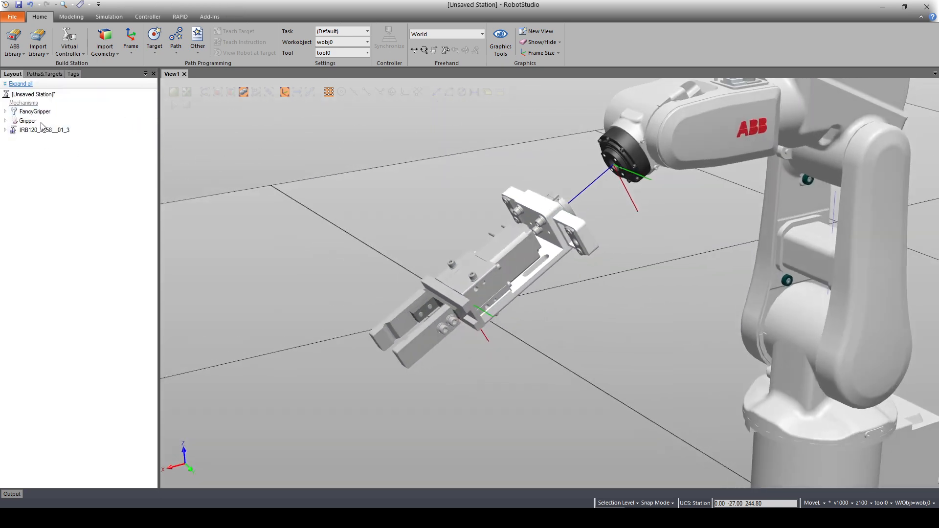
# - Undo the joint jog, the gripper attachment and the robot import
pyautogui.hotkey('ctrl', 'z')
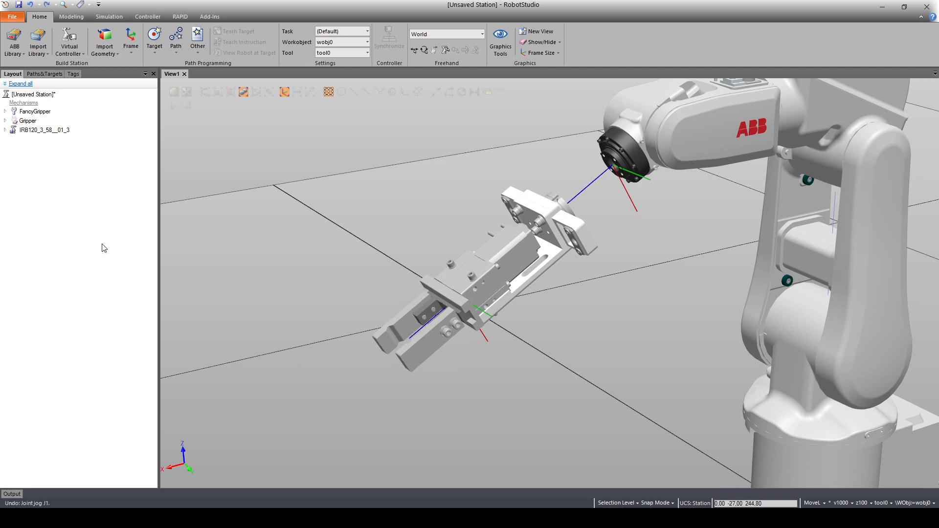
pyautogui.hotkey('ctrl', 'z')
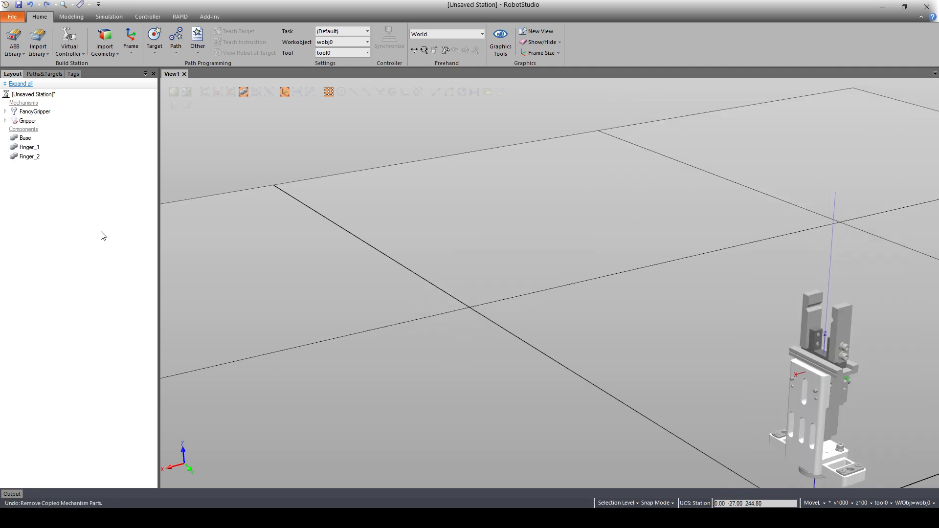
# - Modify the FancyGripper mechanism so that joint J2 has L1 (BaseLink) as its parent link
pyautogui.rightClick(36, 112)
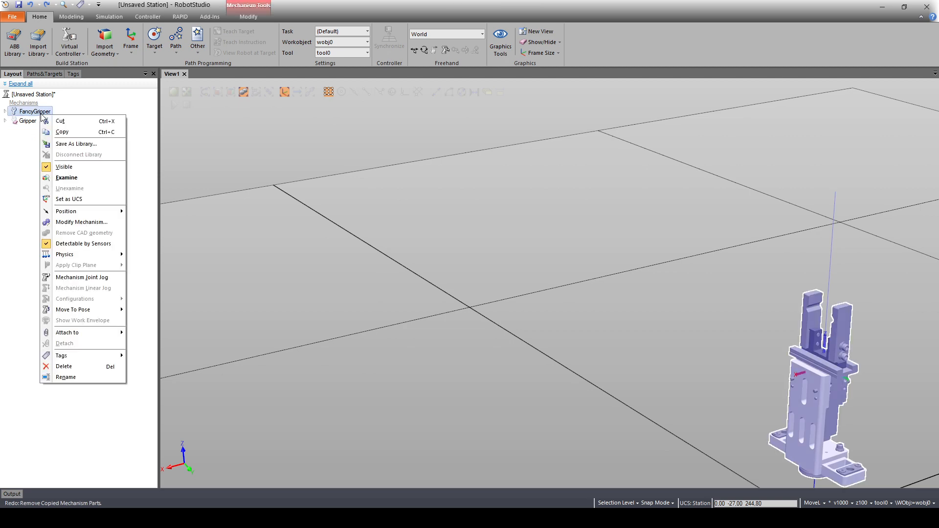
pyautogui.click(82, 222)
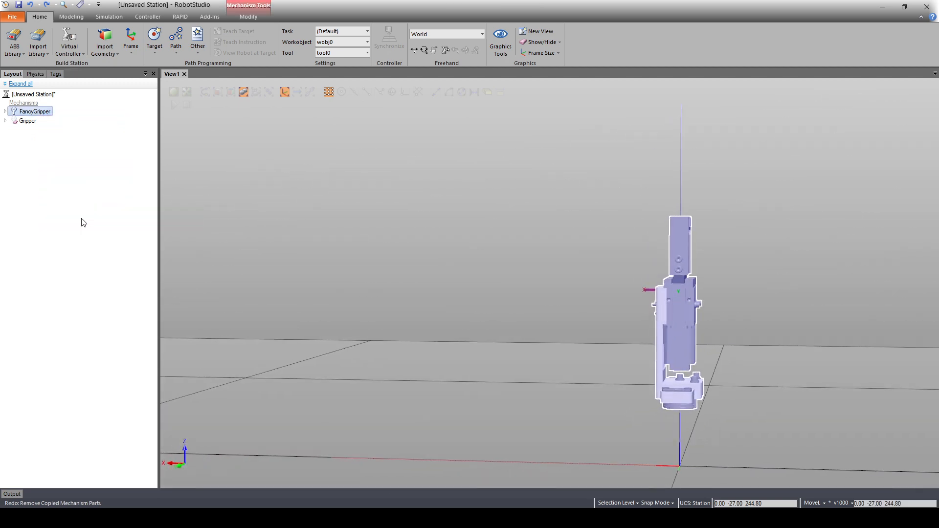
pyautogui.click(844, 171)
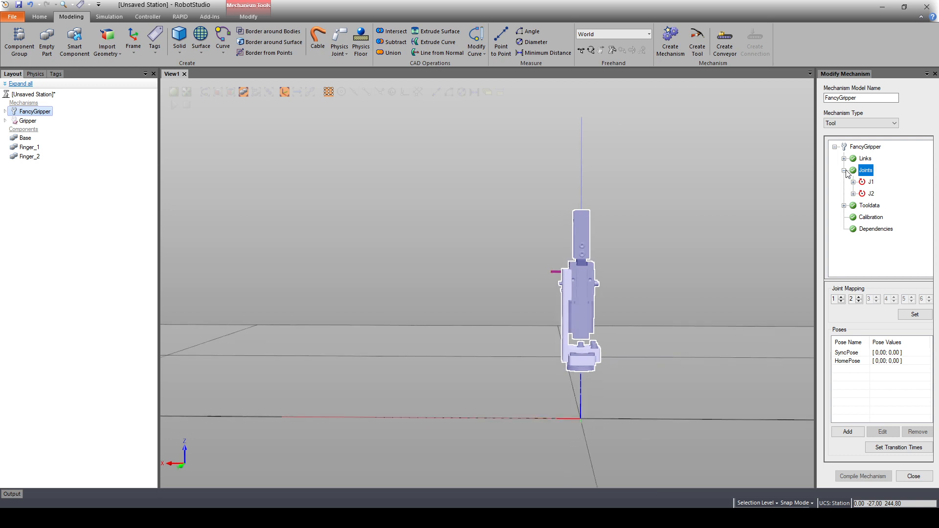
pyautogui.click(862, 194)
pyautogui.doubleClick(862, 194)
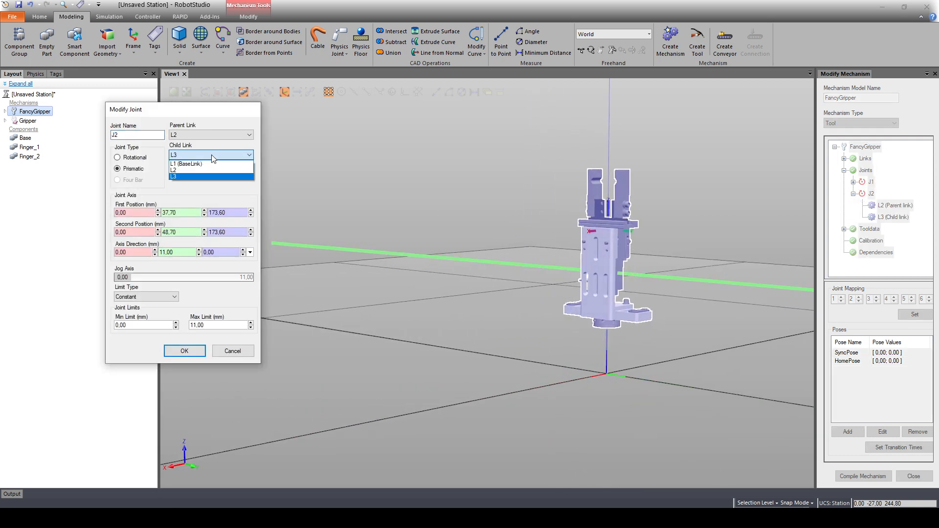
pyautogui.click(211, 154)
pyautogui.click(217, 135)
pyautogui.click(206, 142)
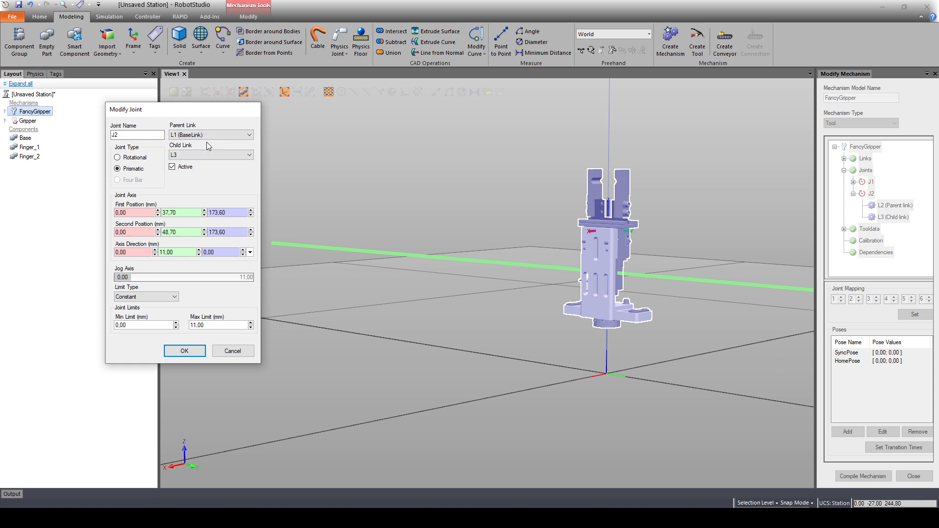
pyautogui.click(185, 351)
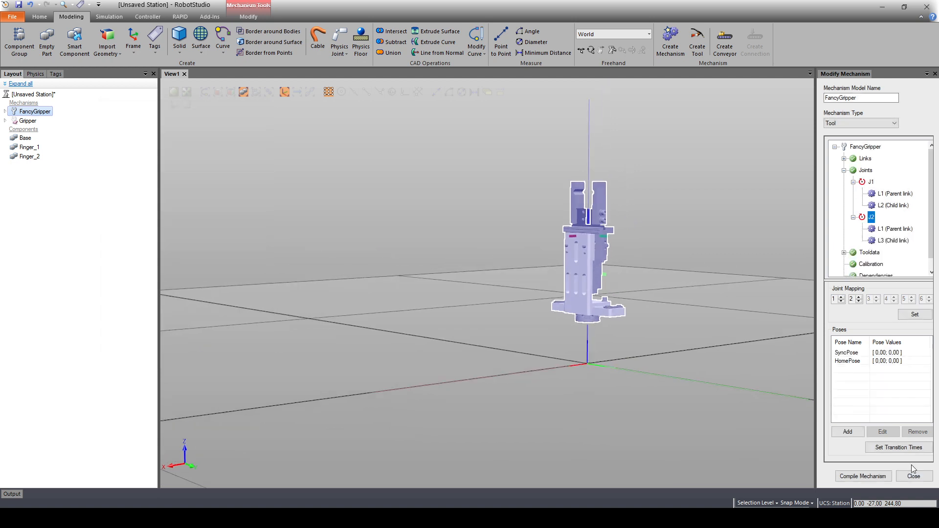
# - Recompile FancyGripper with the corrected joint J2, accept the loss of poses and transition times, and end the mechanism editing
pyautogui.click(862, 476)
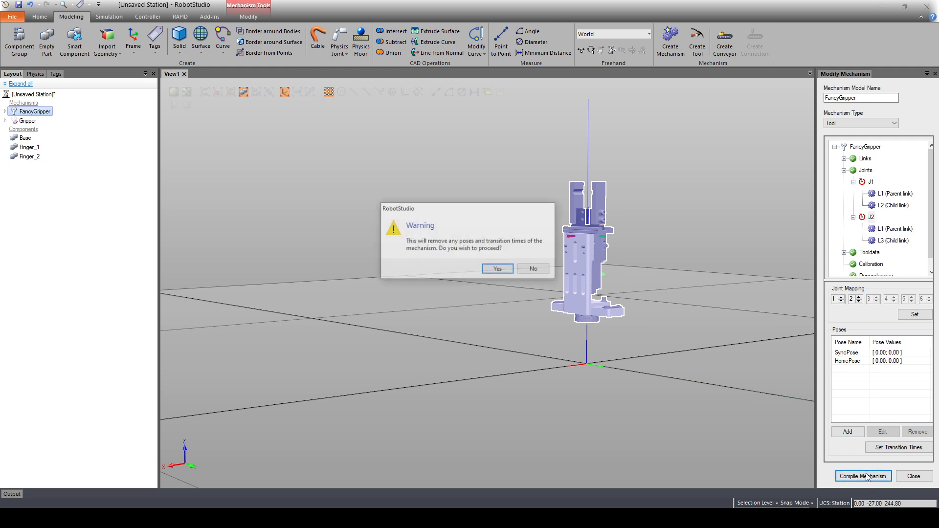
pyautogui.click(496, 272)
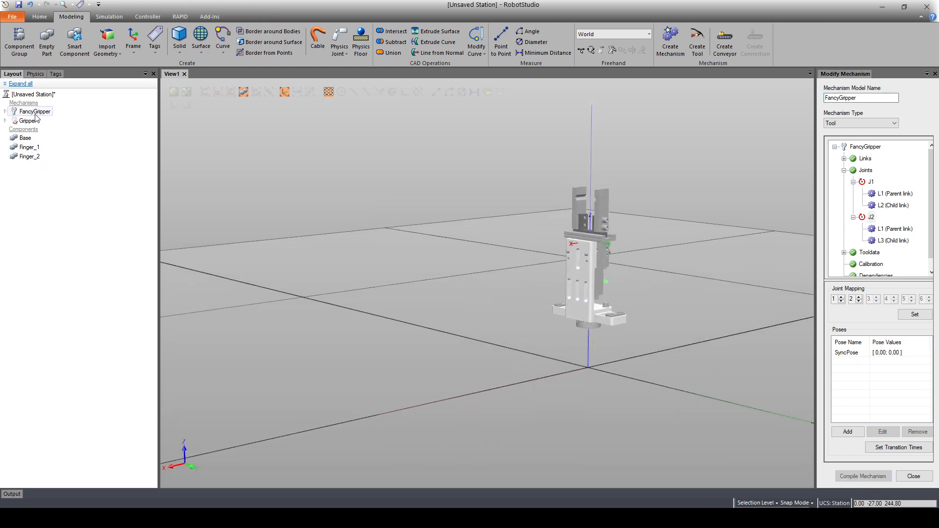
pyautogui.click(925, 473)
# - Jog both FancyGripper joints to 11.00 mm to check that each finger moves independently, and end the joint jog
pyautogui.rightClick(29, 112)
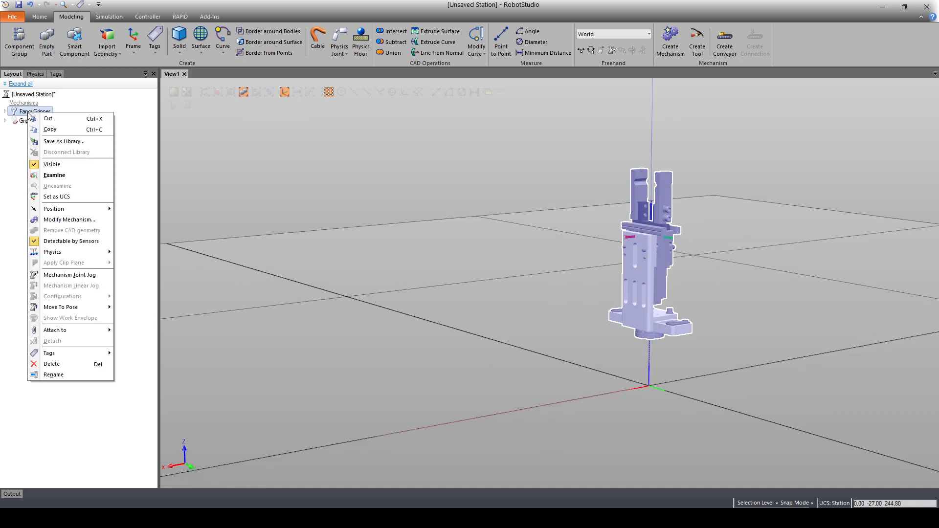
pyautogui.click(69, 275)
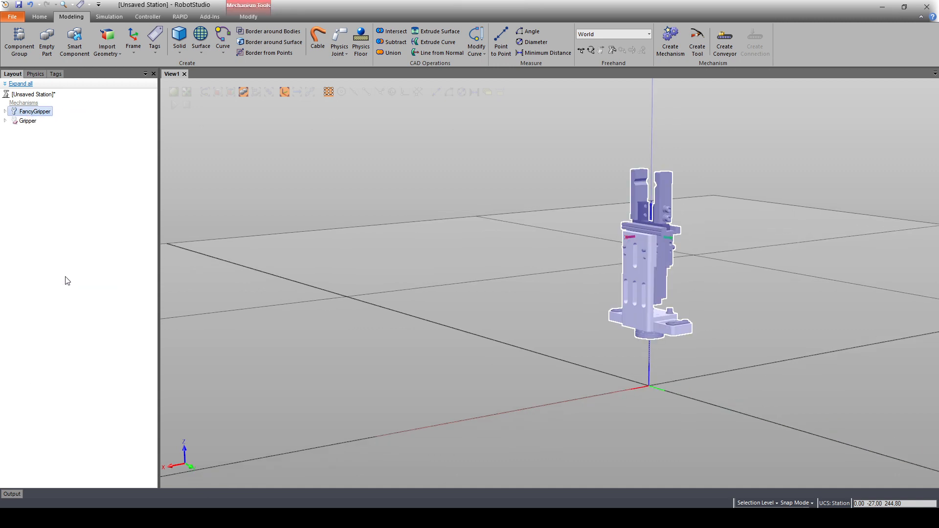
pyautogui.moveTo(17, 89); pyautogui.dragTo(153, 90)
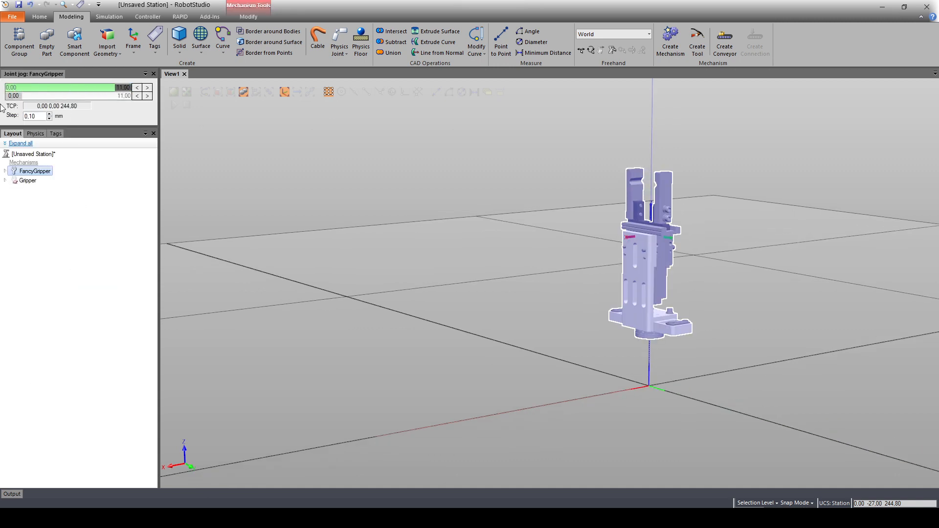
pyautogui.moveTo(10, 95); pyautogui.dragTo(177, 96)
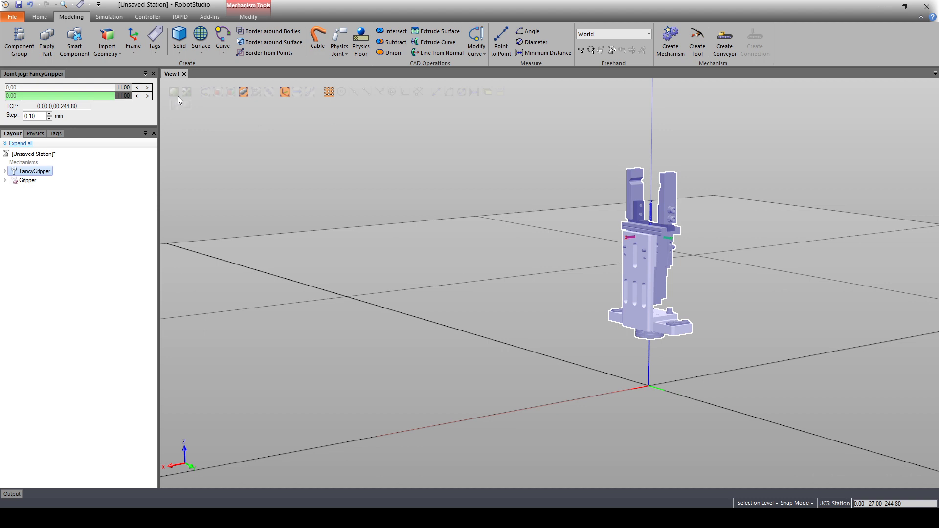
pyautogui.click(90, 216)
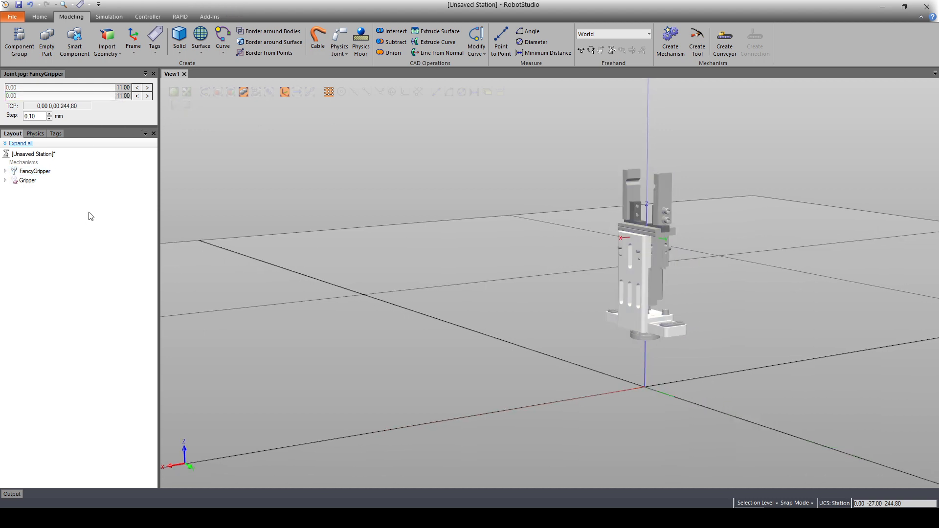
pyautogui.click(153, 74)
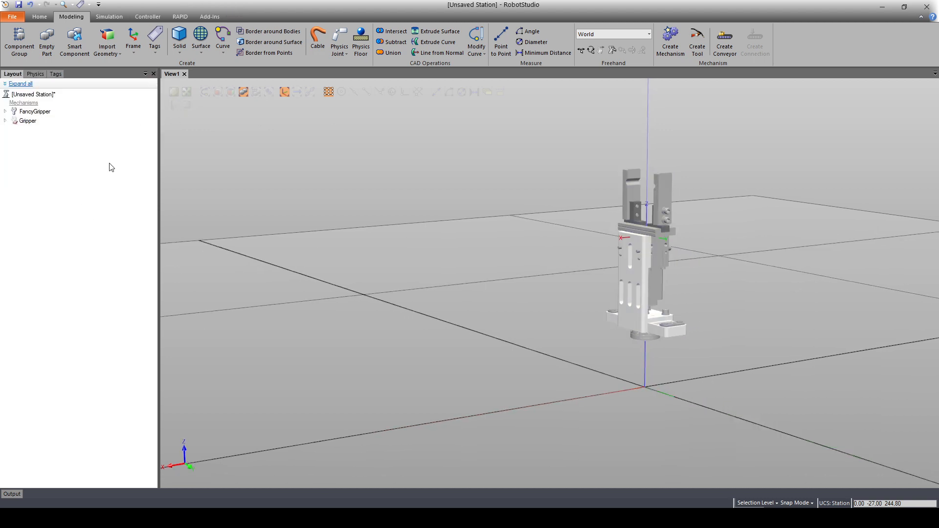
# - Save the FancyGripper mechanism as the library file FancyGripper.rslib in the Forumstuff folder
pyautogui.keyDown('ctrl'); pyautogui.keyDown('shift'); pyautogui.moveTo(455, 172); pyautogui.dragTo(493, 181); pyautogui.keyUp('shift'); pyautogui.keyUp('ctrl')
pyautogui.rightClick(43, 113)
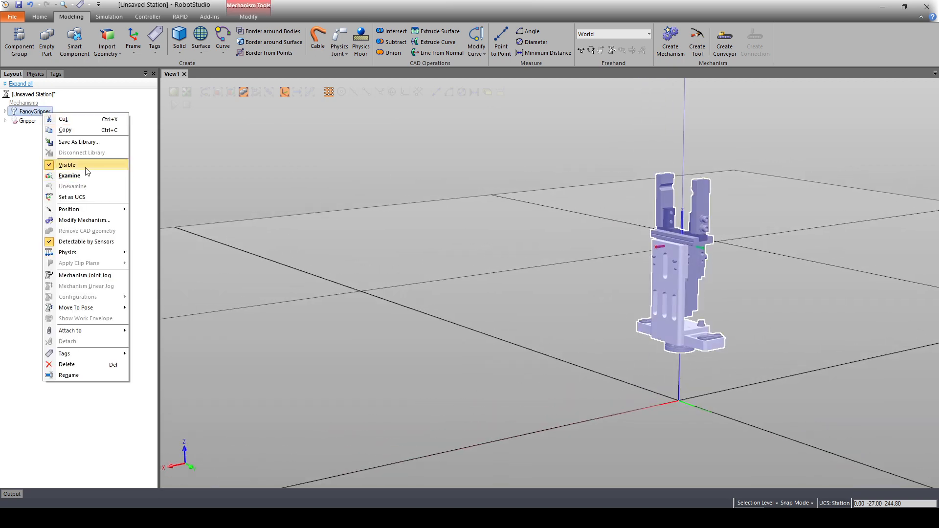
pyautogui.click(77, 142)
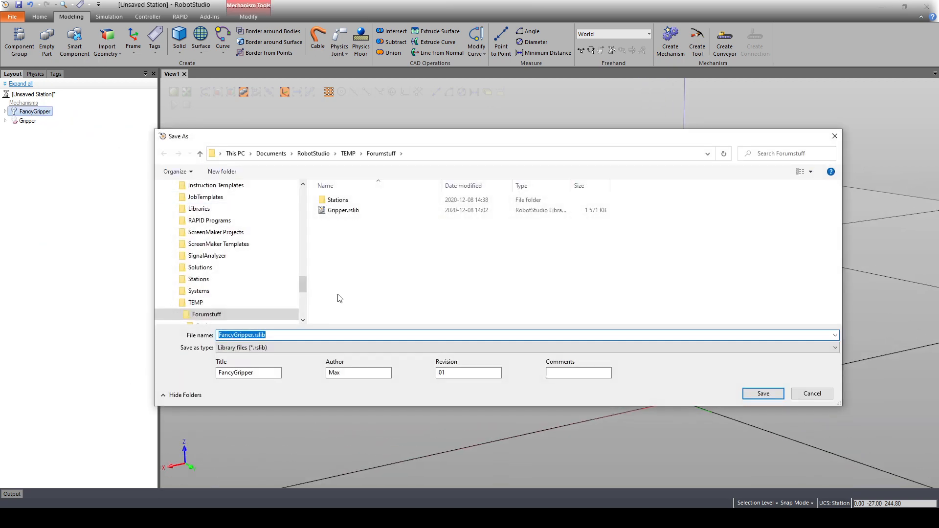
pyautogui.click(762, 394)
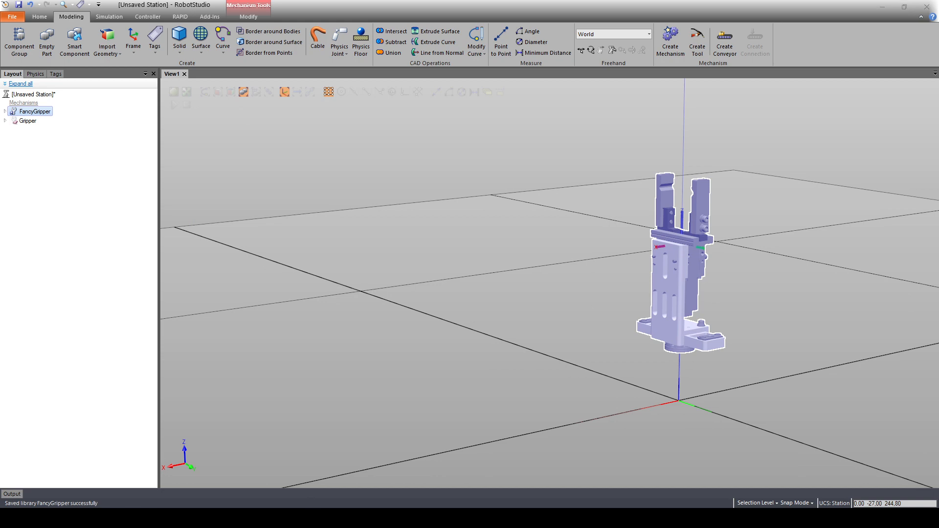
# - Switch to the FYP station and end the editing of its Gripper mechanism without compiling
pyautogui.click(285, 452)
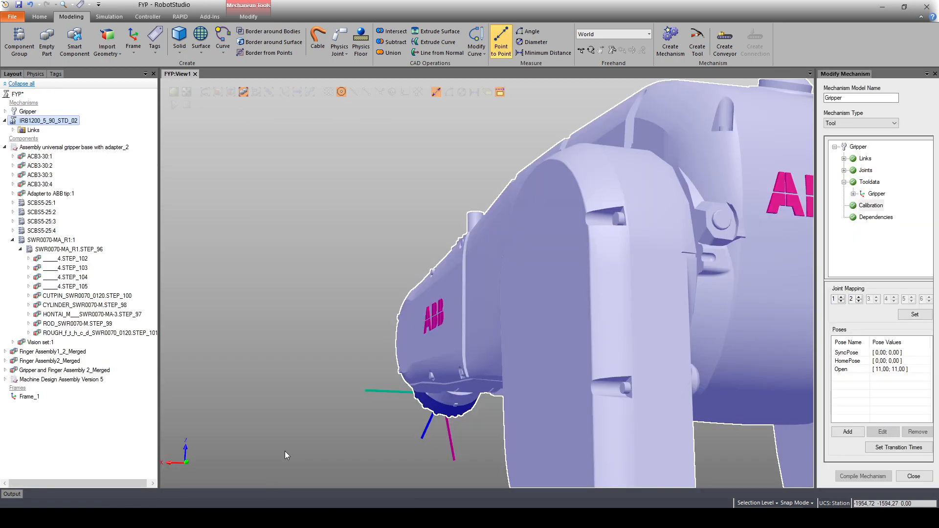
pyautogui.click(82, 433)
pyautogui.click(909, 477)
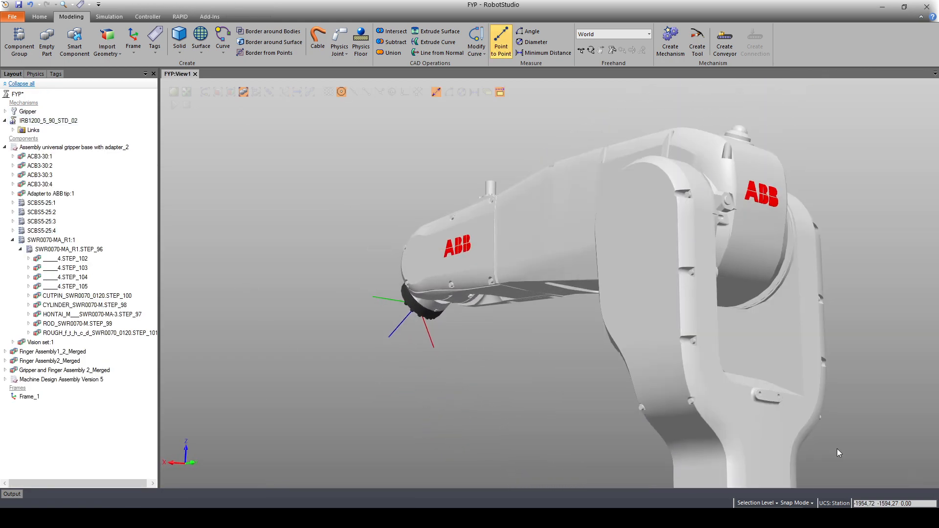
# - Merge the component group "Assembly universal gripper base with adapter_2" into a single part
pyautogui.rightClick(48, 150)
pyautogui.click(5, 148)
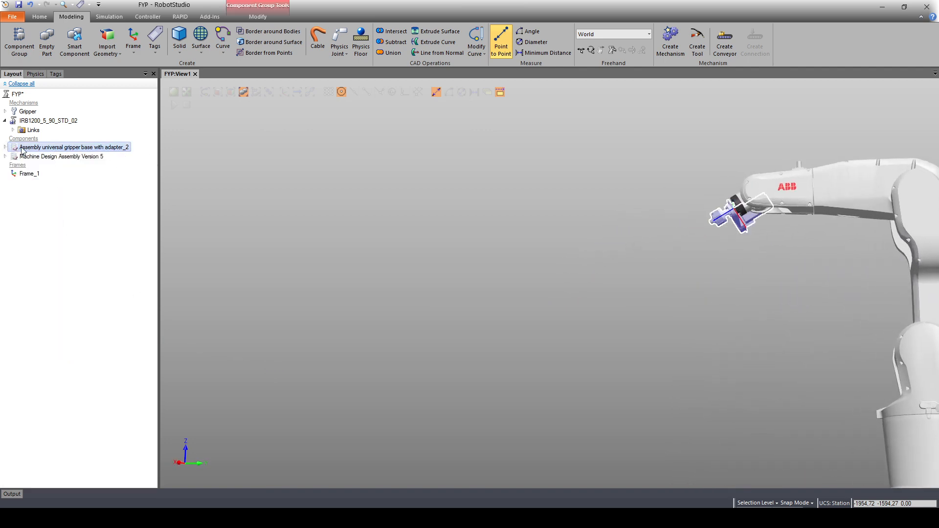
pyautogui.click(5, 147)
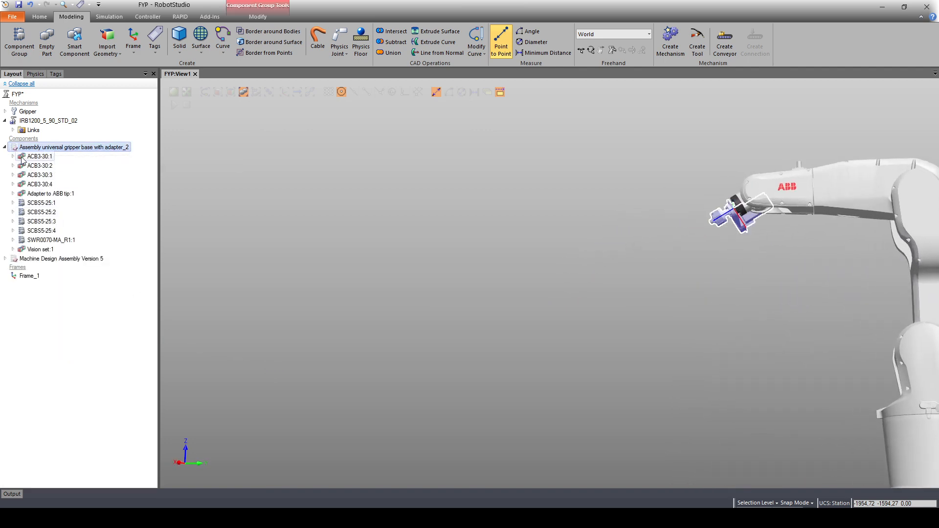
pyautogui.rightClick(41, 145)
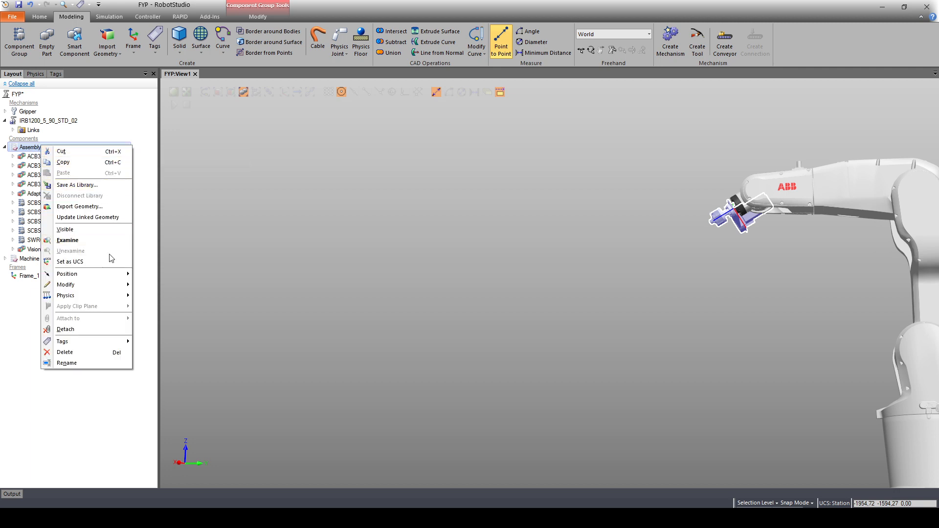
pyautogui.moveTo(97, 288)
pyautogui.click(162, 310)
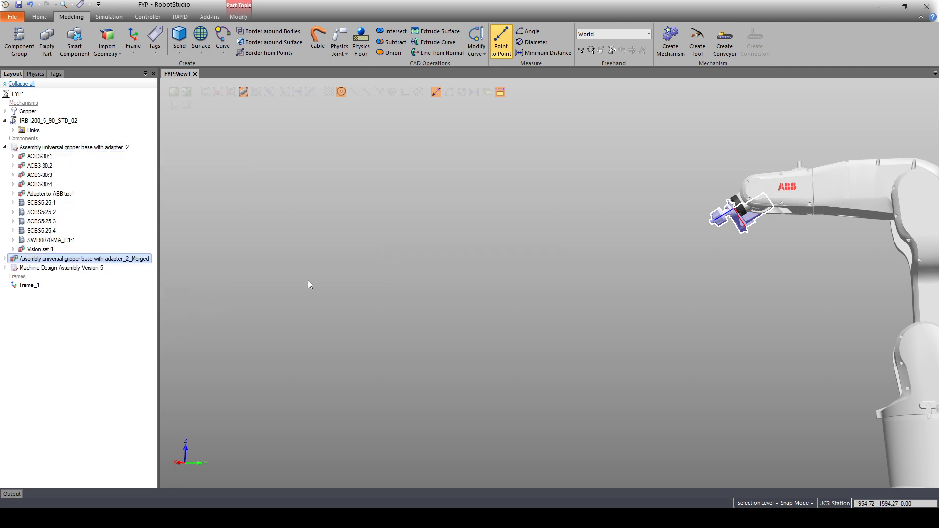
# - Toggle the visibility of the original gripper base assembly and examine the parts inside its SCBS5-25:1 group
pyautogui.rightClick(8, 147)
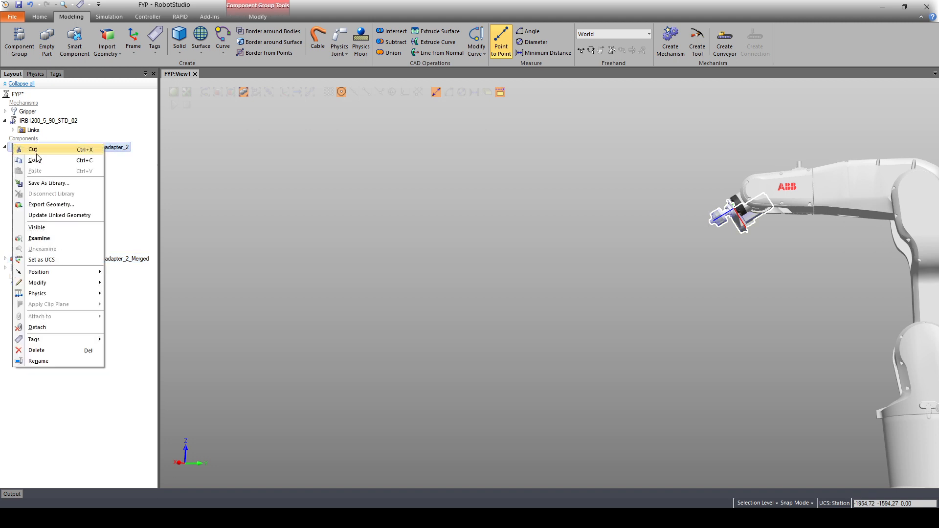
pyautogui.click(49, 225)
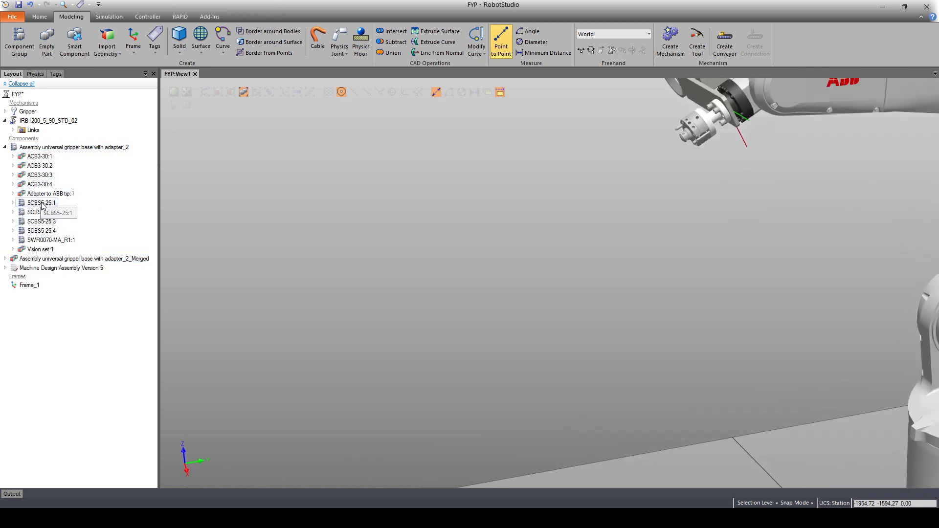
pyautogui.click(13, 185)
pyautogui.click(12, 184)
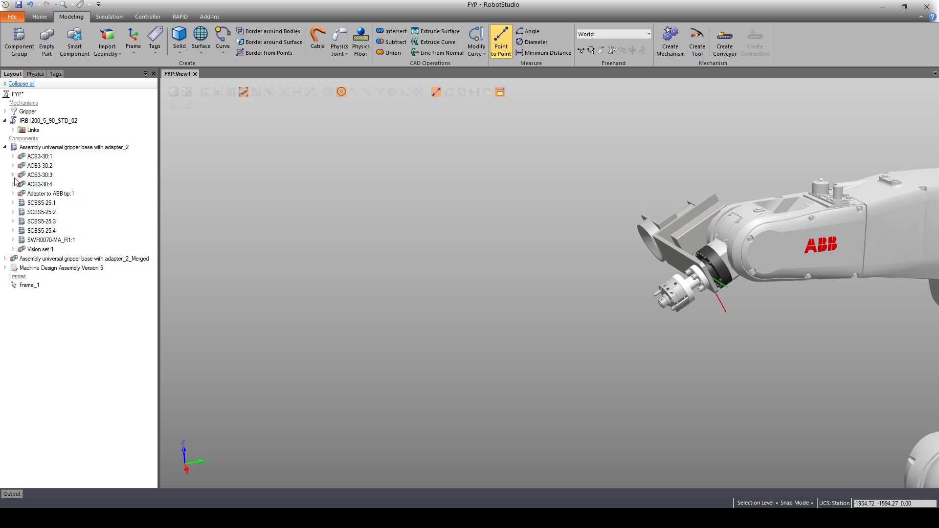
pyautogui.click(39, 202)
pyautogui.click(12, 202)
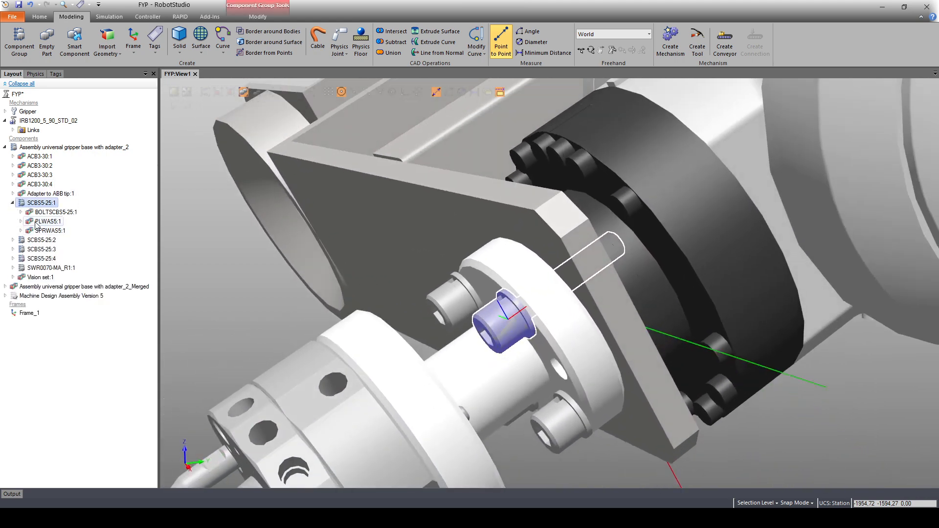
pyautogui.click(48, 221)
pyautogui.click(21, 221)
pyautogui.click(44, 231)
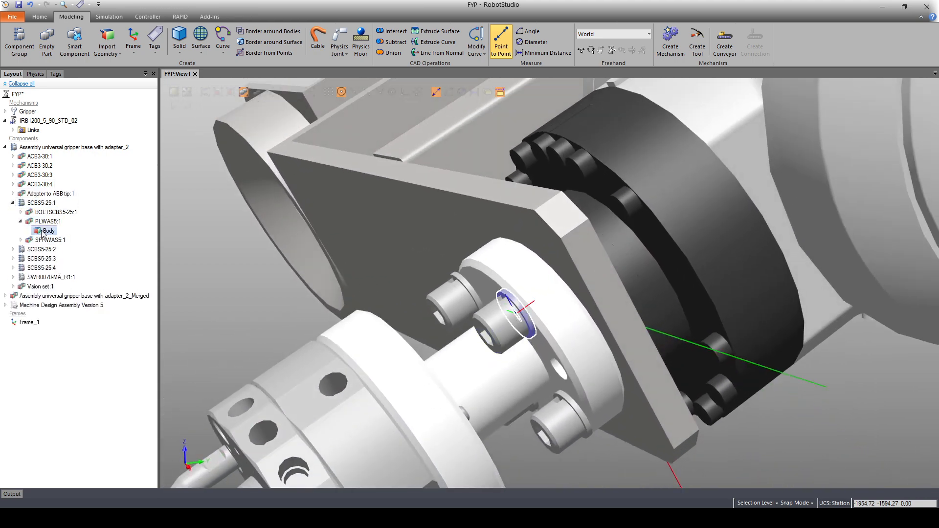
# - Merge the SCBS5-25:1 bolt group inside the gripper base assembly into a single part
pyautogui.doubleClick(22, 203)
pyautogui.rightClick(31, 204)
pyautogui.moveTo(73, 344)
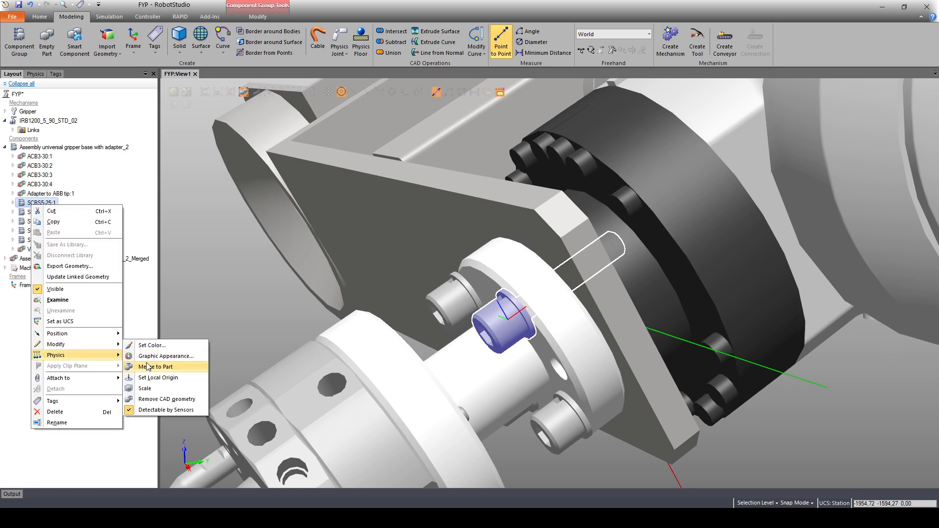
pyautogui.click(149, 367)
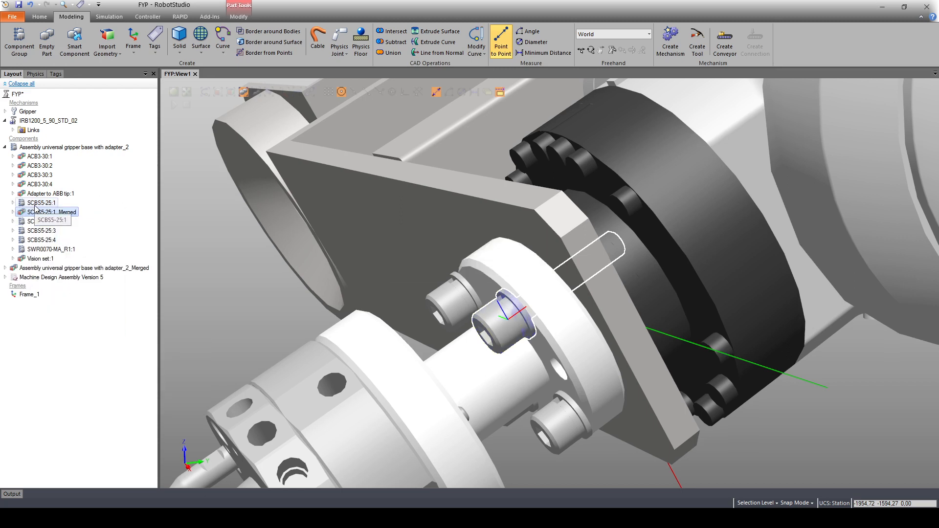
pyautogui.click(101, 361)
# - Undo the SCBS5-25:1 merge and the assembly's visibility change, keeping the merged gripper base part
pyautogui.hotkey('ctrl', 'z')
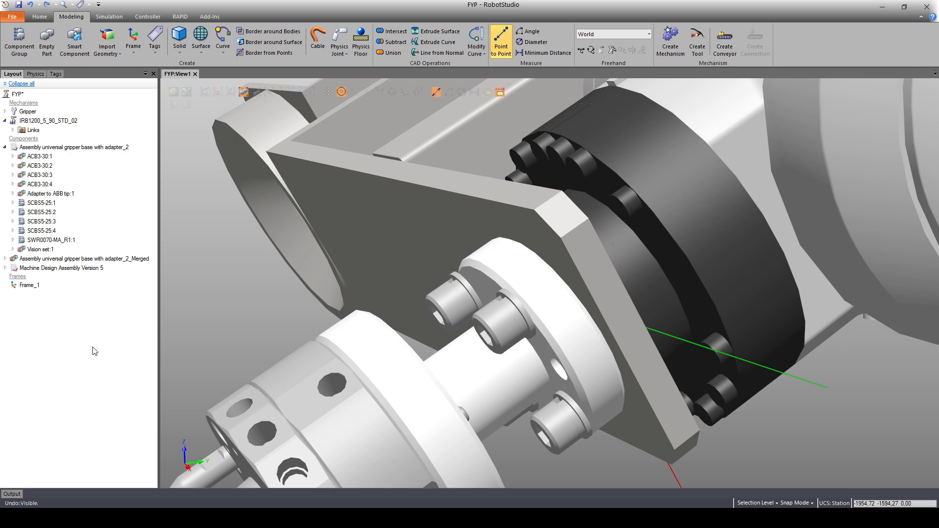
pyautogui.hotkey('ctrl', 'z')
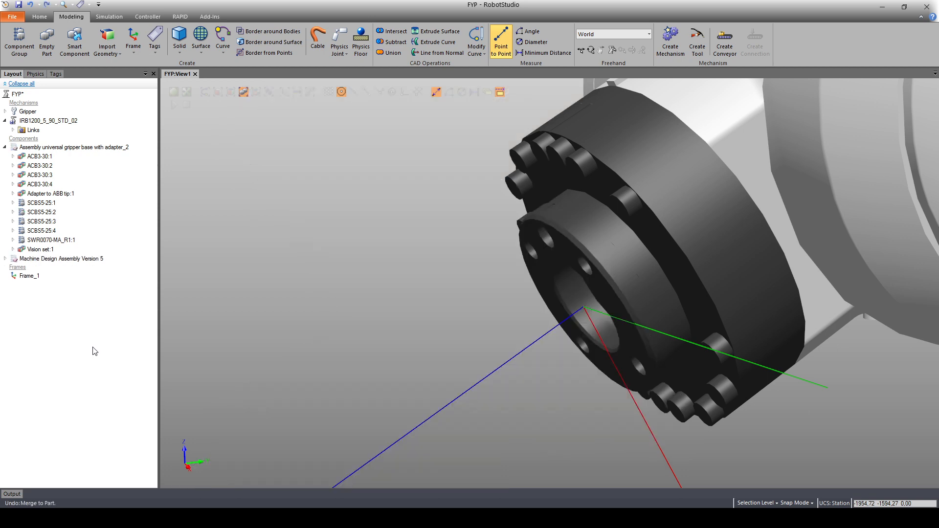
pyautogui.hotkey('ctrl', 'y')
# - Delete the old Gripper mechanism from the station and collapse the original gripper base assembly
pyautogui.doubleClick(28, 148)
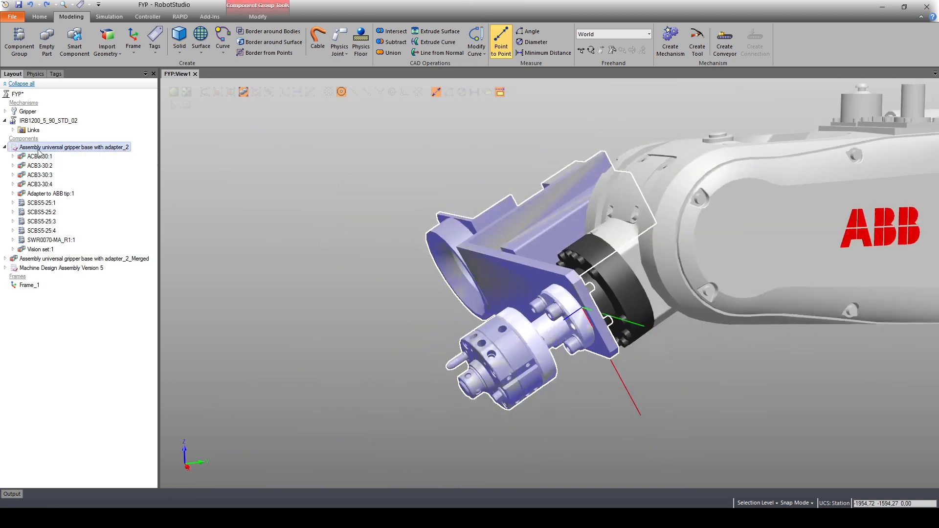
pyautogui.click(64, 304)
pyautogui.click(37, 258)
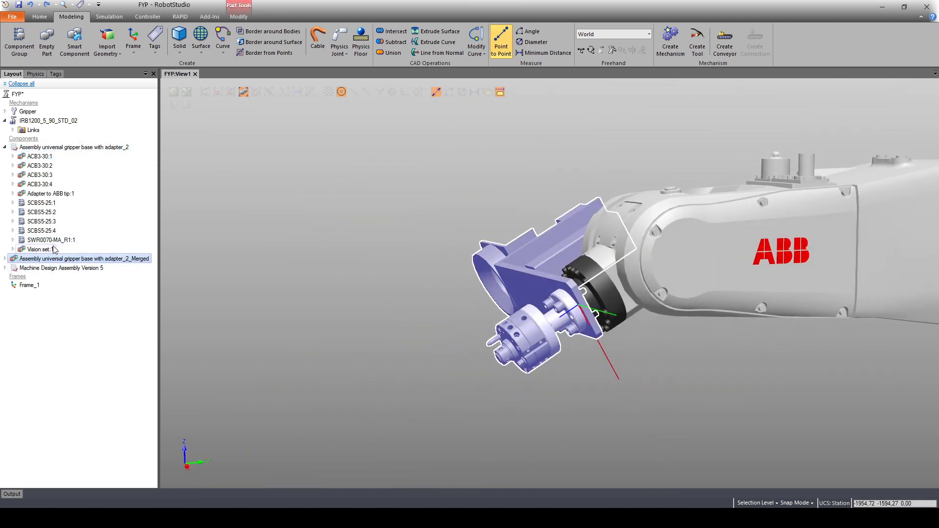
pyautogui.click(37, 113)
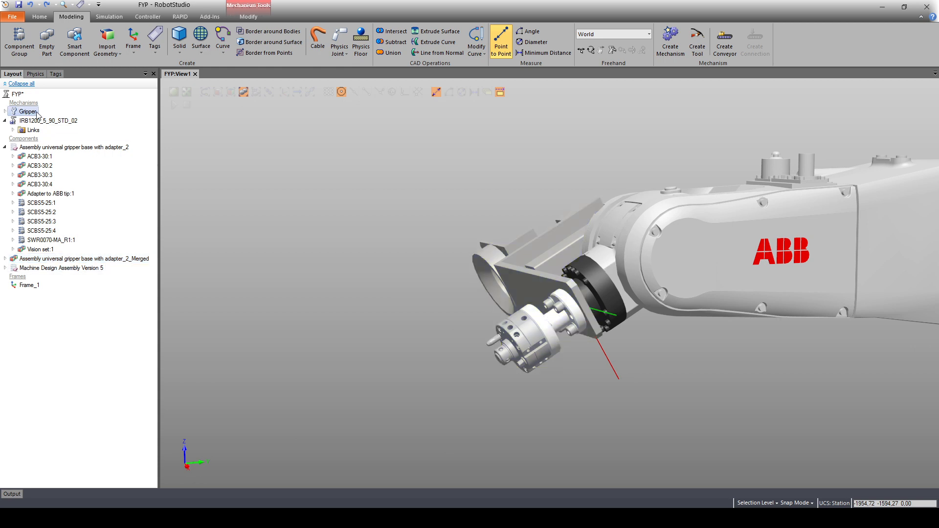
pyautogui.press('Delete')
pyautogui.rightClick(44, 264)
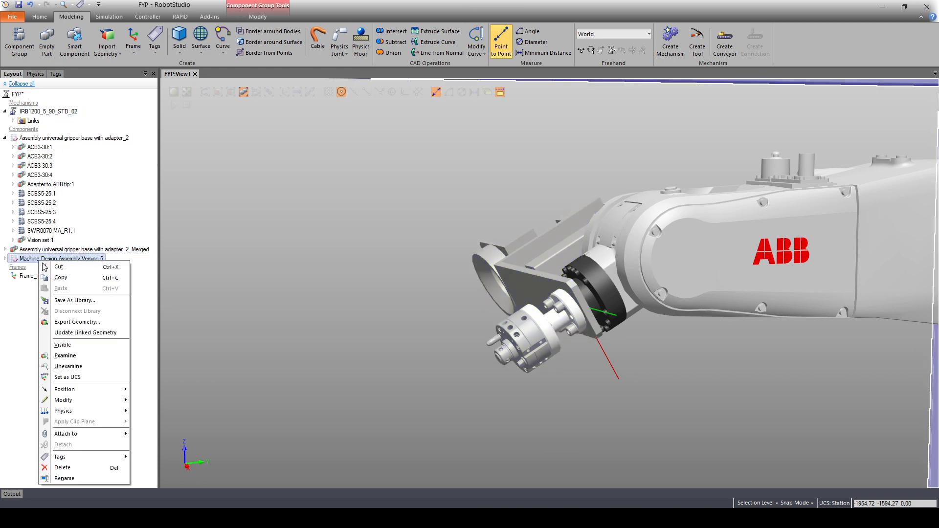
pyautogui.click(25, 306)
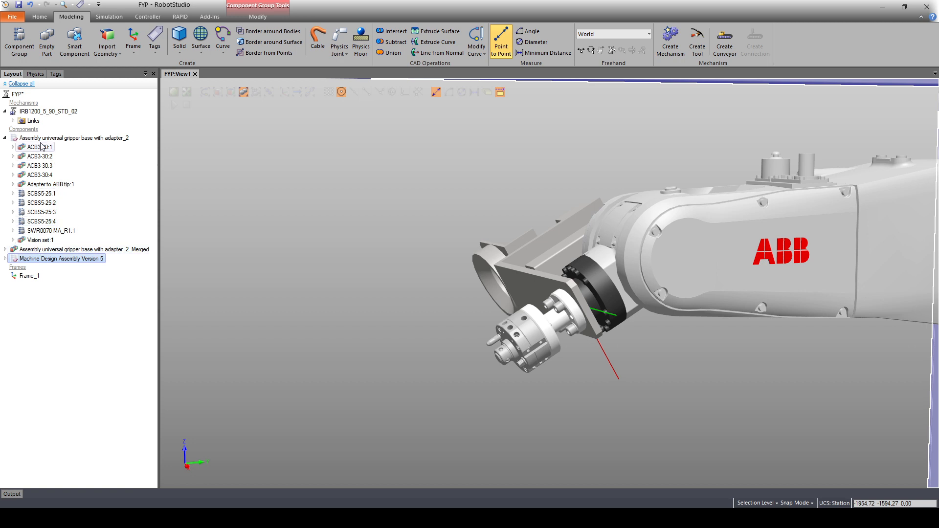
pyautogui.click(4, 138)
pyautogui.click(48, 175)
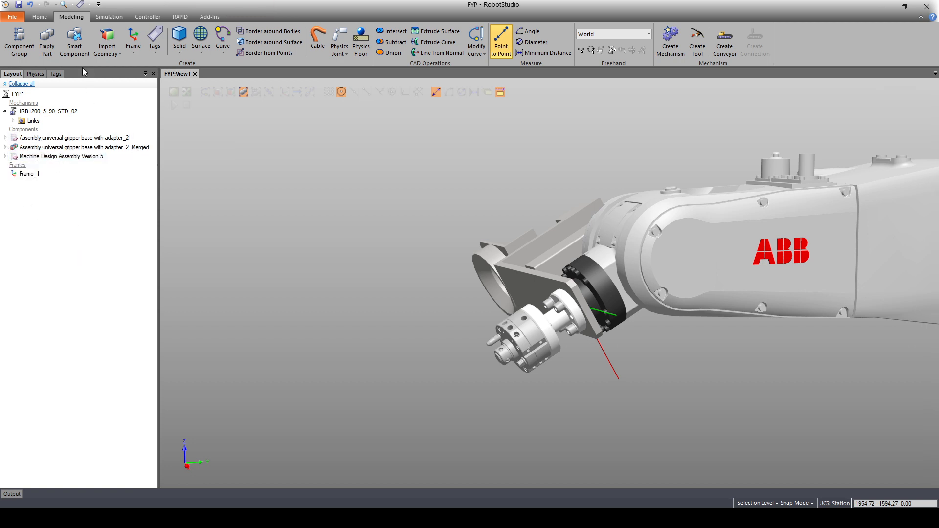
# - Import the library file FancyGripper.rslib from the Forumstuff folder into the FYP station
pyautogui.click(39, 17)
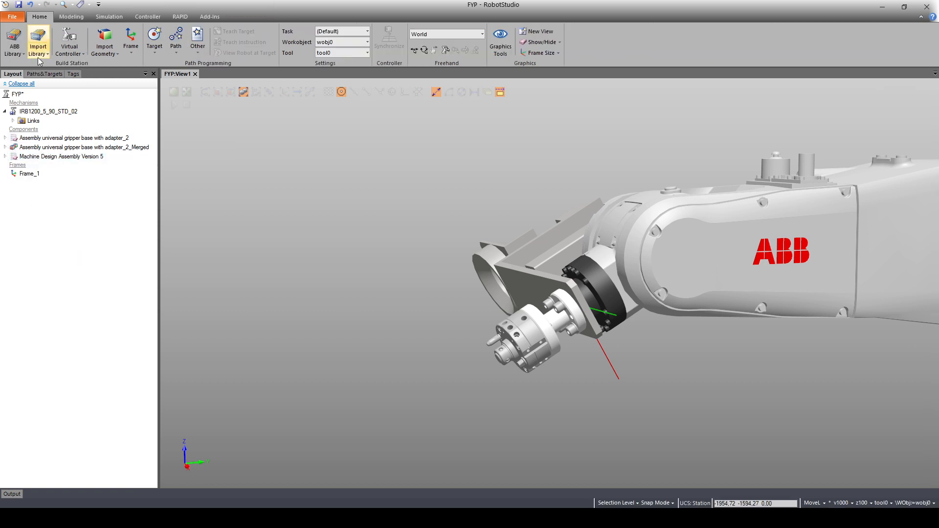
pyautogui.click(39, 55)
pyautogui.click(61, 119)
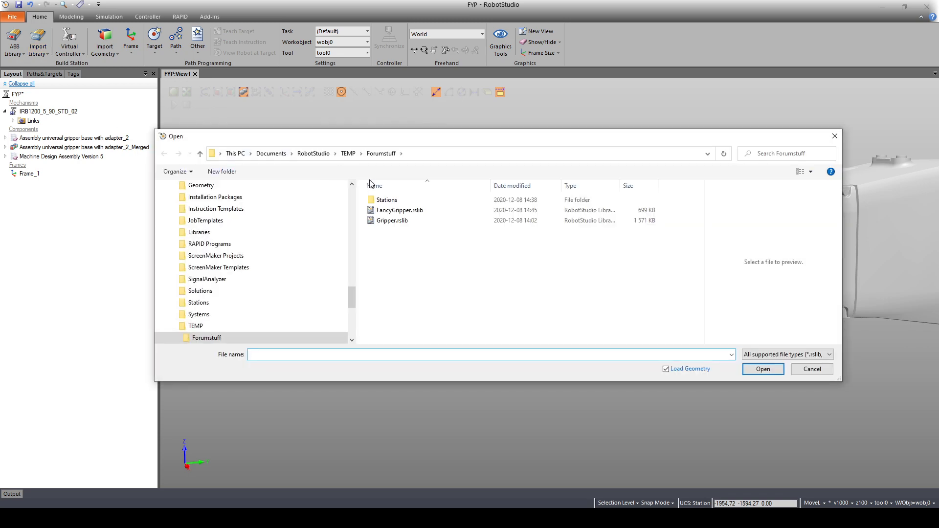
pyautogui.click(400, 210)
pyautogui.click(763, 369)
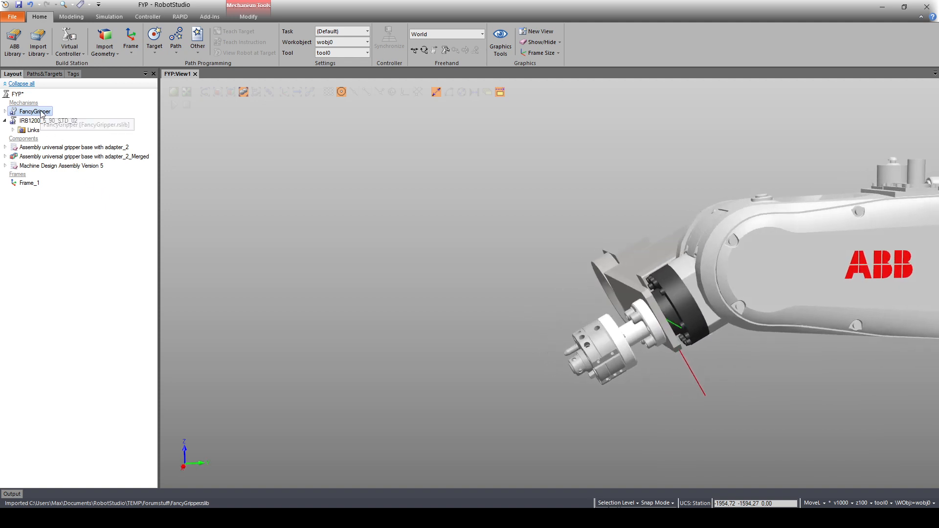
# - Attach FancyGripper to the robot IRB1200_5_90_STD_02 and accept the update of its position
pyautogui.moveTo(41, 113); pyautogui.dragTo(42, 121)
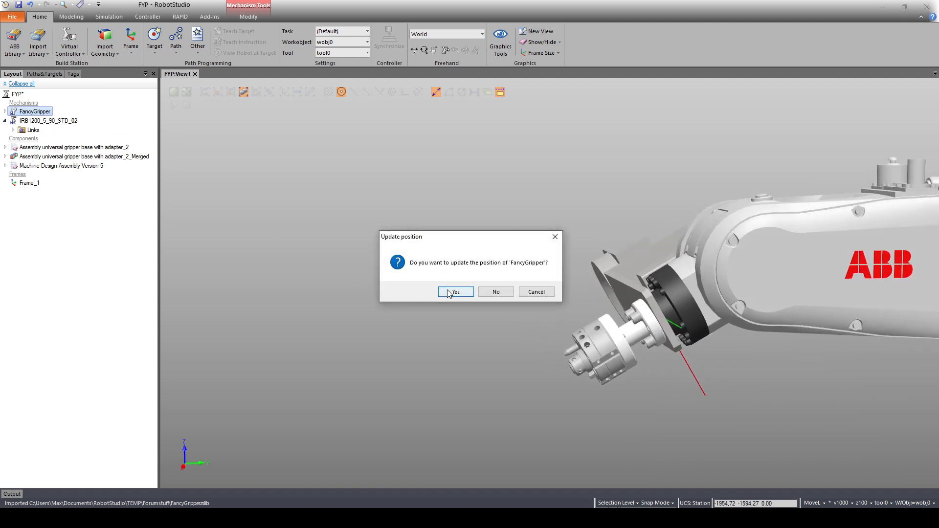
pyautogui.click(455, 292)
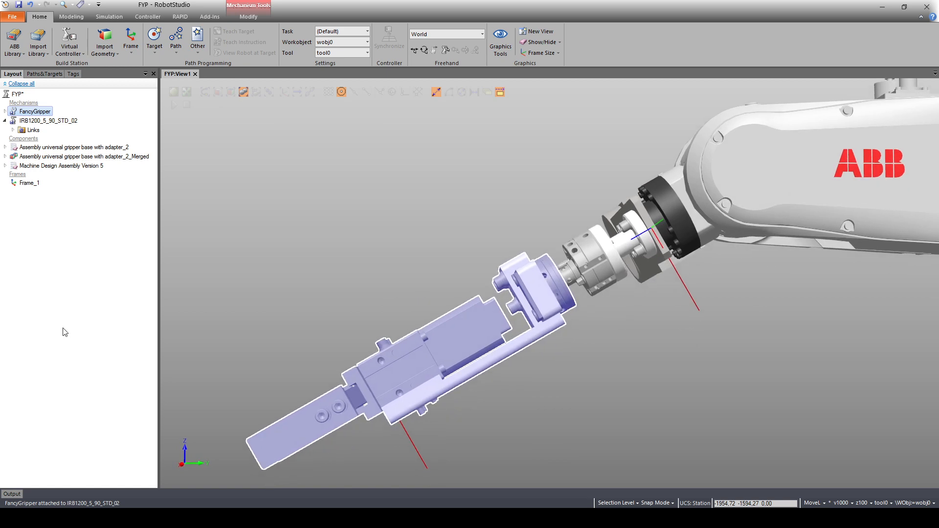
pyautogui.click(63, 332)
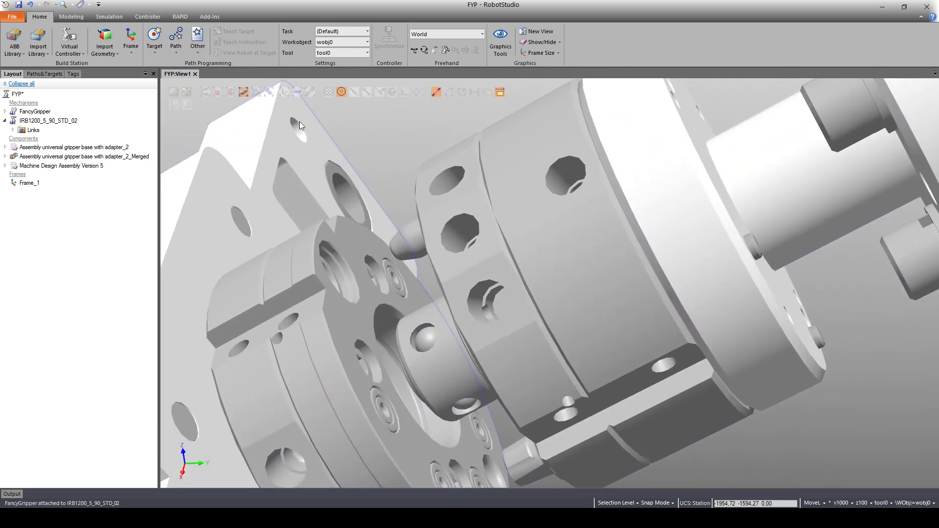
# - Measure the point-to-point distance between the merged adapter assembly and the facing mounting side of FancyGripper
pyautogui.click(436, 93)
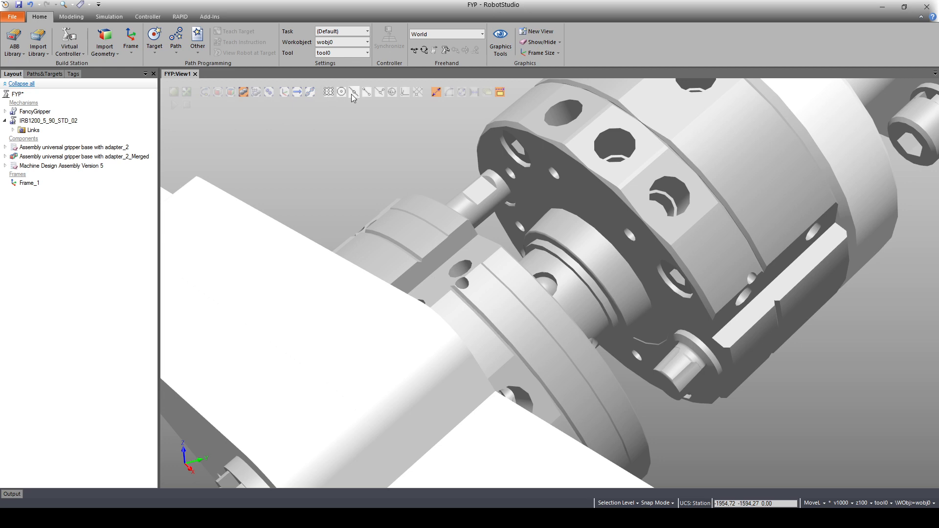
pyautogui.click(570, 172)
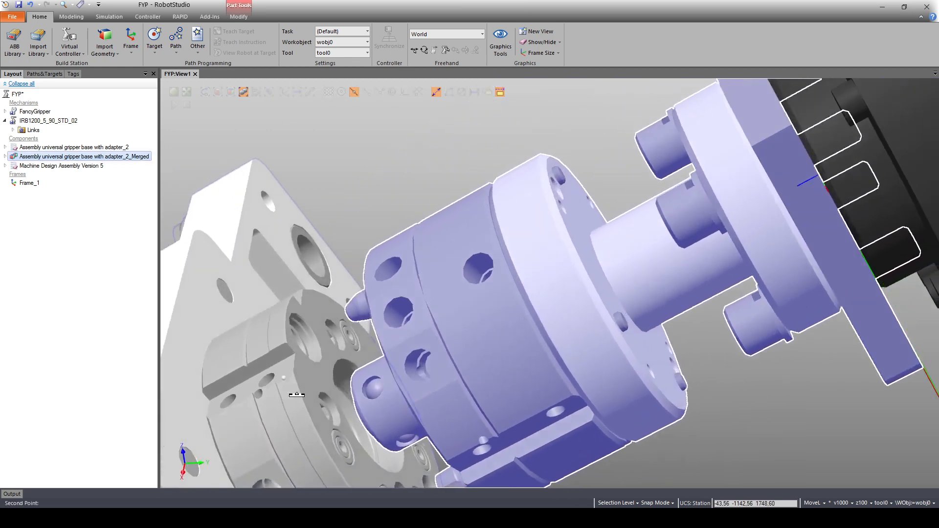
pyautogui.keyDown('ctrl'); pyautogui.keyDown('shift'); pyautogui.moveTo(297, 394); pyautogui.dragTo(344, 377); pyautogui.keyUp('shift'); pyautogui.keyUp('ctrl')
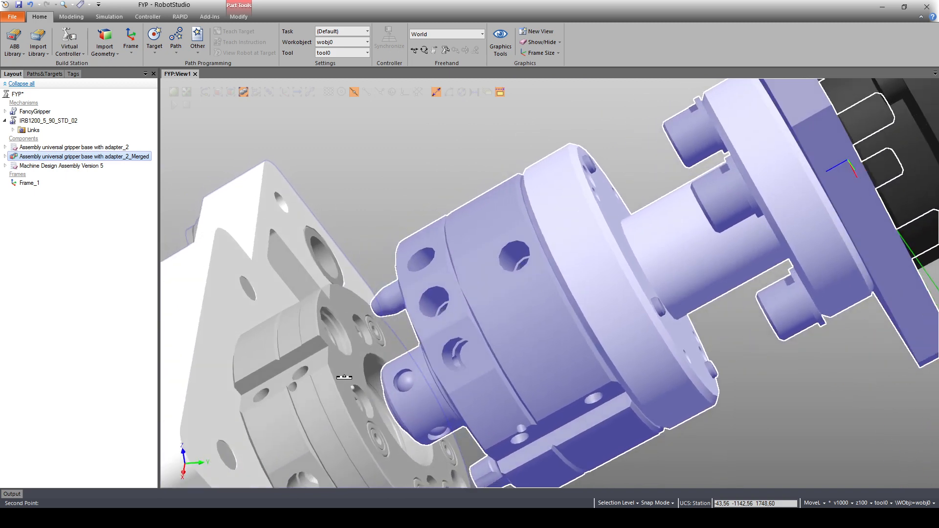
pyautogui.click(348, 375)
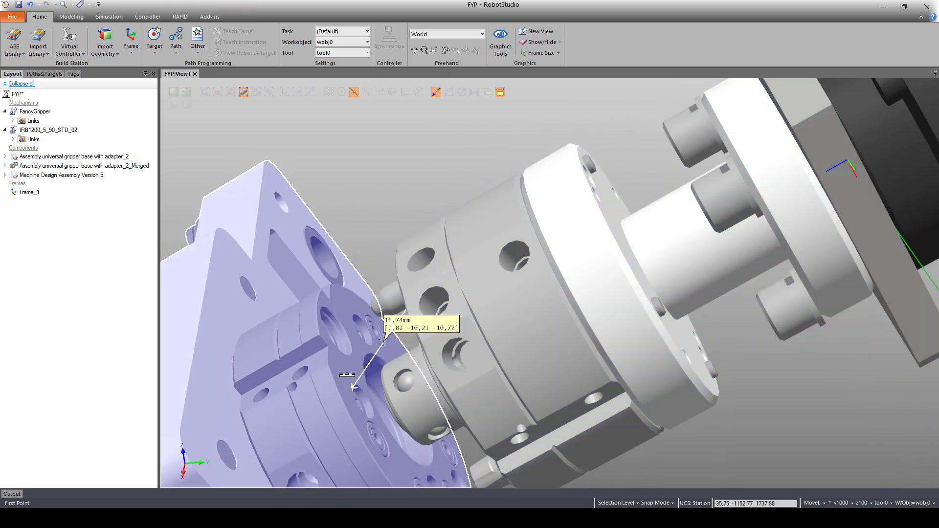
pyautogui.scroll(5, 348, 375)
pyautogui.keyDown('ctrl'); pyautogui.keyDown('shift'); pyautogui.moveTo(409, 360); pyautogui.dragTo(488, 297); pyautogui.keyUp('shift'); pyautogui.keyUp('ctrl')
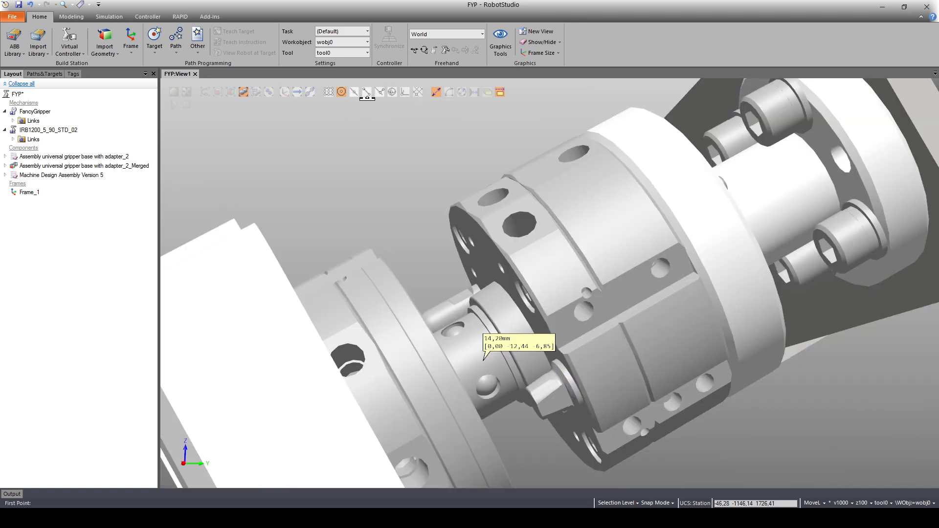
# - Measure point-to-point from the center of a small hole on the merged adapter's mounting face, using center snapping
pyautogui.click(343, 91)
pyautogui.keyDown('ctrl'); pyautogui.keyDown('shift'); pyautogui.moveTo(491, 318); pyautogui.dragTo(470, 350); pyautogui.keyUp('shift'); pyautogui.keyUp('ctrl')
pyautogui.click(542, 265)
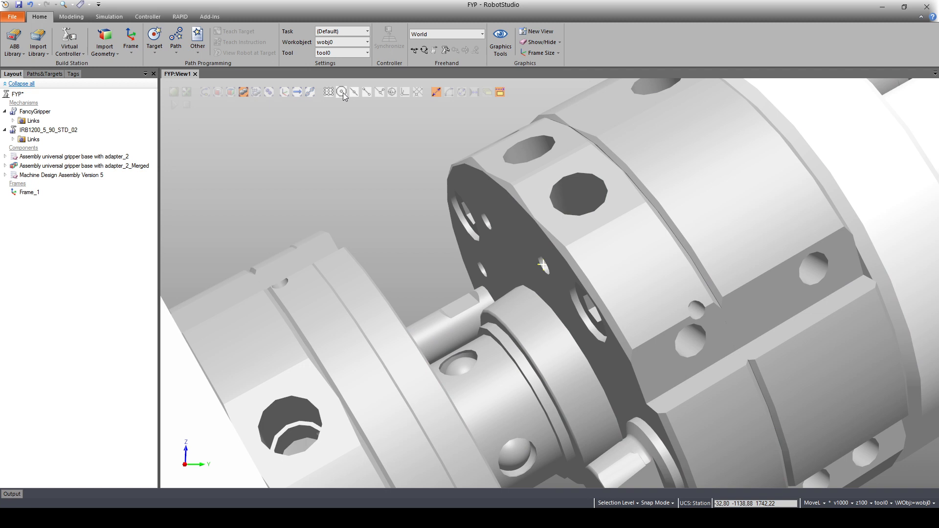
pyautogui.click(342, 93)
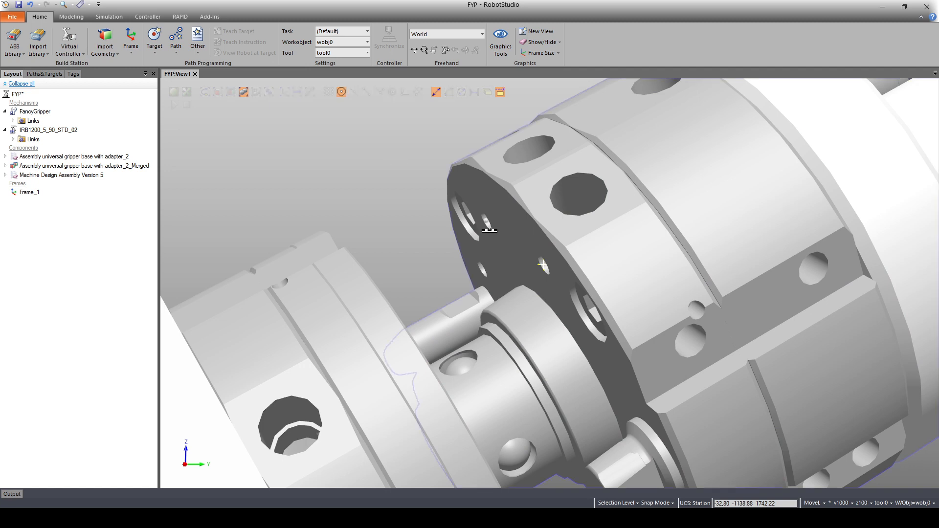
pyautogui.click(542, 264)
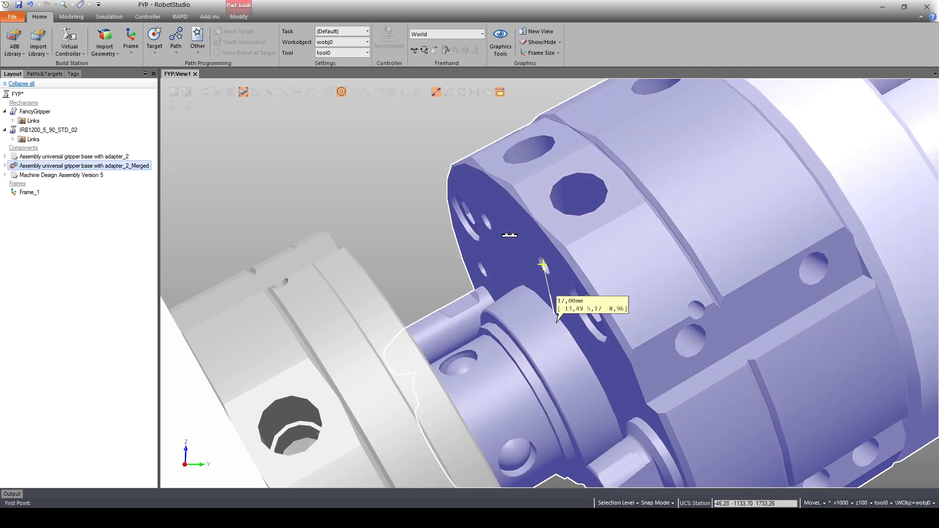
pyautogui.moveTo(509, 235); pyautogui.dragTo(495, 237, button='middle')
pyautogui.click(366, 152)
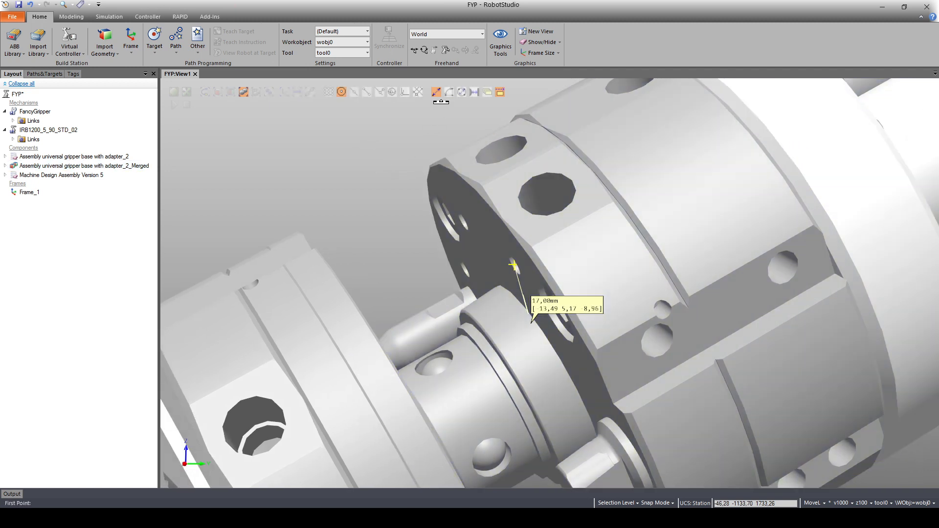
# - Restart the point-to-point measurement and measure between center points at the adapter's mounting face
pyautogui.click(435, 92)
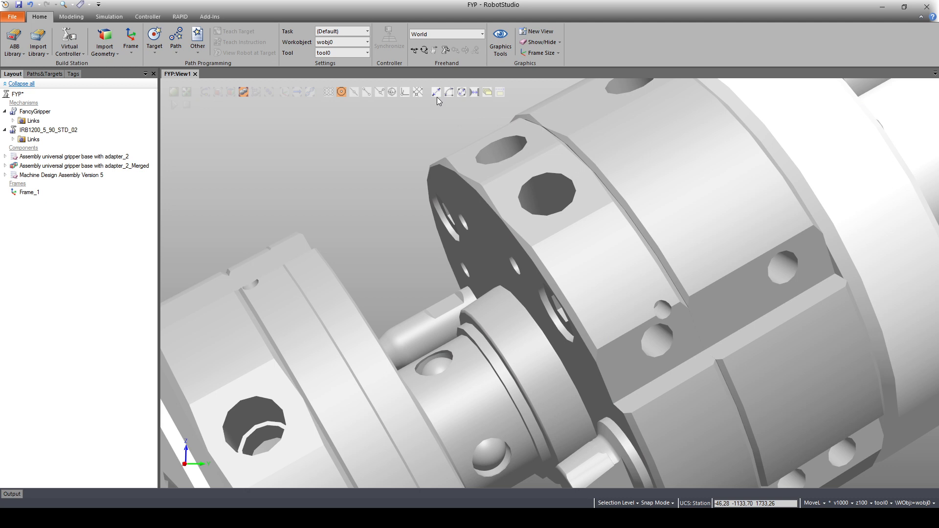
pyautogui.click(488, 235)
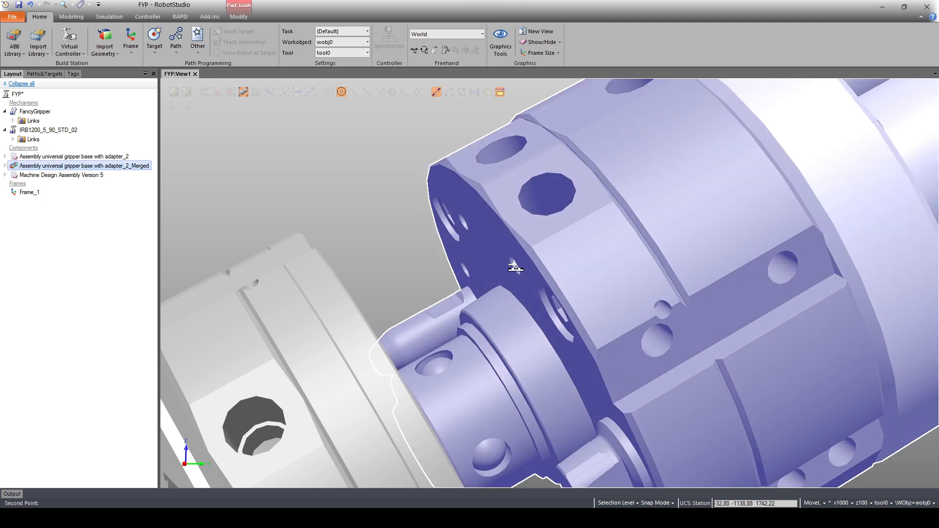
pyautogui.scroll(3, 515, 268)
pyautogui.scroll(1, 509, 199)
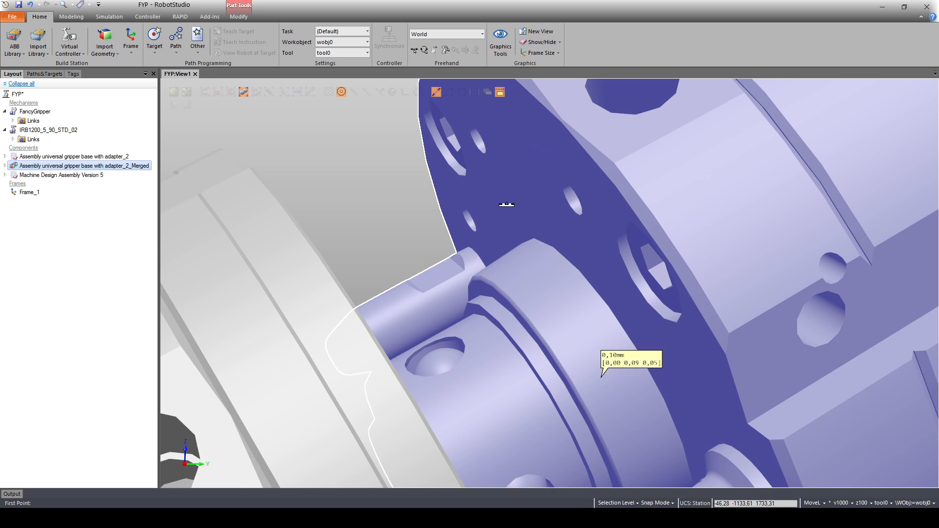
# - Measure the distance from the center of FancyGripper's mounting flange to the center of the adapter's facing side
pyautogui.keyDown('ctrl'); pyautogui.keyDown('shift'); pyautogui.moveTo(506, 204); pyautogui.dragTo(298, 350); pyautogui.keyUp('shift'); pyautogui.keyUp('ctrl')
pyautogui.scroll(-3, 386, 375)
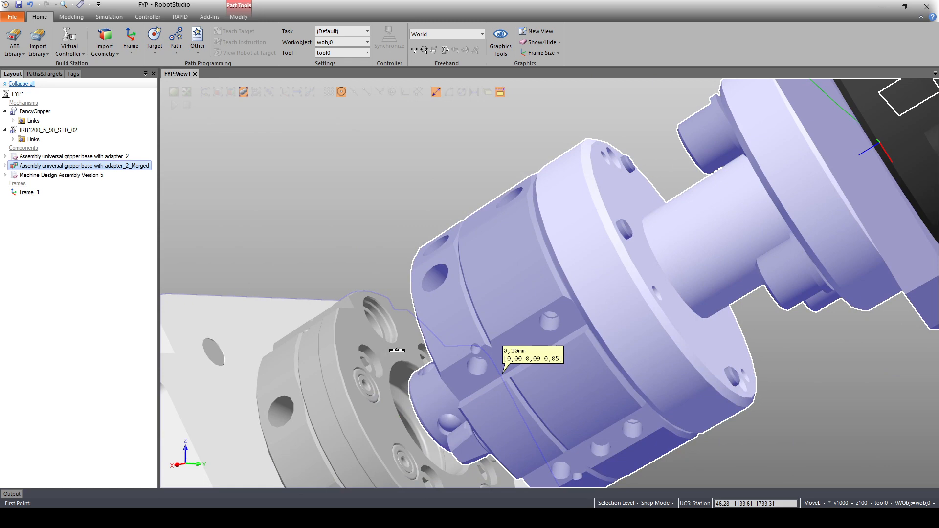
pyautogui.click(396, 350)
pyautogui.keyDown('ctrl'); pyautogui.keyDown('shift'); pyautogui.moveTo(397, 350); pyautogui.dragTo(629, 332); pyautogui.keyUp('shift'); pyautogui.keyUp('ctrl')
pyautogui.click(679, 260)
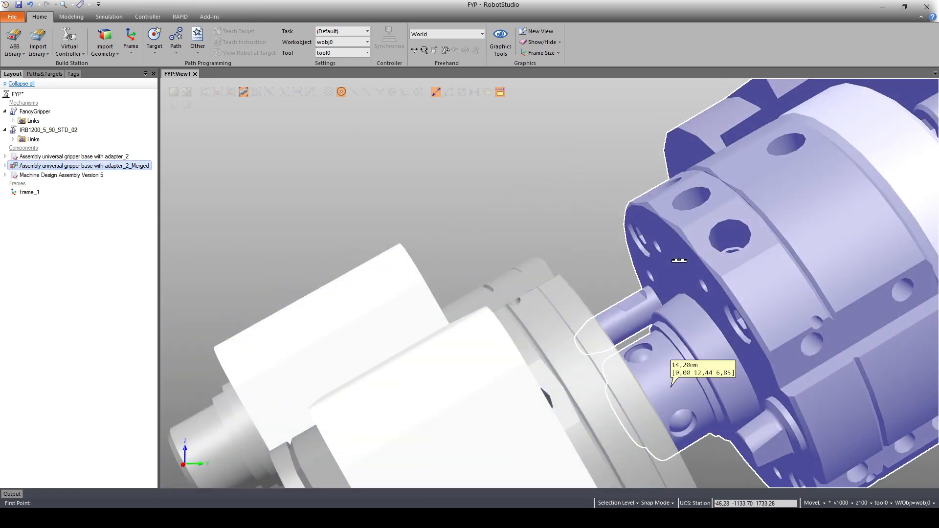
pyautogui.keyDown('ctrl'); pyautogui.keyDown('shift'); pyautogui.moveTo(679, 260); pyautogui.dragTo(457, 264); pyautogui.keyUp('shift'); pyautogui.keyUp('ctrl')
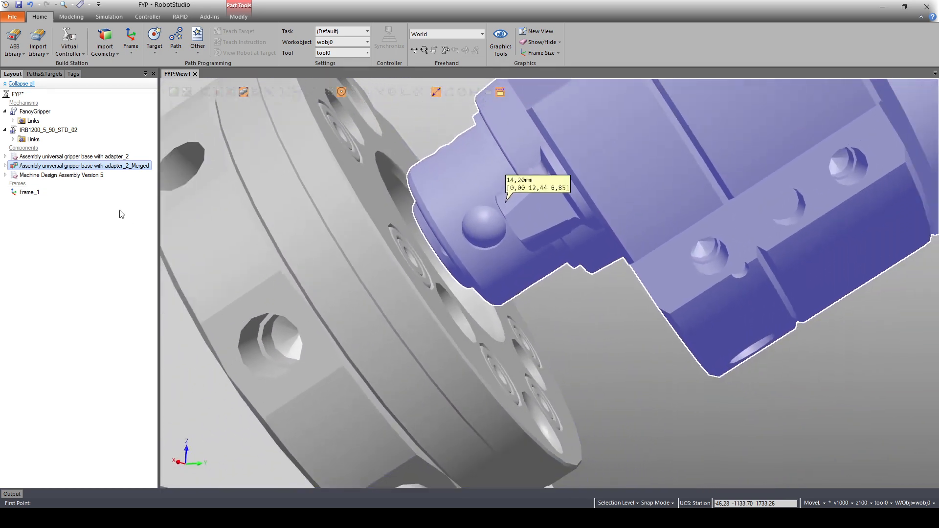
# - Hide the merged adapter assembly to examine the measurement's end points, and make the assembly visible again
pyautogui.rightClick(34, 168)
pyautogui.click(73, 251)
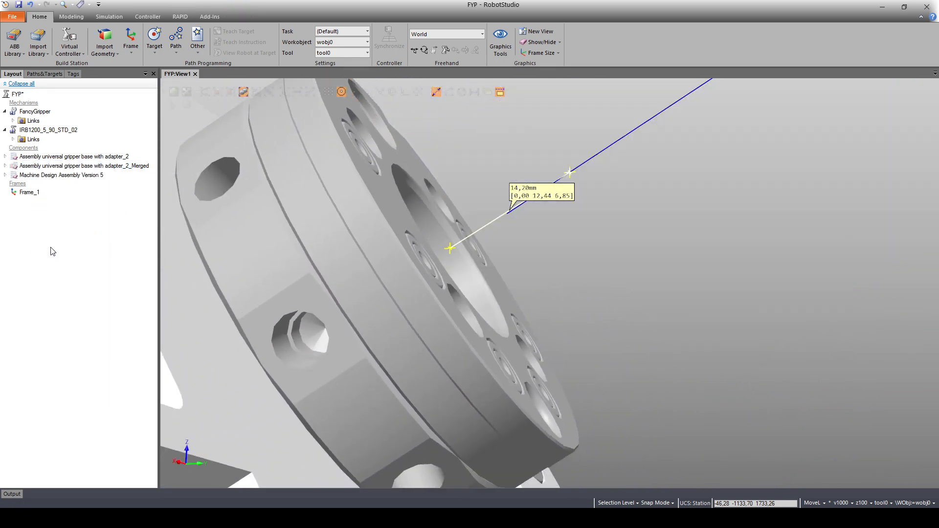
pyautogui.scroll(-2, 555, 331)
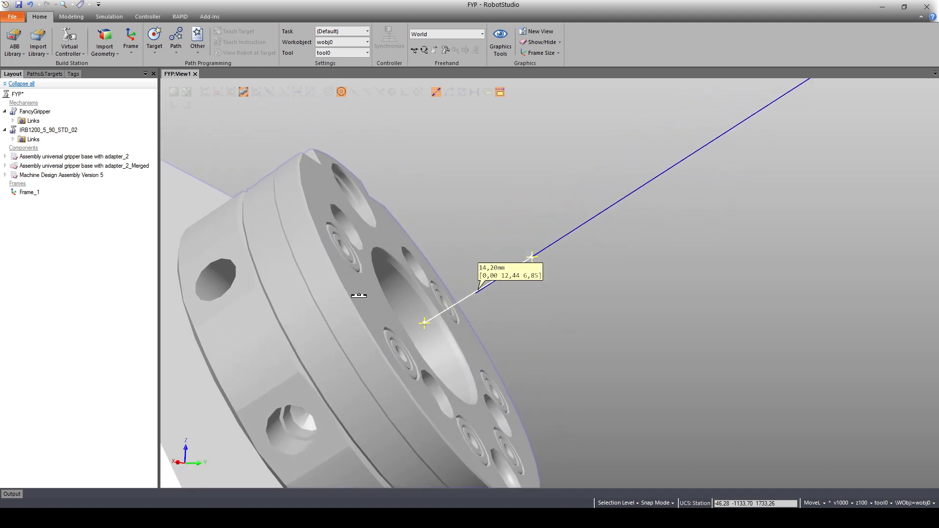
pyautogui.rightClick(35, 168)
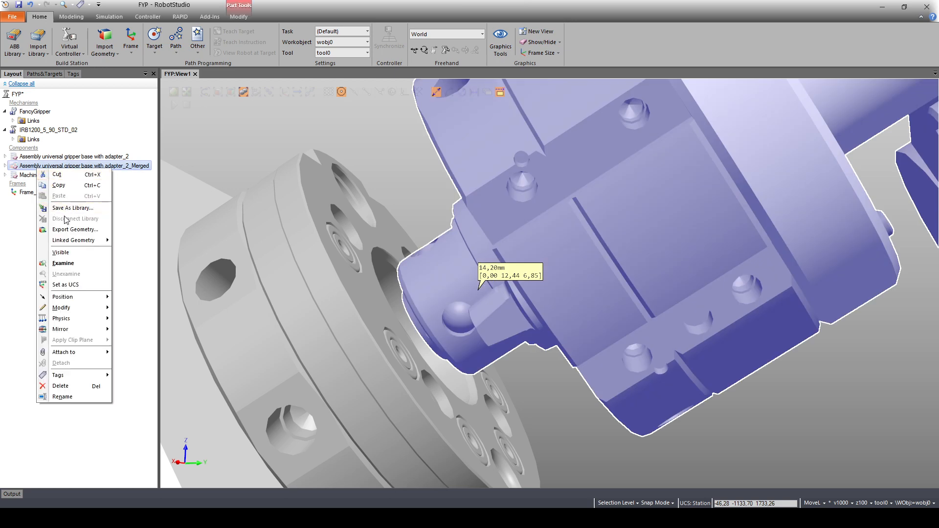
pyautogui.click(63, 253)
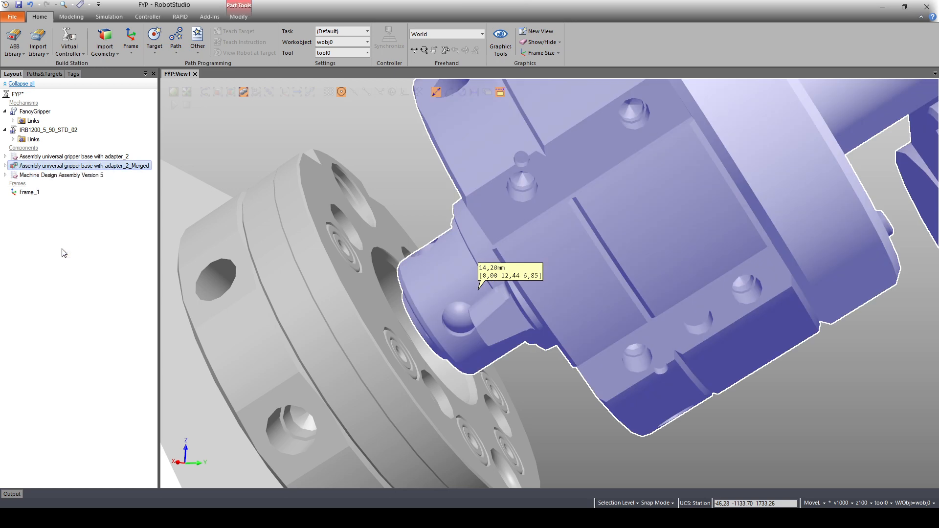
pyautogui.scroll(3, 563, 273)
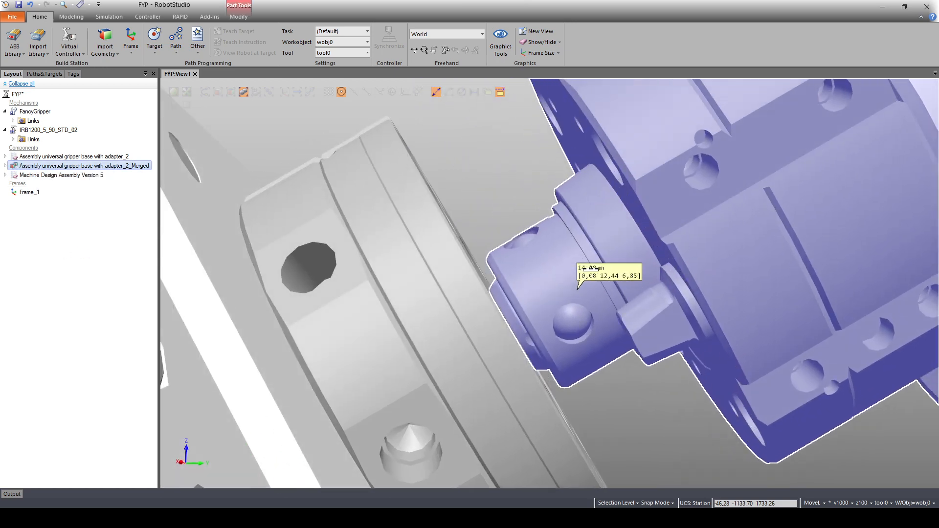
pyautogui.scroll(-2, 583, 268)
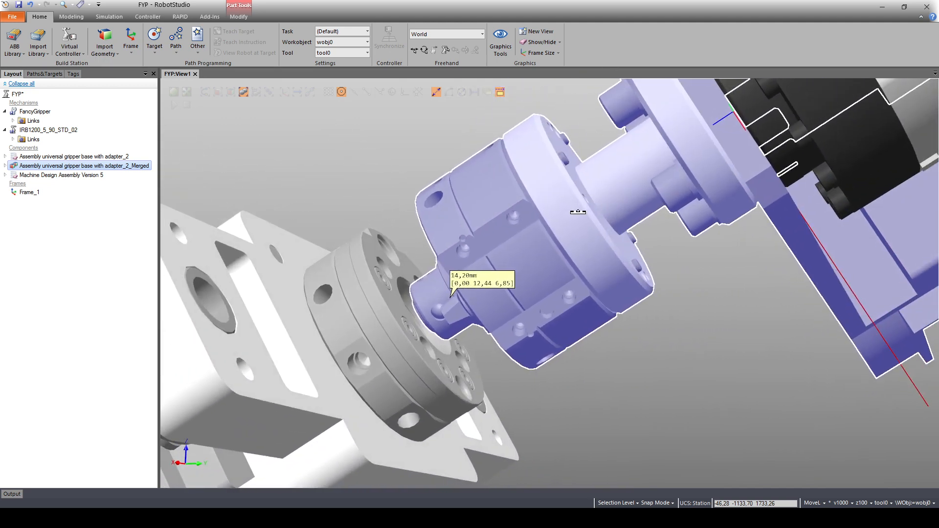
# - Calculate 81,9 − 14,2 in the Windows calculator and close it
pyautogui.press('XF86Calculator')
pyautogui.moveTo(272, 108); pyautogui.dragTo(518, 133)
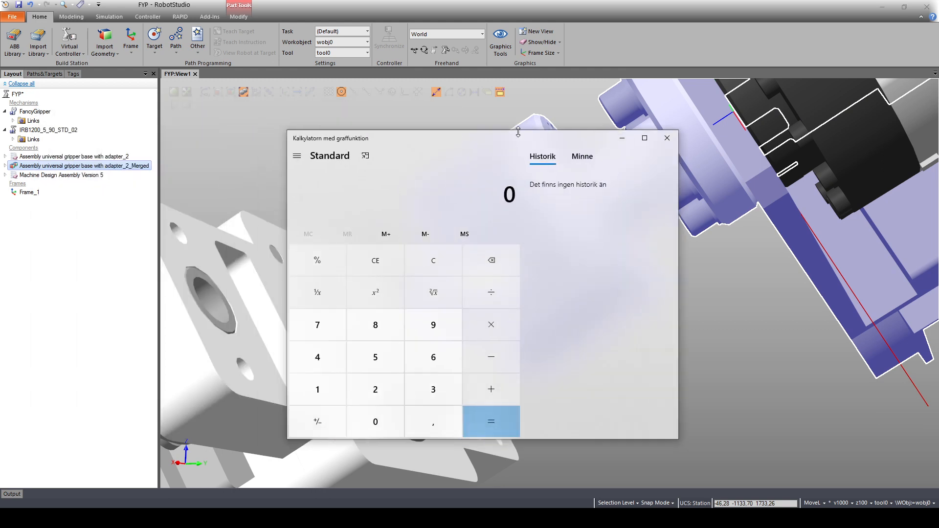
pyautogui.write('81,9')
pyautogui.moveTo(520, 143); pyautogui.dragTo(752, 154)
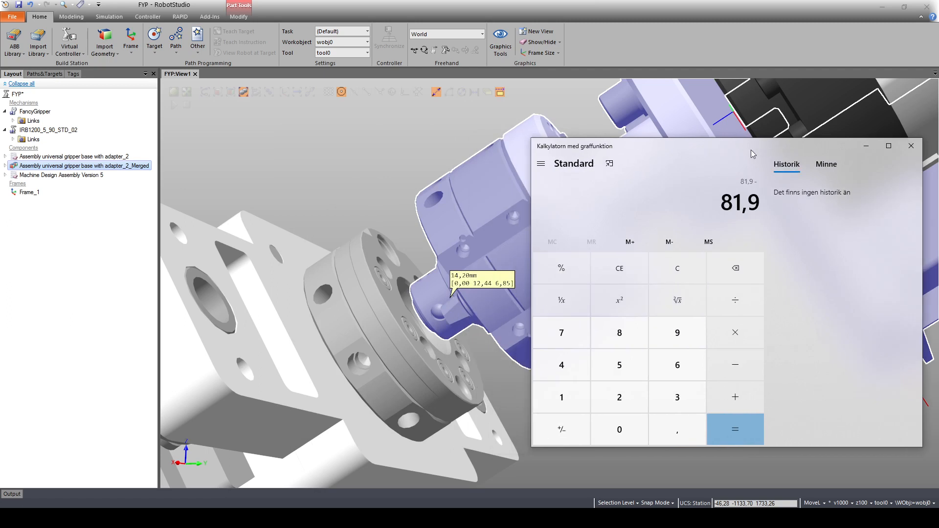
pyautogui.click(557, 393)
pyautogui.click(568, 362)
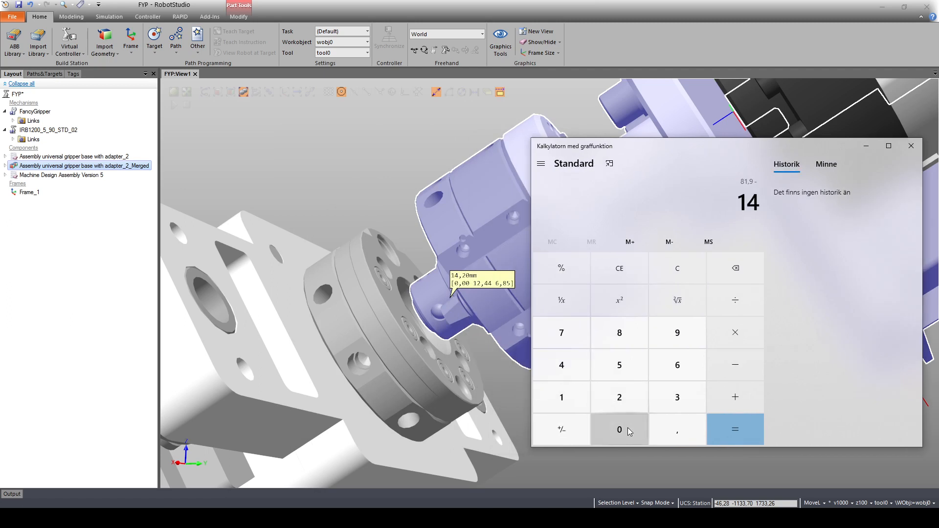
pyautogui.click(660, 430)
pyautogui.click(619, 396)
pyautogui.click(733, 429)
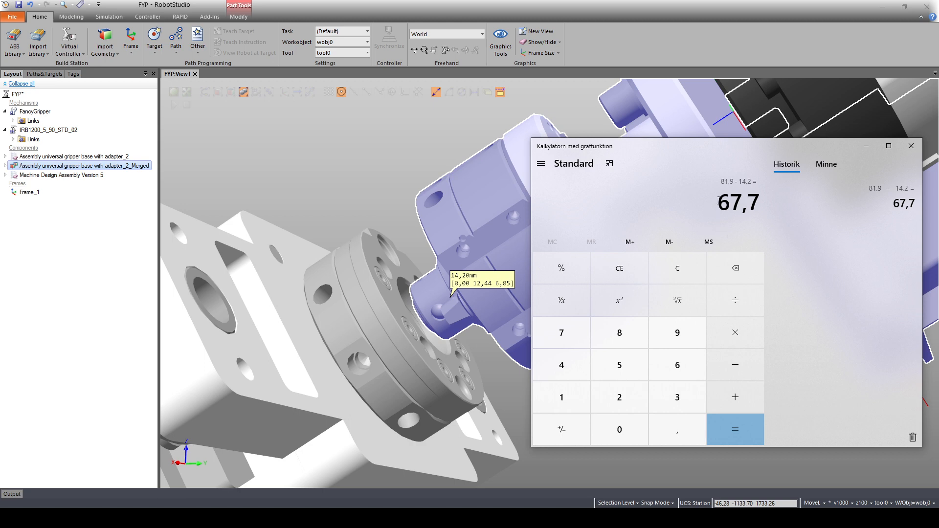
pyautogui.click(911, 146)
# - Turn off center snapping and the distance measurement, and examine FancyGripper's position and tool frame on the robot
pyautogui.scroll(4, 419, 324)
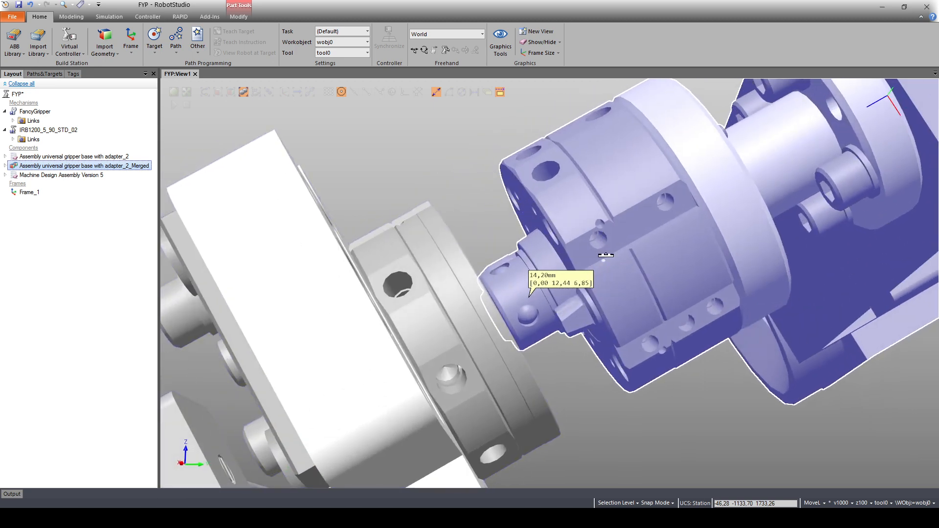
pyautogui.scroll(-3, 551, 181)
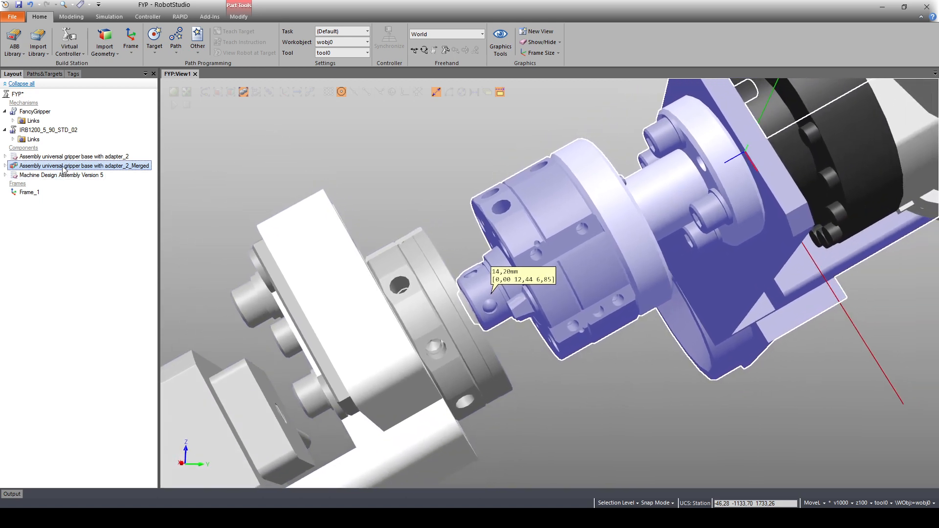
pyautogui.scroll(-5, 460, 228)
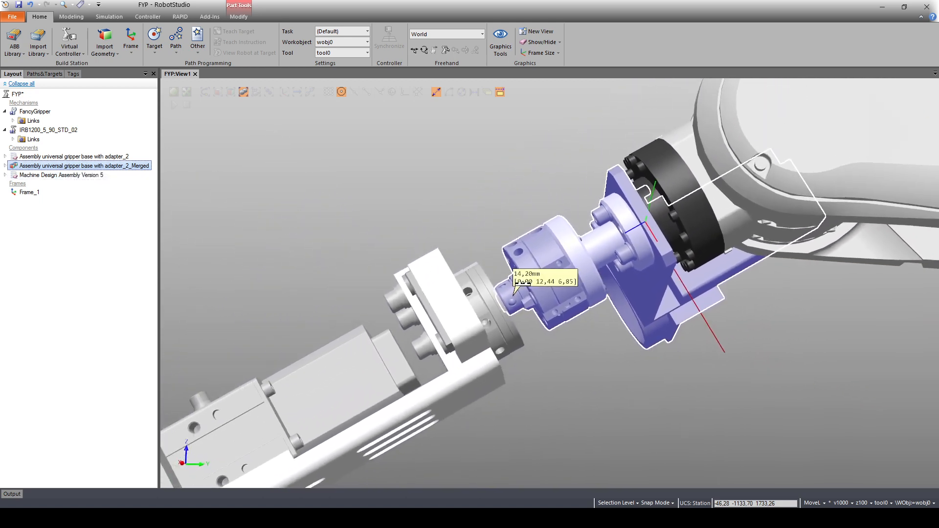
pyautogui.scroll(-4, 404, 196)
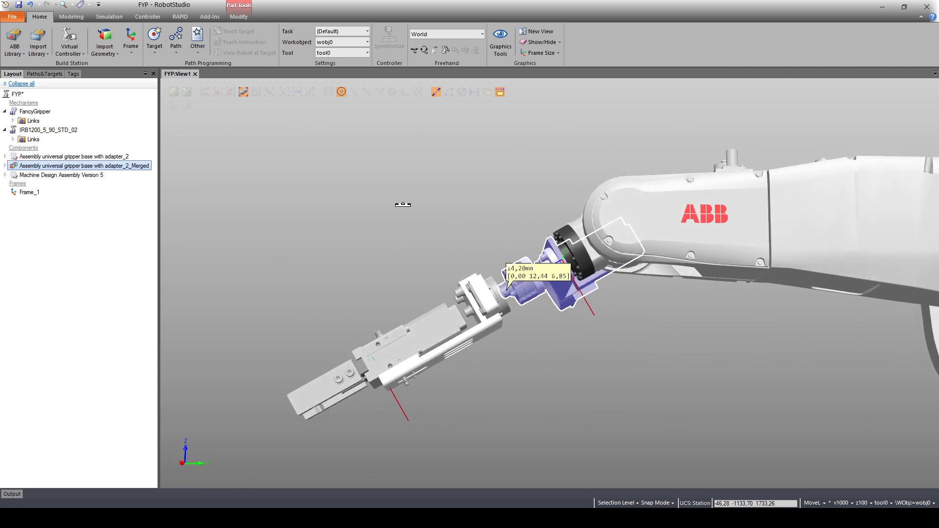
pyautogui.click(341, 92)
pyautogui.click(384, 193)
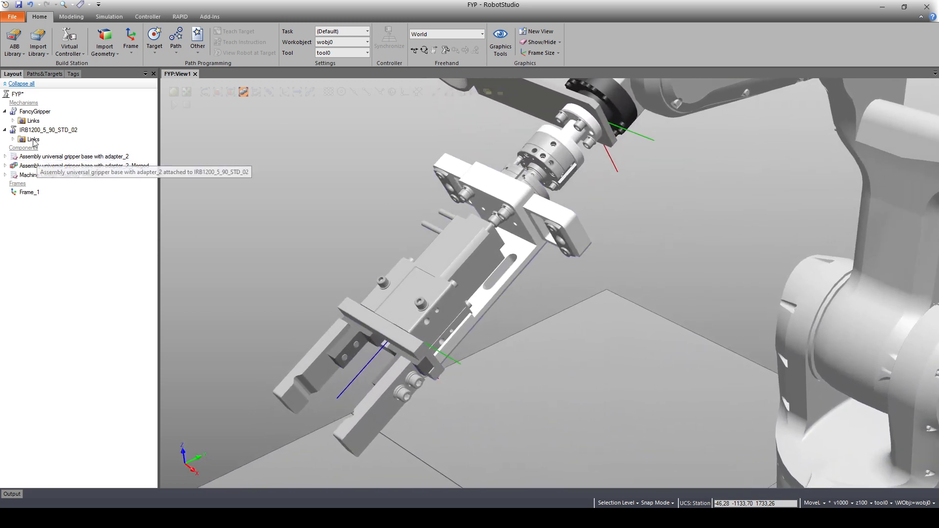
pyautogui.click(35, 112)
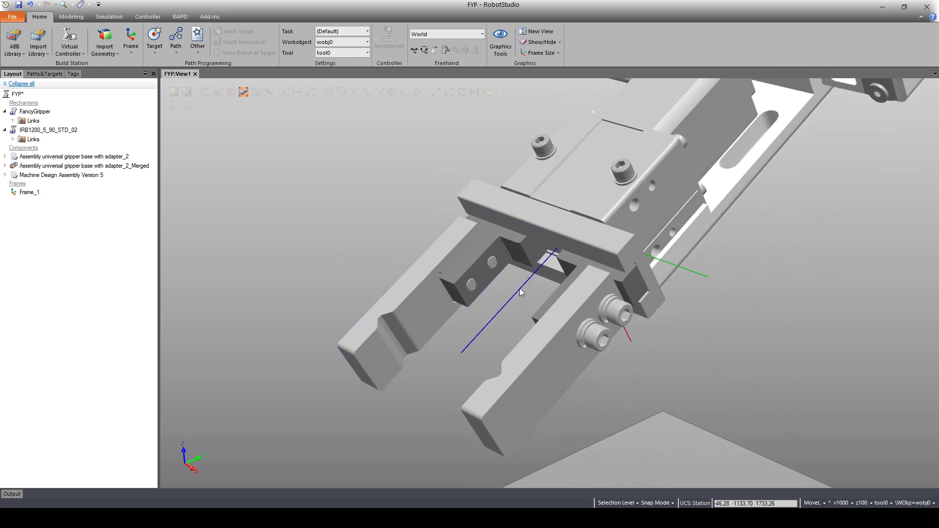
pyautogui.scroll(-5, 515, 292)
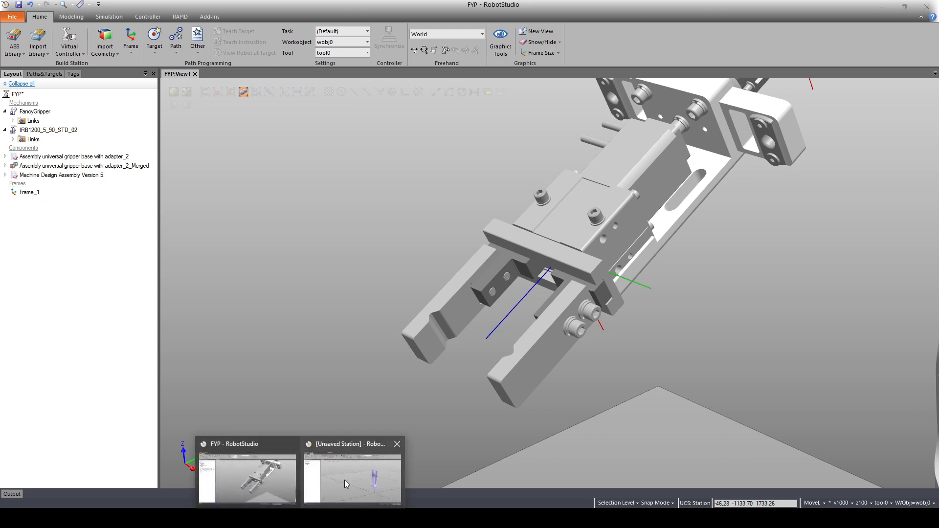
# - Switch to the unsaved station, disconnect FancyGripper from its library and open its mechanism for modification
pyautogui.click(345, 480)
pyautogui.scroll(5, 502, 243)
pyautogui.keyDown('ctrl'); pyautogui.keyDown('shift'); pyautogui.moveTo(739, 210); pyautogui.dragTo(676, 217); pyautogui.keyUp('shift'); pyautogui.keyUp('ctrl')
pyautogui.rightClick(42, 115)
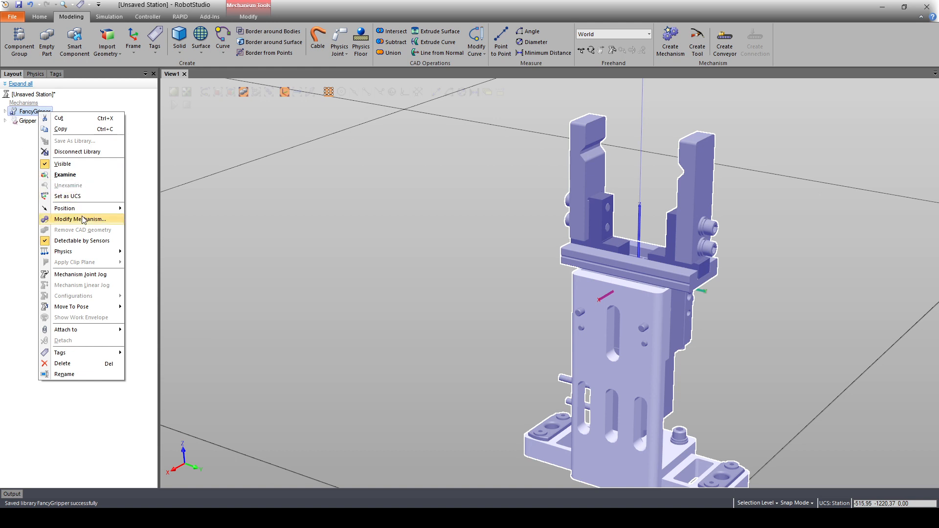
pyautogui.click(78, 152)
pyautogui.rightClick(37, 111)
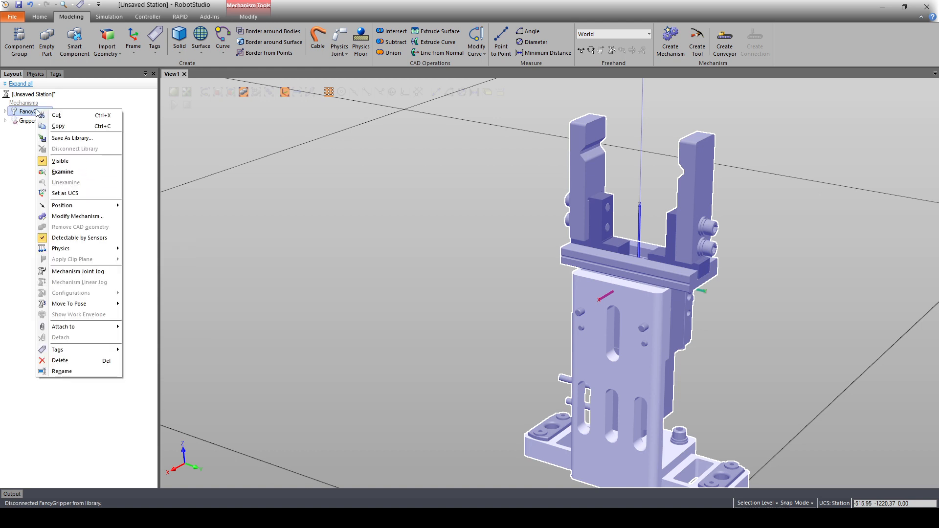
pyautogui.click(68, 216)
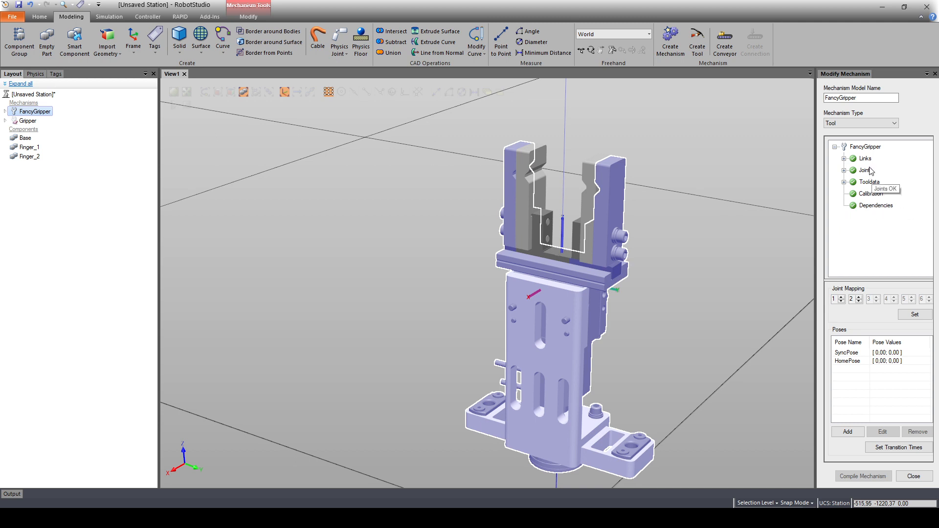
pyautogui.doubleClick(865, 184)
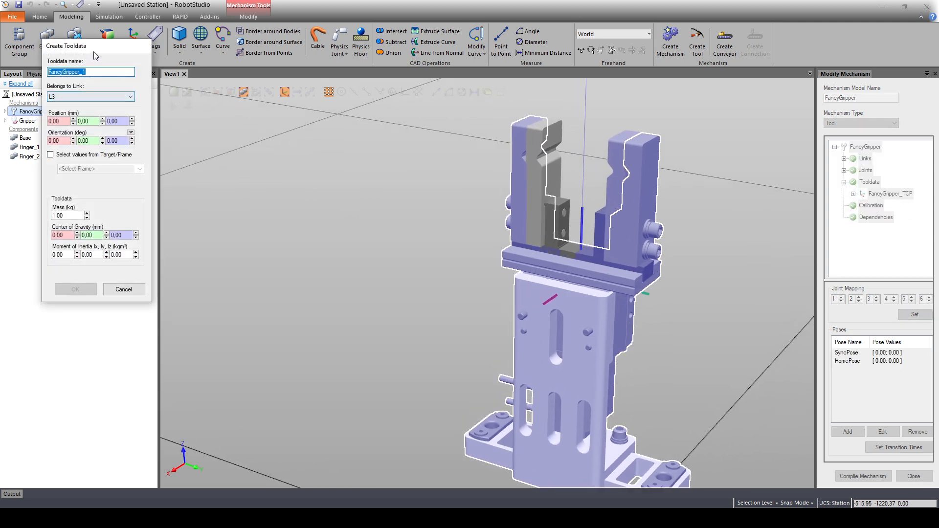
pyautogui.moveTo(94, 50); pyautogui.dragTo(263, 147)
pyautogui.click(294, 386)
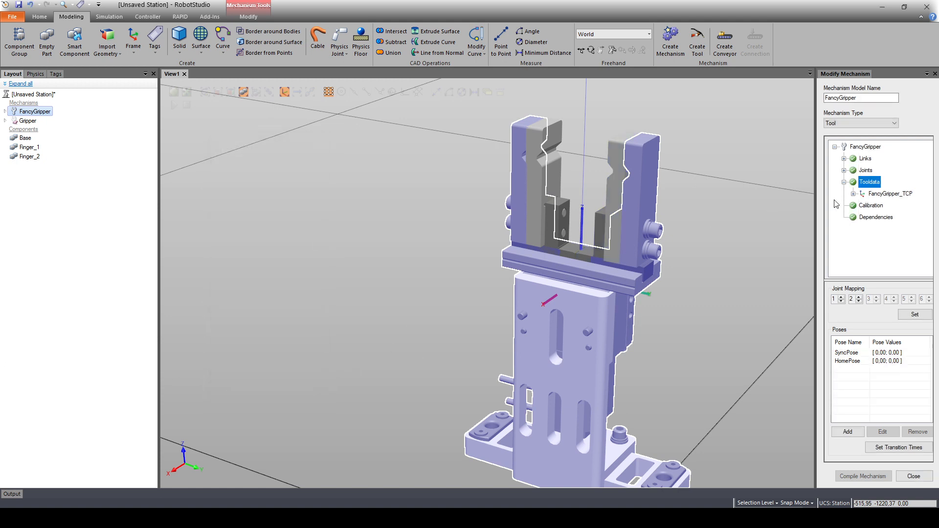
# - Open the FancyGripper_TCP tooldata of the FancyGripper mechanism for modification
pyautogui.click(889, 195)
pyautogui.click(879, 206)
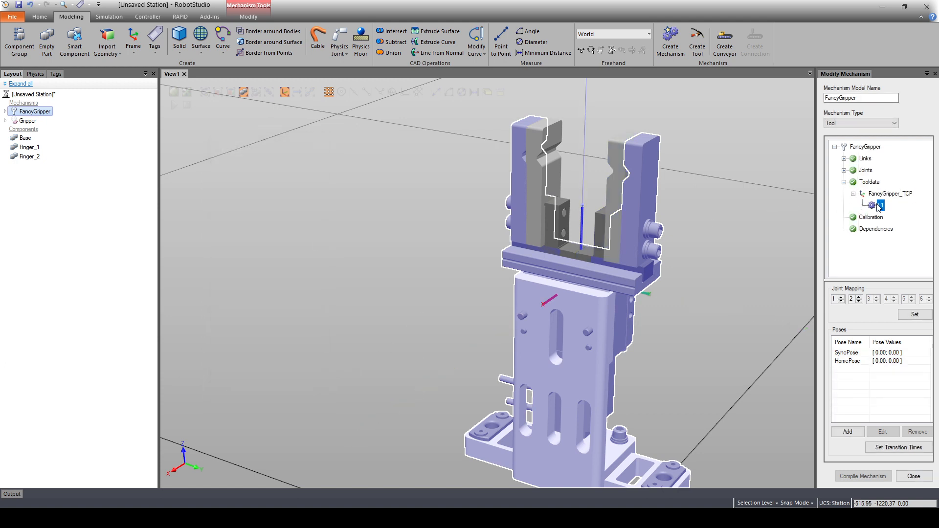
pyautogui.doubleClick(884, 195)
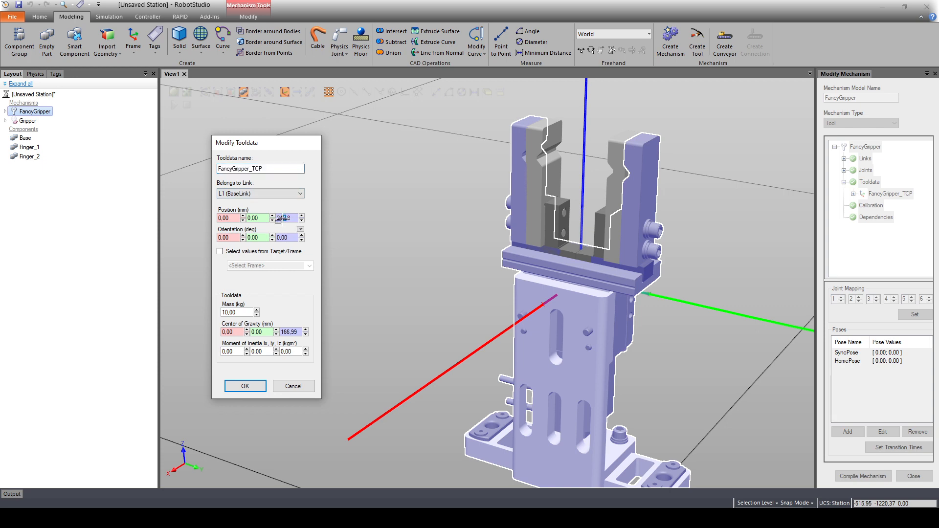
# - Calculate 244,8 + 81,9 in the Windows calculator beside the tooldata dialog and close the calculator
pyautogui.press('XF86Calculator')
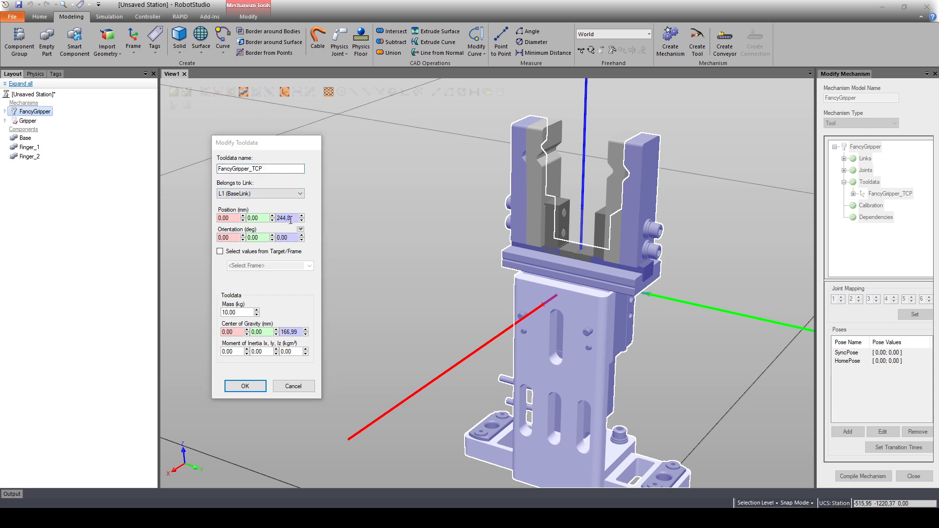
pyautogui.moveTo(636, 156); pyautogui.dragTo(137, 213)
pyautogui.moveTo(289, 143); pyautogui.dragTo(481, 132)
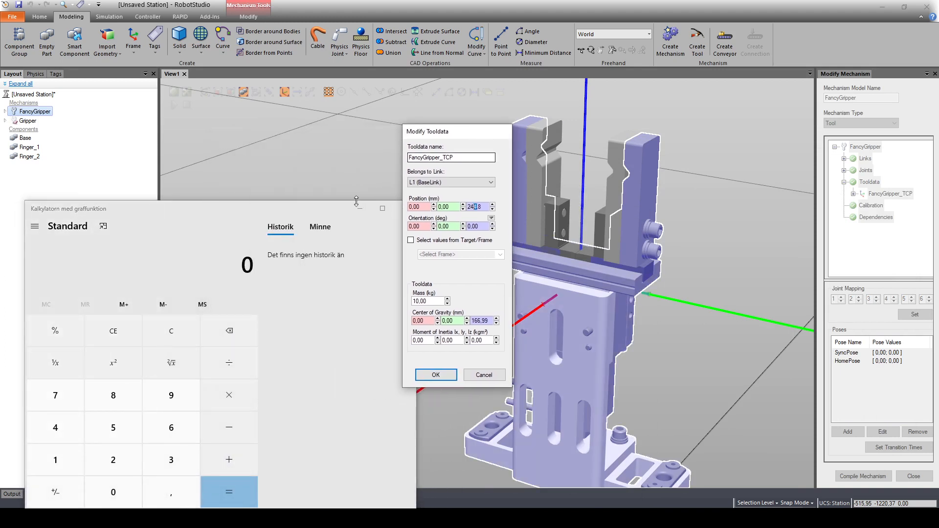
pyautogui.moveTo(146, 208); pyautogui.dragTo(138, 189)
pyautogui.click(110, 438)
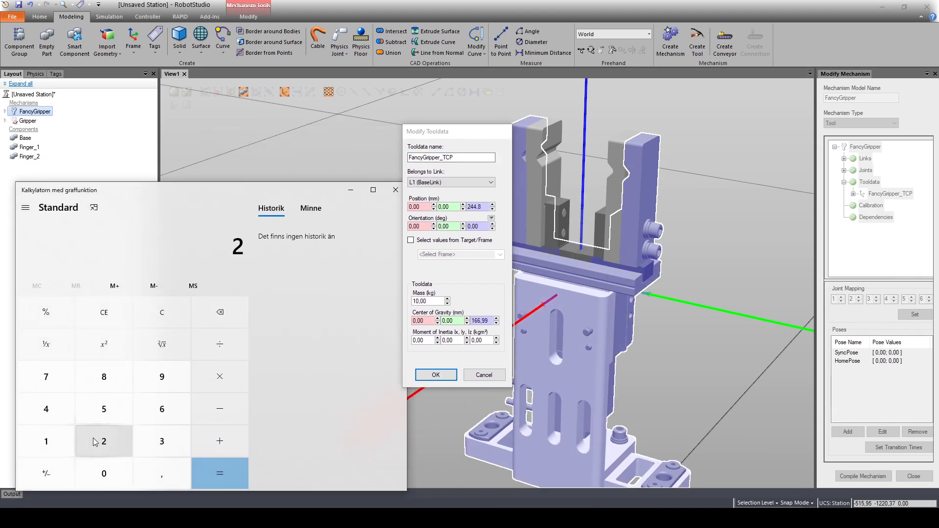
pyautogui.click(46, 409)
pyautogui.click(46, 409)
pyautogui.click(162, 473)
pyautogui.click(104, 375)
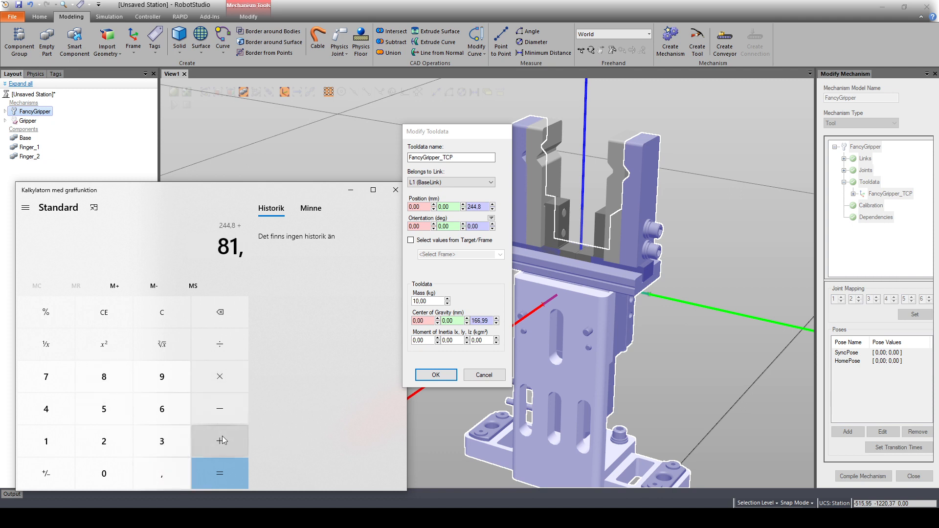
pyautogui.press('Return')
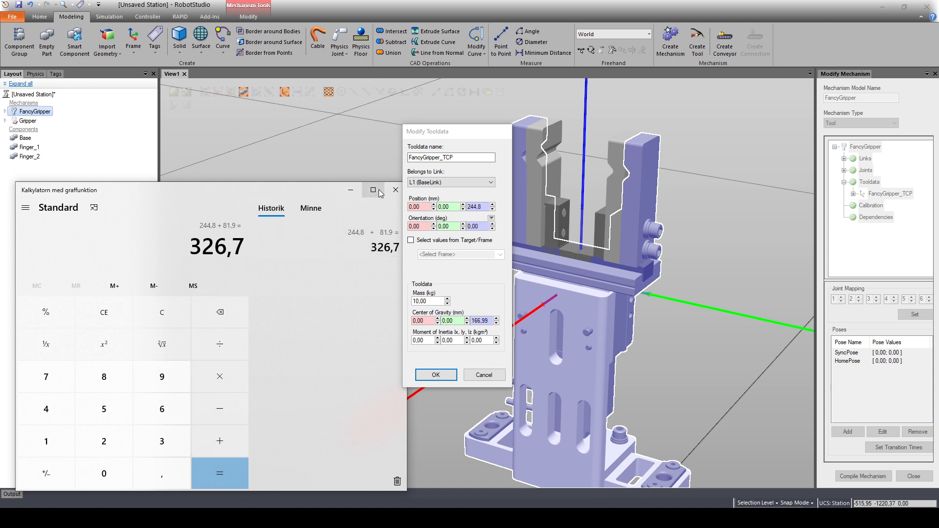
pyautogui.click(396, 190)
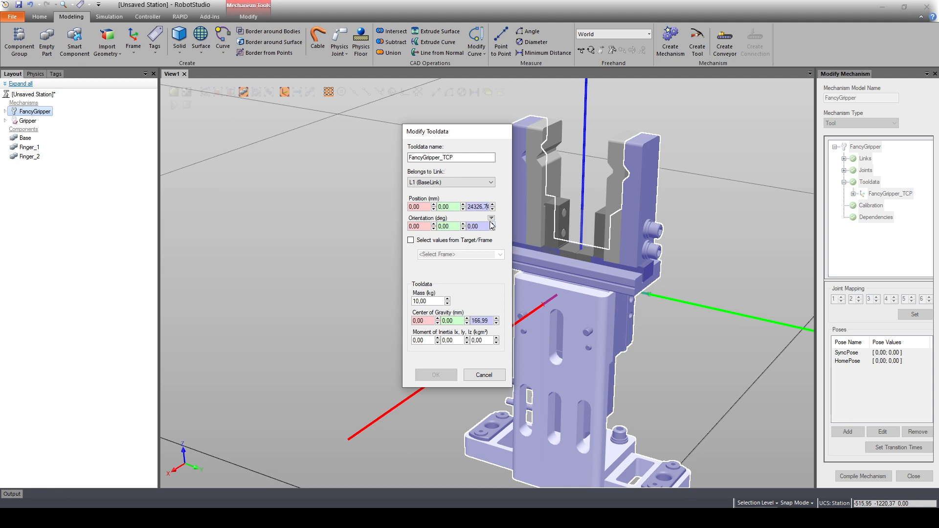
# - Set the Z position of FancyGripper_TCP to 326,7 mm, and reopen the tooldata to check its values
pyautogui.write('326,7')
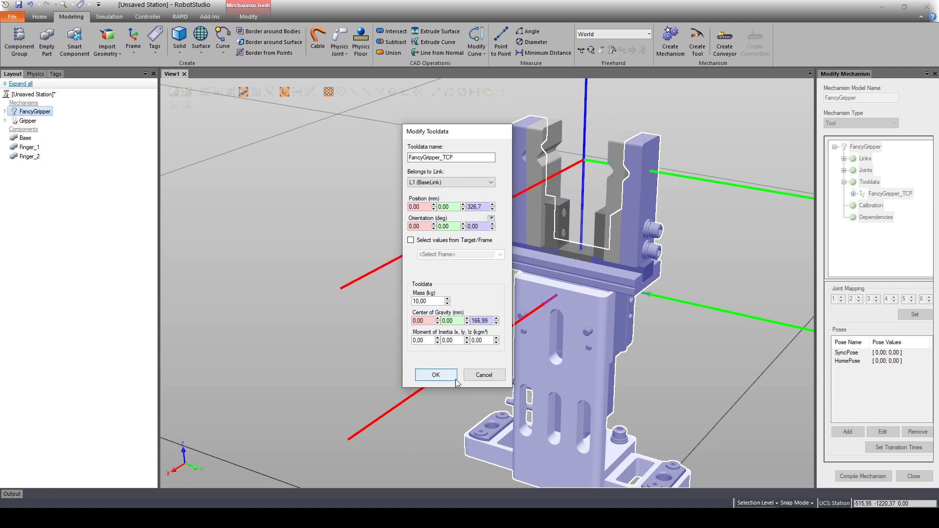
pyautogui.click(436, 374)
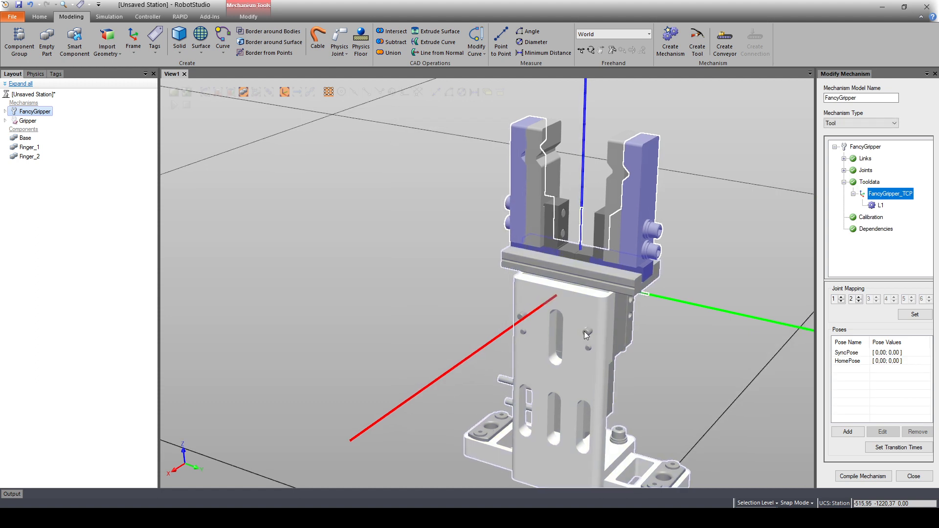
pyautogui.keyDown('ctrl'); pyautogui.moveTo(584, 334); pyautogui.dragTo(550, 333); pyautogui.keyUp('ctrl')
pyautogui.scroll(-3, 639, 262)
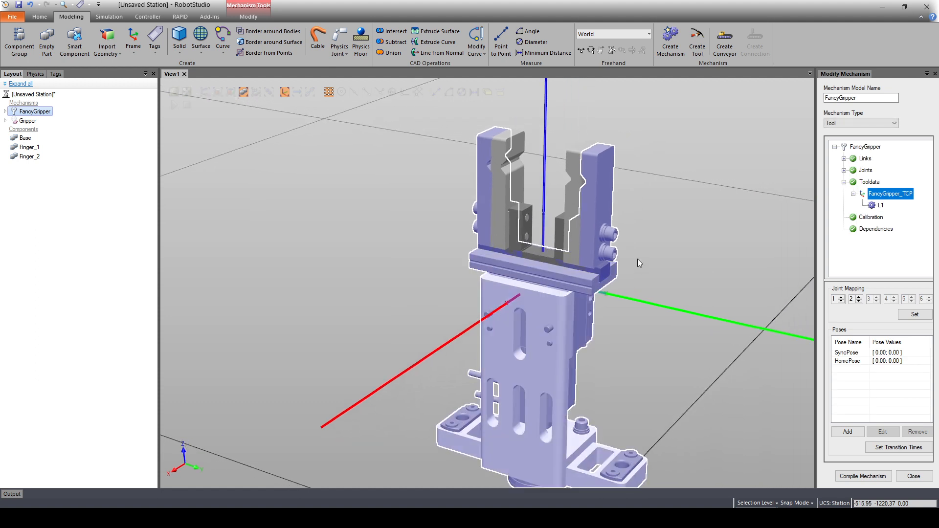
pyautogui.doubleClick(873, 200)
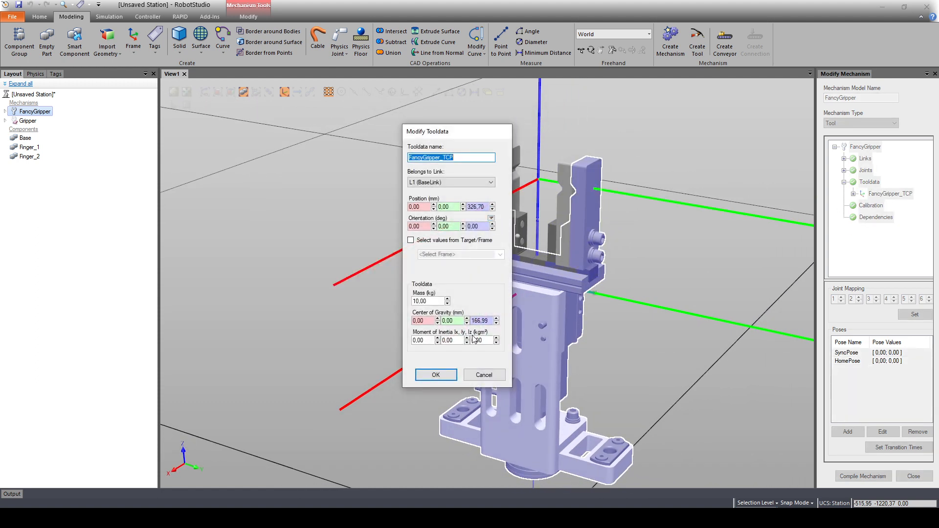
pyautogui.click(484, 375)
# - Compile the FancyGripper mechanism, accepting the removal of its poses and transition times, and finish modifying it
pyautogui.click(863, 475)
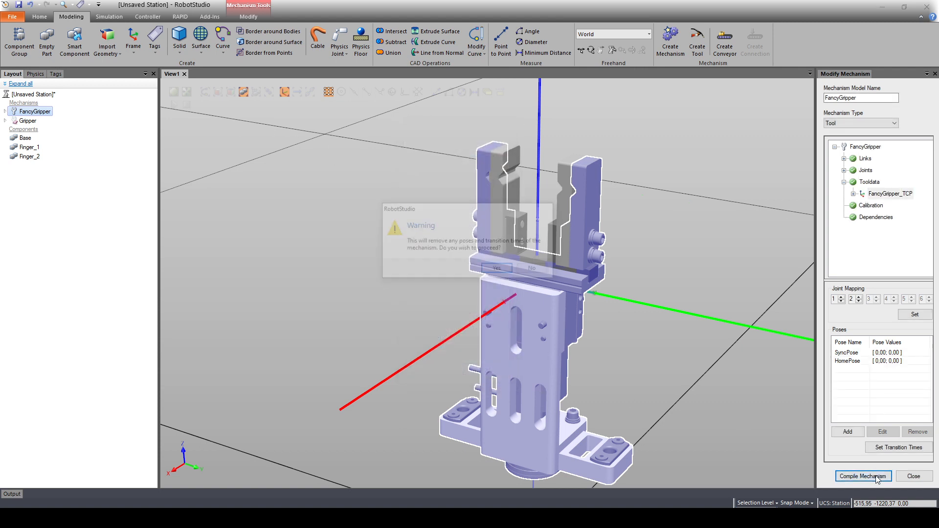
pyautogui.click(497, 269)
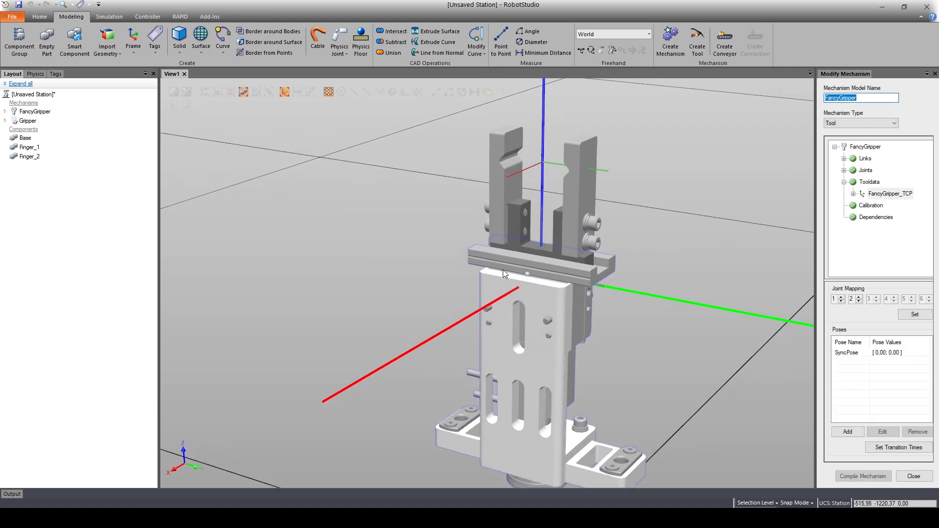
pyautogui.click(30, 112)
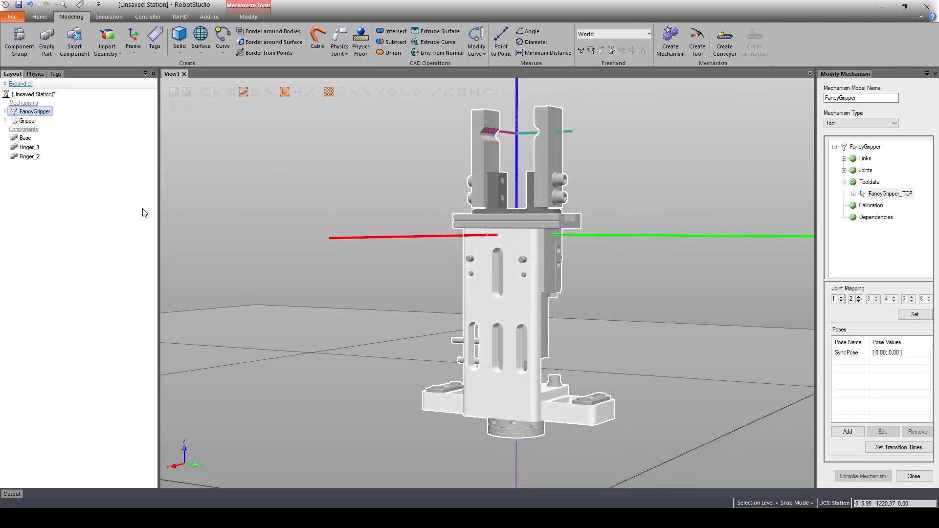
pyautogui.click(57, 210)
pyautogui.click(922, 476)
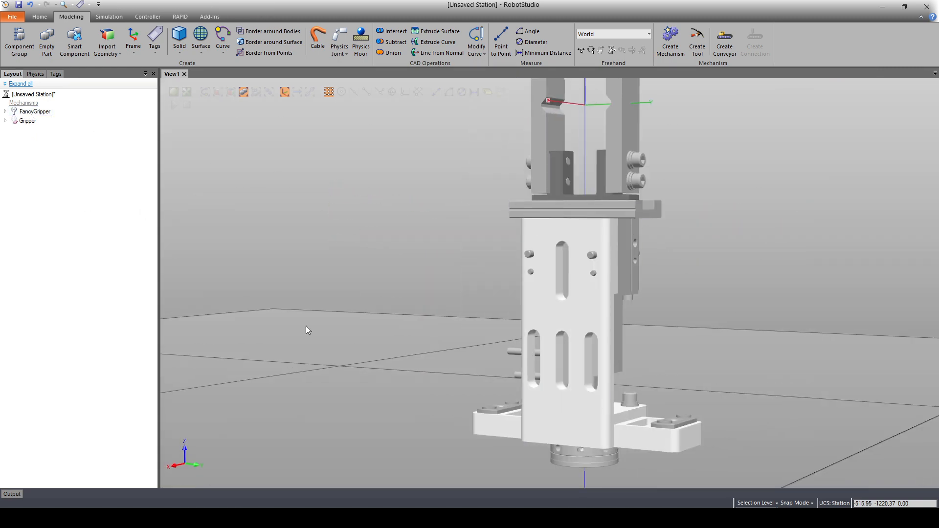
# - Examine FancyGripper's tool frame between the fingers, and switch to the FYP station to examine the gripper on the robot
pyautogui.click(559, 205)
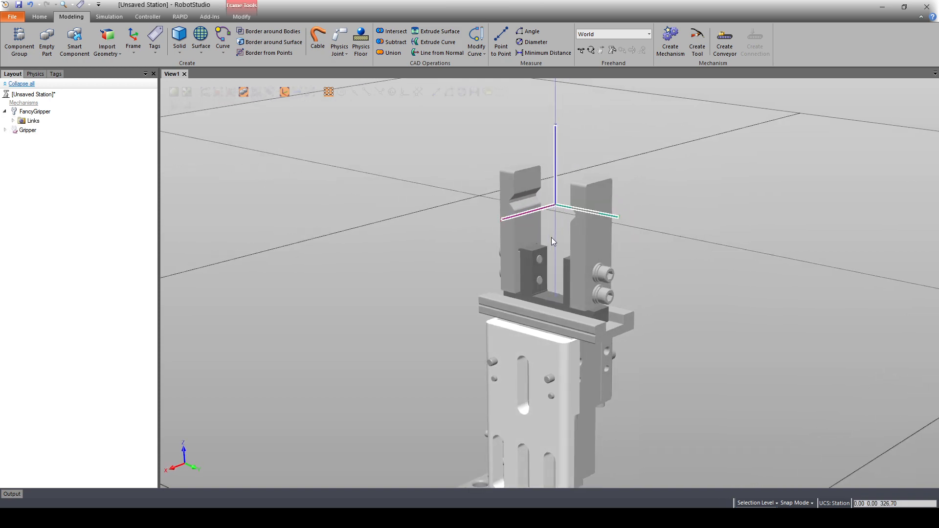
pyautogui.keyDown('ctrl'); pyautogui.keyDown('shift'); pyautogui.moveTo(551, 236); pyautogui.dragTo(503, 230); pyautogui.keyUp('shift'); pyautogui.keyUp('ctrl')
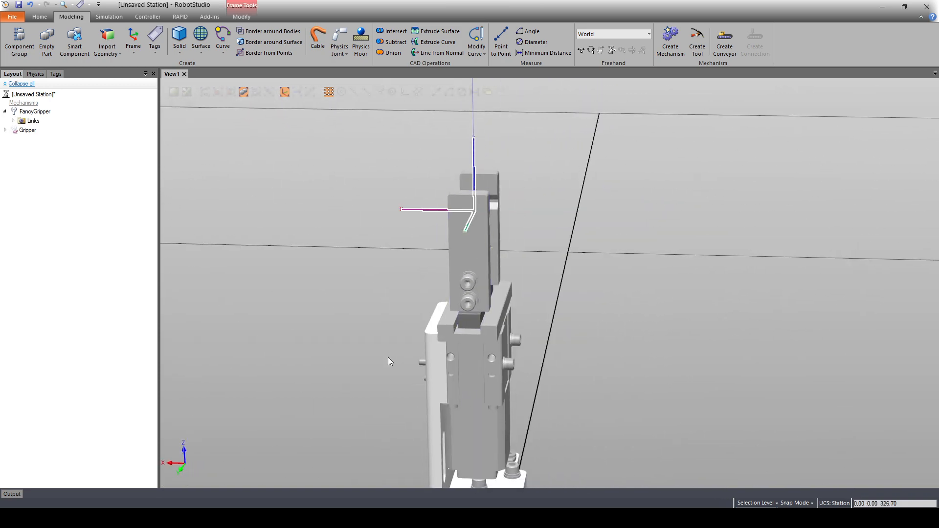
pyautogui.moveTo(301, 519)
pyautogui.click(267, 483)
pyautogui.keyDown('ctrl'); pyautogui.keyDown('shift'); pyautogui.moveTo(520, 294); pyautogui.dragTo(439, 301); pyautogui.keyUp('shift'); pyautogui.keyUp('ctrl')
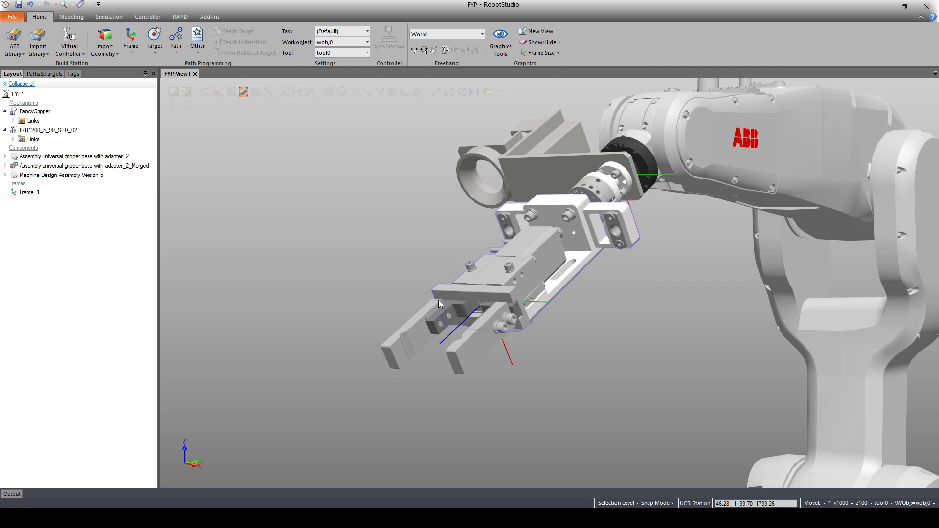